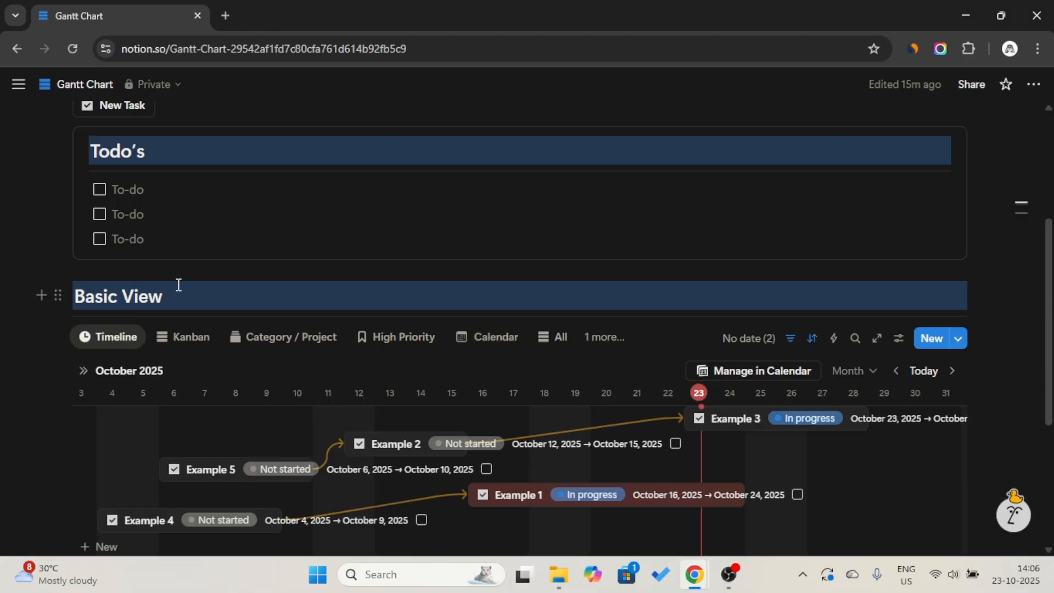
scroll(179, 285, up, 3)
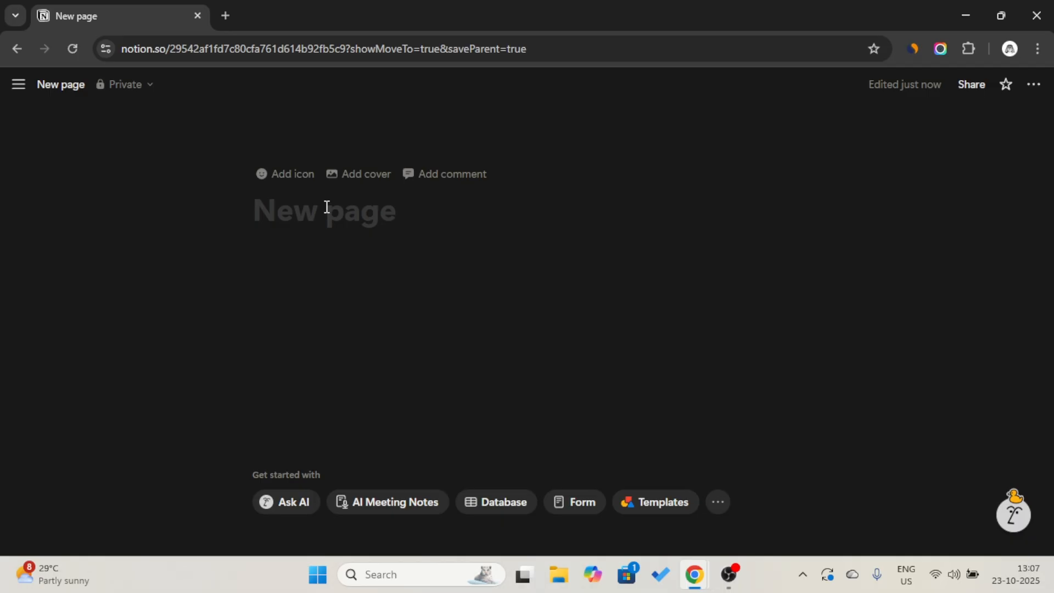
- Title the new empty page "Gantt Chart"
key(Caps_Lock)
text(G)
key(Caps_Lock)
text(antt)
key(Caps_Lock)
text(C)
key(Caps_Lock)
text(hart)
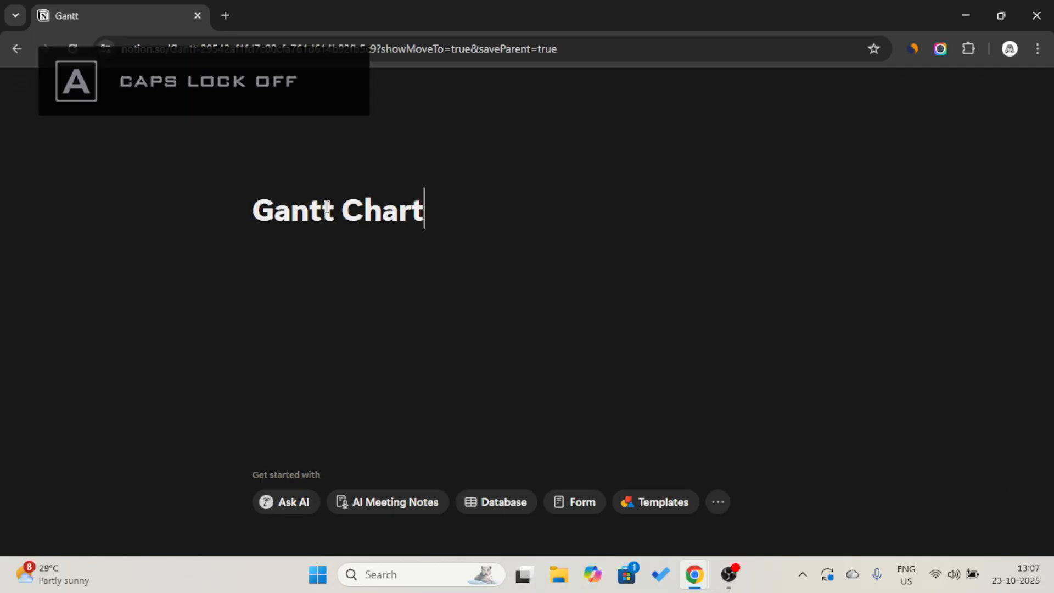
- Give the Gantt Chart page the blue icon of three stacked bars from the recently used icons
click(281, 172)
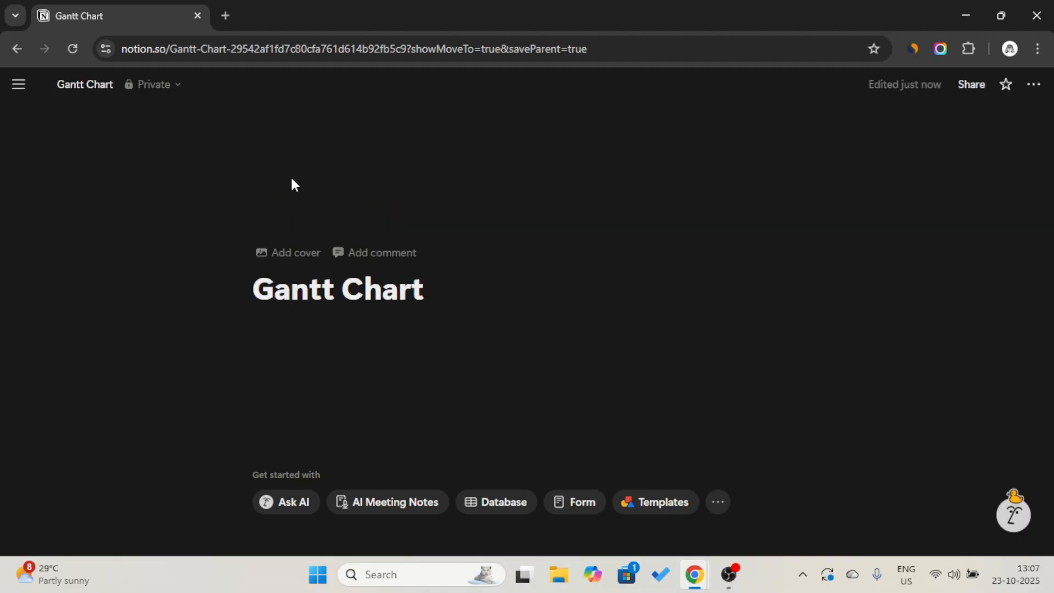
click(291, 187)
click(189, 256)
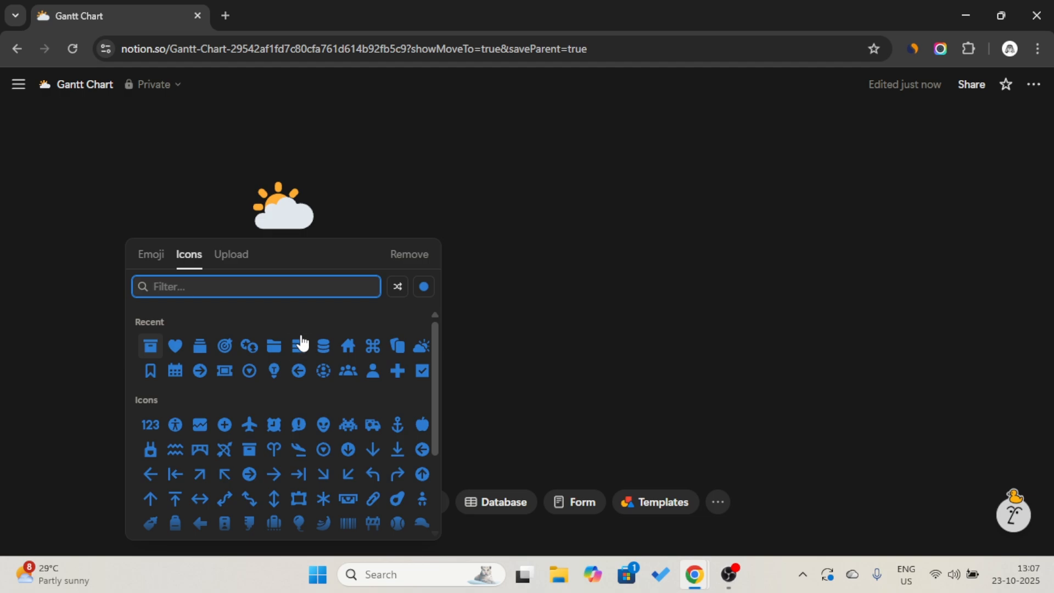
click(300, 344)
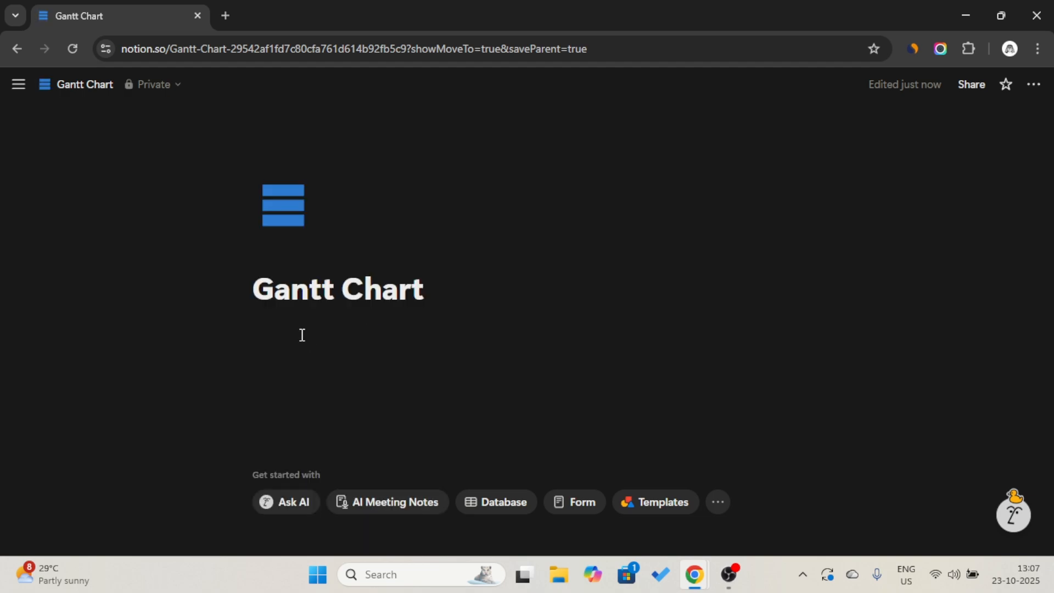
- Add a Heading 2 block reading "Basic View" below the page title
click(302, 334)
text(/h2)
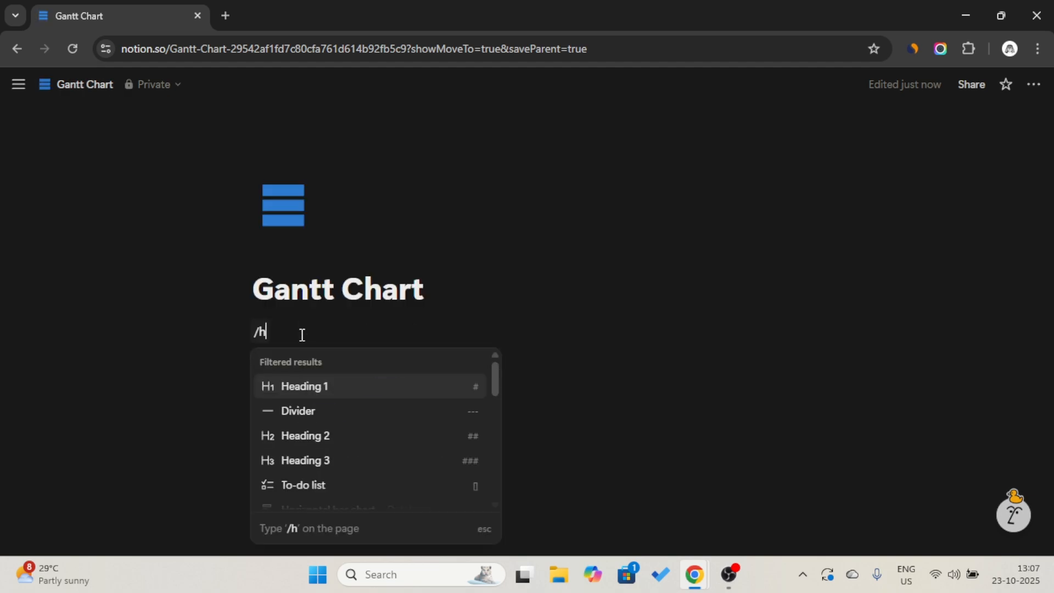
key(Return)
key(Caps_Lock)
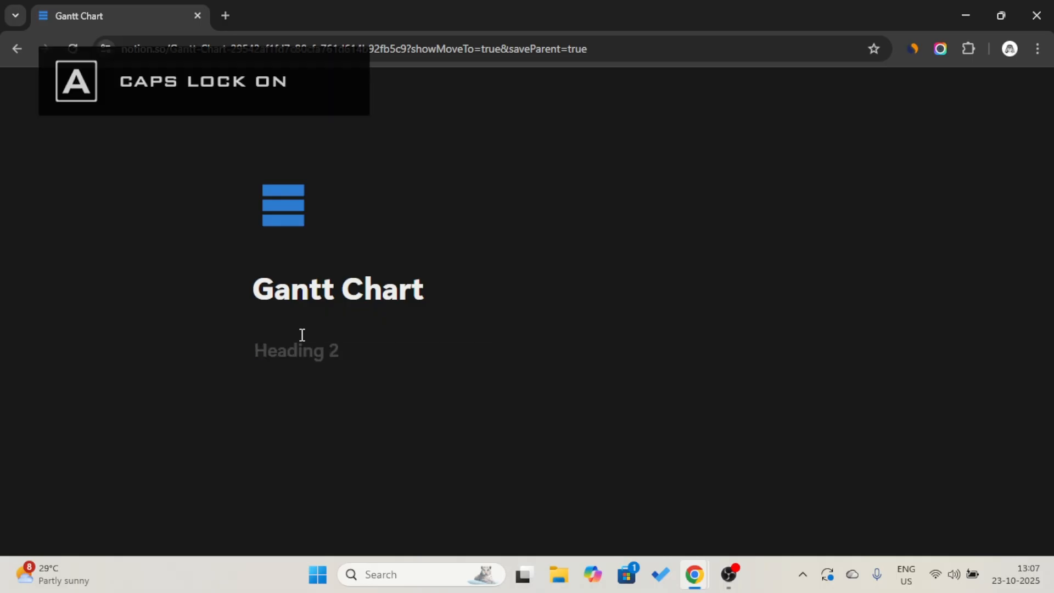
text(B)
key(Caps_Lock)
text(asic)
key(Caps_Lock)
text(V)
key(Caps_Lock)
text(iew)
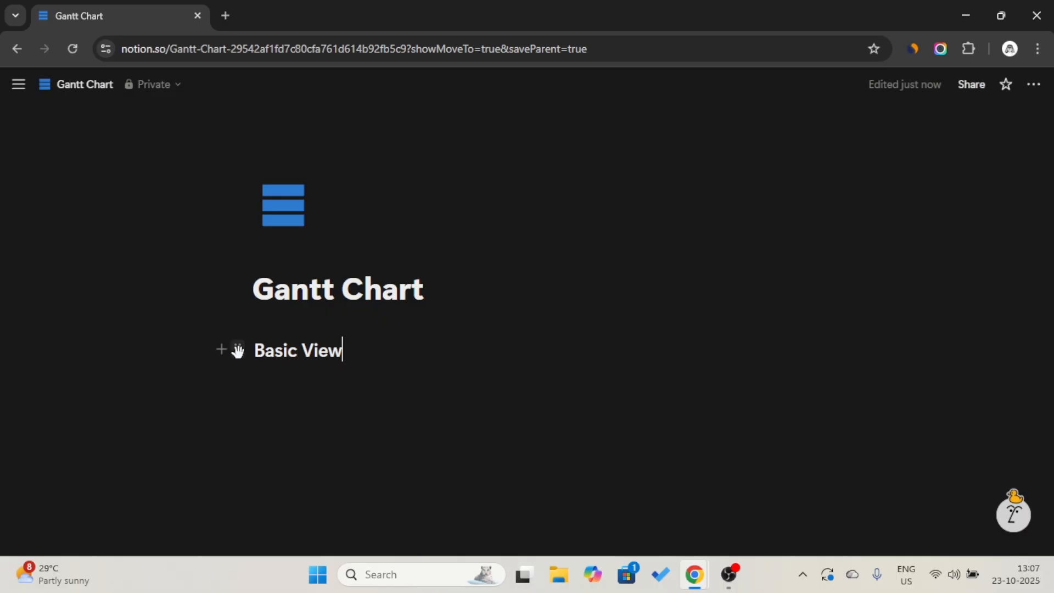
- Apply a blue background to the "Basic View" heading and insert a divider beneath it
click(238, 350)
mouse_move(190, 293)
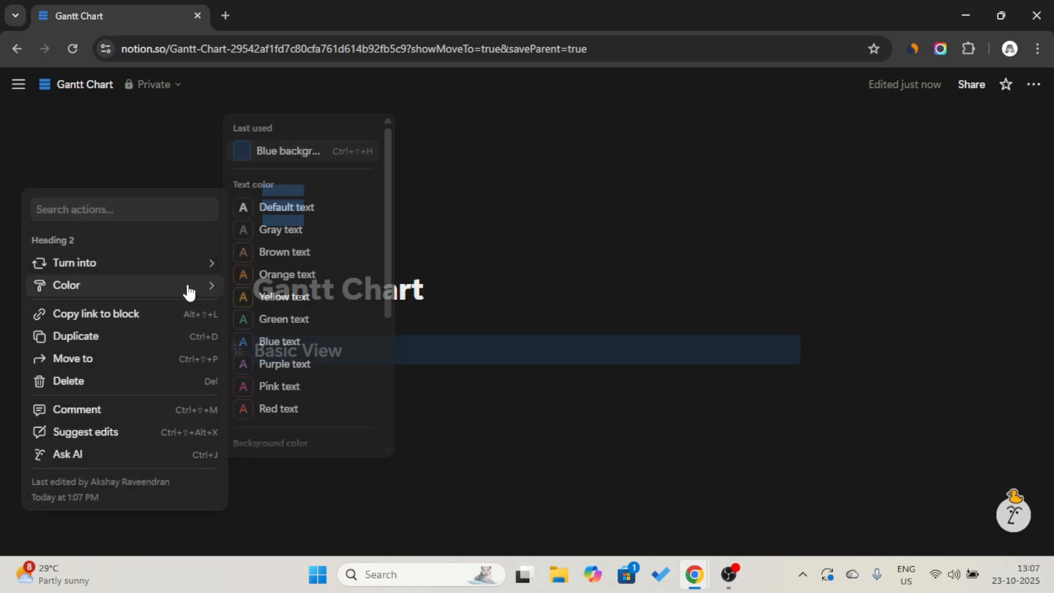
click(302, 151)
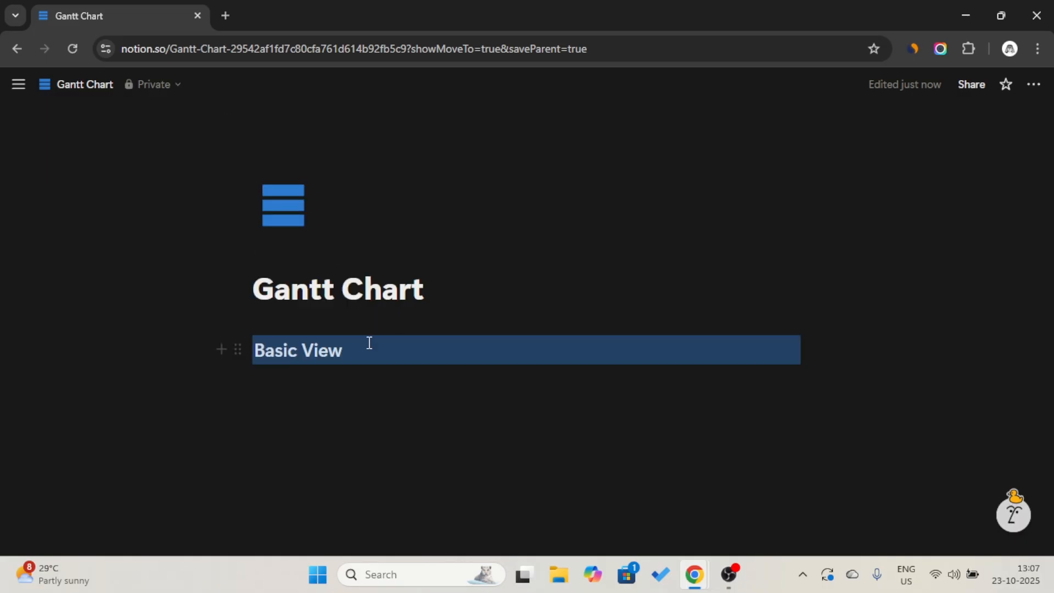
text(/)
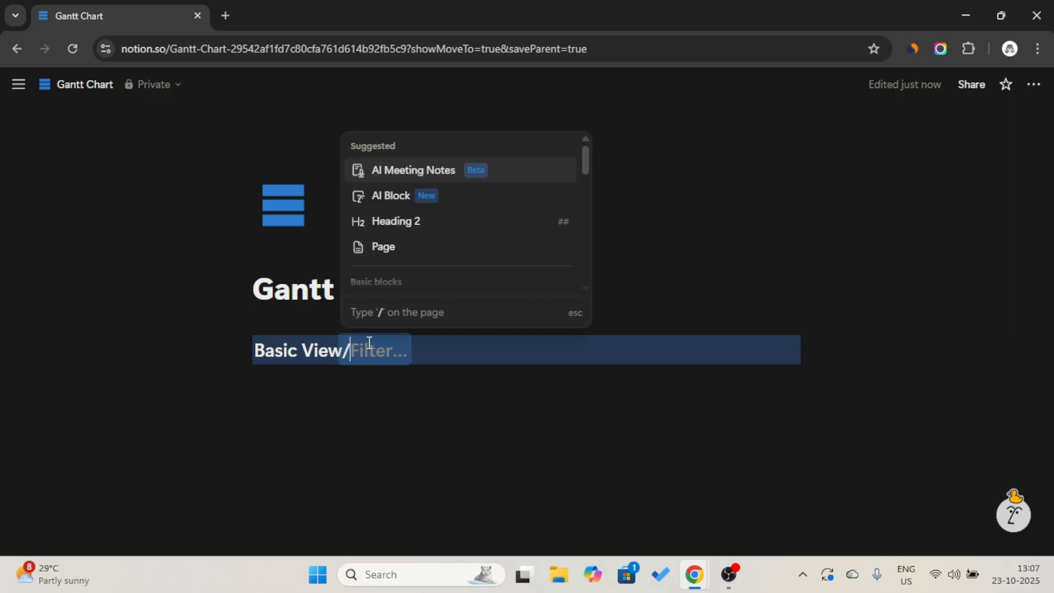
text(div)
key(Return)
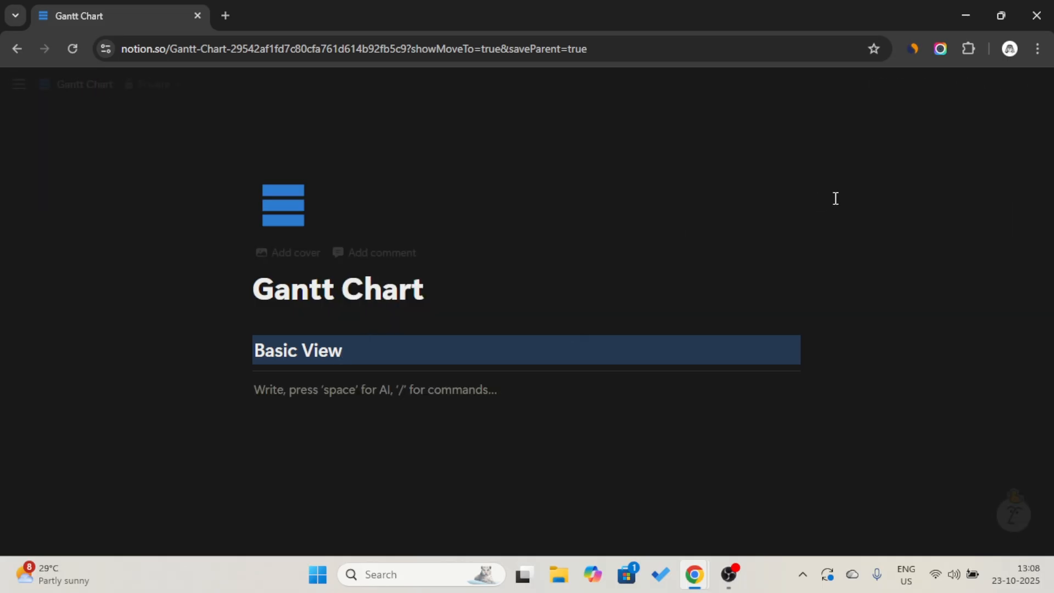
- Set the Gantt Chart page to full width
click(1035, 84)
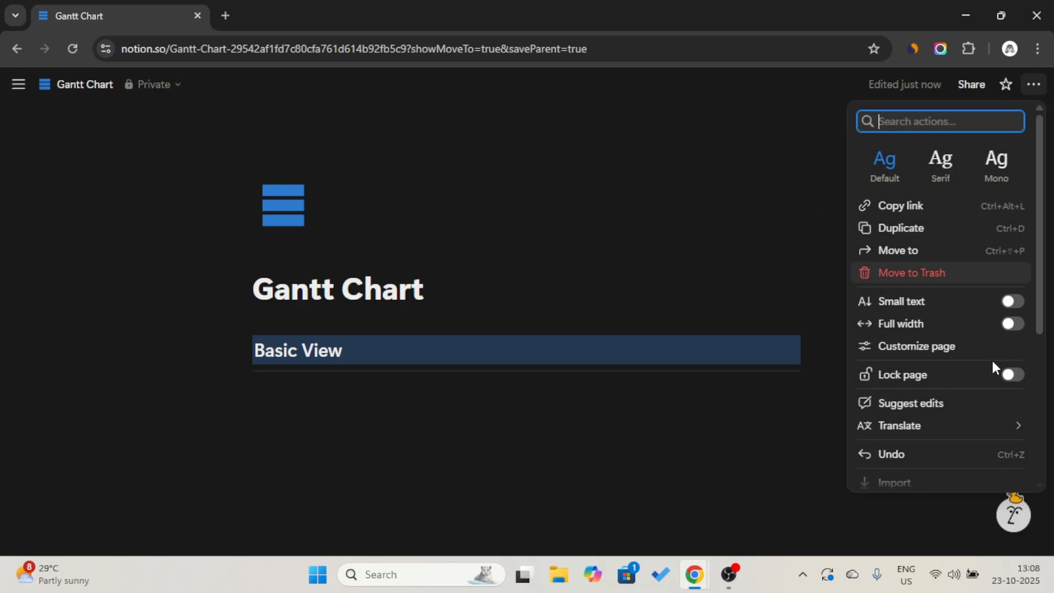
click(1013, 325)
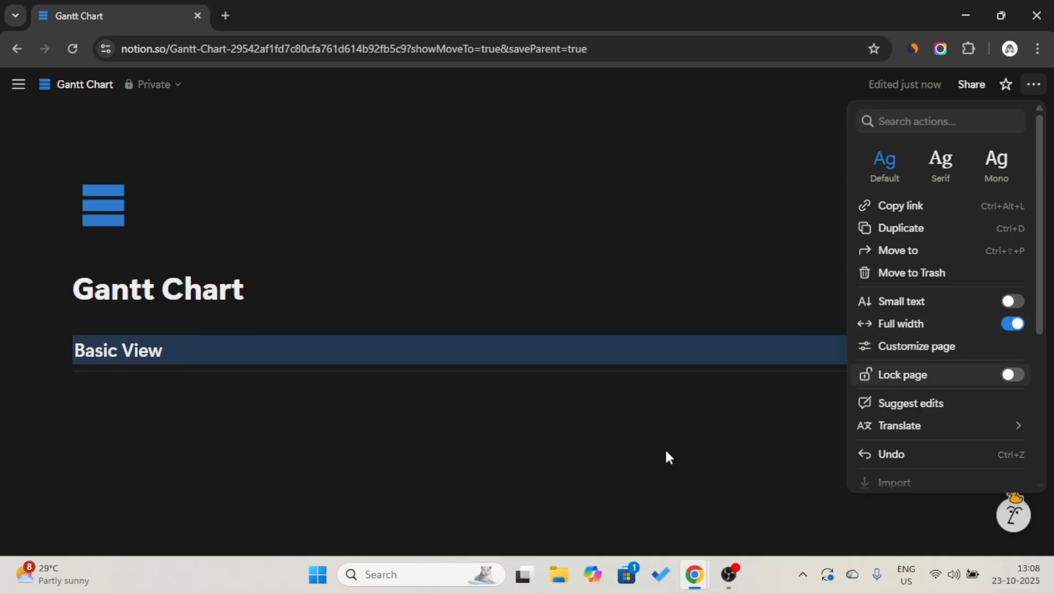
click(673, 412)
- Insert a subpage below the divider and title it "Database"
text(/)
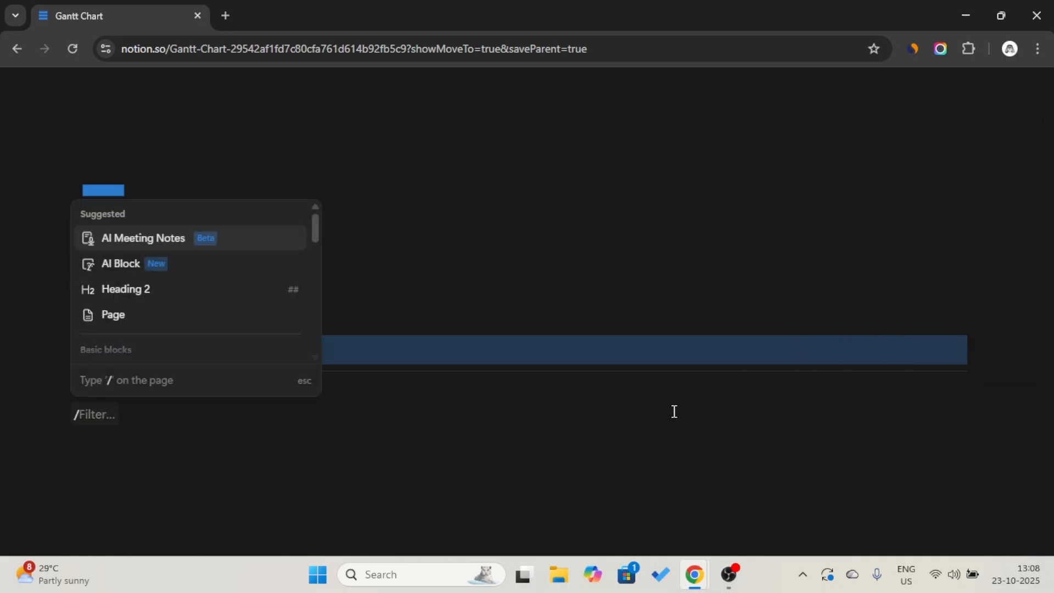
text(page)
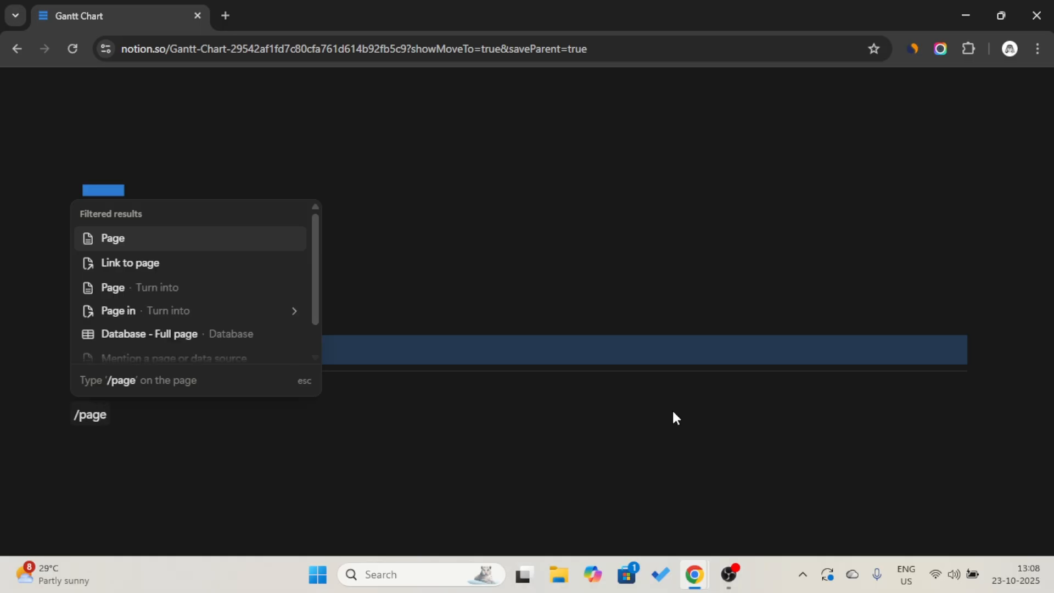
key(Return)
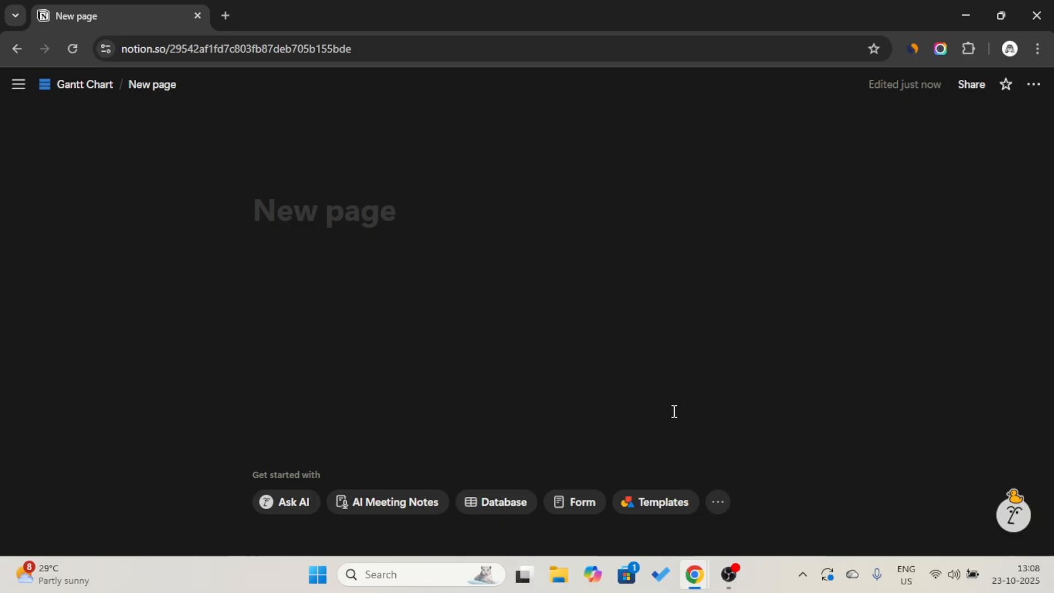
text(Data)
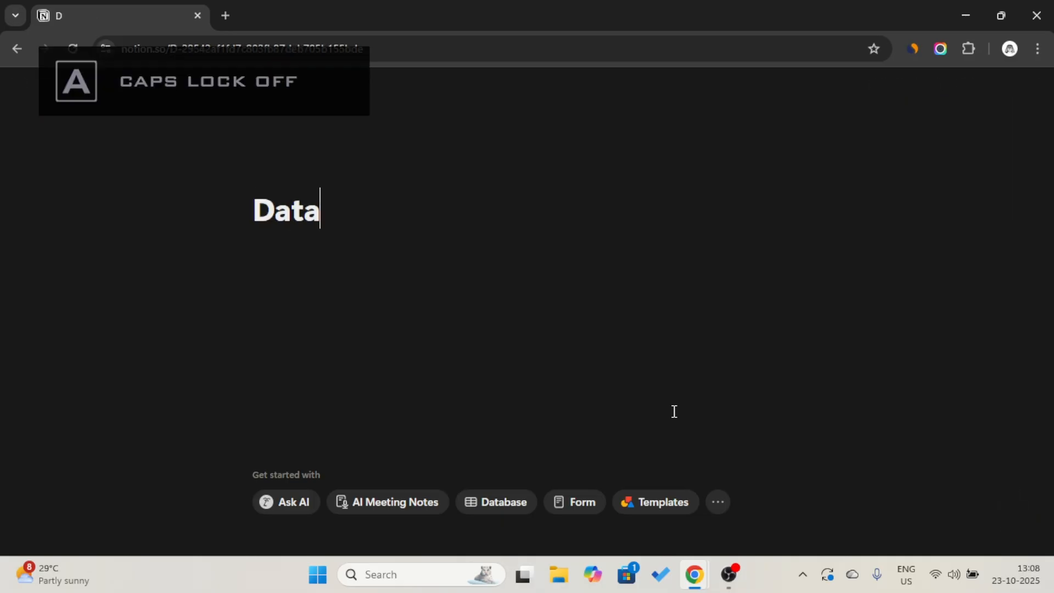
text(base)
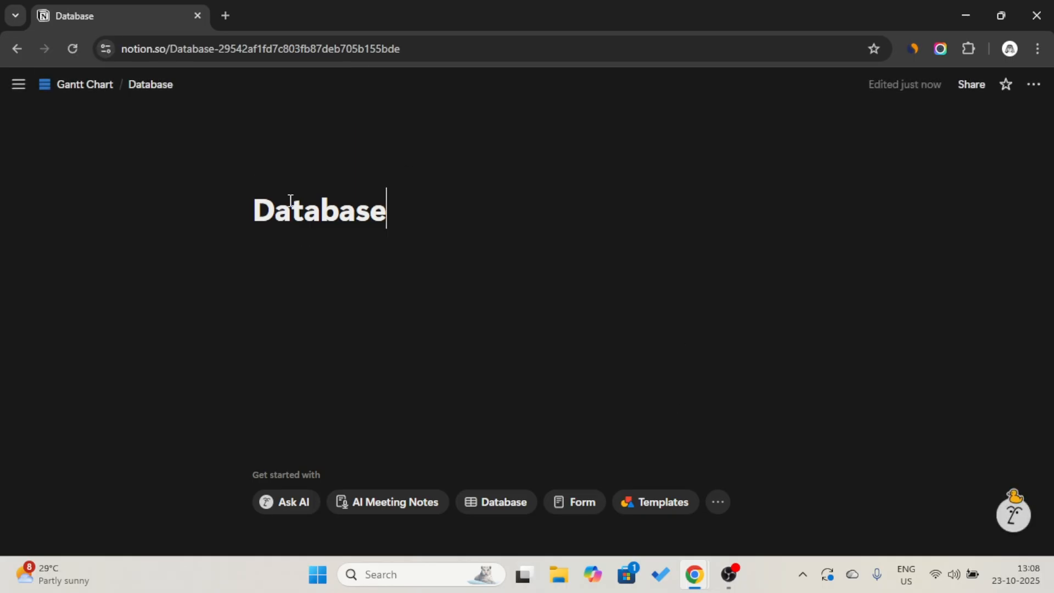
- Give the Database page the blue database cylinder icon, found by filtering the icons for "data"
click(282, 175)
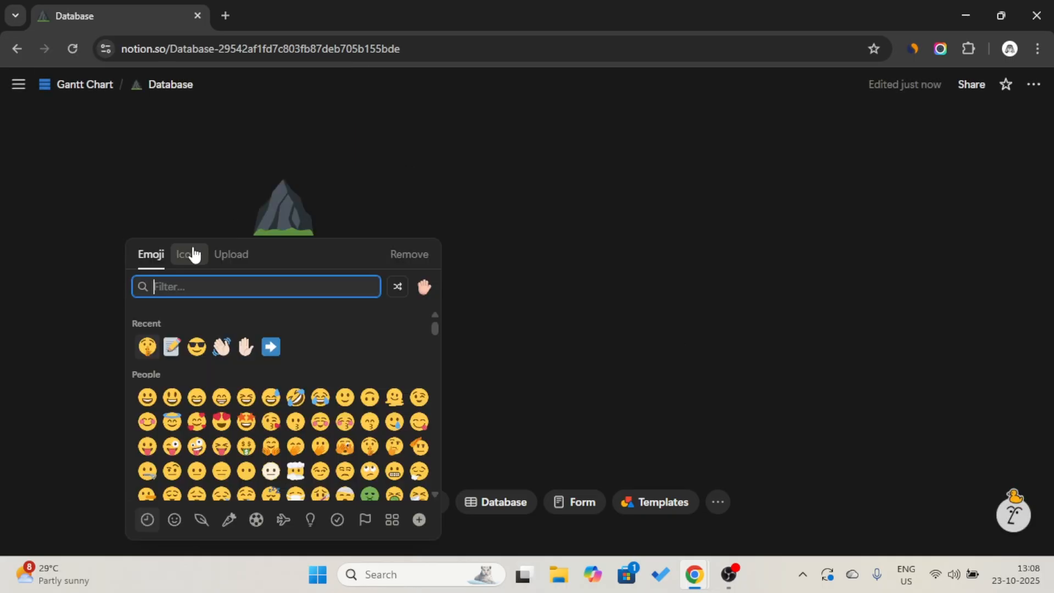
click(192, 254)
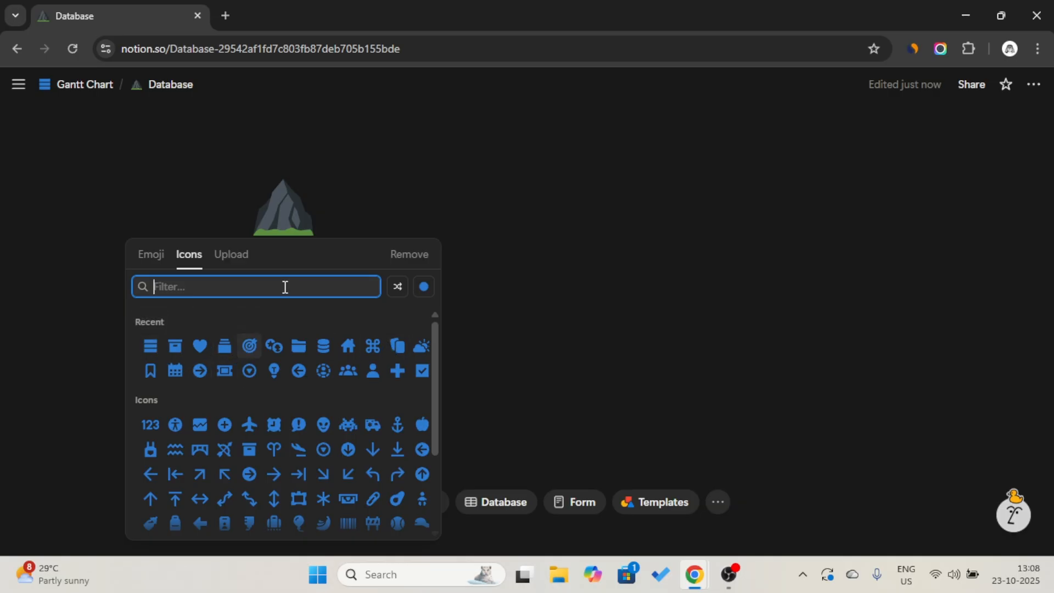
text(data)
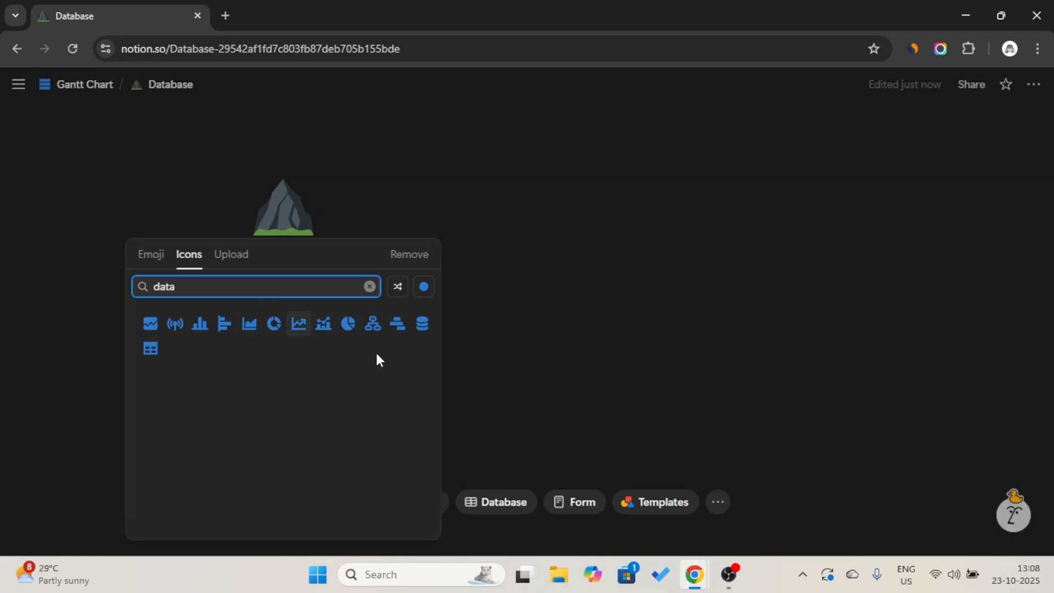
click(418, 327)
- Insert a full-page database in the body of the Database page
click(407, 331)
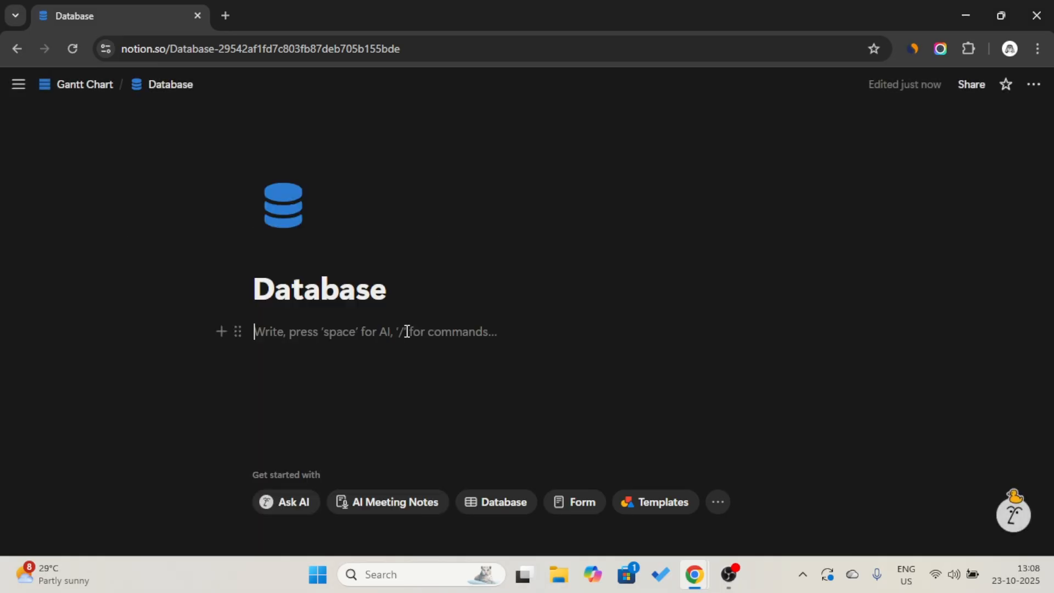
text(/f)
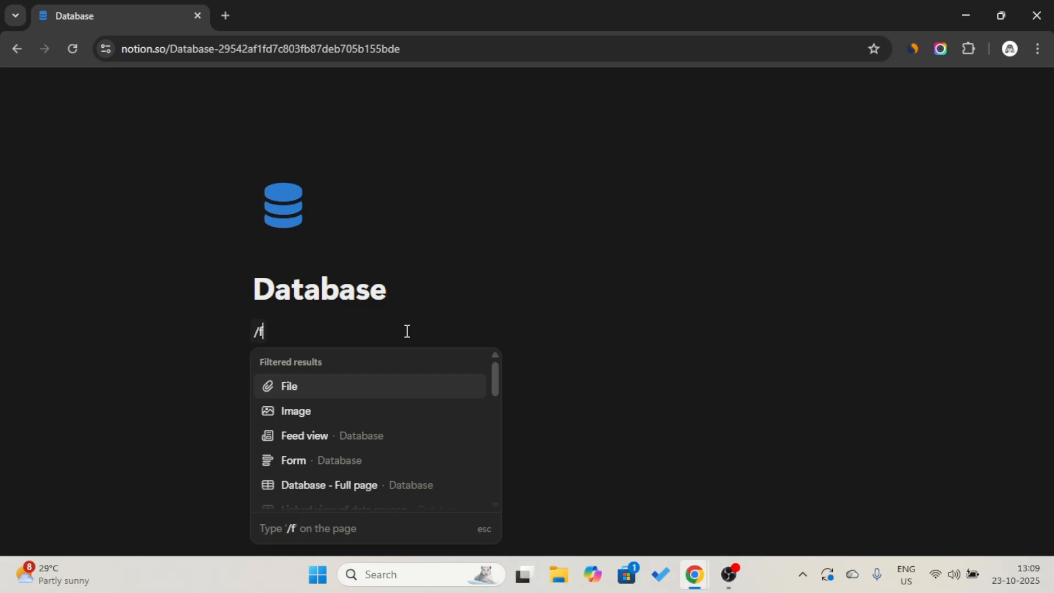
text(ull)
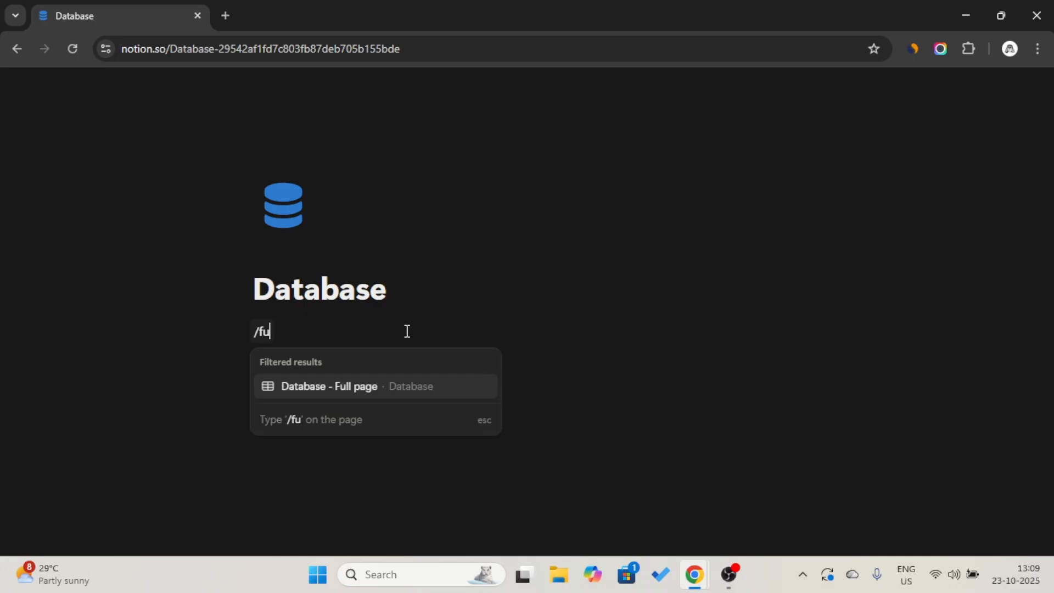
click(386, 390)
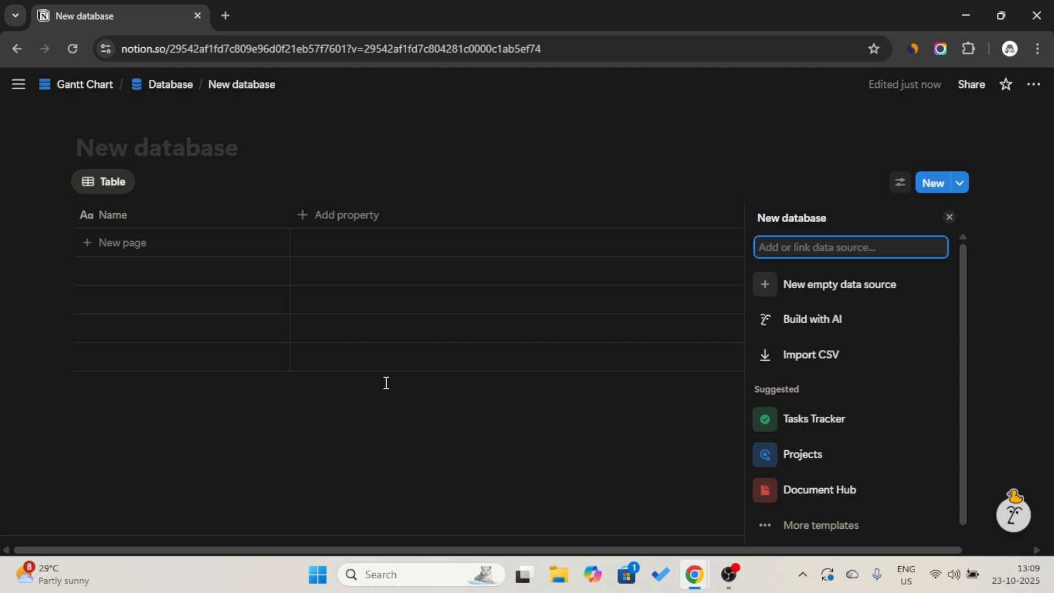
- Name the new full-page database "Gantt Chart"
click(207, 158)
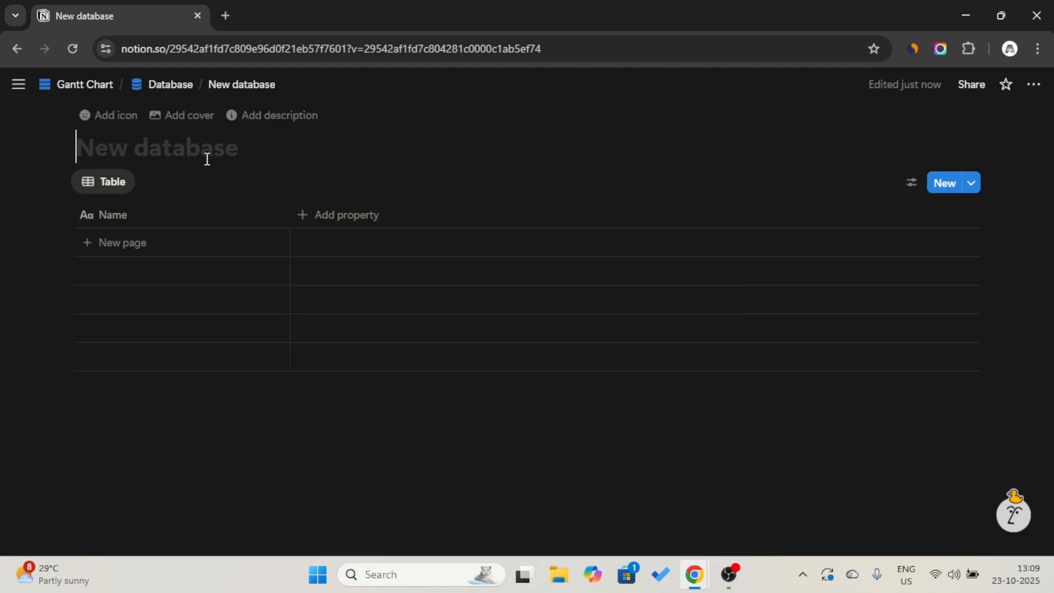
key(Caps_Lock)
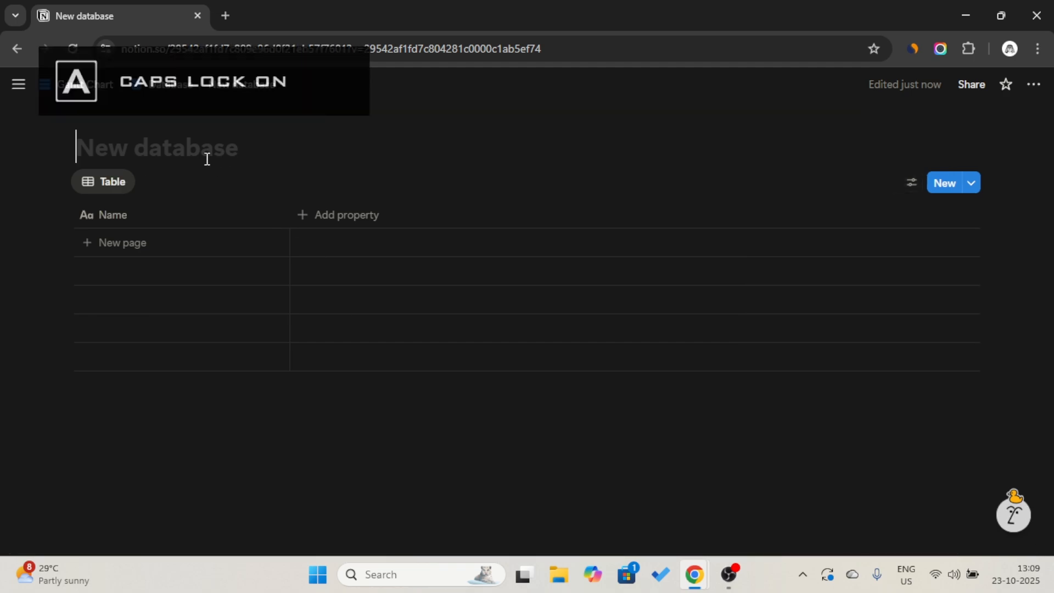
text(G)
key(Caps_Lock)
text(antt)
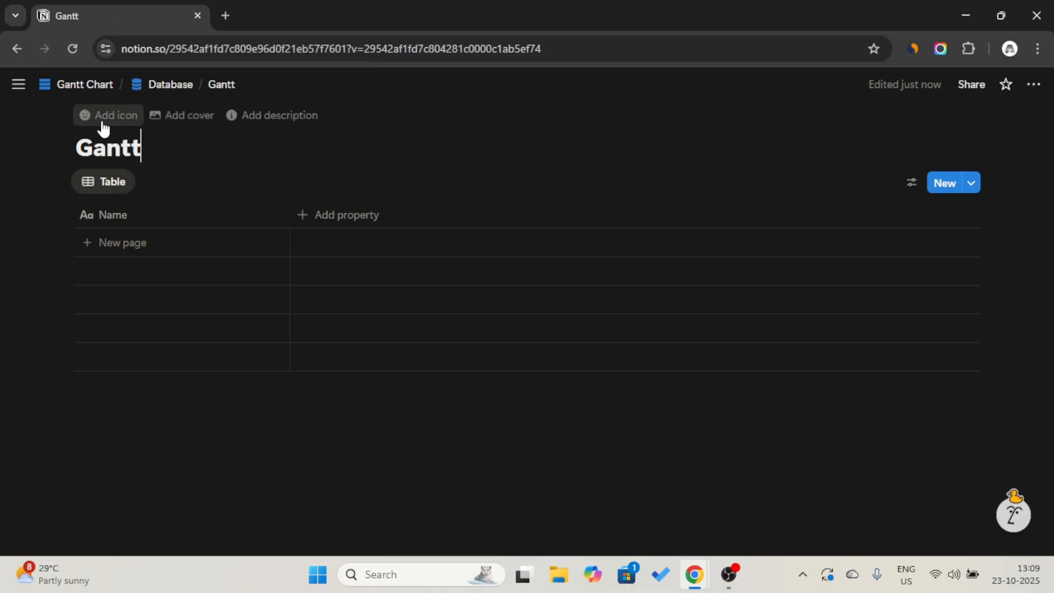
key(Caps_Lock)
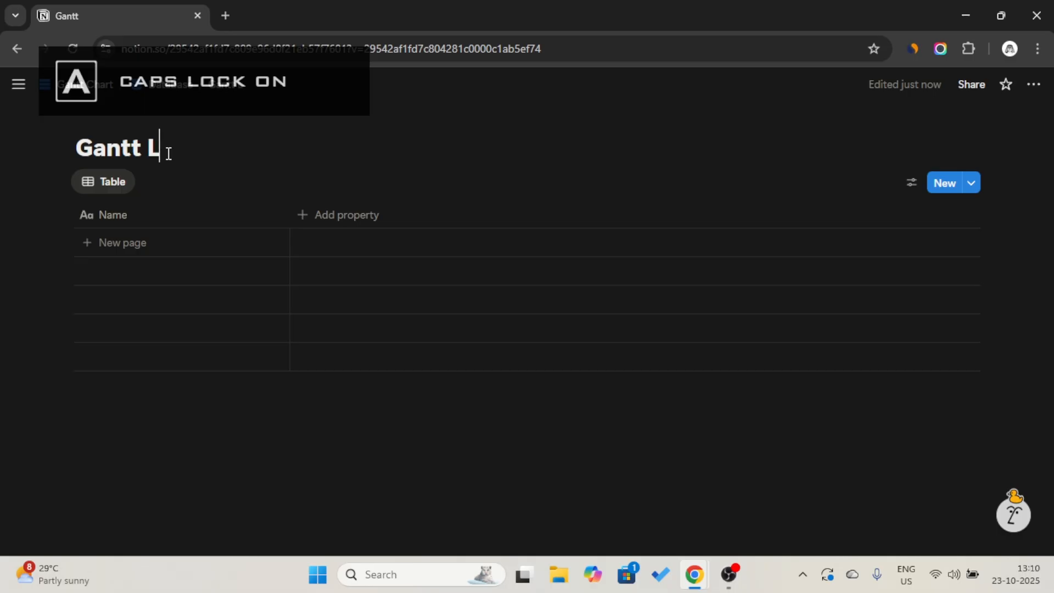
text(L)
key(Caps_Lock)
key(BackSpace)
key(Caps_Lock)
text(C)
key(Caps_Lock)
text(har)
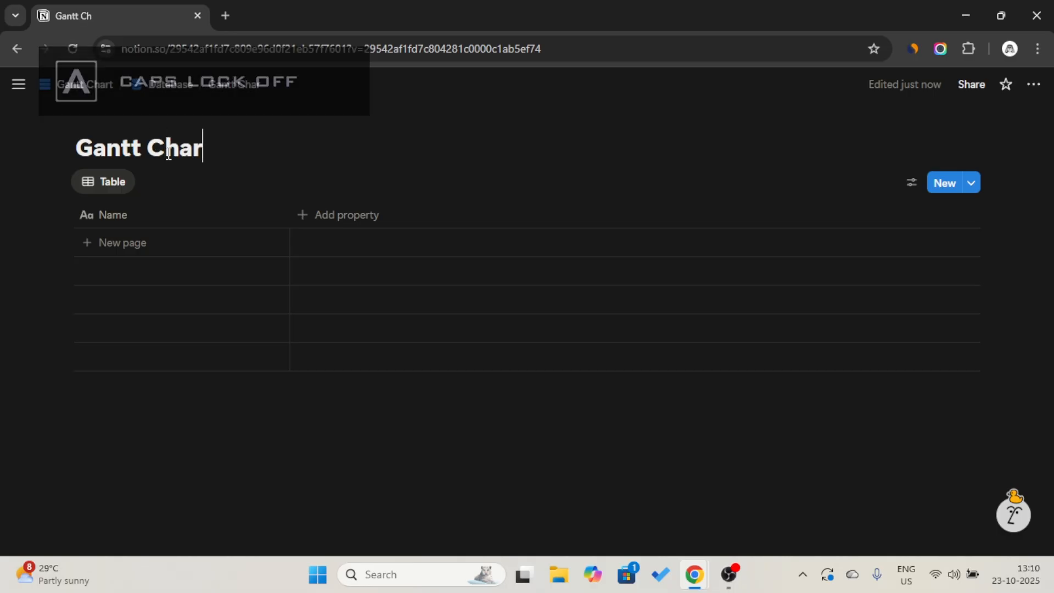
text(t)
- Give the Gantt Chart database the blue command-symbol icon from the recently used icons
click(120, 116)
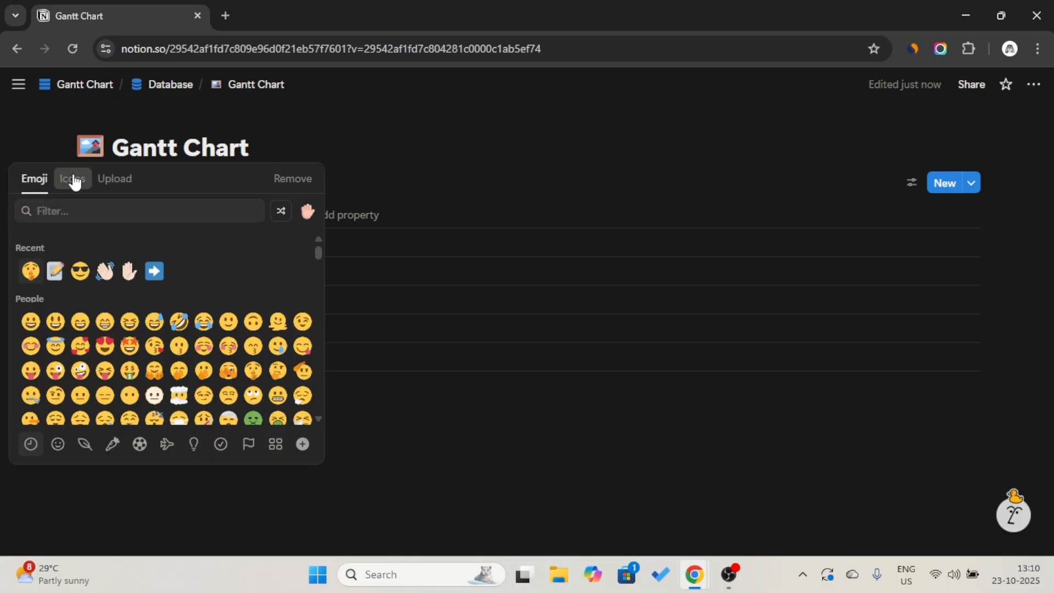
click(74, 182)
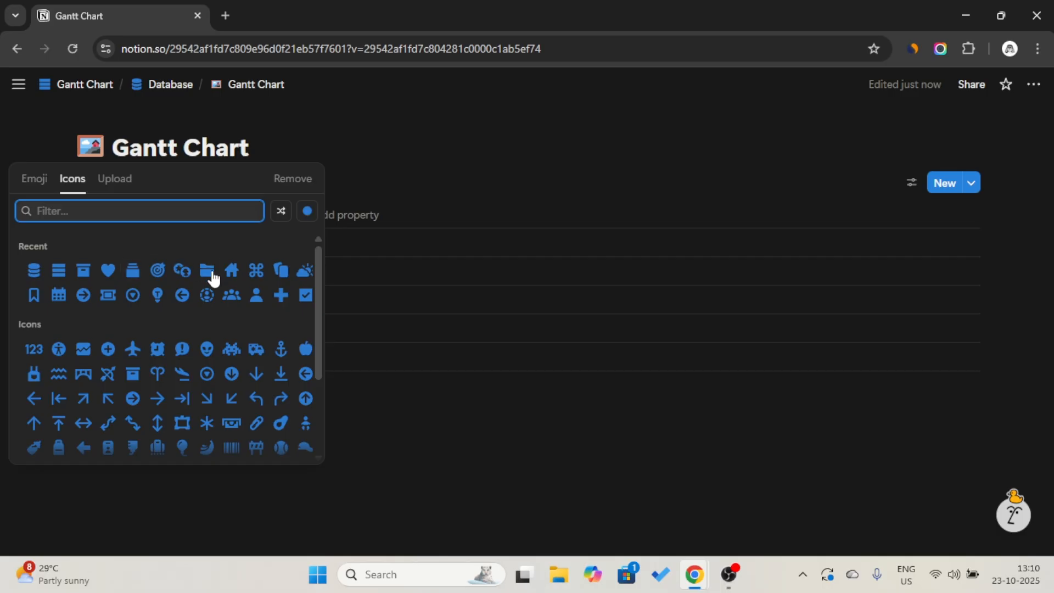
click(256, 270)
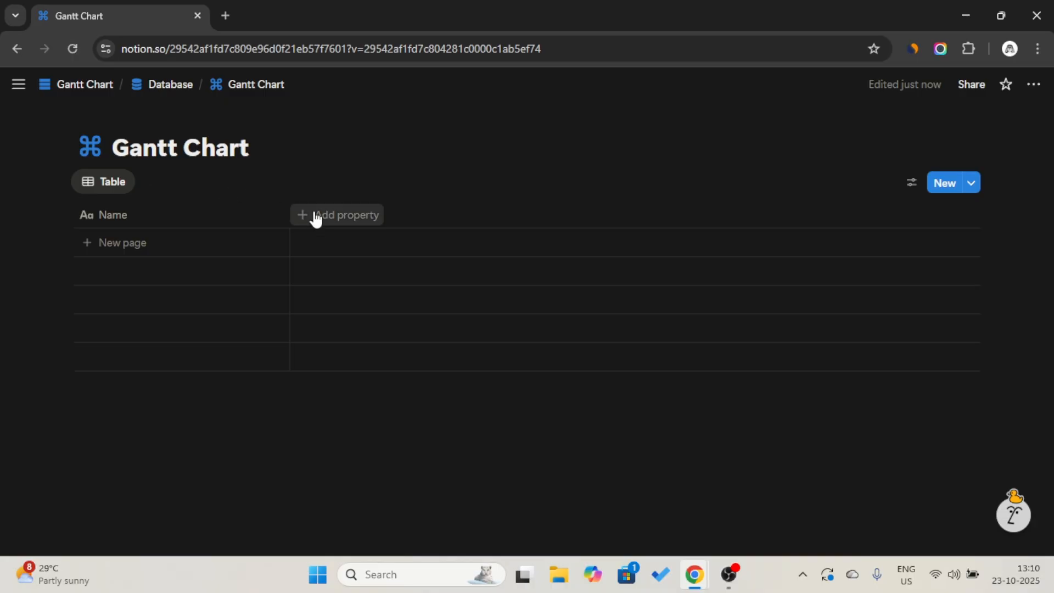
- Add the suggested Status property to the Gantt Chart database
click(352, 215)
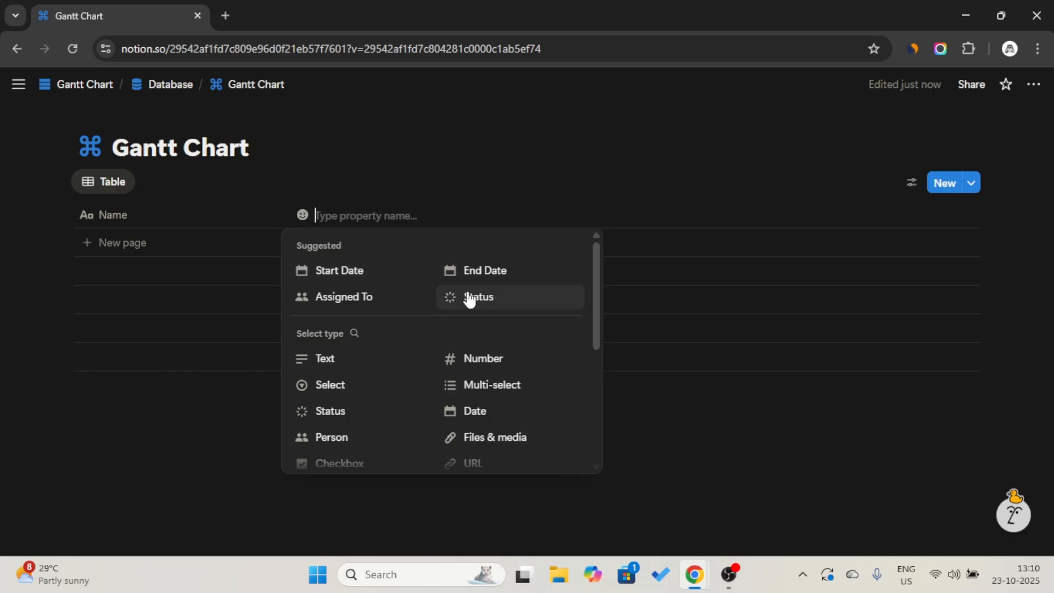
scroll(409, 363, down, 3)
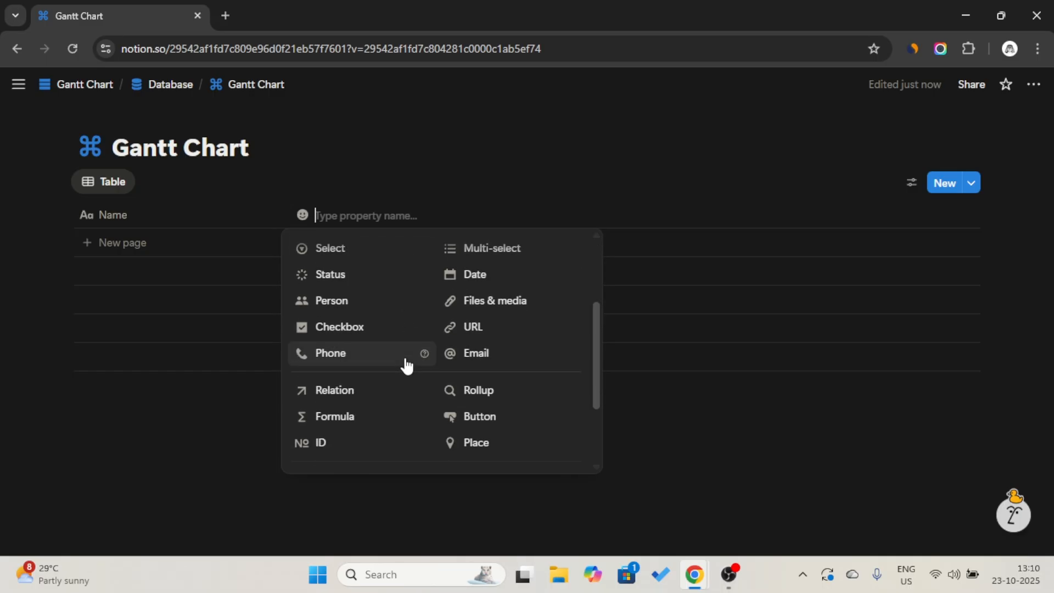
scroll(406, 365, up, 3)
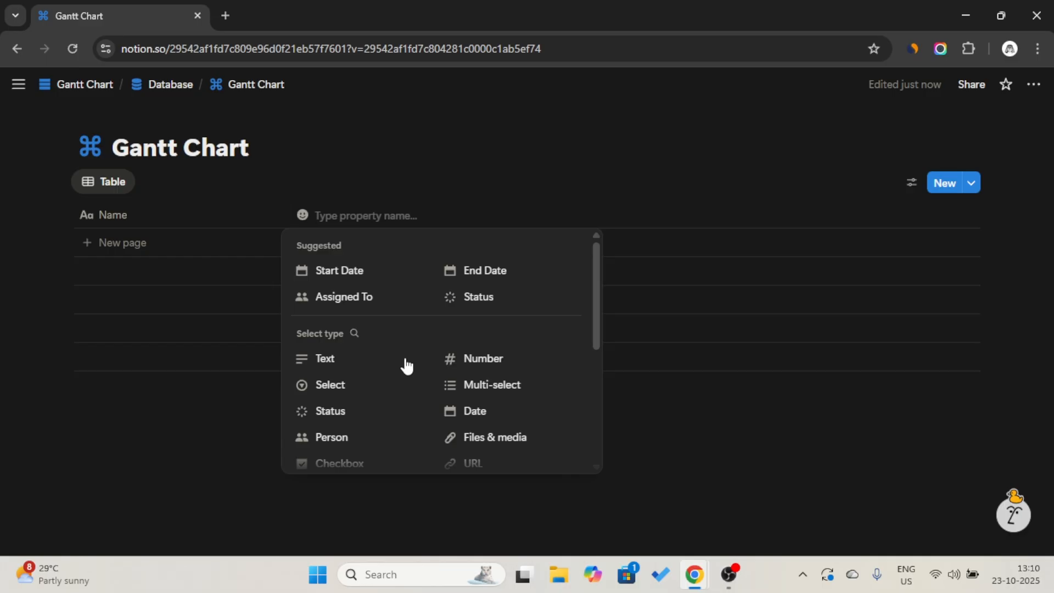
click(471, 302)
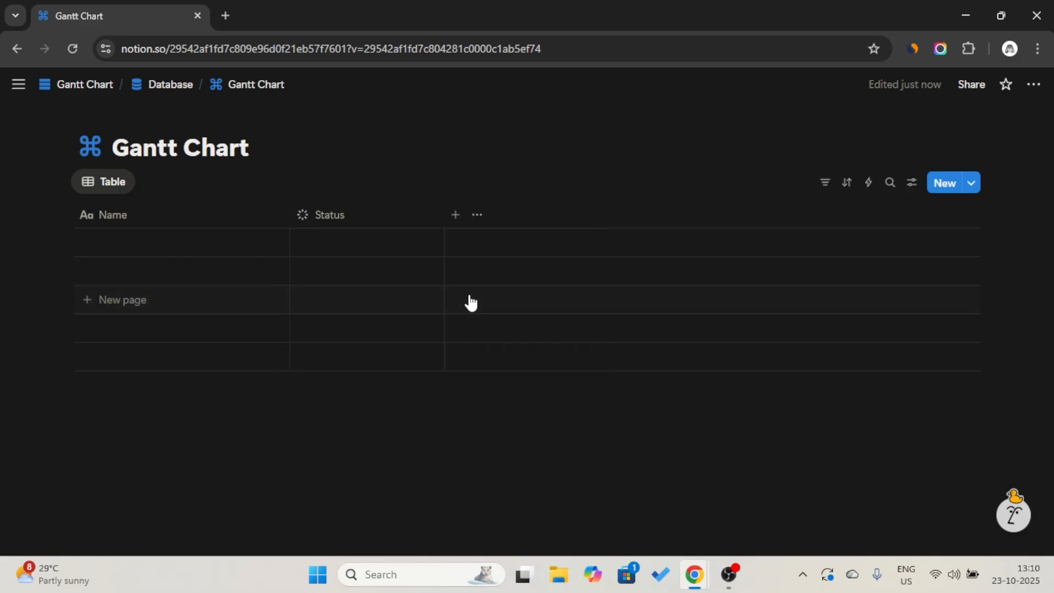
- Add a "Blocked" option to the Complete group of the Status property
click(388, 215)
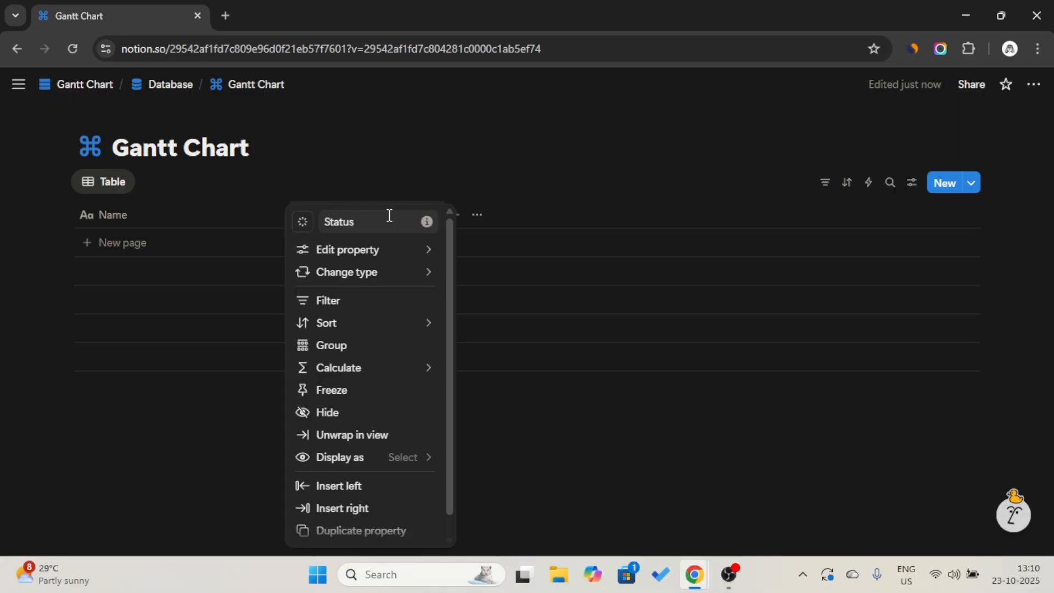
mouse_move(415, 252)
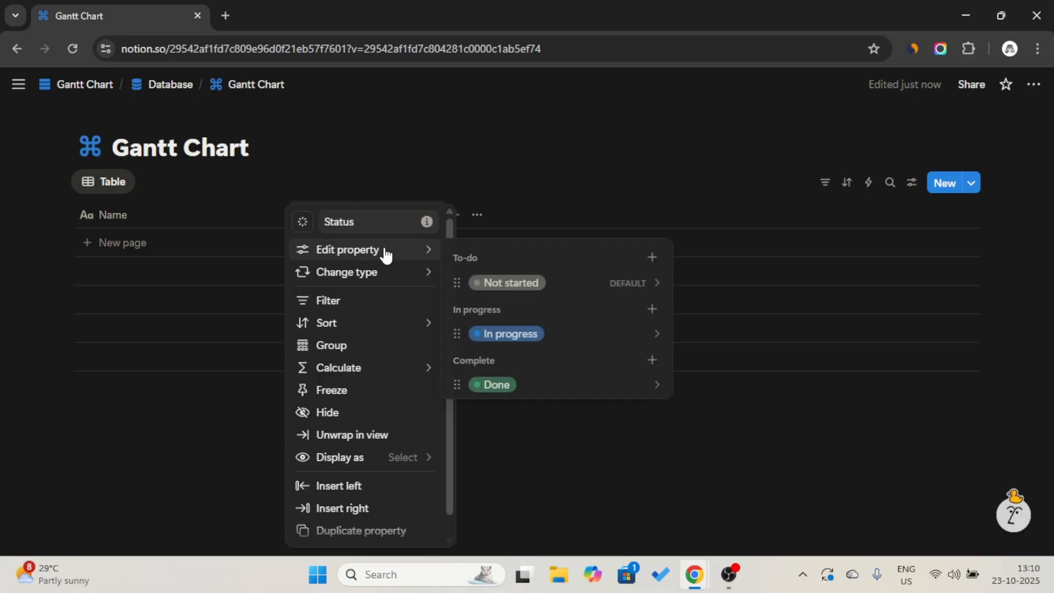
click(652, 360)
text(Blocked)
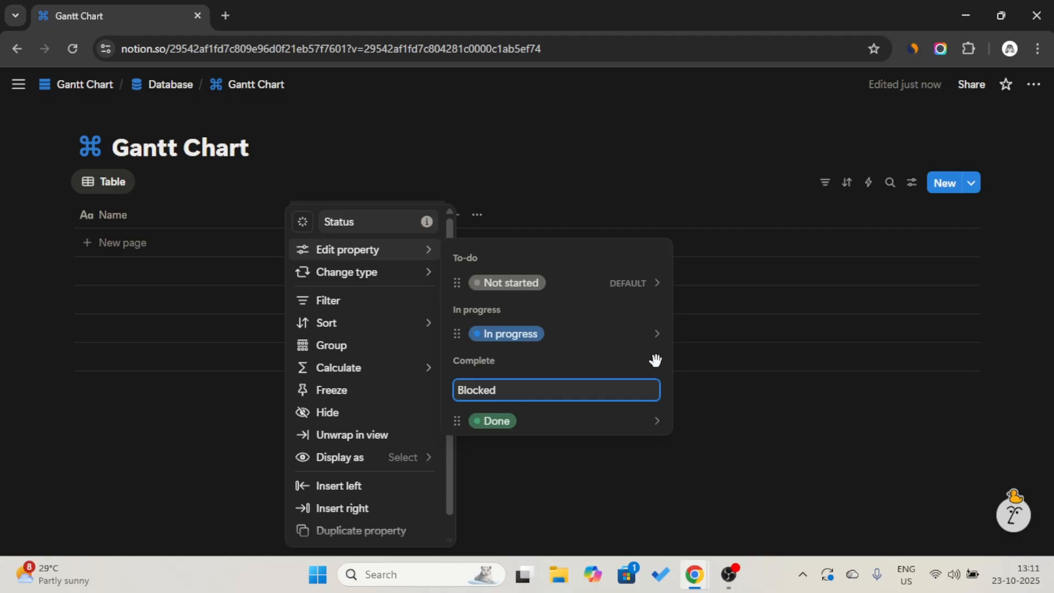
key(Return)
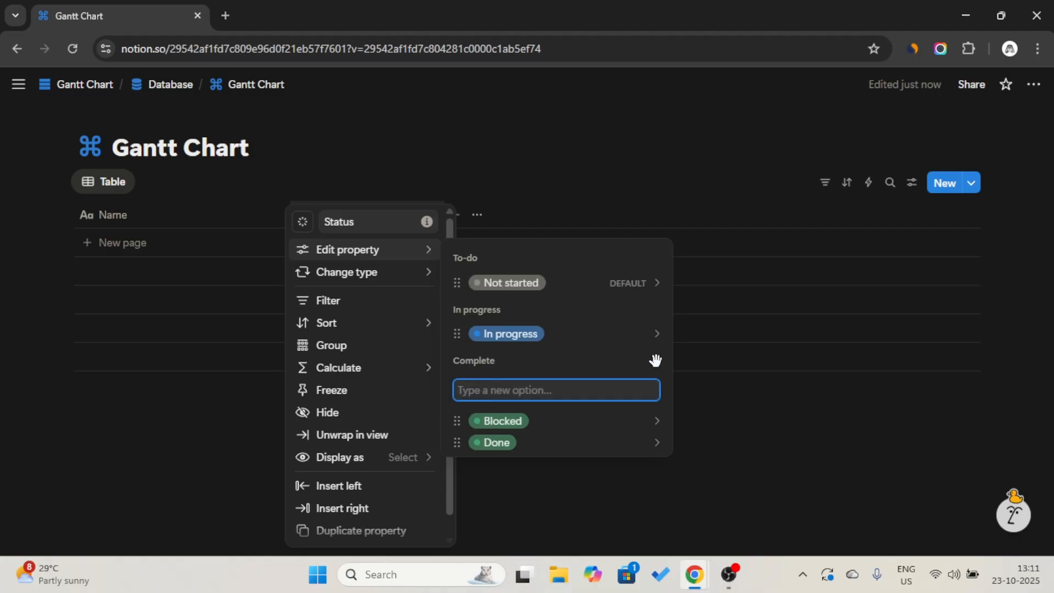
click(617, 418)
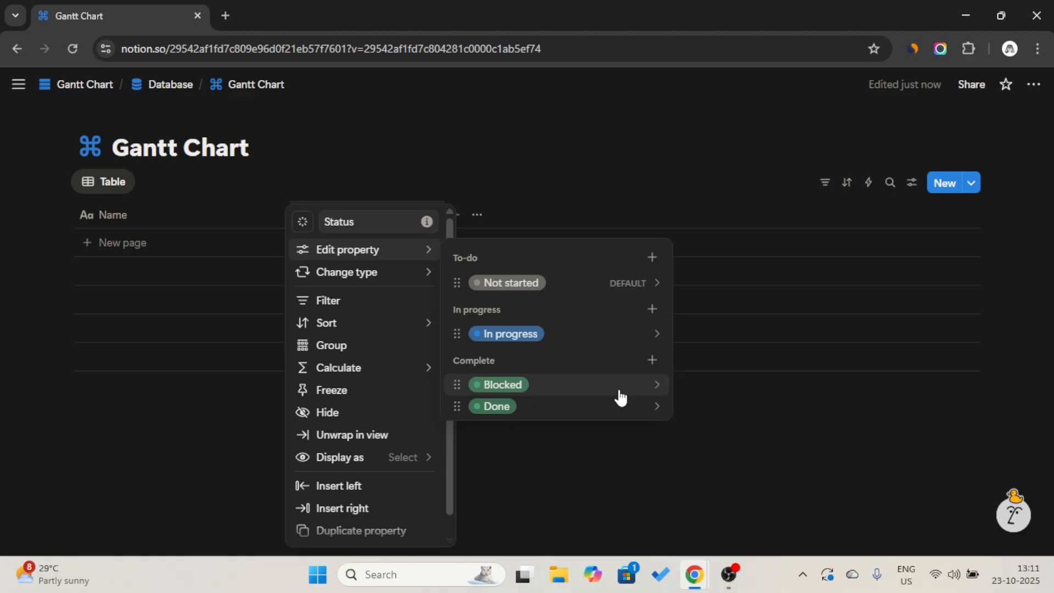
- Set the colour of the Blocked status option to red
click(619, 396)
scroll(574, 476, down, 1)
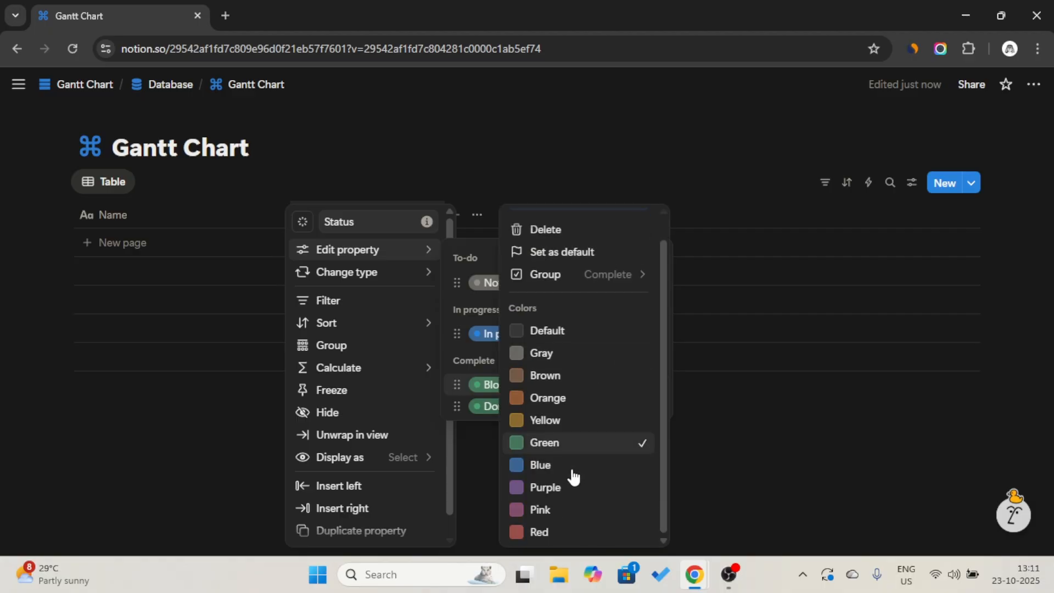
click(565, 534)
click(478, 367)
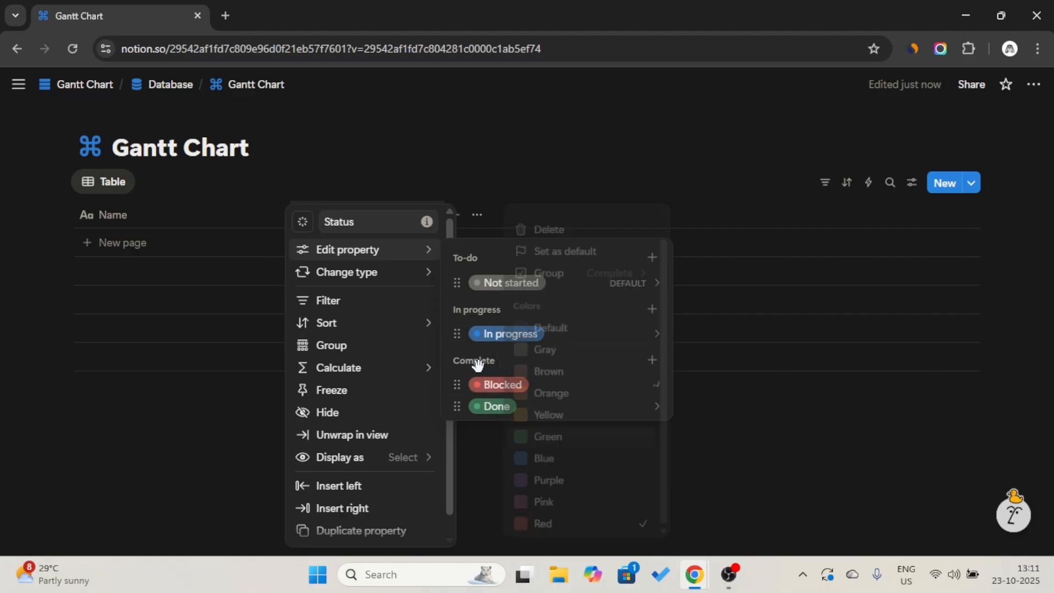
click(722, 380)
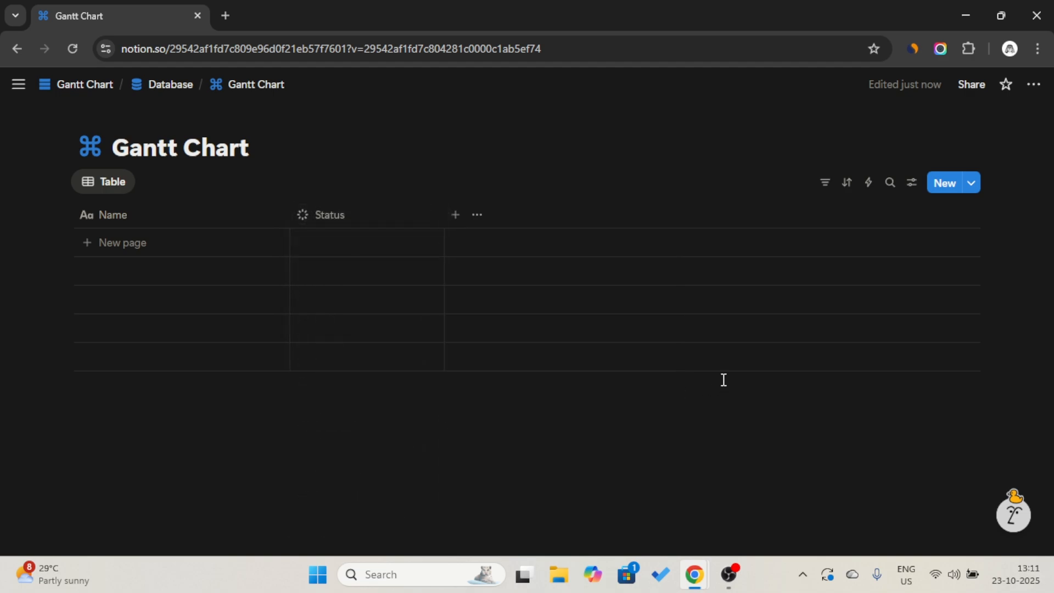
- Add a Text property named "Priority" after the Status property
click(460, 225)
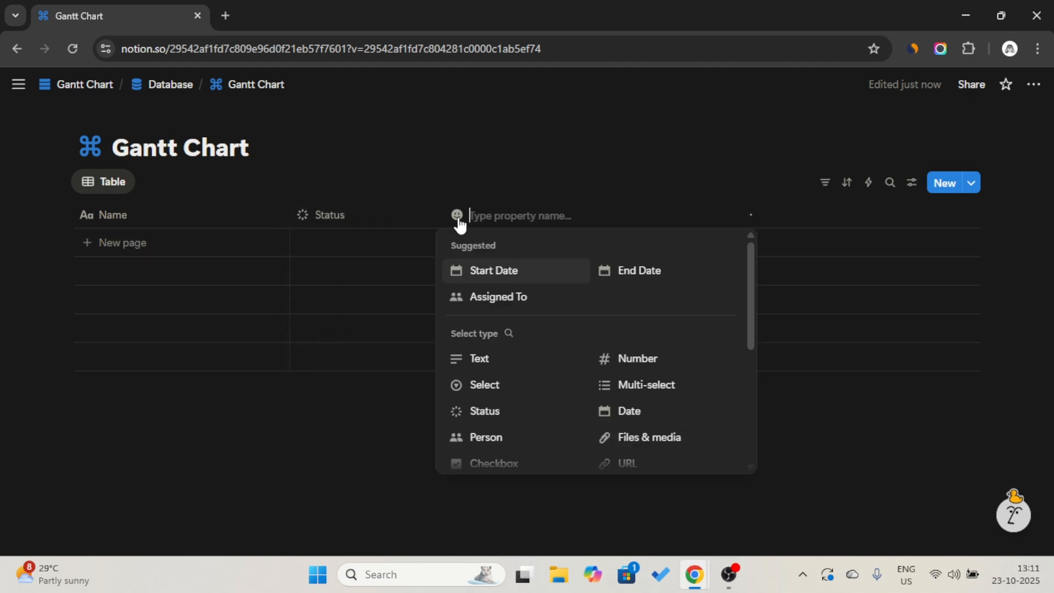
scroll(513, 353, down, 1)
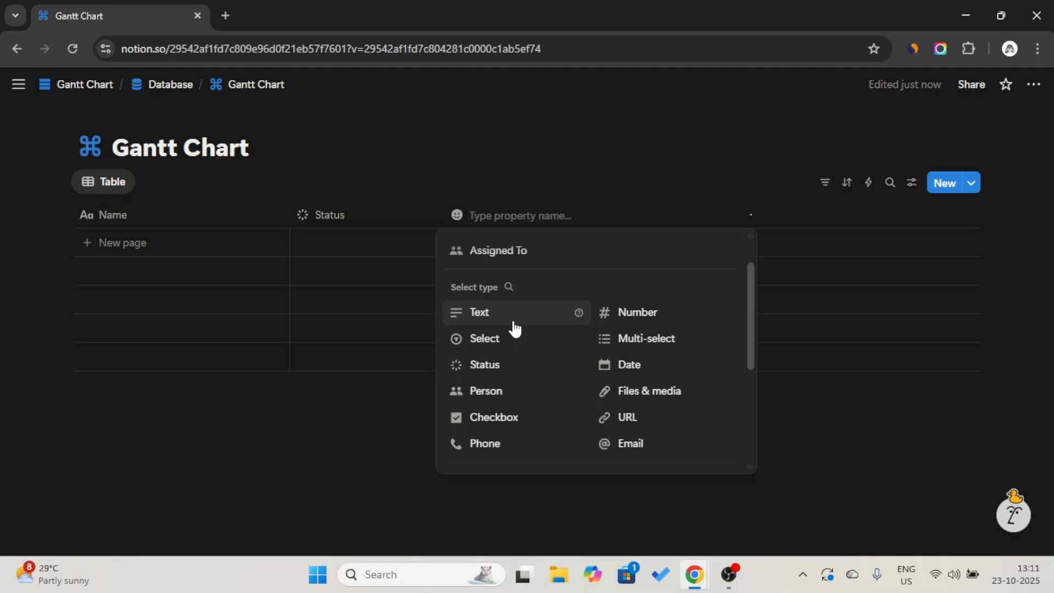
click(513, 318)
click(517, 225)
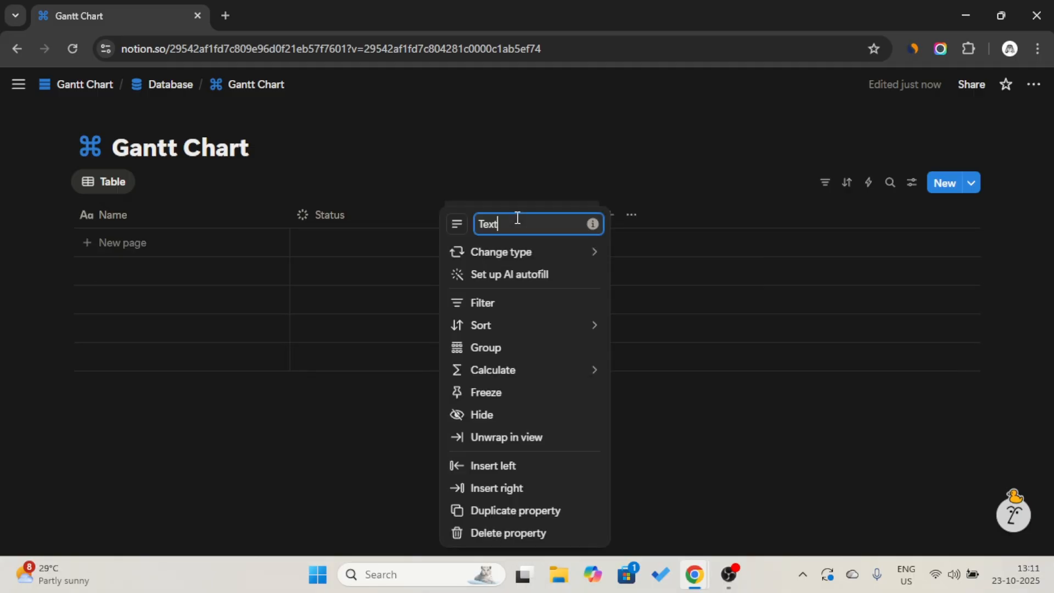
key(Caps_Lock)
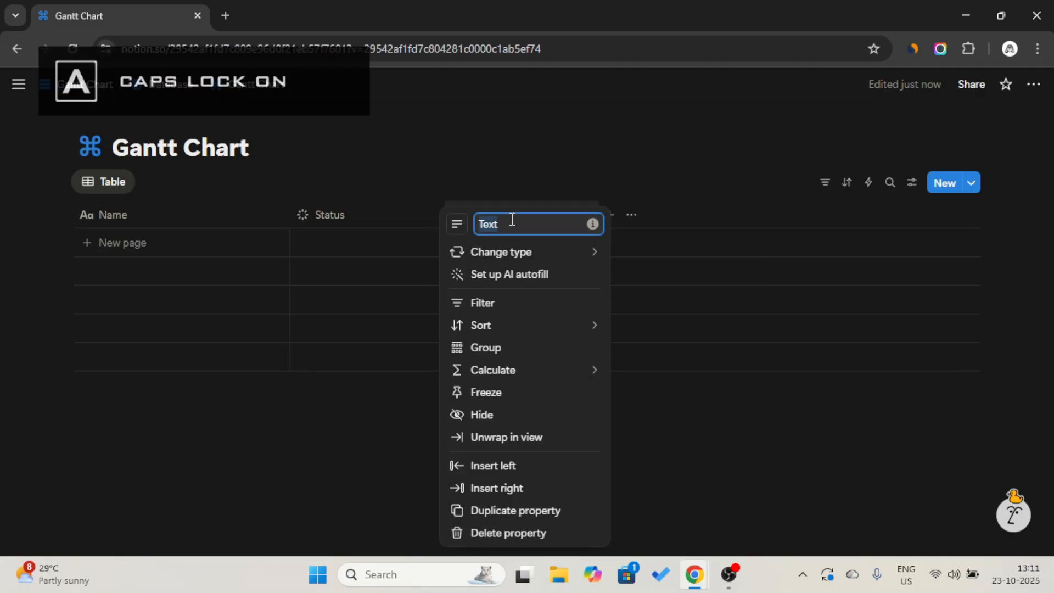
text(P)
key(Caps_Lock)
text(rio)
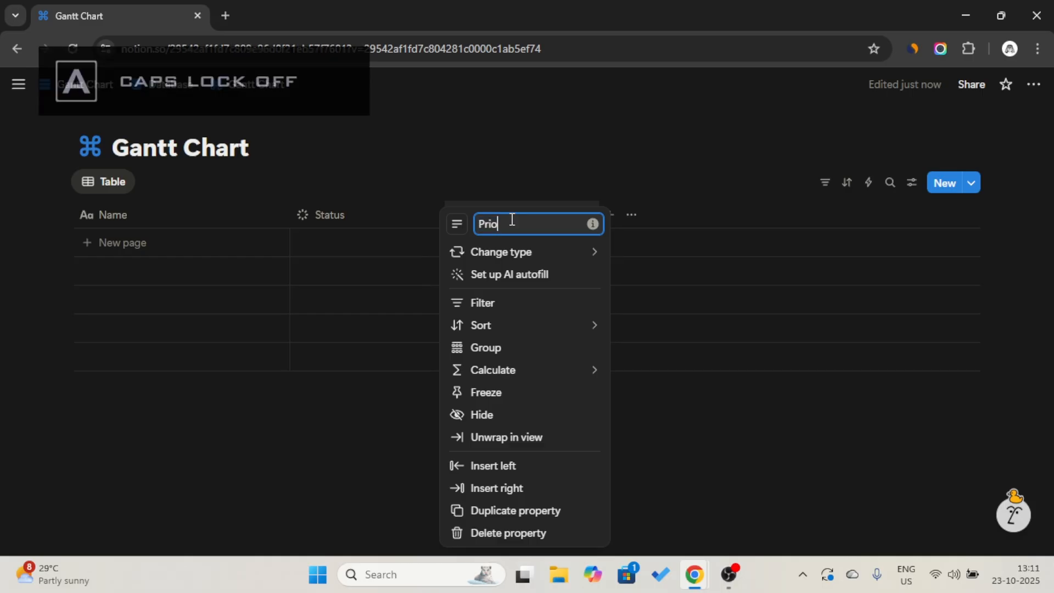
text(rity)
click(573, 143)
- Create a new row in the table and enter "High, Medium, Low" as inline code items in its Priority cell
click(400, 247)
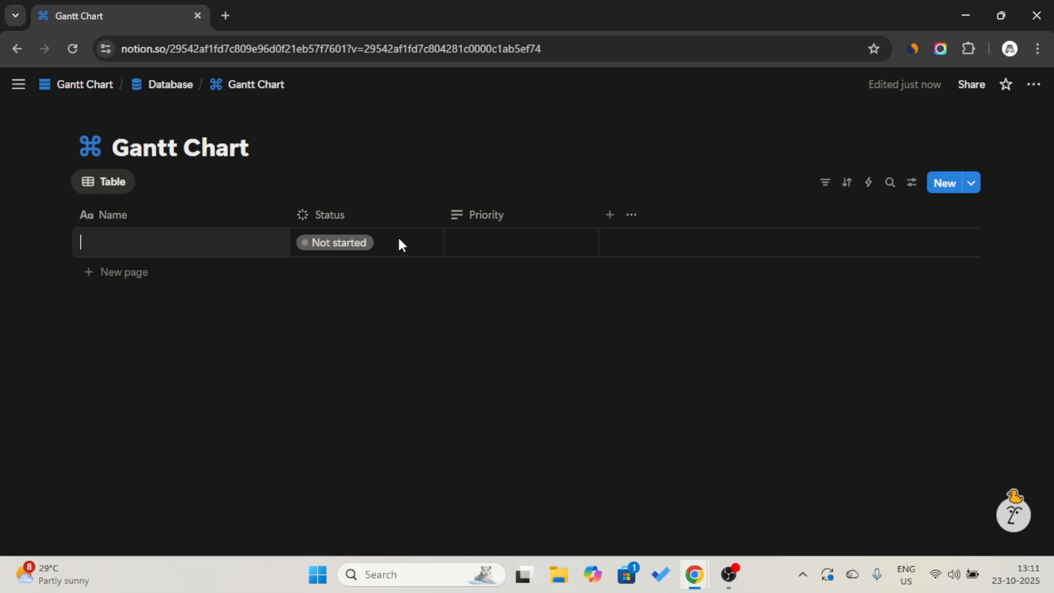
click(490, 240)
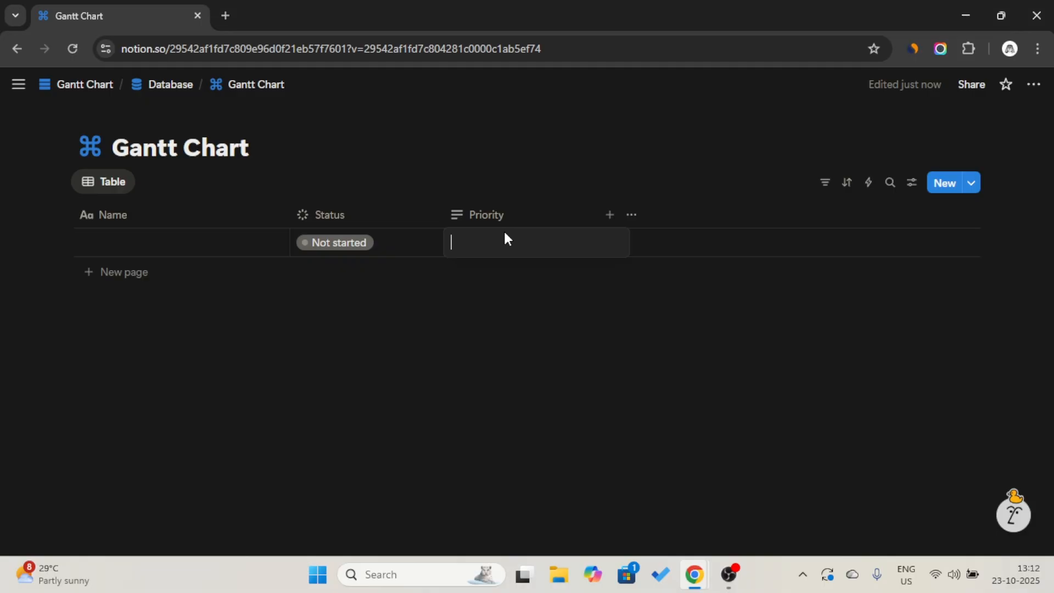
text(High, Medium, Low)
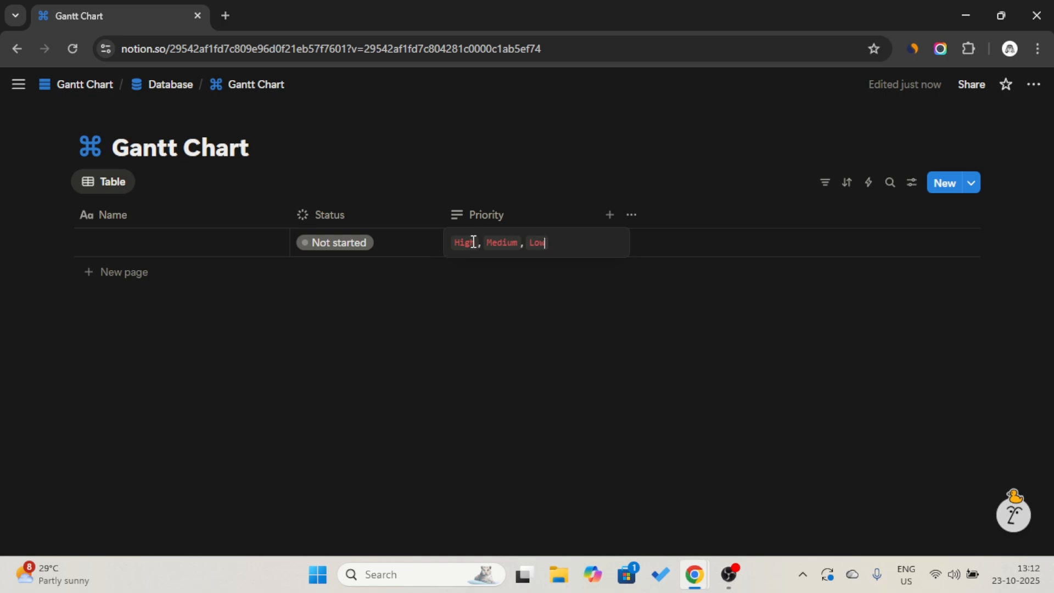
click(518, 222)
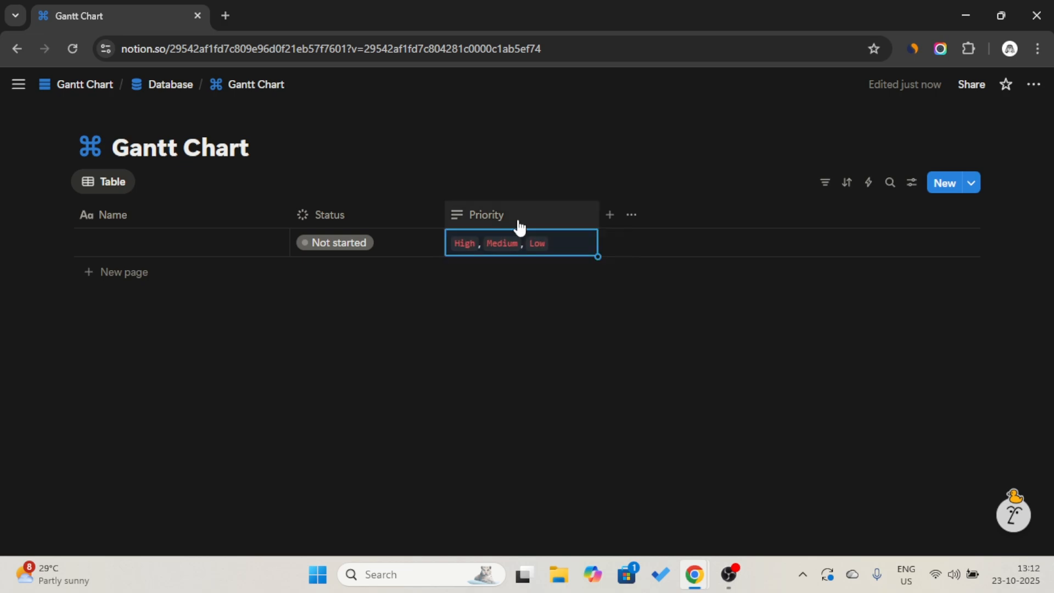
- Change the Priority property's type to Select and check the options offered in the row's Priority cell
click(518, 215)
mouse_move(515, 251)
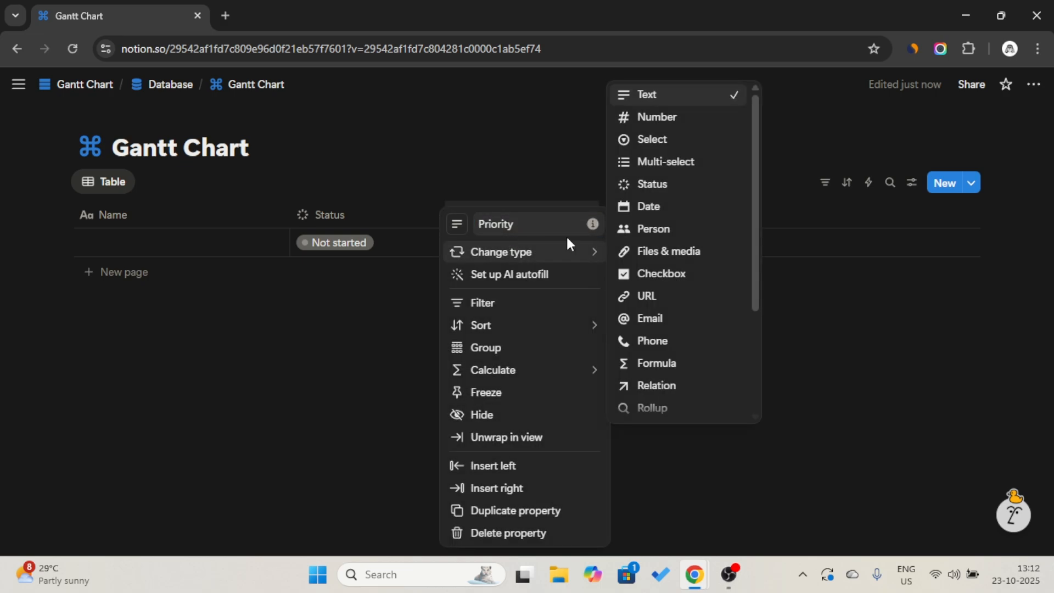
click(671, 139)
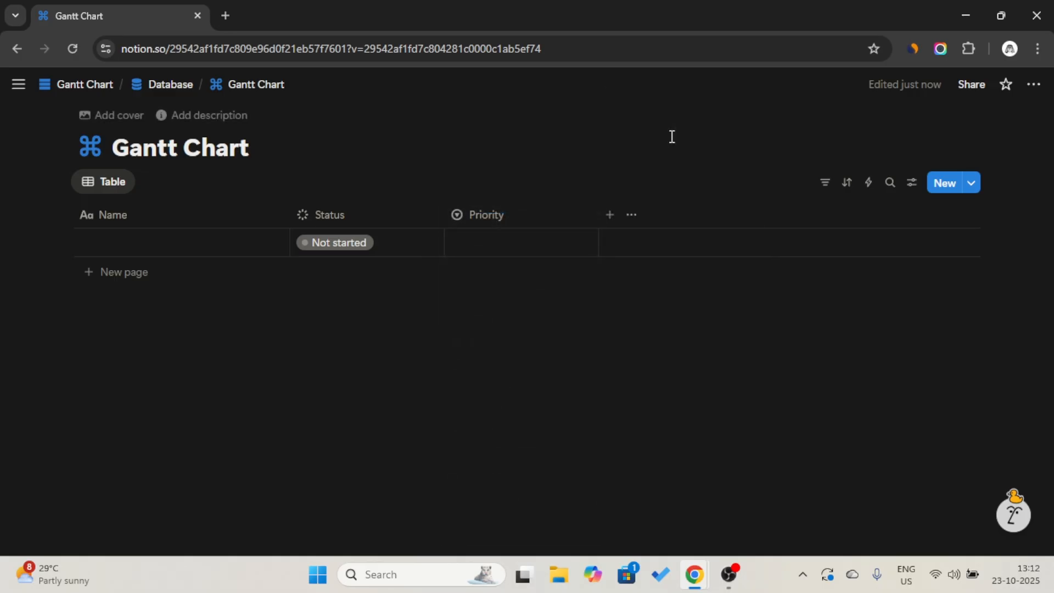
click(534, 243)
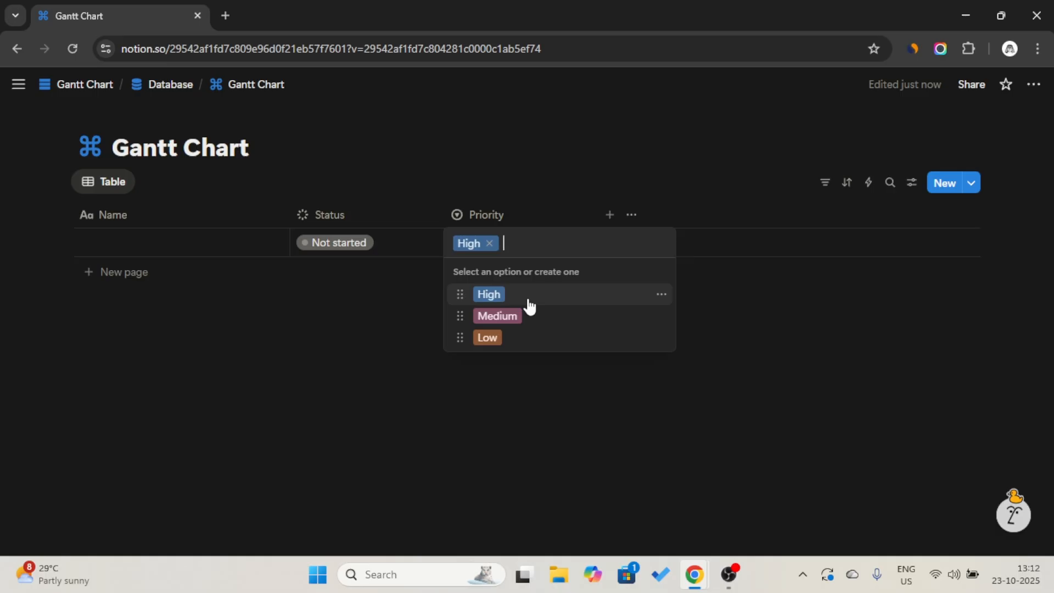
key(Escape)
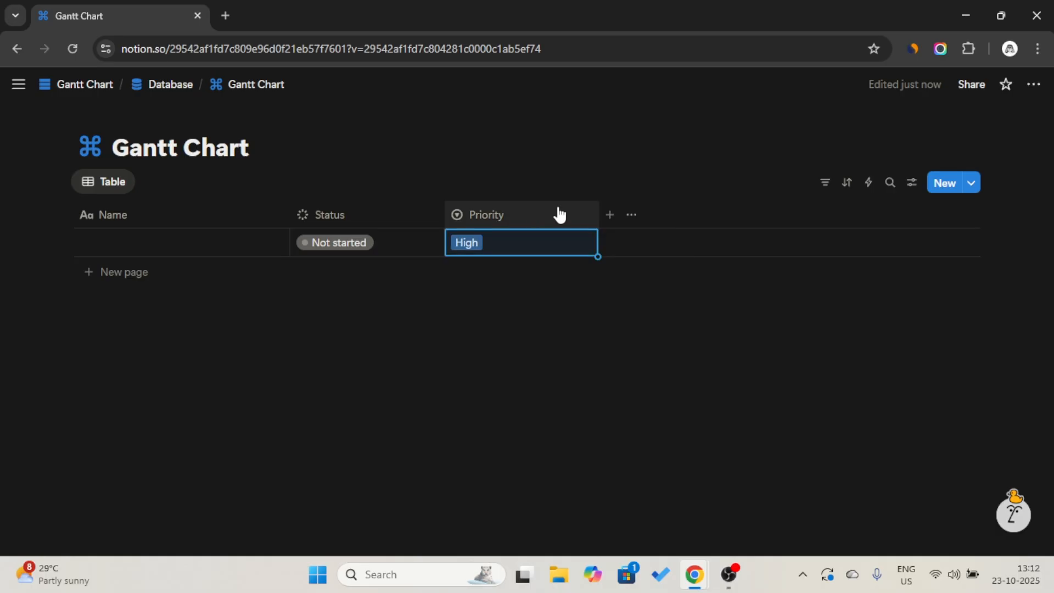
- Add a Multi-select property named "Category / Project" after the Priority property
click(605, 216)
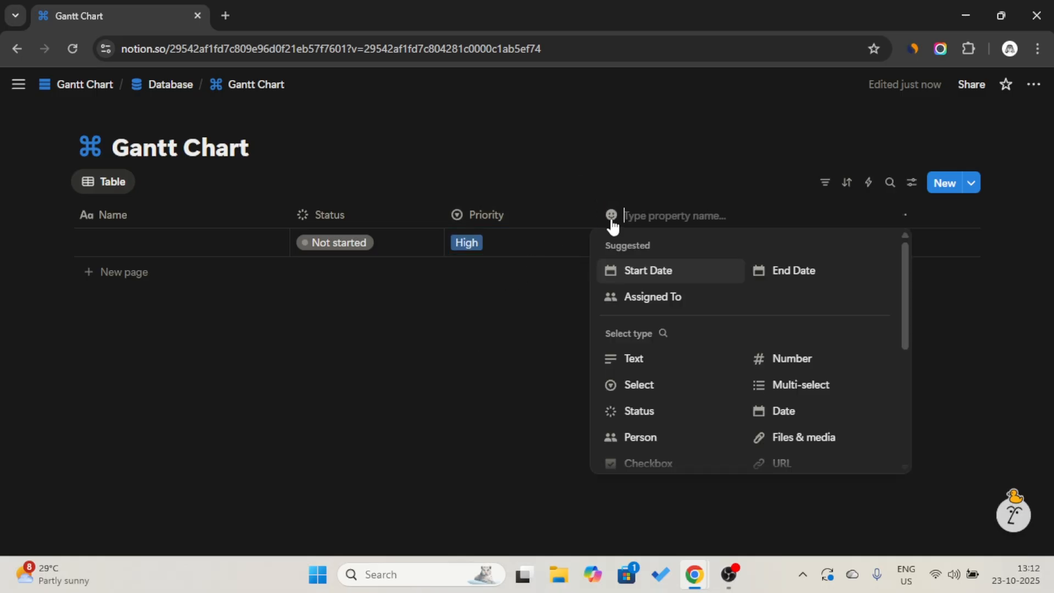
scroll(669, 338, down, 1)
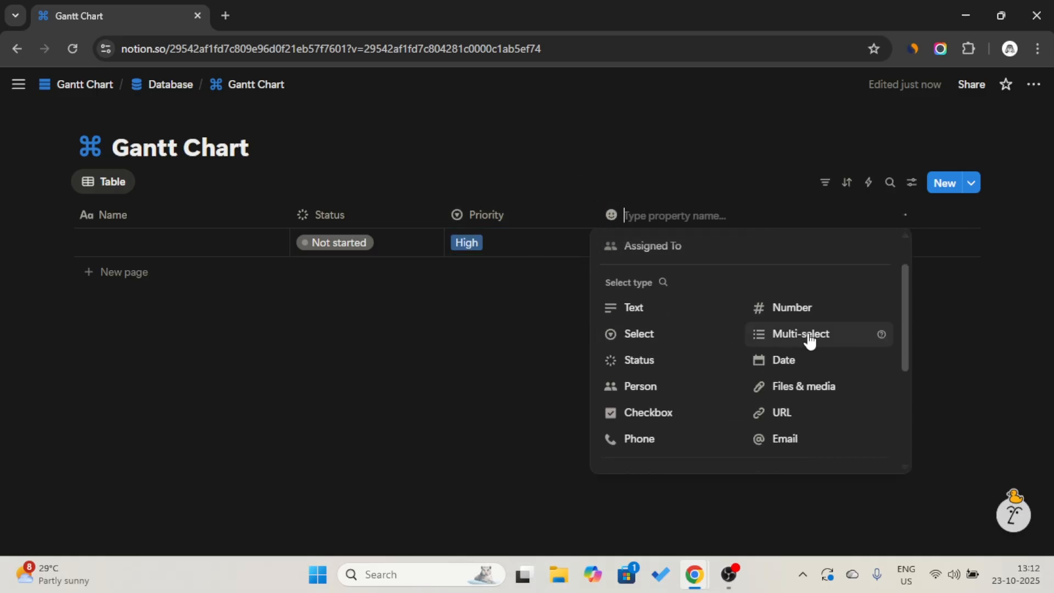
click(810, 341)
click(661, 216)
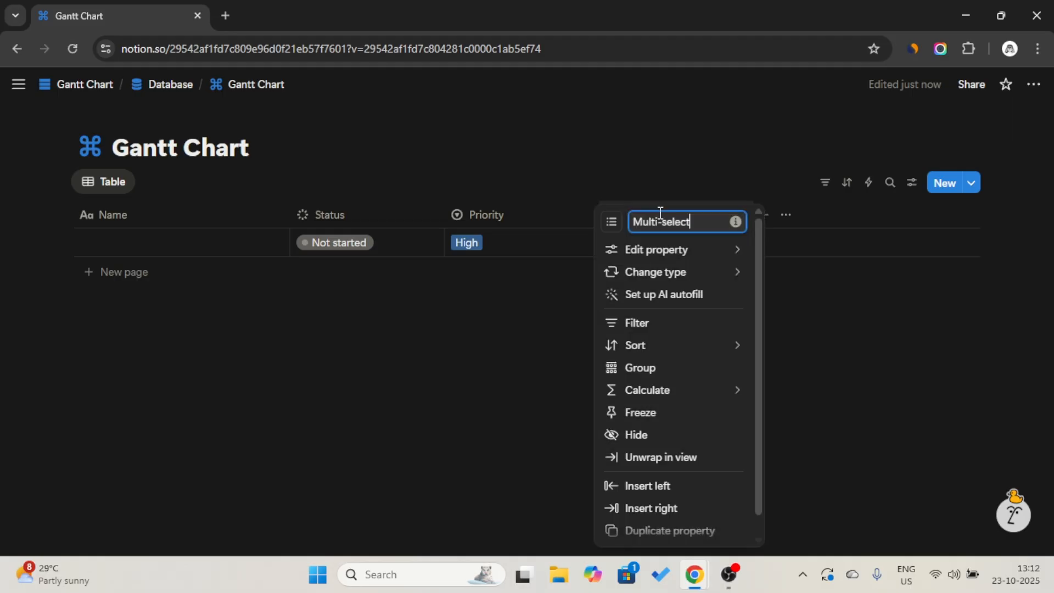
triple_click(657, 218)
text(Category / Project)
- Change the type of the Category / Project property to Text
click(658, 253)
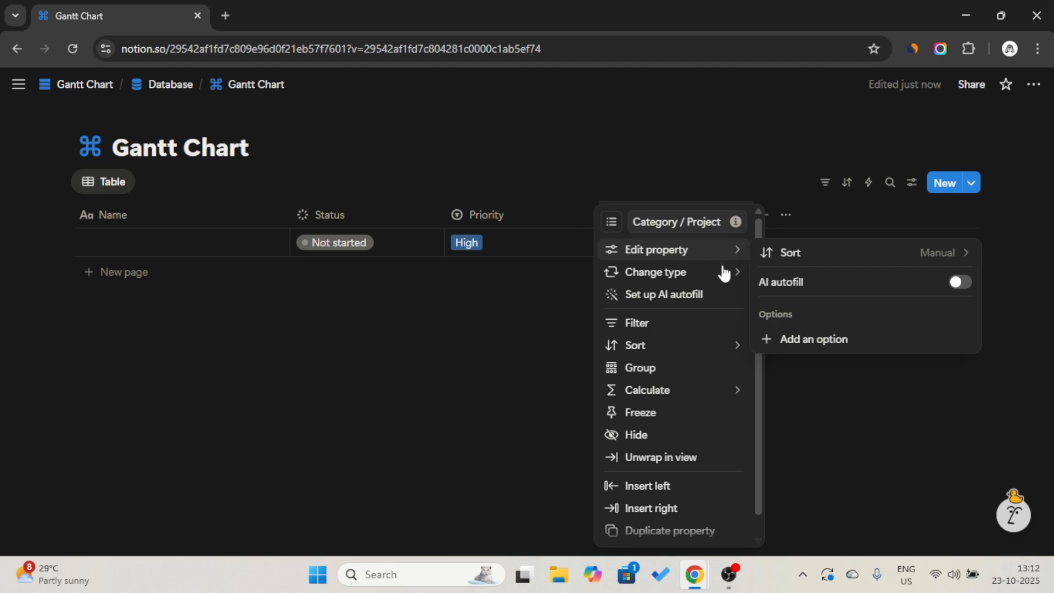
mouse_move(717, 276)
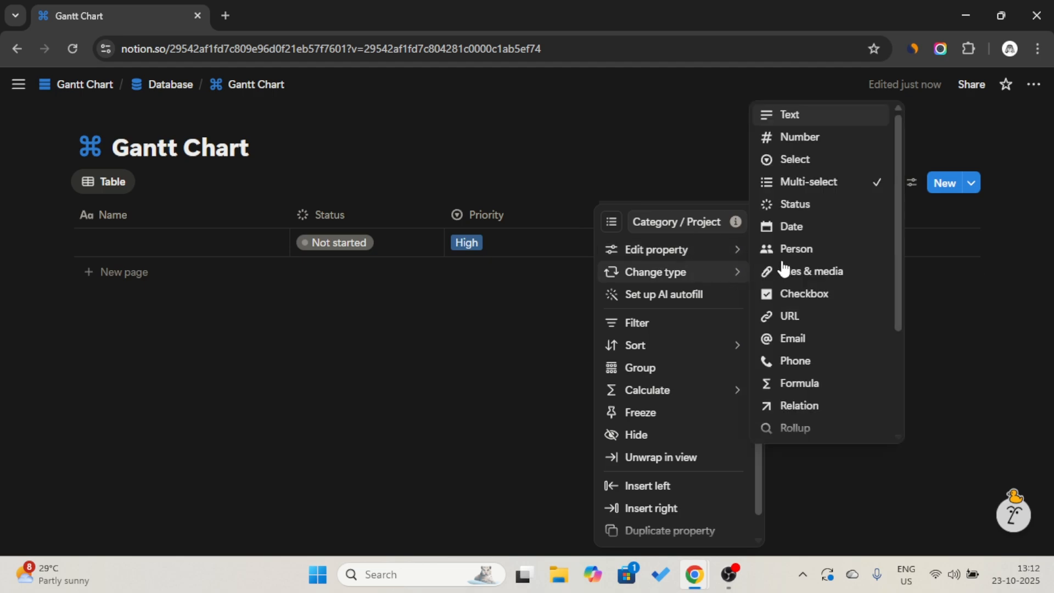
click(816, 116)
click(684, 219)
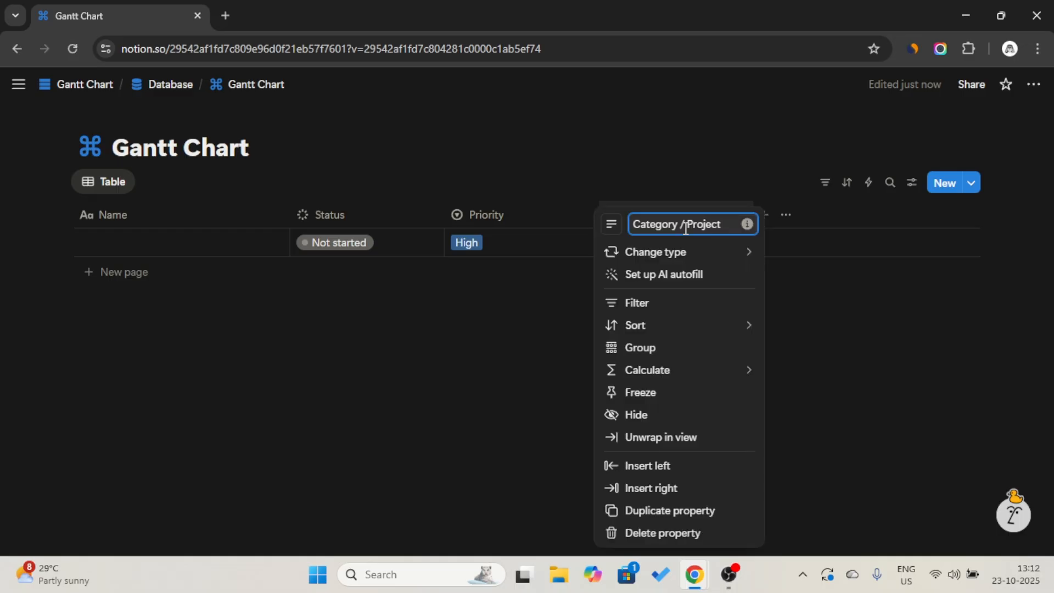
click(684, 167)
- Enter "Design, Development, Marketing, Research" as inline code items in the row's Category / Project cell
click(681, 246)
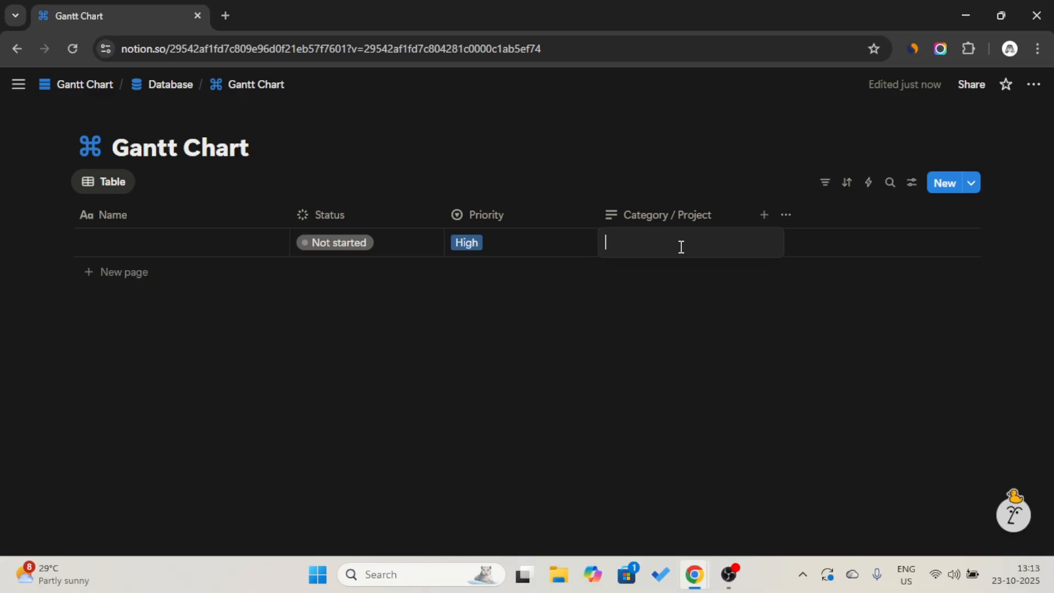
text(Design, Development, Marketing, Research)
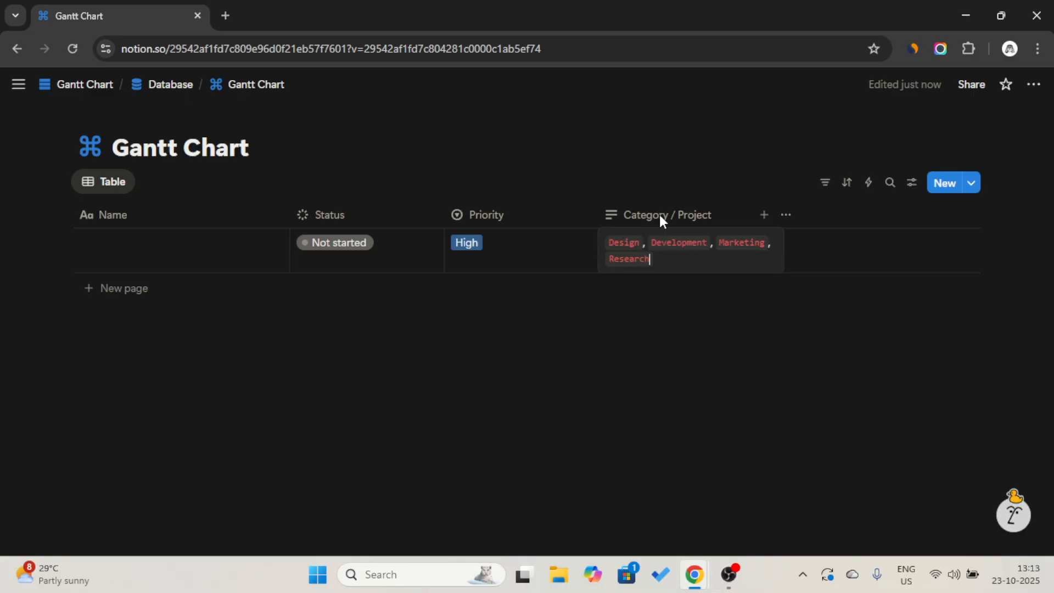
key(Escape)
- Convert the Category / Project property from Text to Multi-select
click(666, 212)
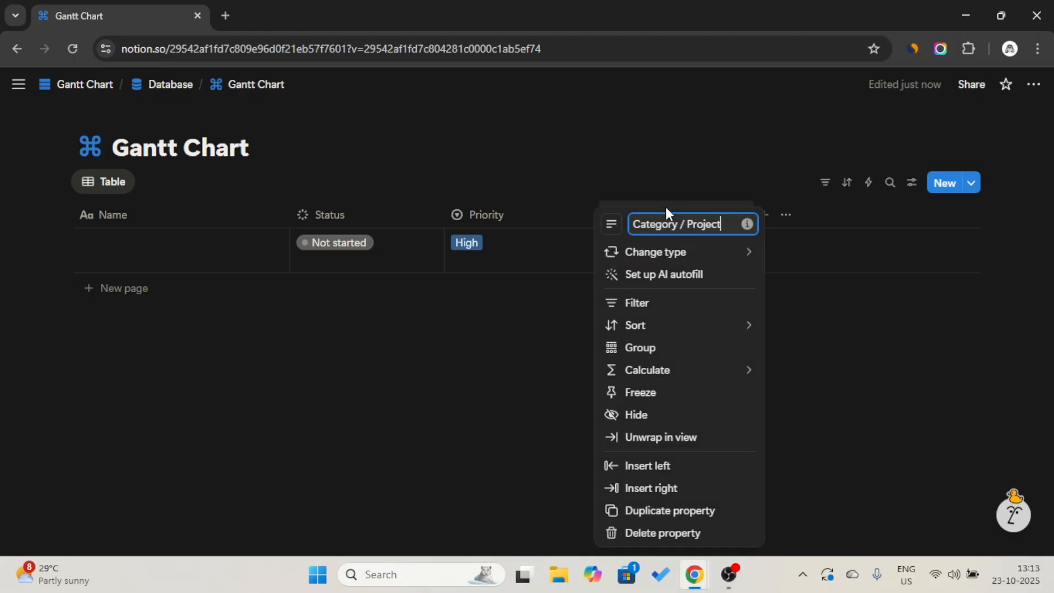
mouse_move(658, 265)
click(812, 161)
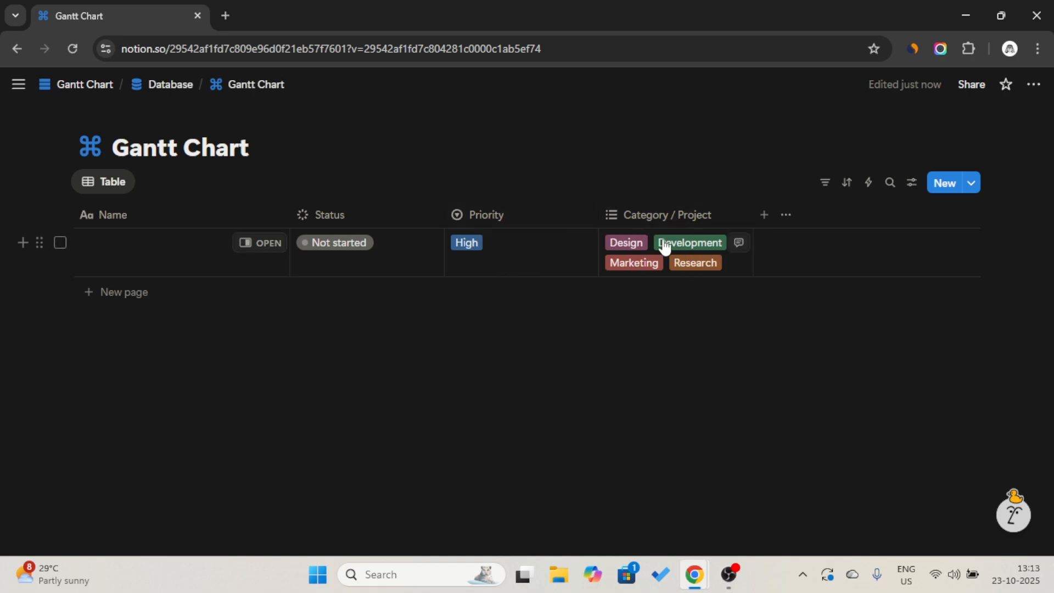
- Add a Person property after Category / Project and name it "Assigned To"
click(764, 215)
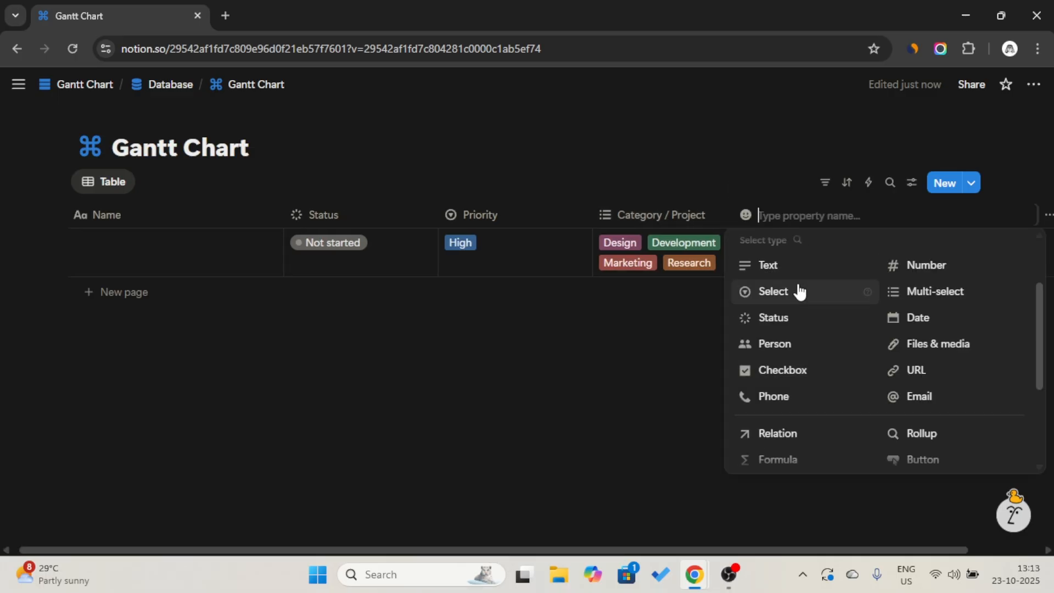
scroll(906, 383, down, 2)
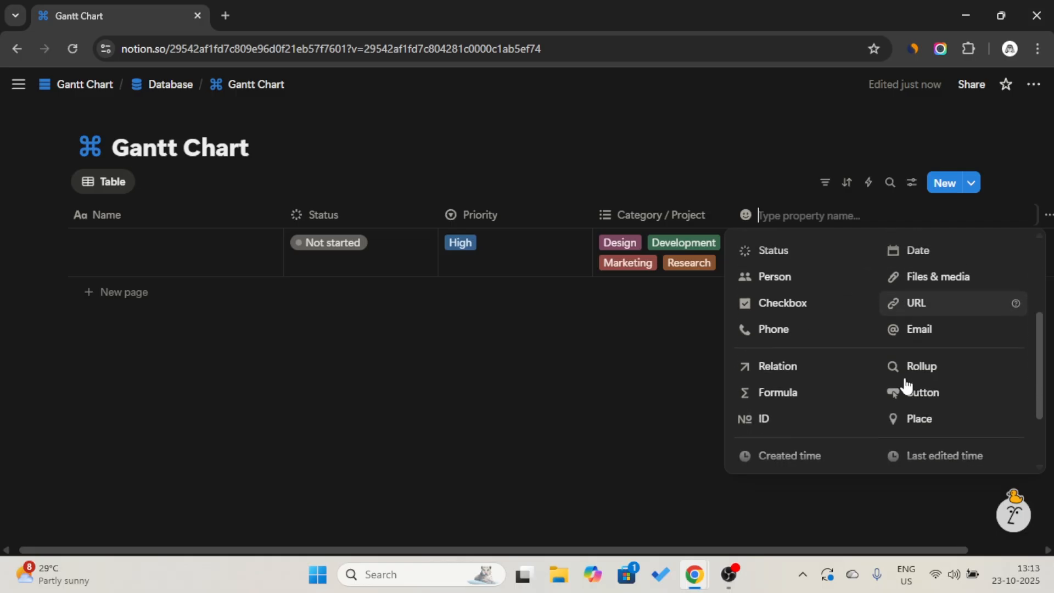
scroll(800, 393, down, 3)
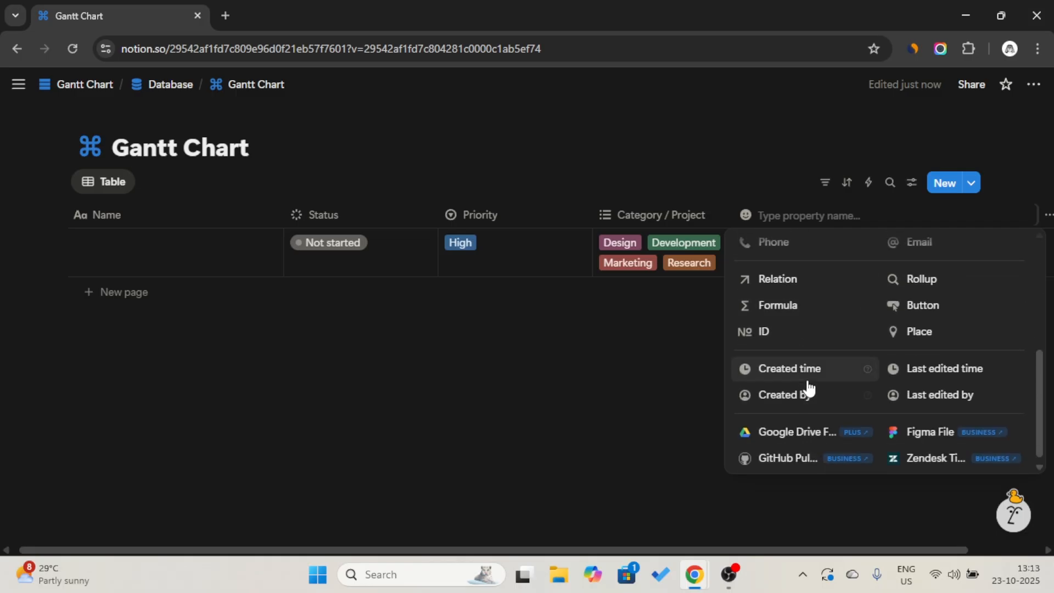
scroll(807, 388, up, 5)
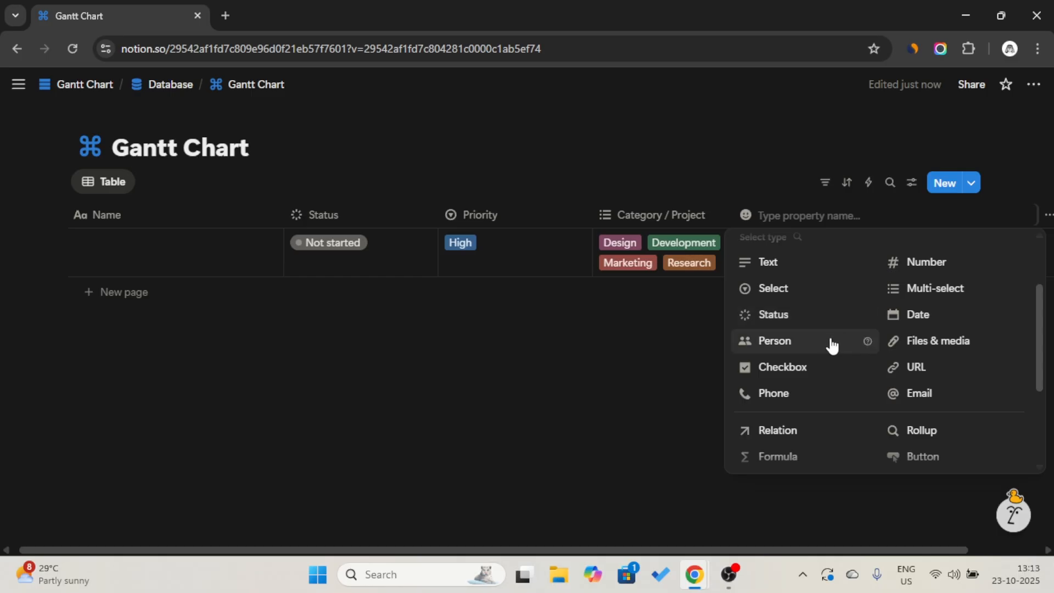
click(830, 340)
click(823, 214)
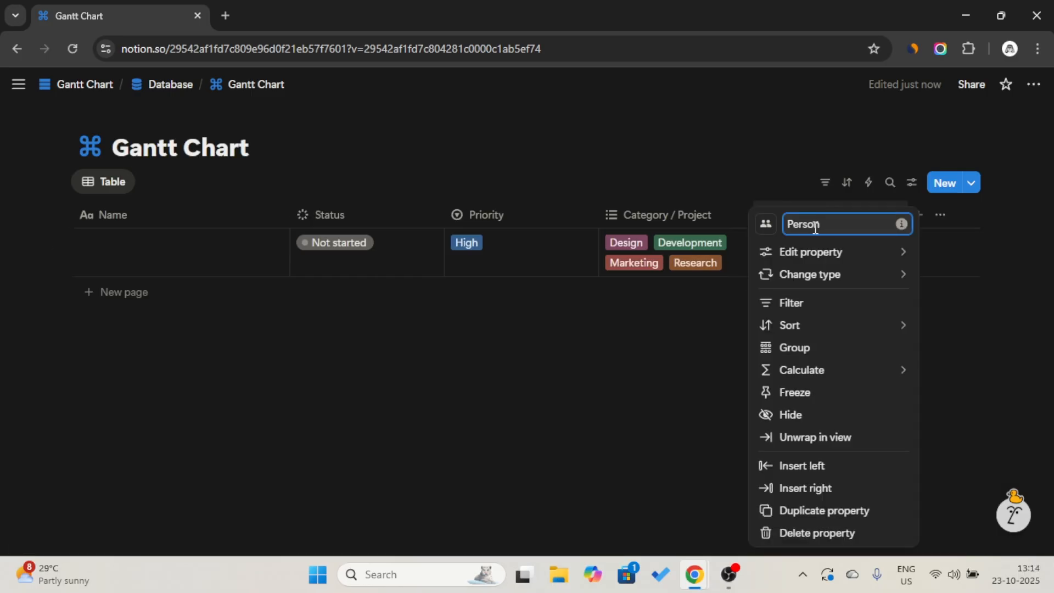
text(Assigned To)
key(Return)
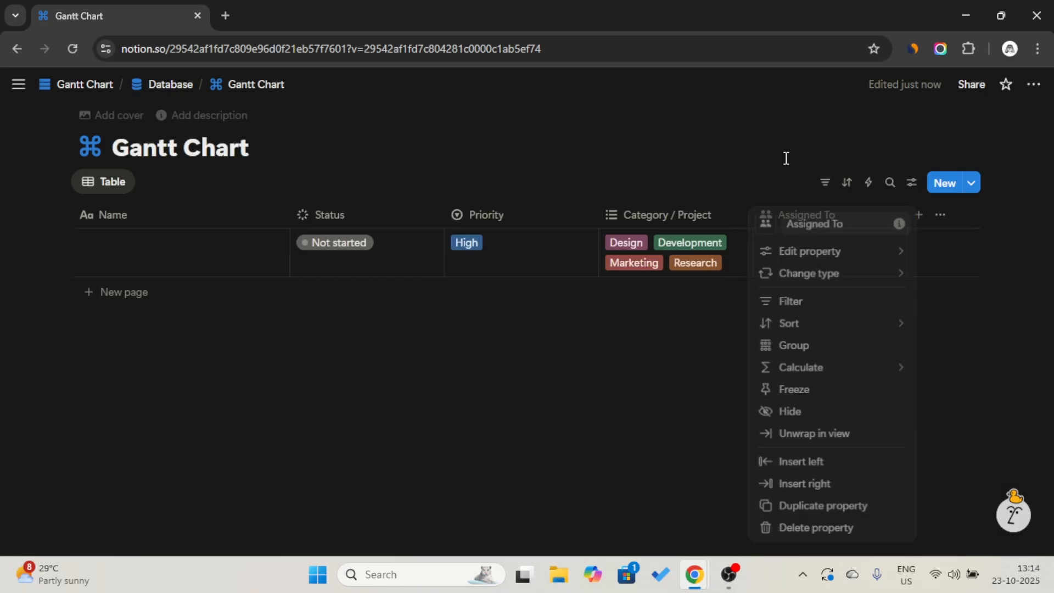
- Add a Date property after Assigned To and rename it "Timeline"
click(915, 215)
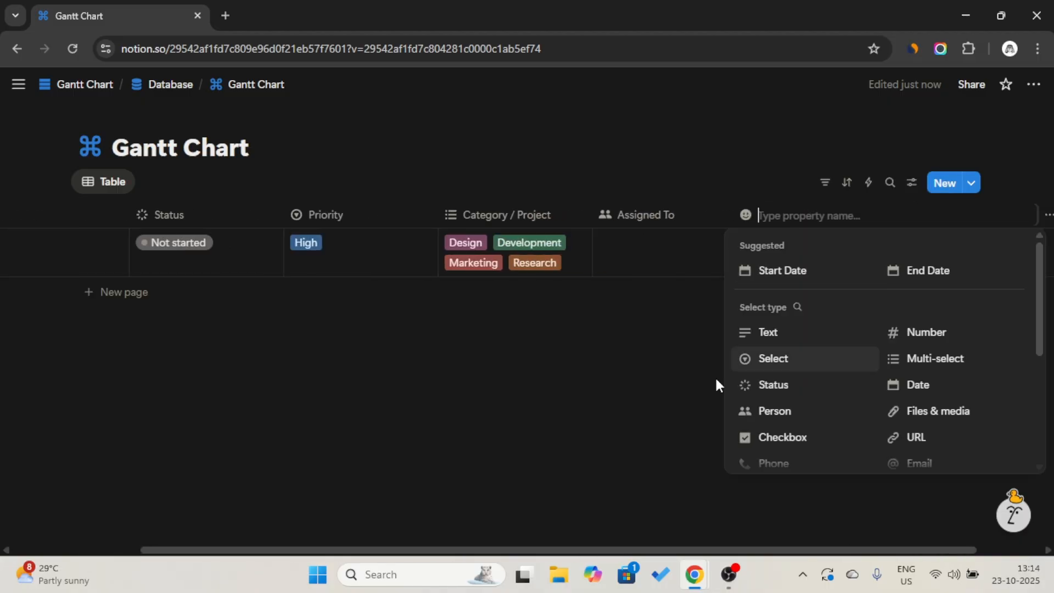
scroll(770, 357, down, 2)
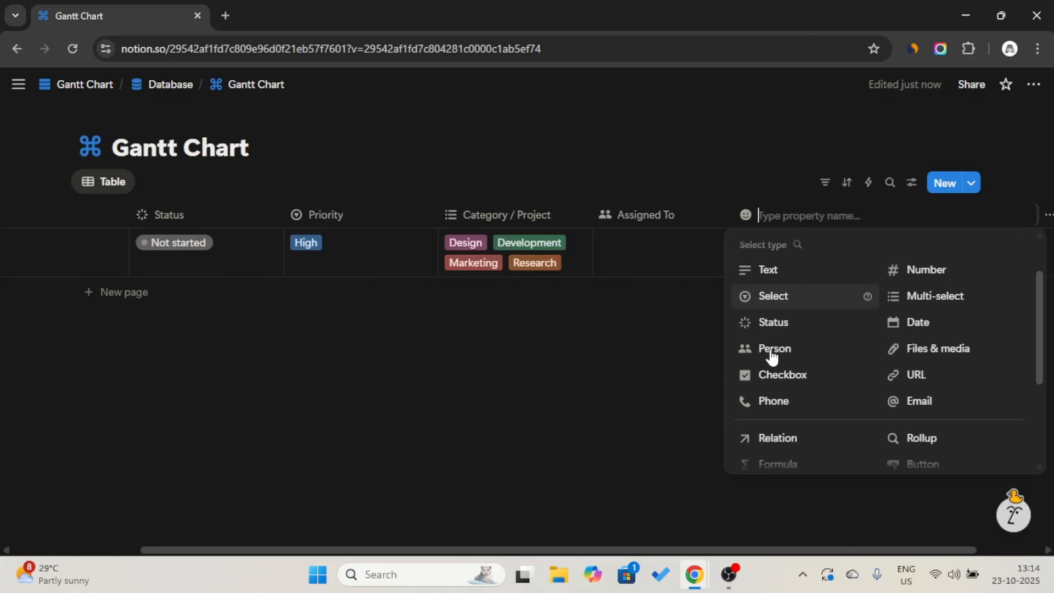
click(908, 317)
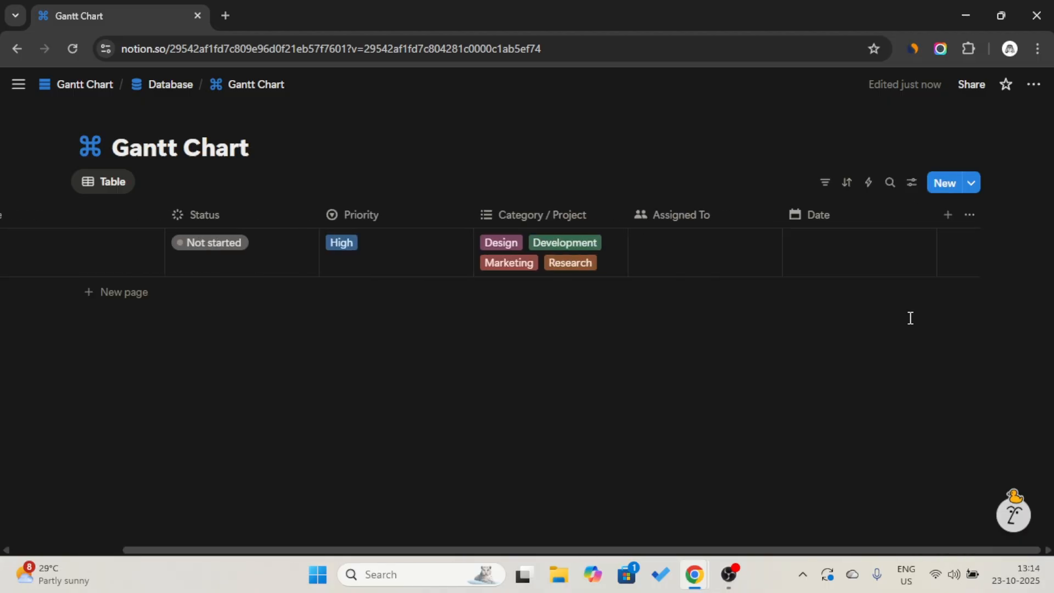
click(849, 228)
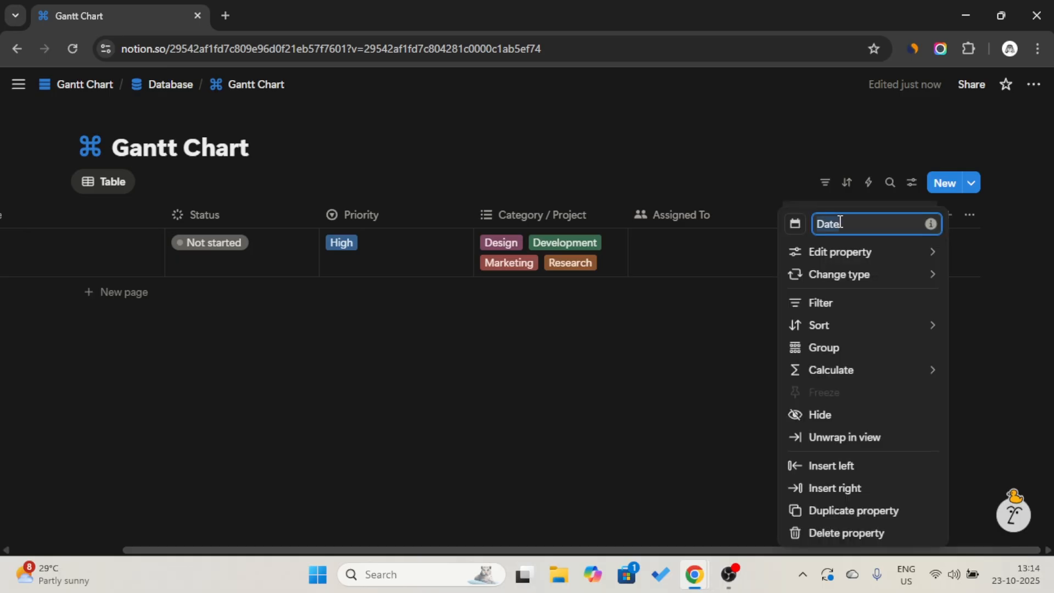
key(Caps_Lock)
text(T)
key(Caps_Lock)
text(ime)
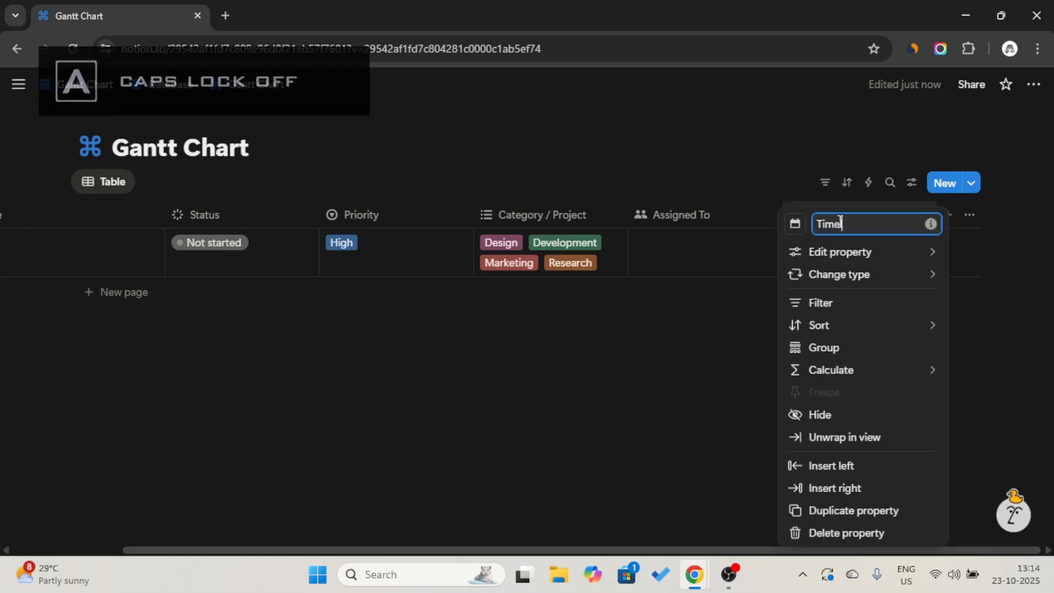
text(line)
mouse_move(823, 273)
click(726, 317)
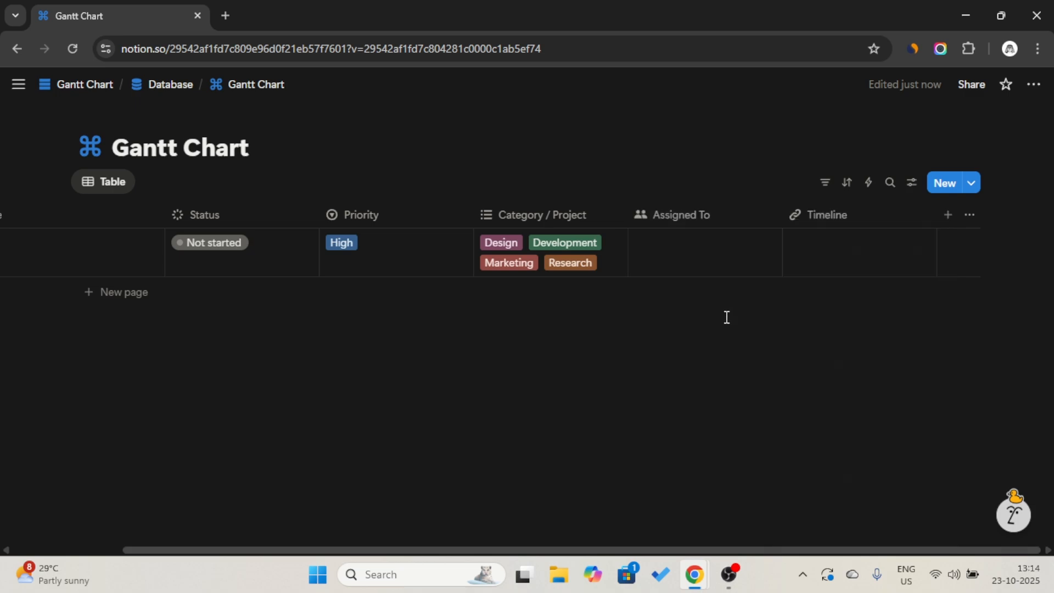
- Change the Timeline property's type to Date
click(837, 214)
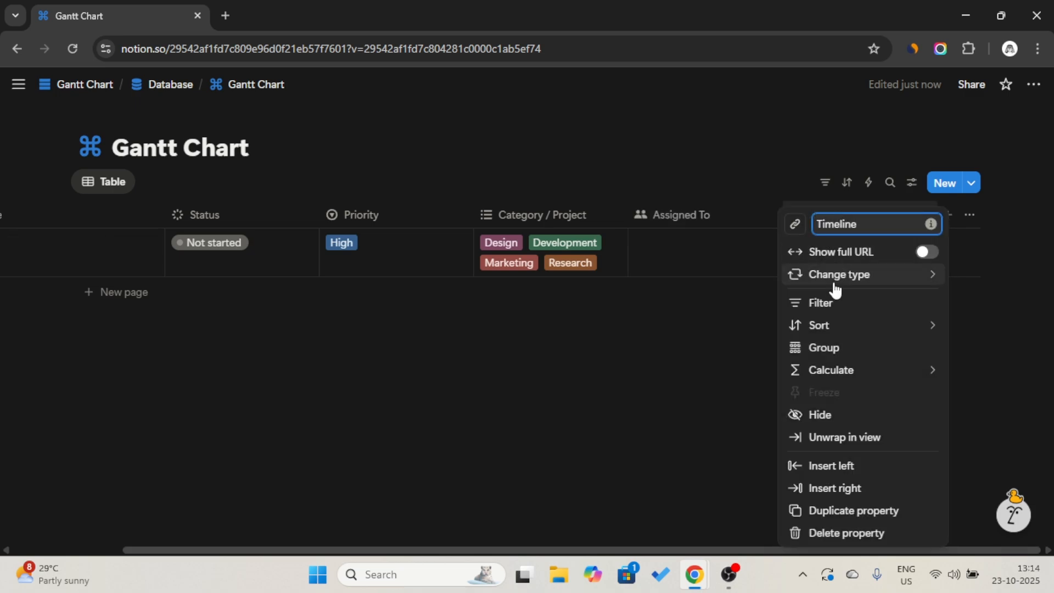
mouse_move(835, 289)
click(699, 237)
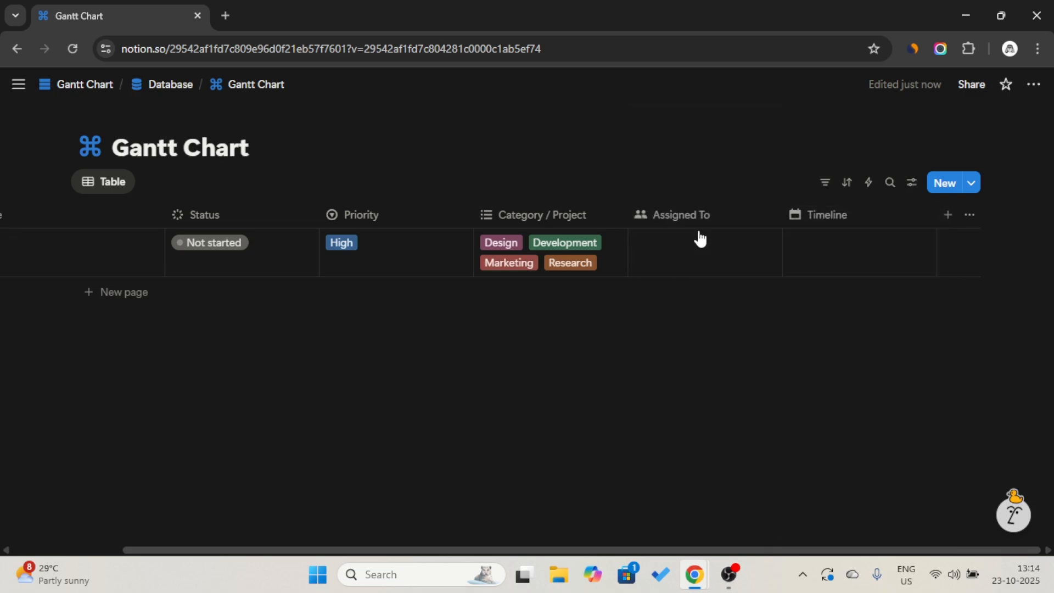
- Enable an end date in the row's Timeline cell and set the range to October 1, 2025 through October 15, 2025
click(849, 250)
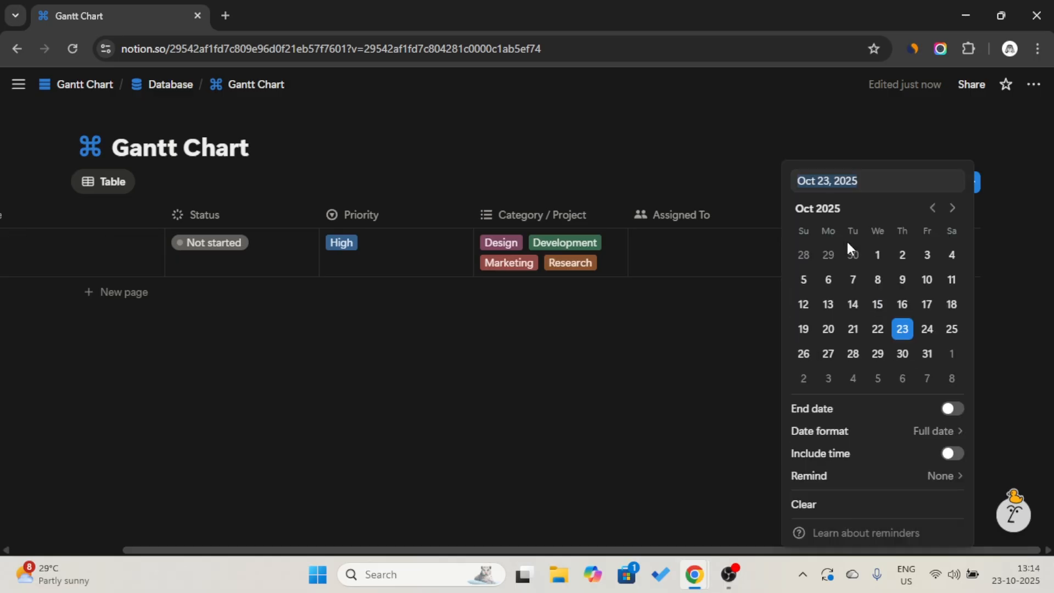
click(954, 410)
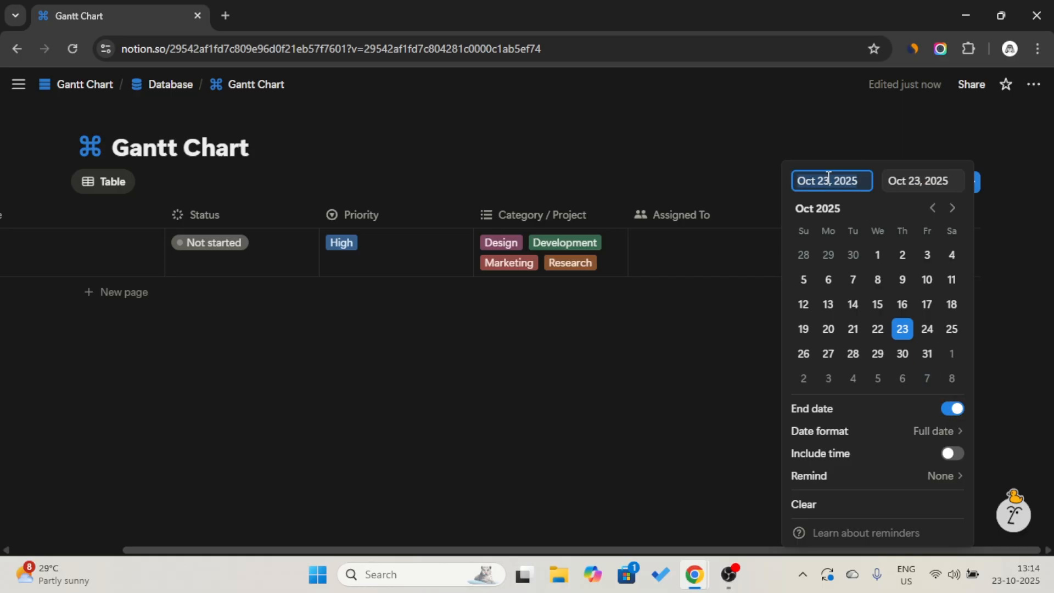
click(877, 257)
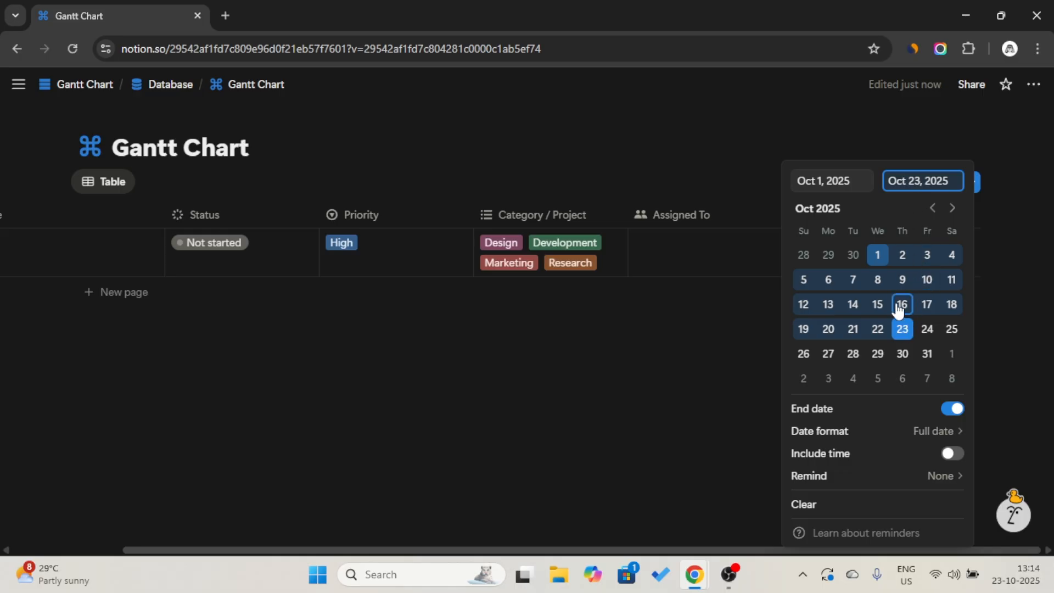
click(881, 308)
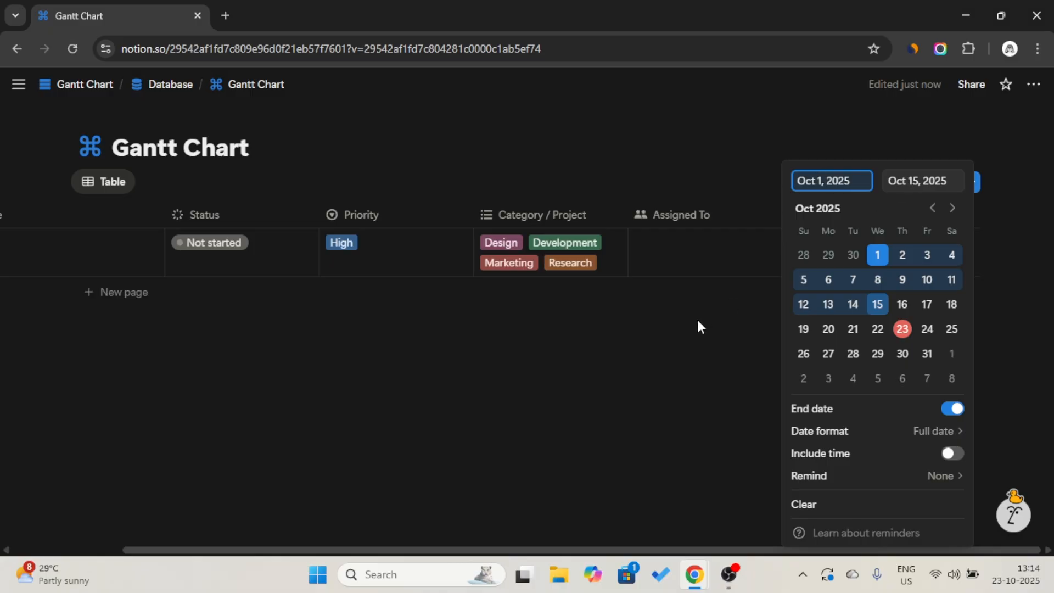
key(Escape)
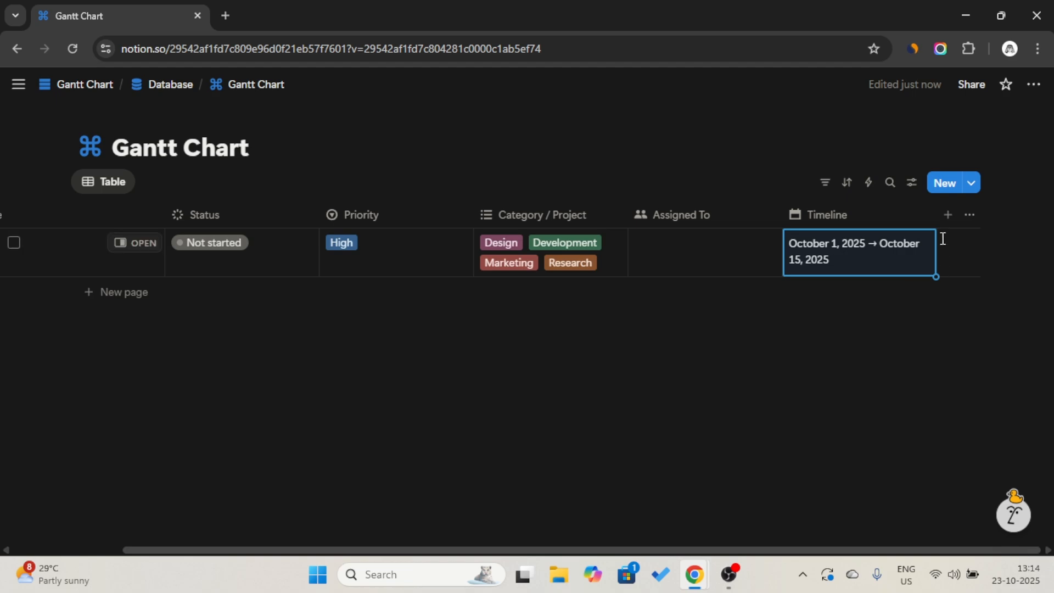
- Add a Text property after Timeline and rename it "Notes"
click(948, 215)
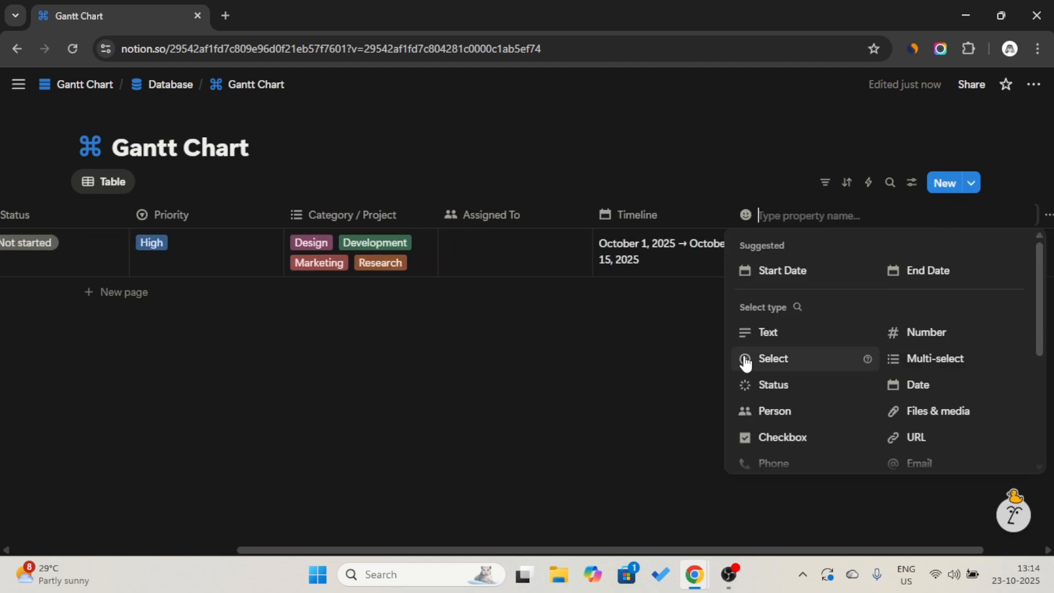
click(828, 351)
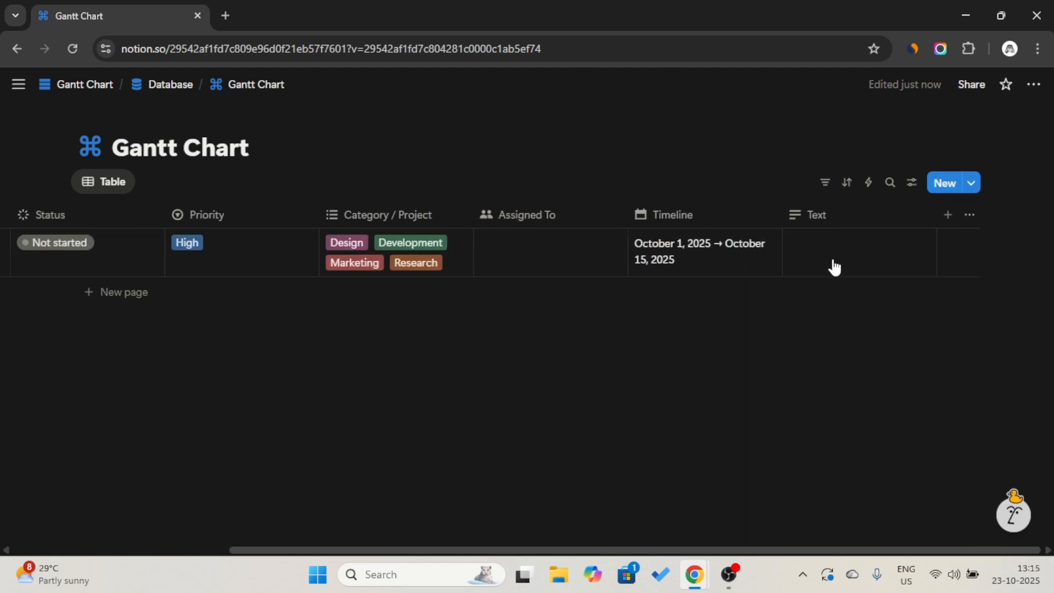
click(848, 211)
key(ctrl+a)
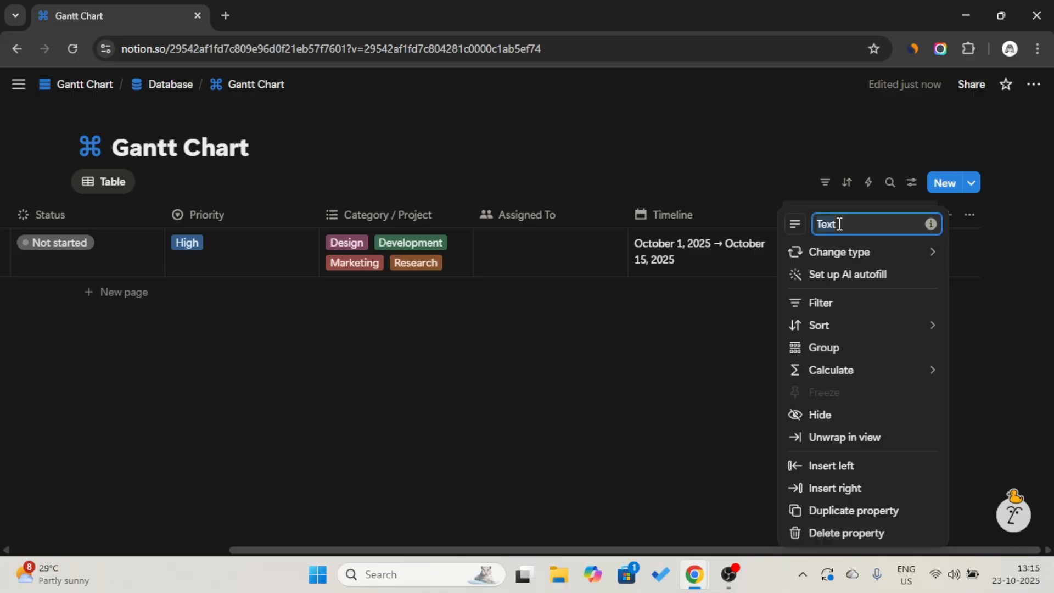
key(Caps_Lock)
text(N)
key(Caps_Lock)
text(ote)
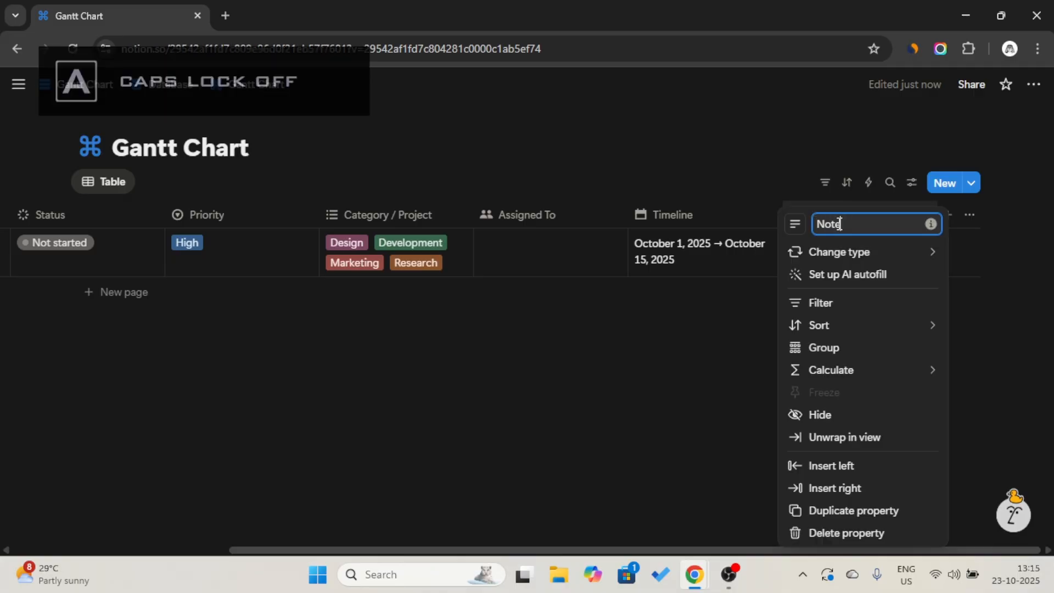
text(s)
click(1008, 226)
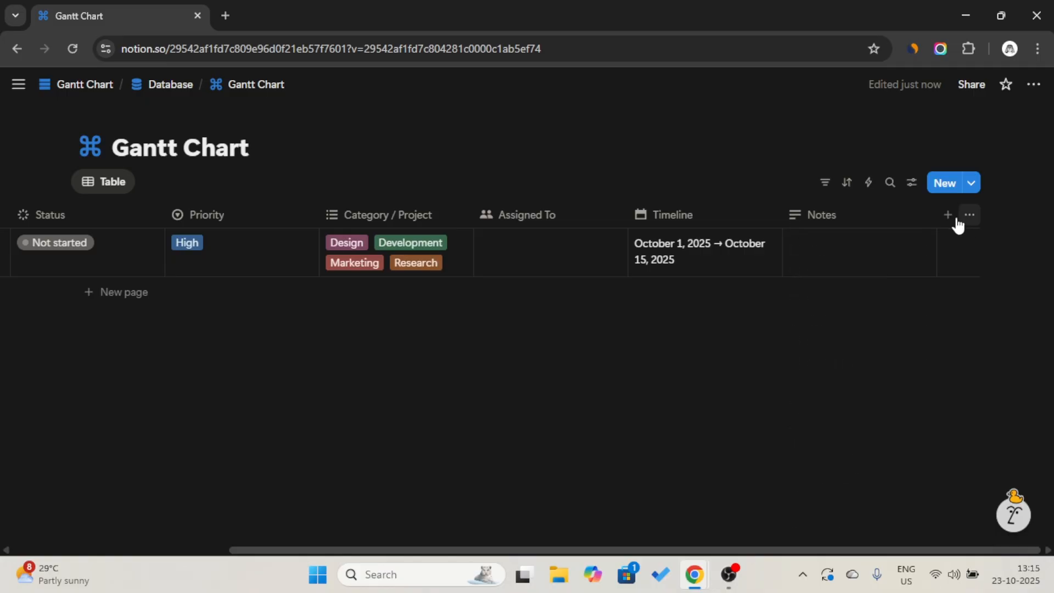
- Add a URL property and a Files & media property after Notes, keeping their default names
click(948, 215)
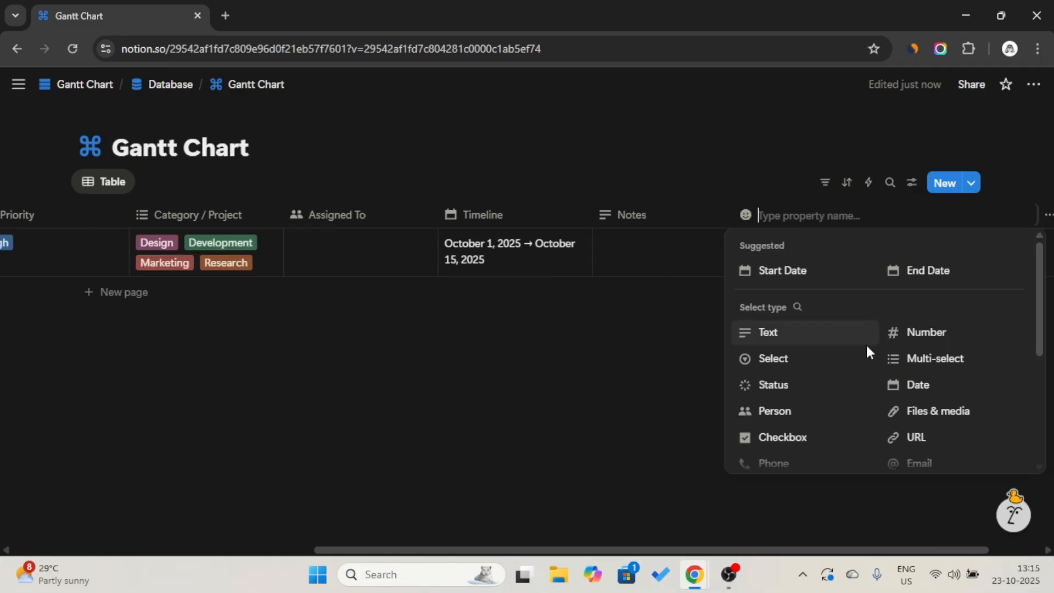
scroll(866, 351, down, 3)
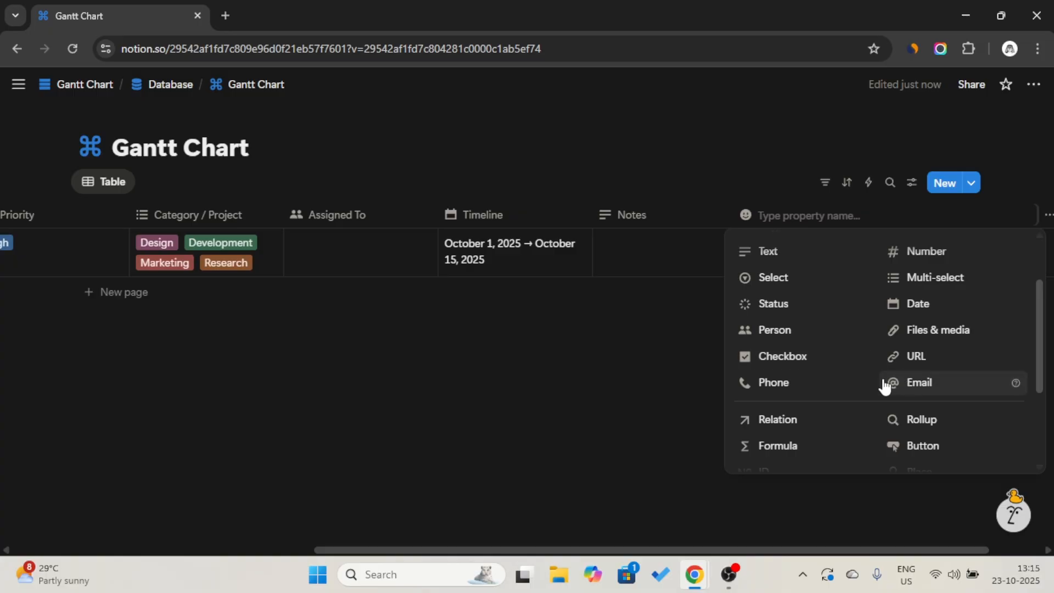
click(915, 357)
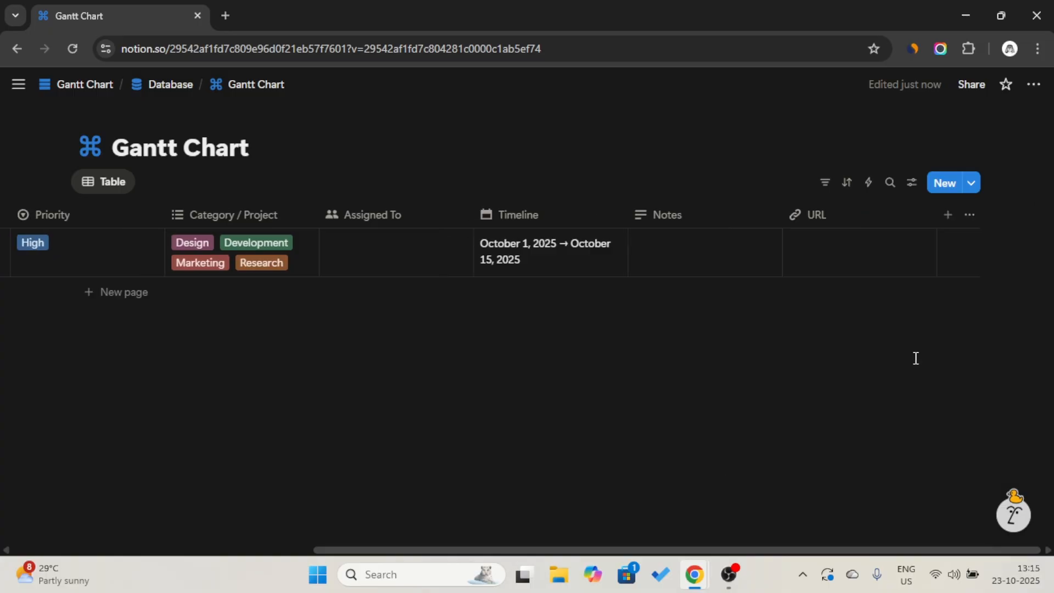
click(948, 214)
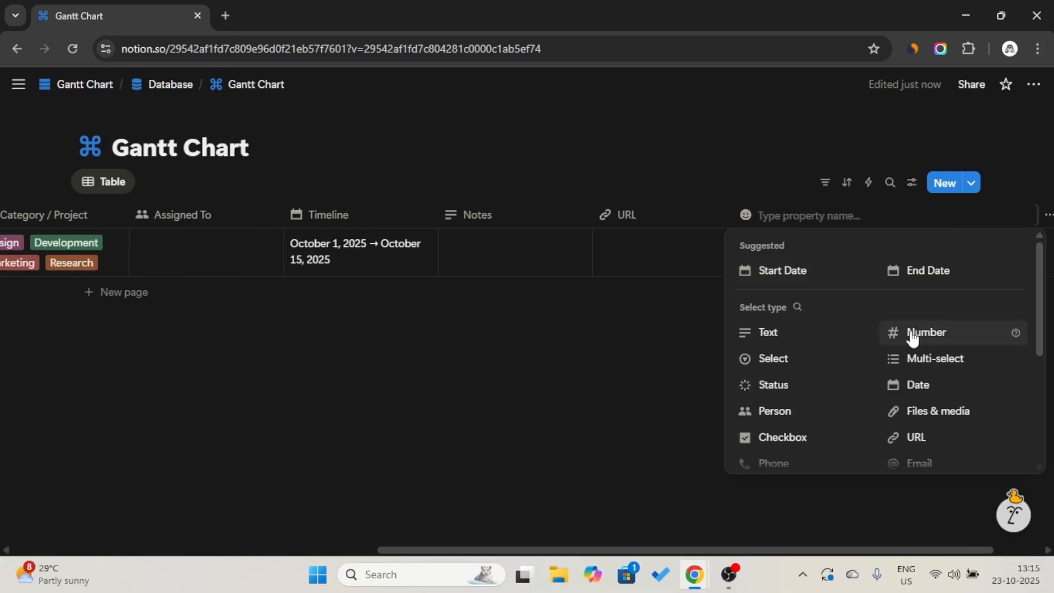
scroll(912, 337, down, 1)
click(915, 361)
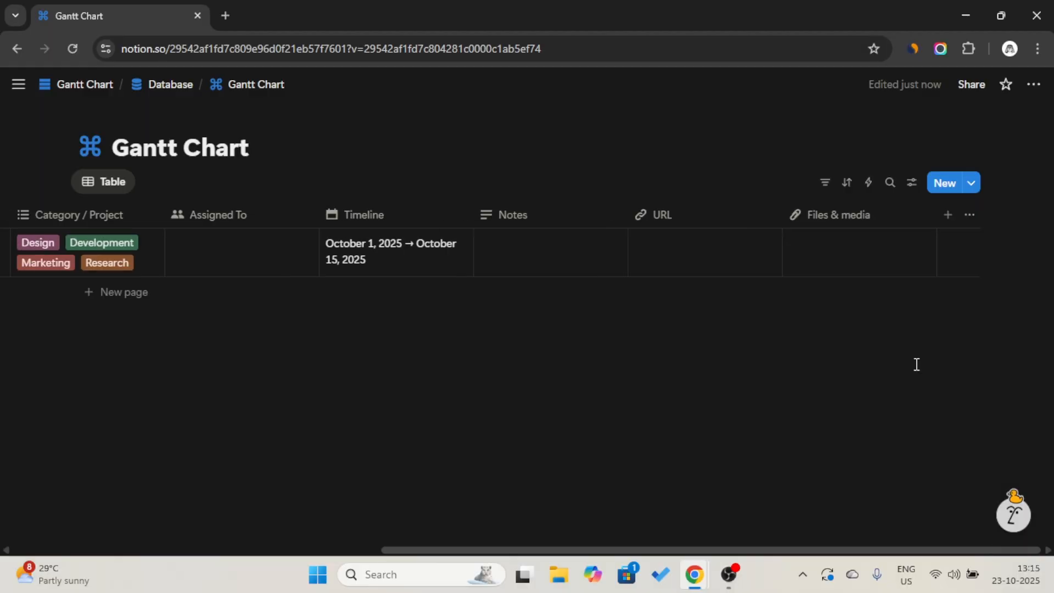
- Add a Created time property and a Last edited time property after Files & media
click(953, 227)
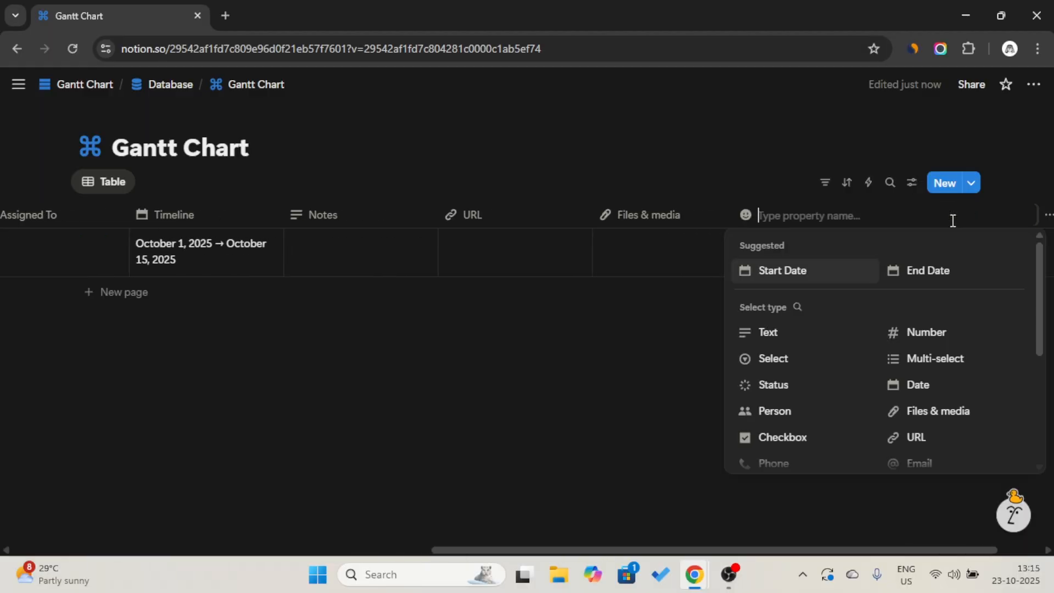
scroll(864, 341, down, 1)
scroll(842, 385, down, 2)
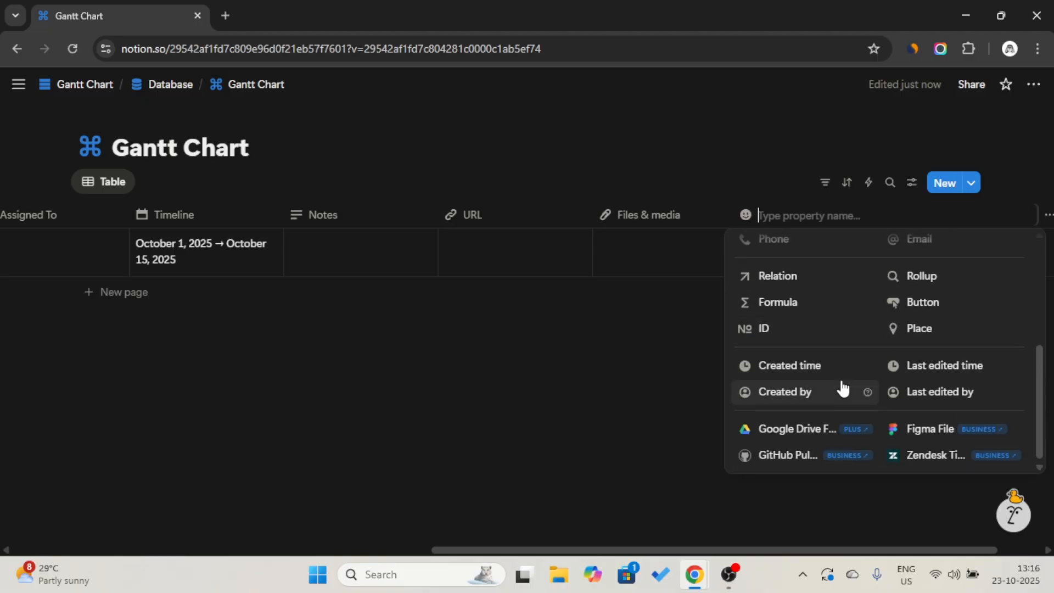
click(829, 367)
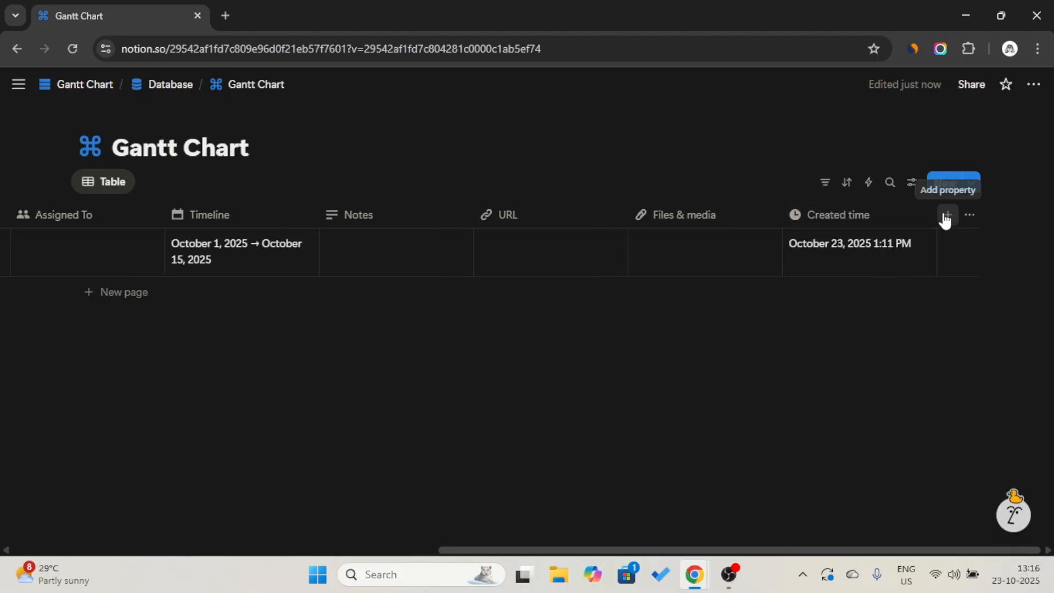
click(943, 215)
scroll(913, 345, down, 3)
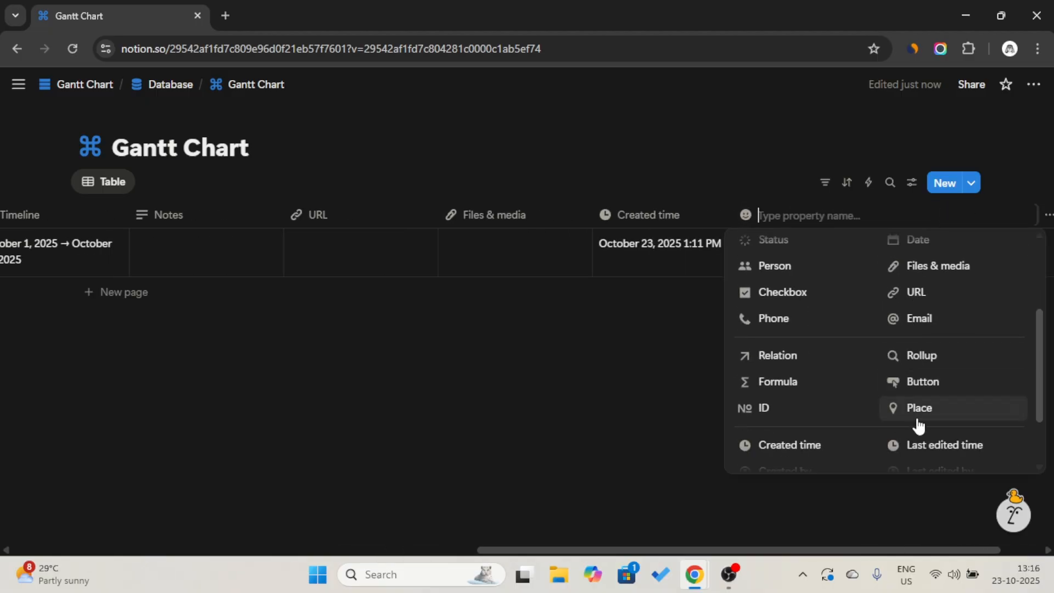
click(918, 447)
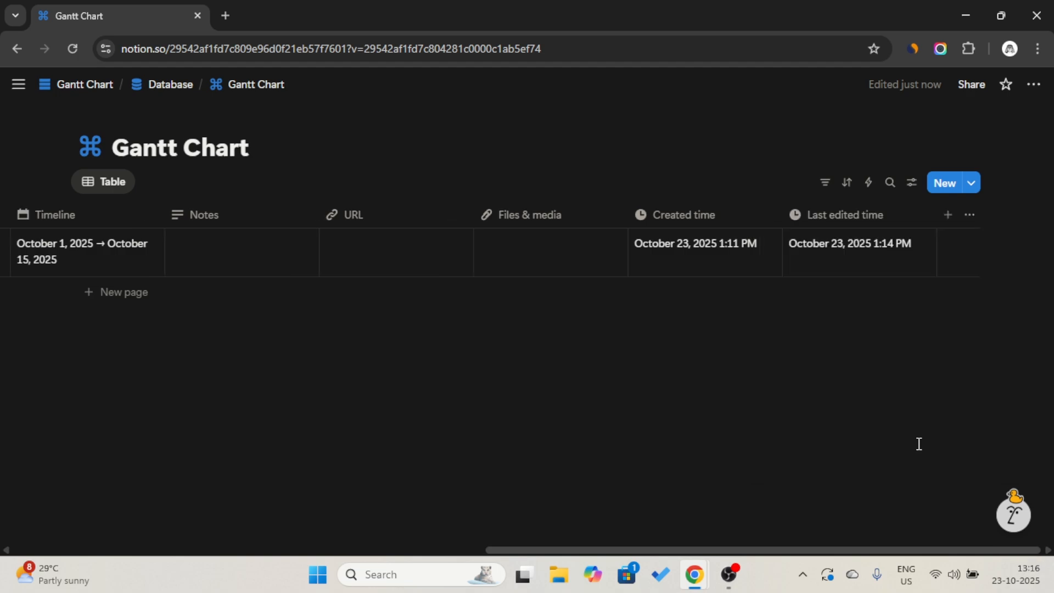
- Add a Checkbox property after Last edited time and rename it "Archive"
click(949, 222)
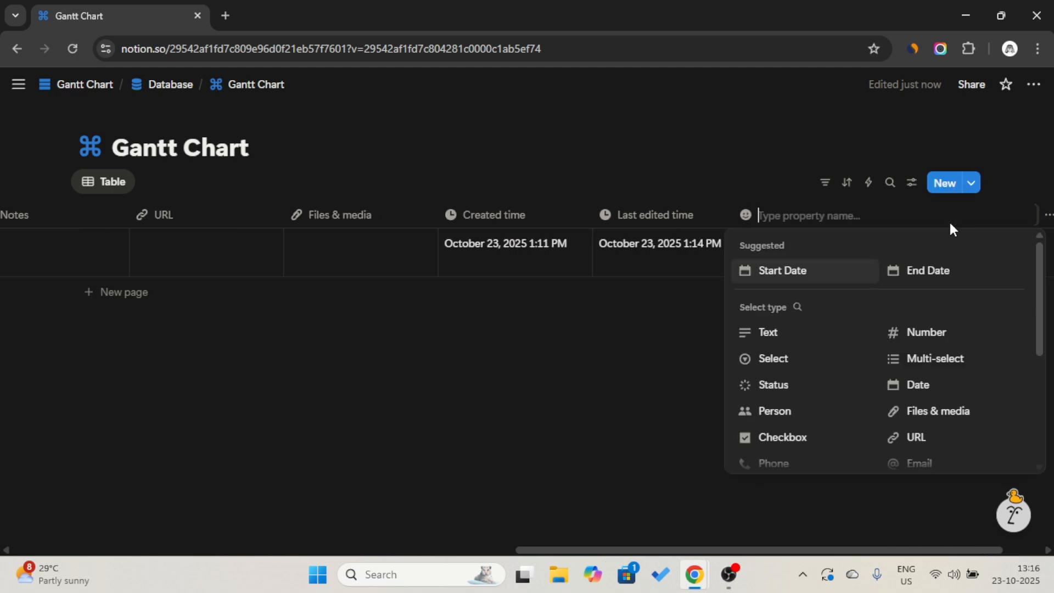
scroll(888, 303, down, 2)
click(804, 354)
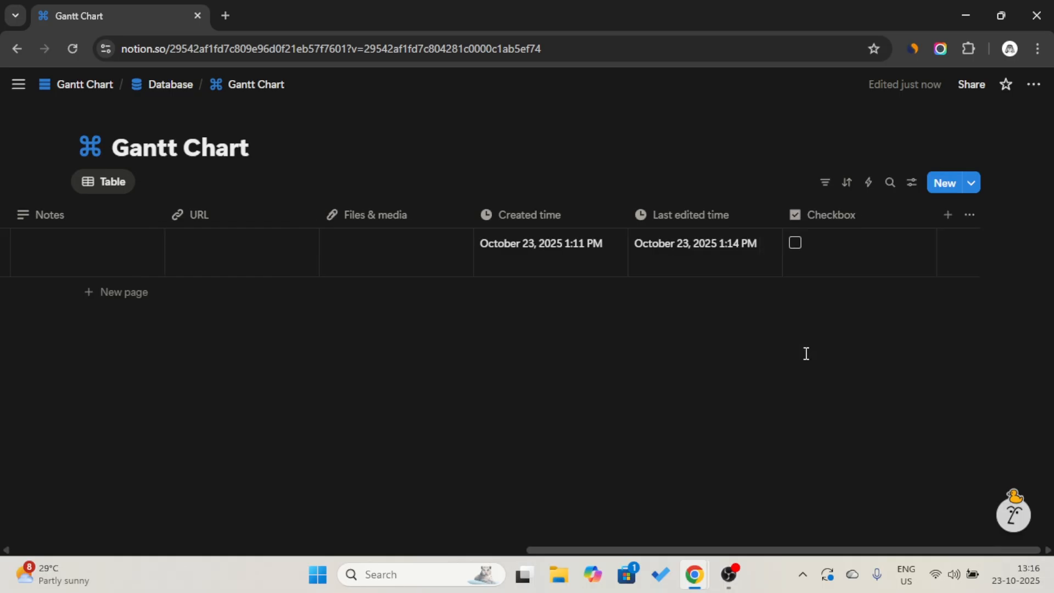
click(833, 216)
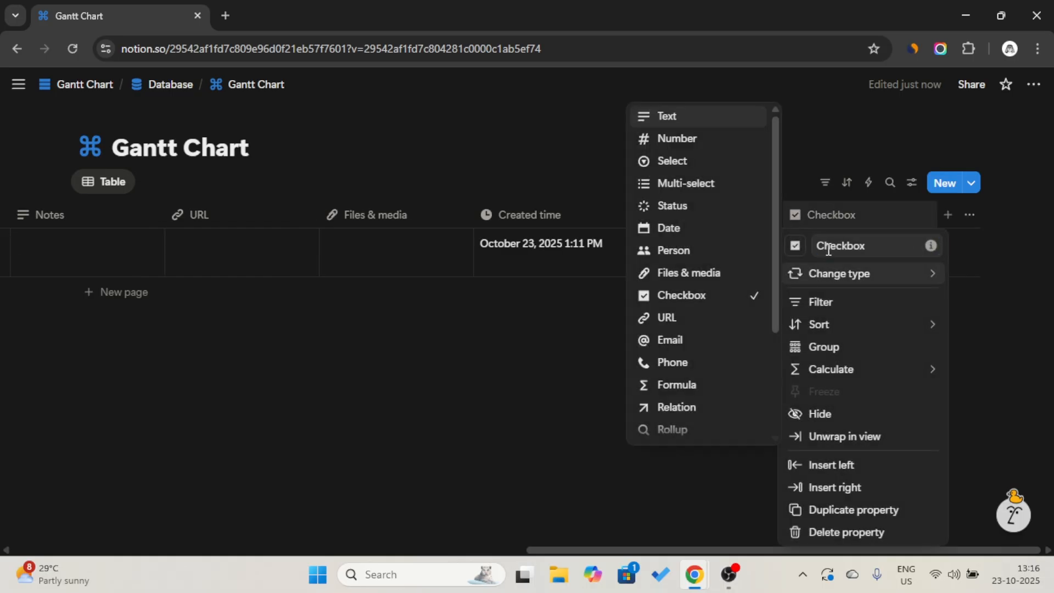
key(Caps_Lock)
text(A)
key(Caps_Lock)
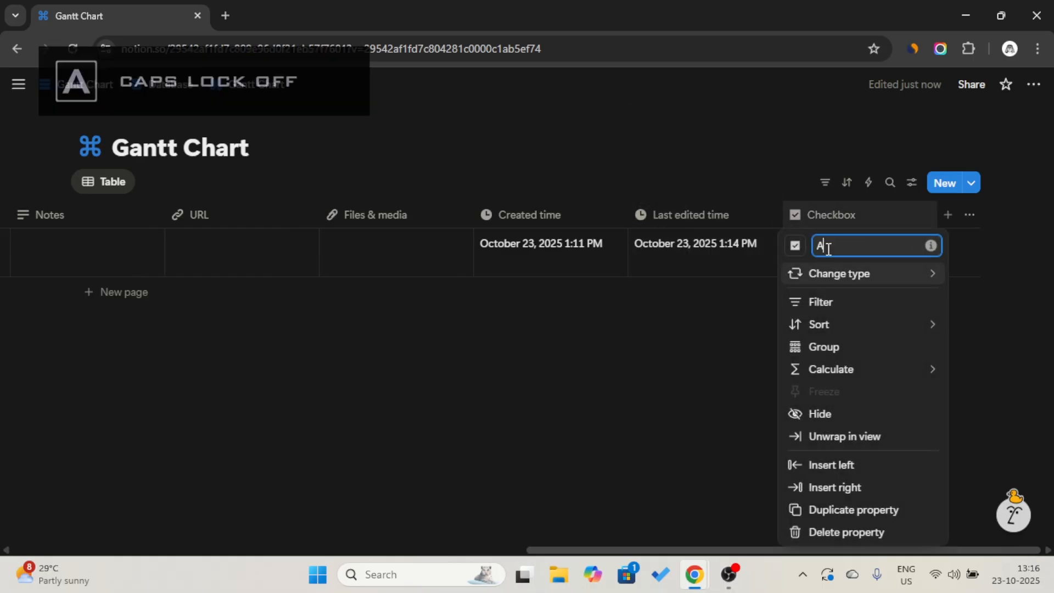
text(rchive)
key(Return)
- Give the Archive property the archive box icon and narrow its column to the width of the icon
click(797, 245)
click(797, 245)
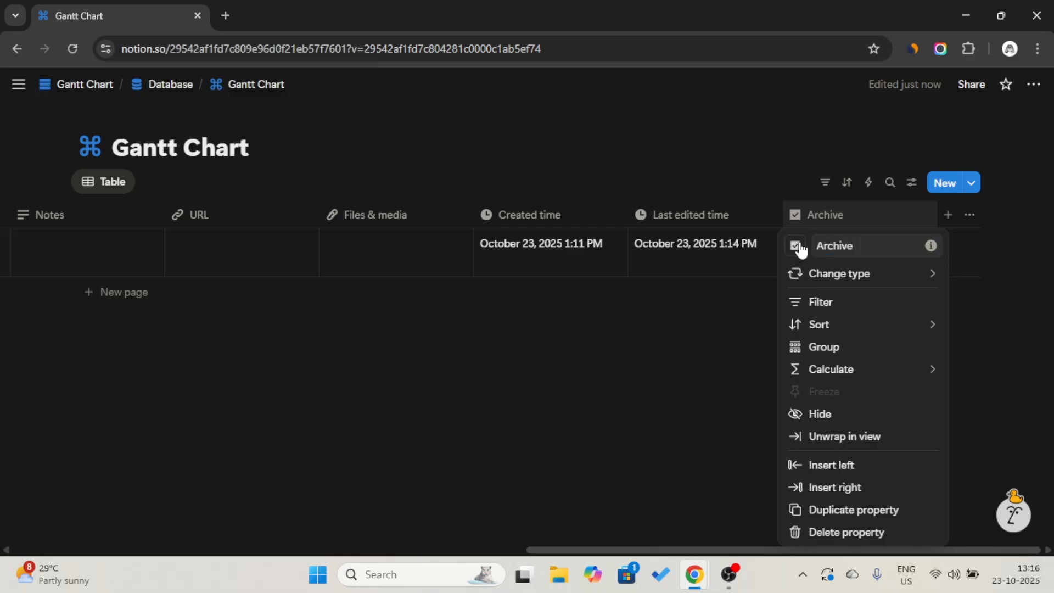
click(797, 245)
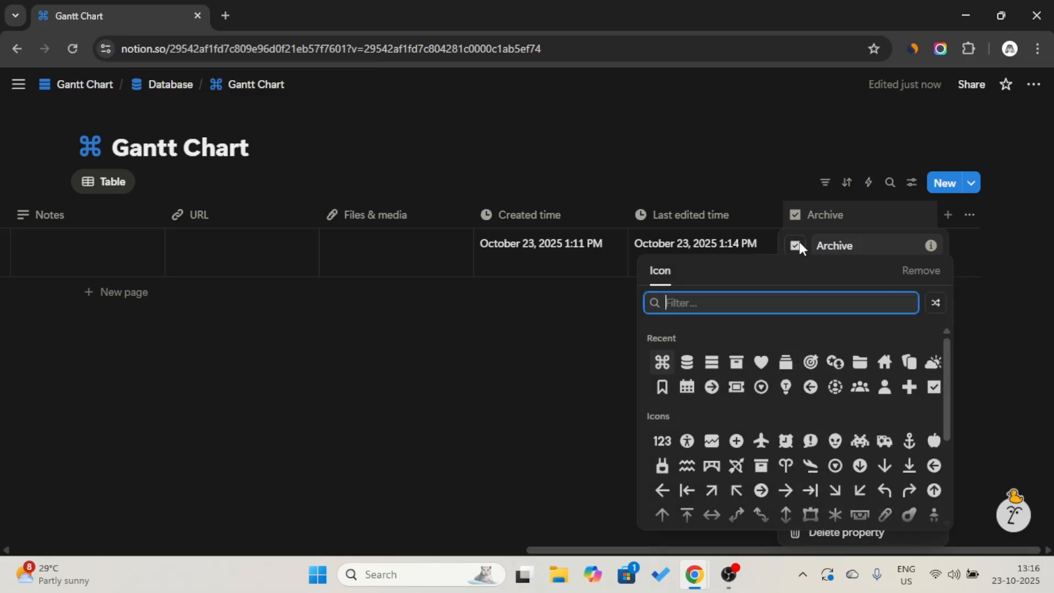
click(736, 362)
click(736, 362)
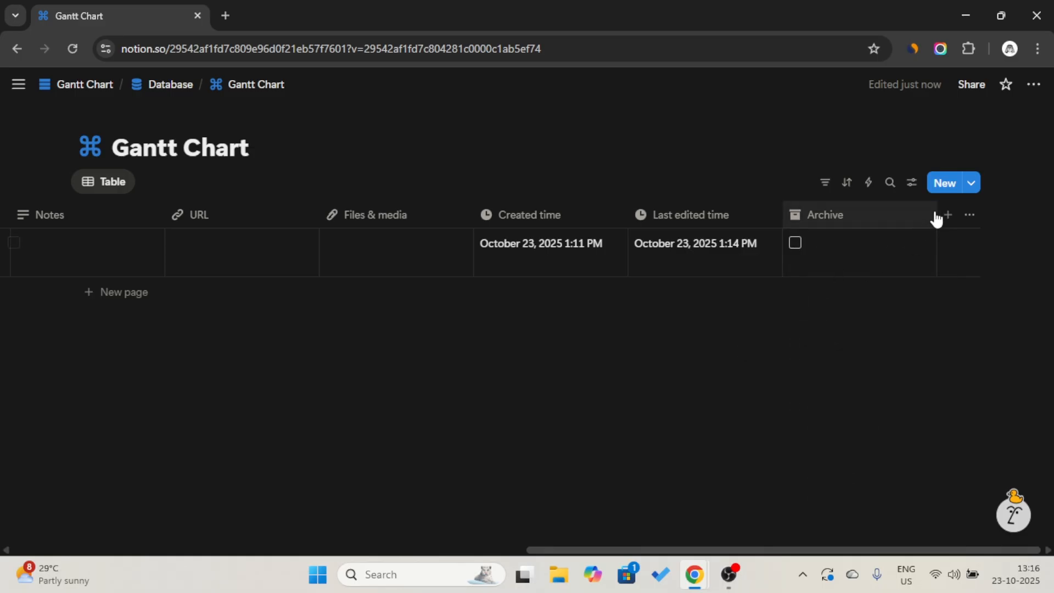
drag(936, 213, 766, 204)
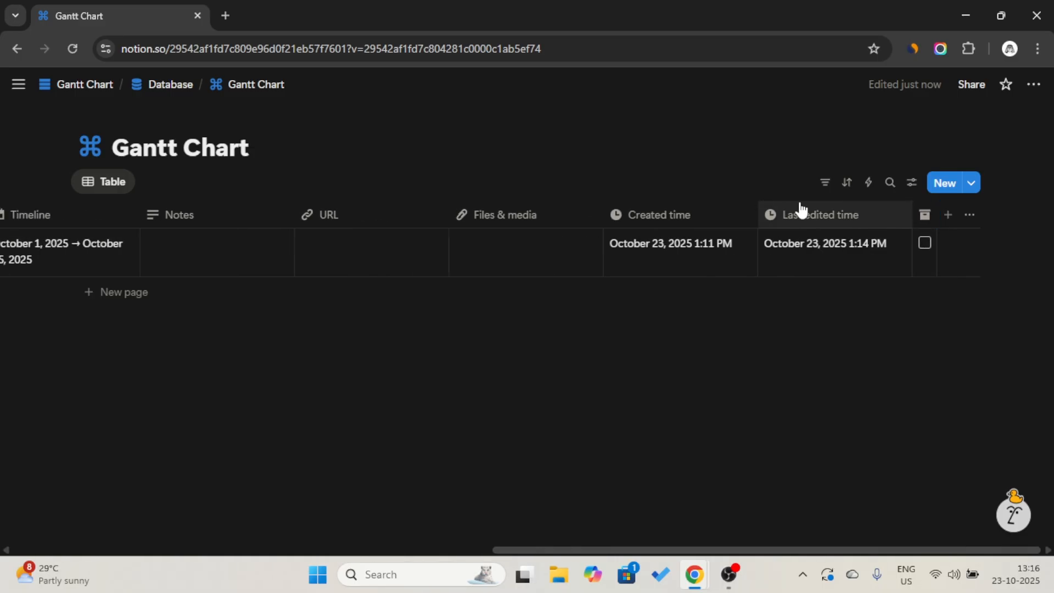
- Create a new page template for the Gantt Chart database and title it "New Task"
scroll(758, 269, left, 10)
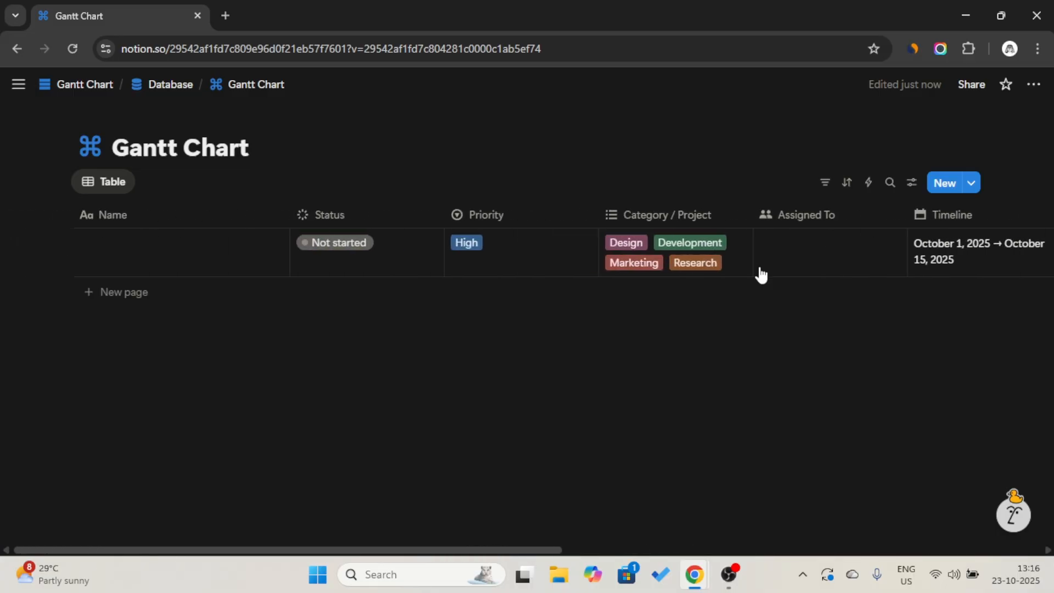
click(974, 183)
click(879, 264)
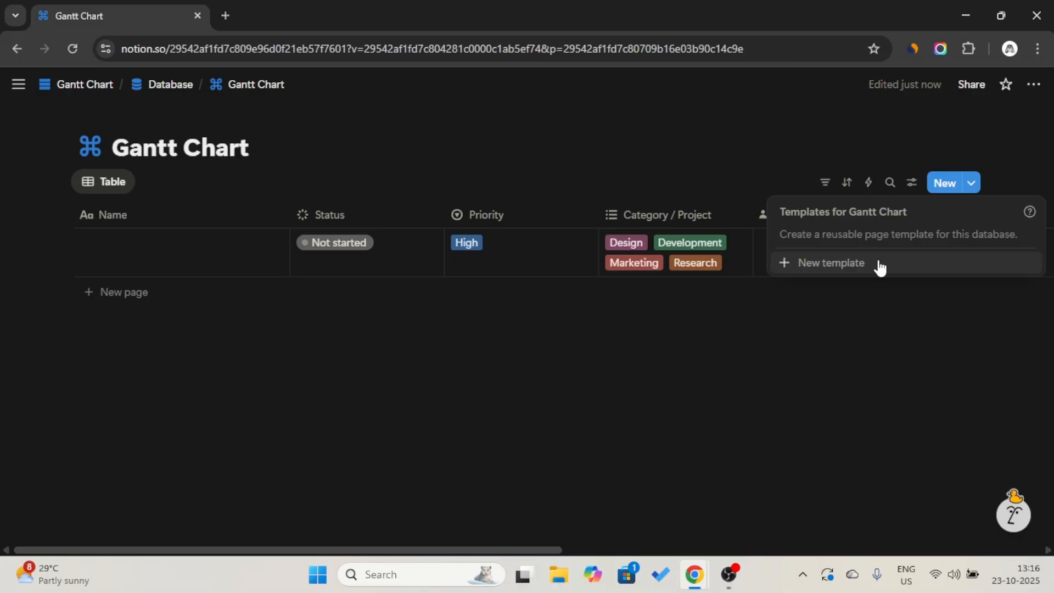
key(Caps_Lock)
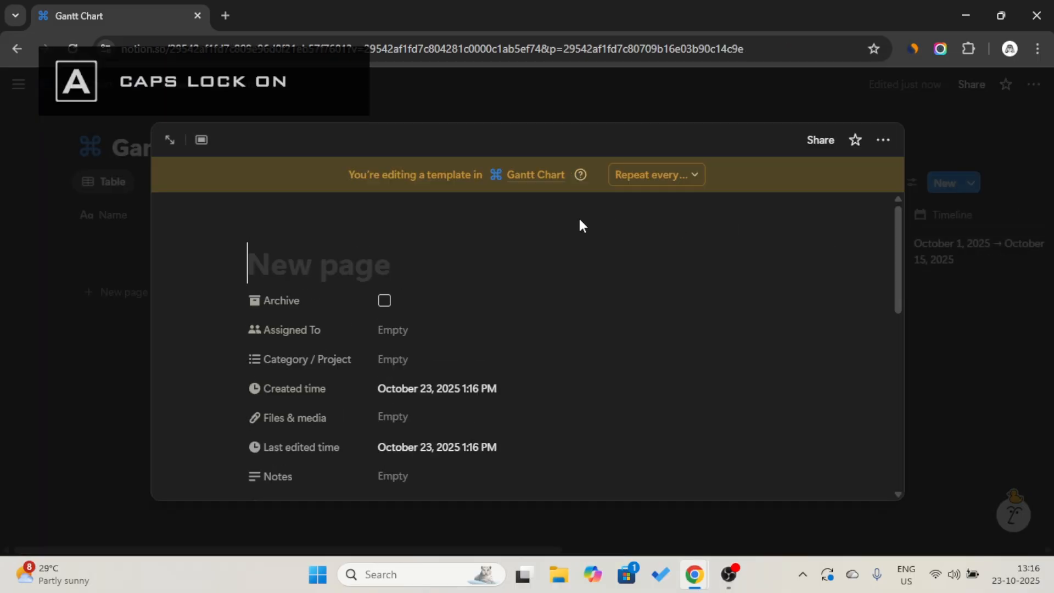
text(N)
key(Caps_Lock)
text(ew)
key(Caps_Lock)
text(T)
key(Caps_Lock)
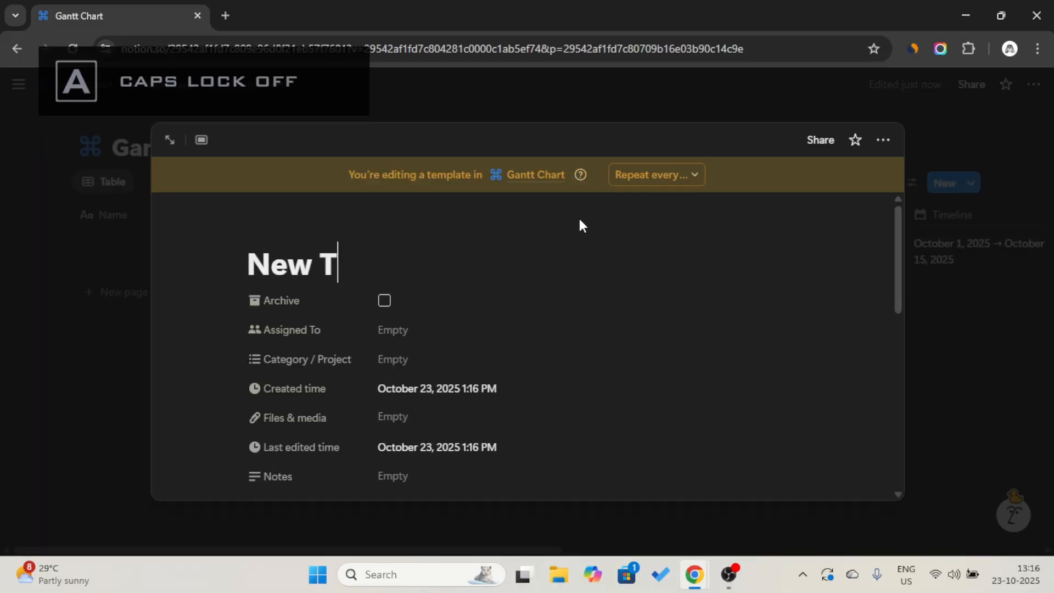
text(ask)
- Open the New Task template as a full page and turn on full width
scroll(583, 225, down, 2)
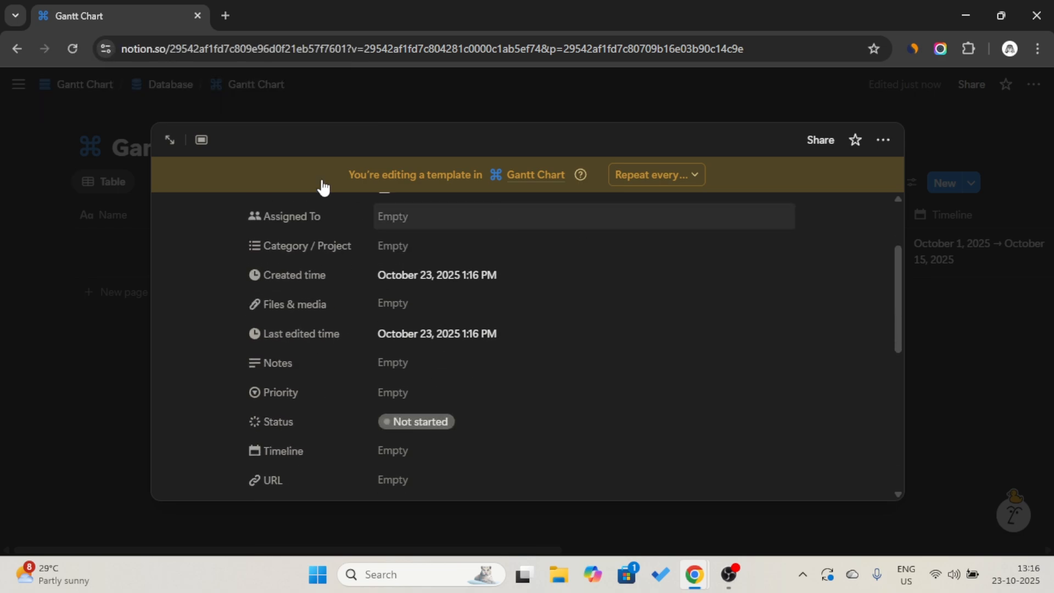
click(171, 144)
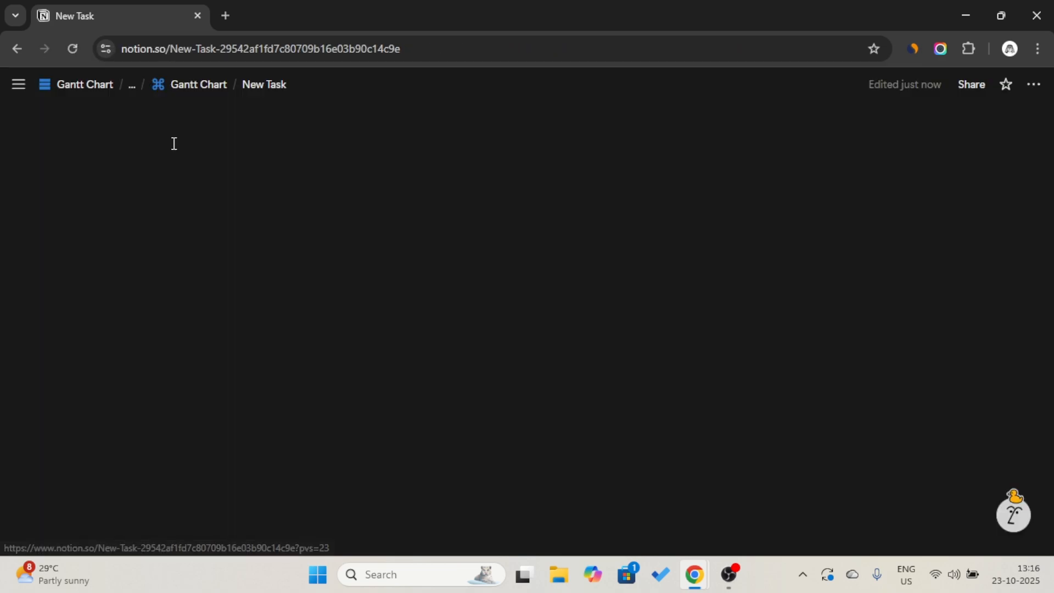
click(1033, 85)
click(1012, 302)
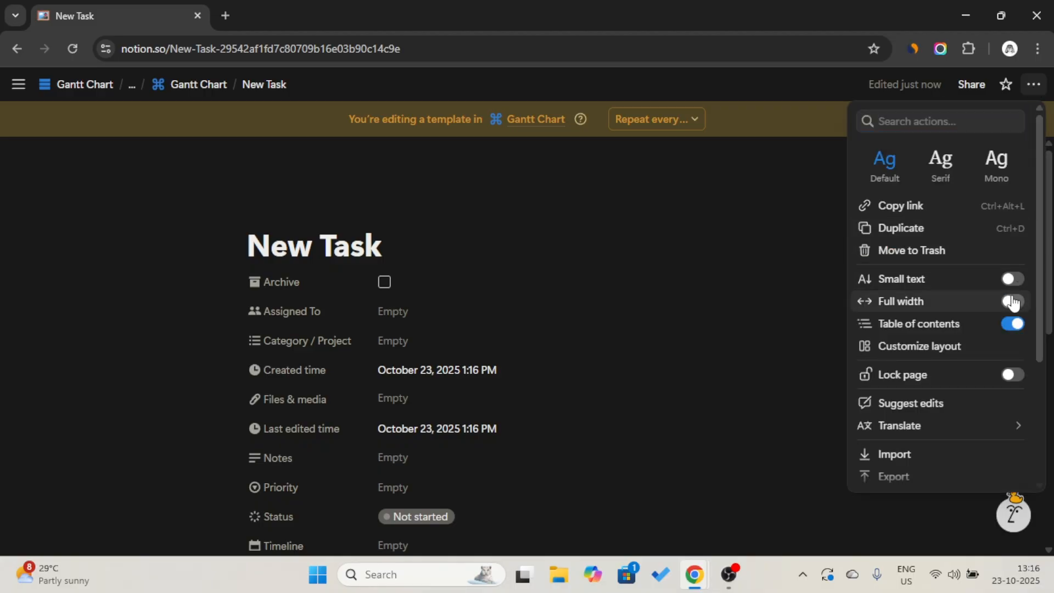
click(726, 296)
- Move the Created time, Last edited time and Archive properties to the end of the template's property list, in that order
scroll(726, 296, down, 4)
scroll(440, 277, up, 1)
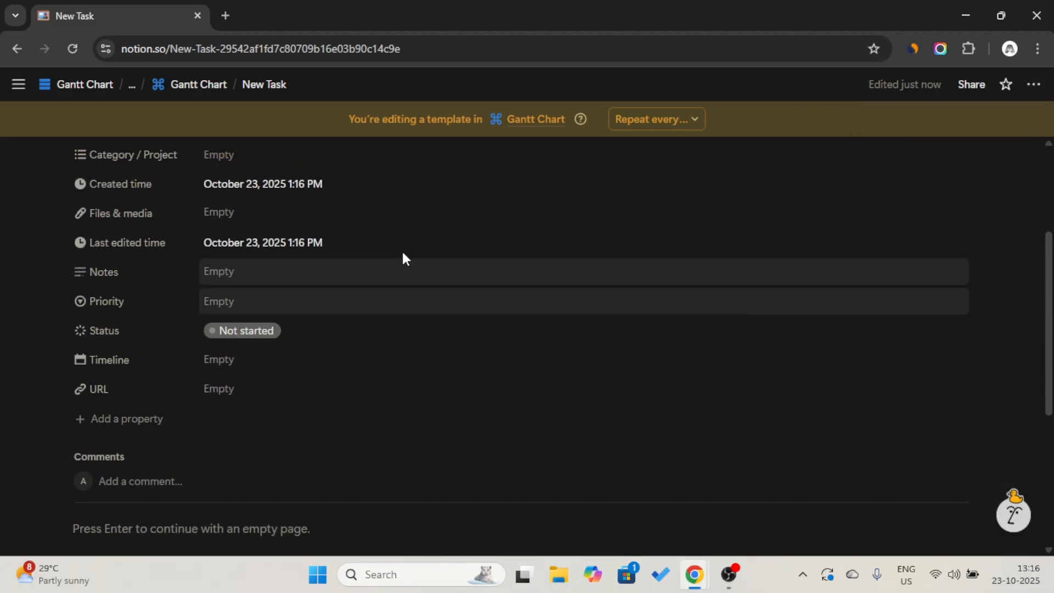
drag(162, 329, 160, 388)
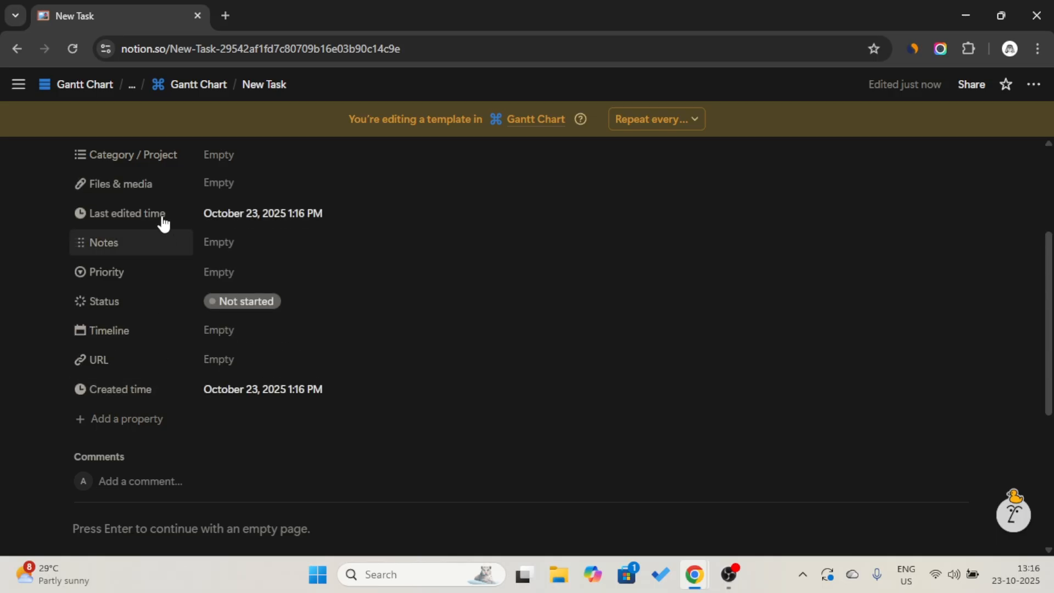
drag(162, 212, 156, 405)
scroll(158, 409, up, 3)
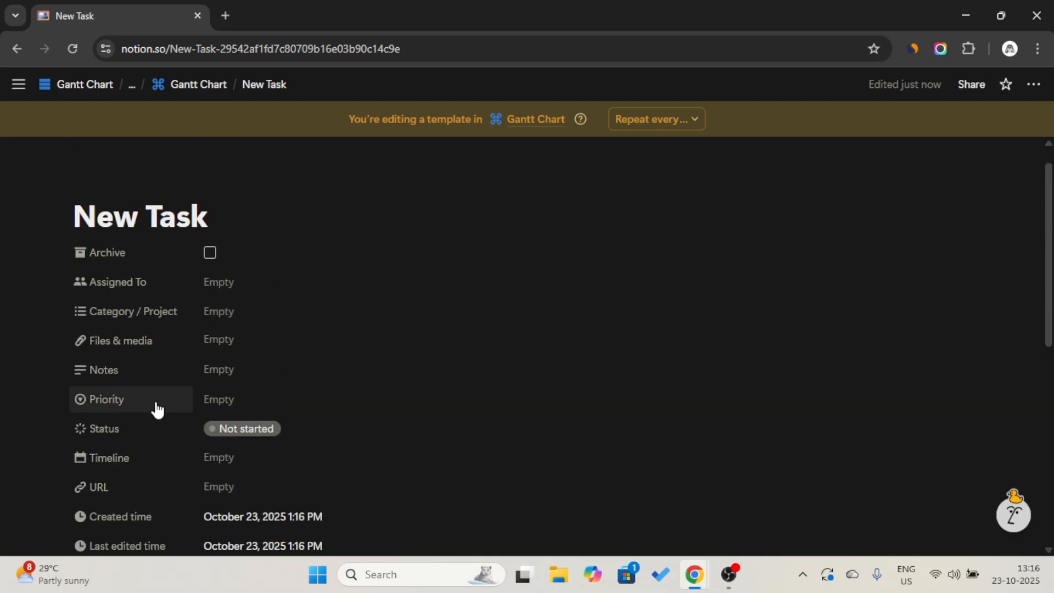
drag(142, 354, 135, 533)
scroll(134, 525, down, 2)
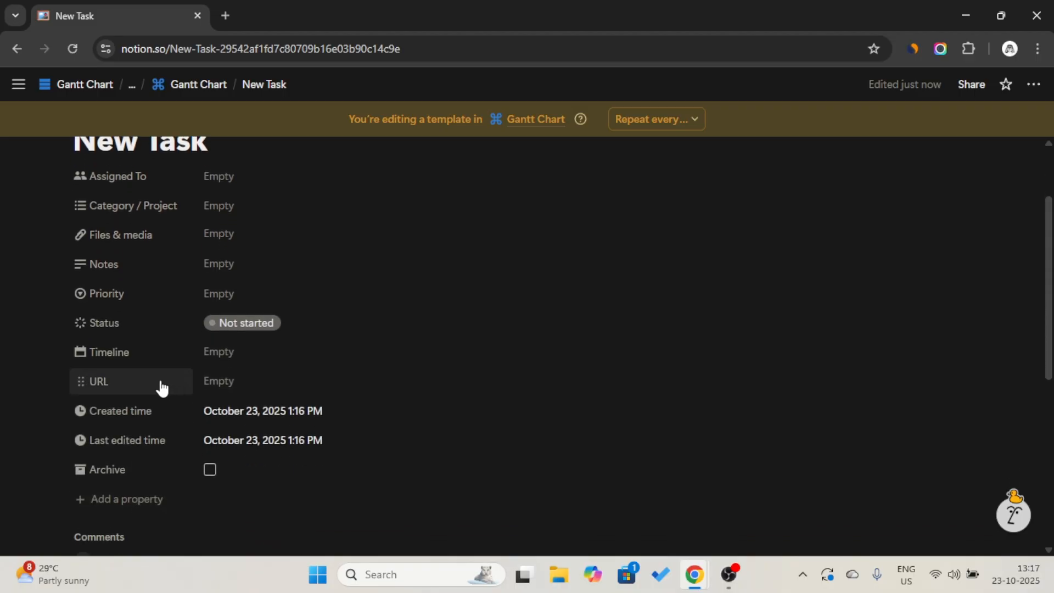
- Reorder the template's remaining properties as Status, Timeline, Priority, Category / Project, Assigned To, Notes, Files & media, URL, above Created time
scroll(163, 387, up, 1)
drag(159, 309, 146, 426)
drag(152, 386, 160, 273)
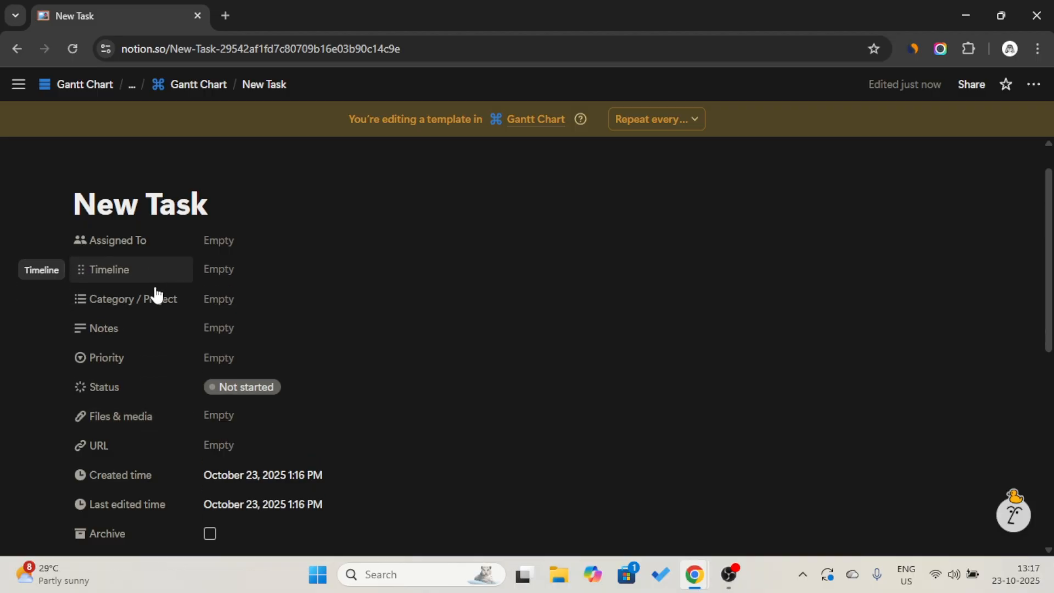
drag(141, 331, 154, 309)
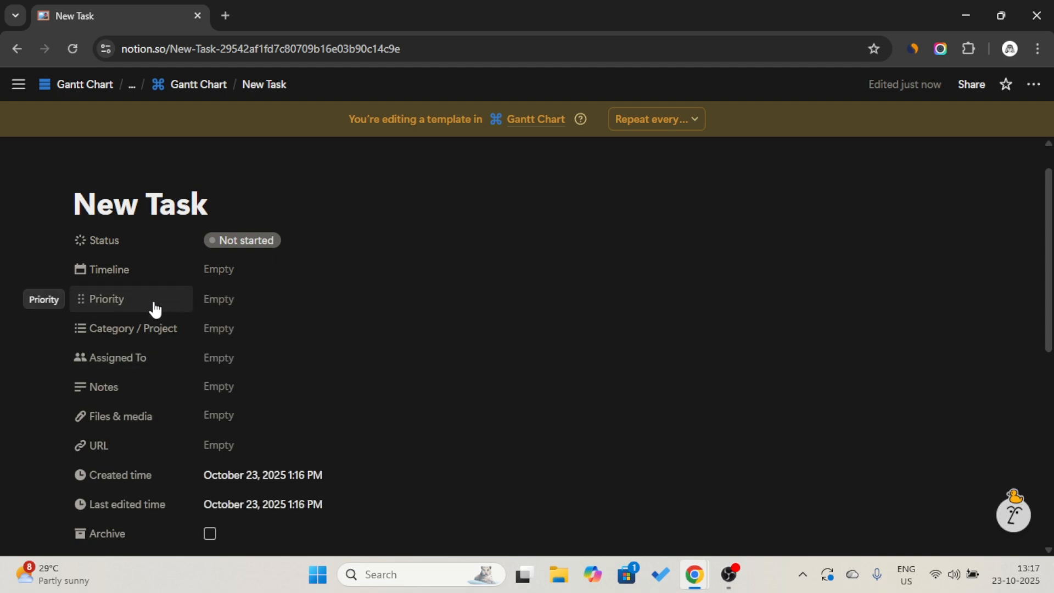
- Add a page icon to the New Task template, using the checked box icon in light gray
scroll(161, 328, up, 1)
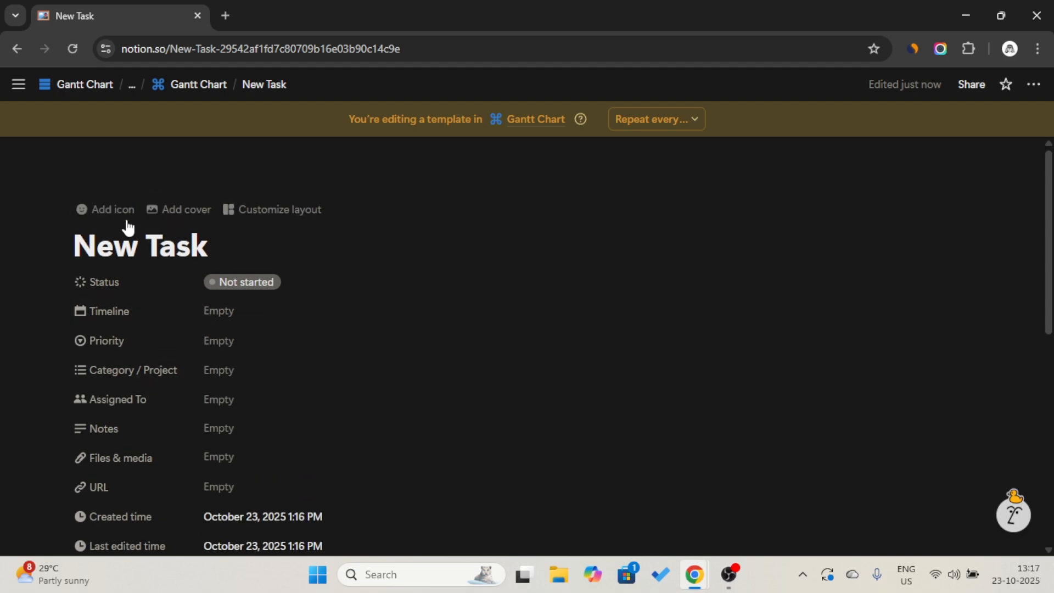
click(112, 209)
click(117, 216)
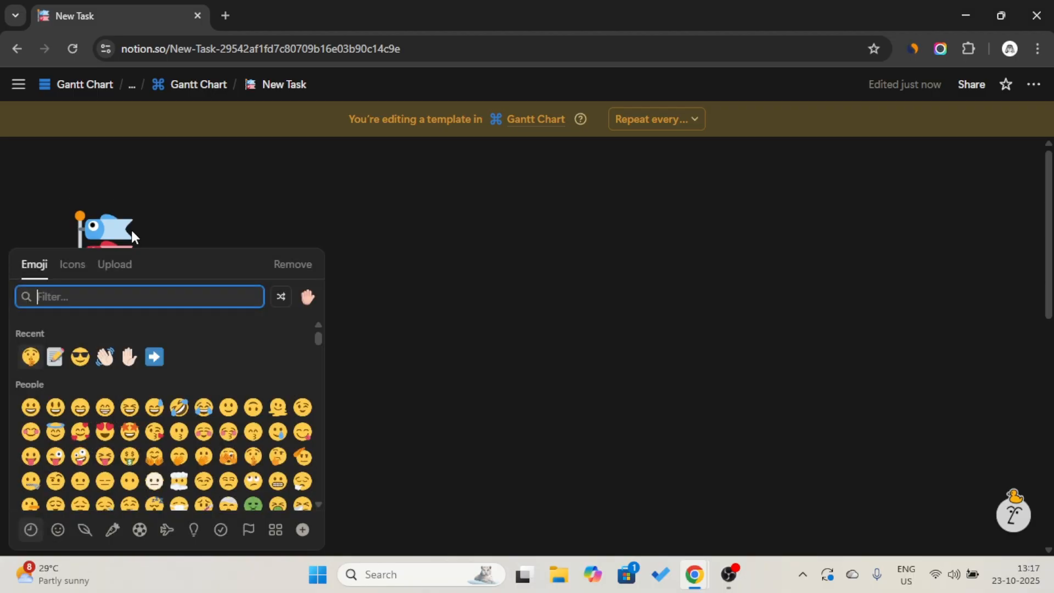
click(76, 272)
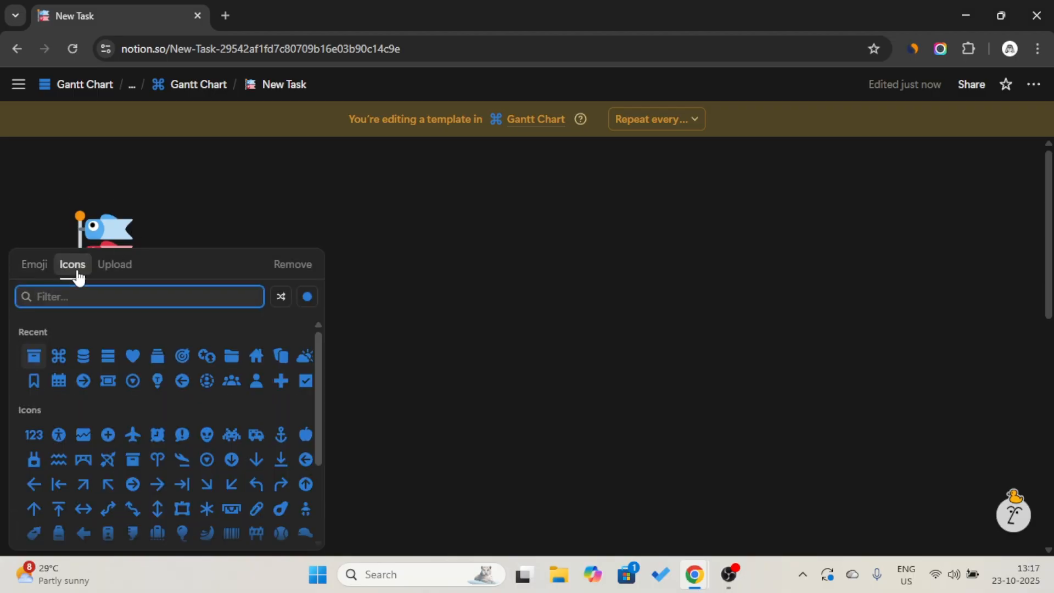
click(307, 297)
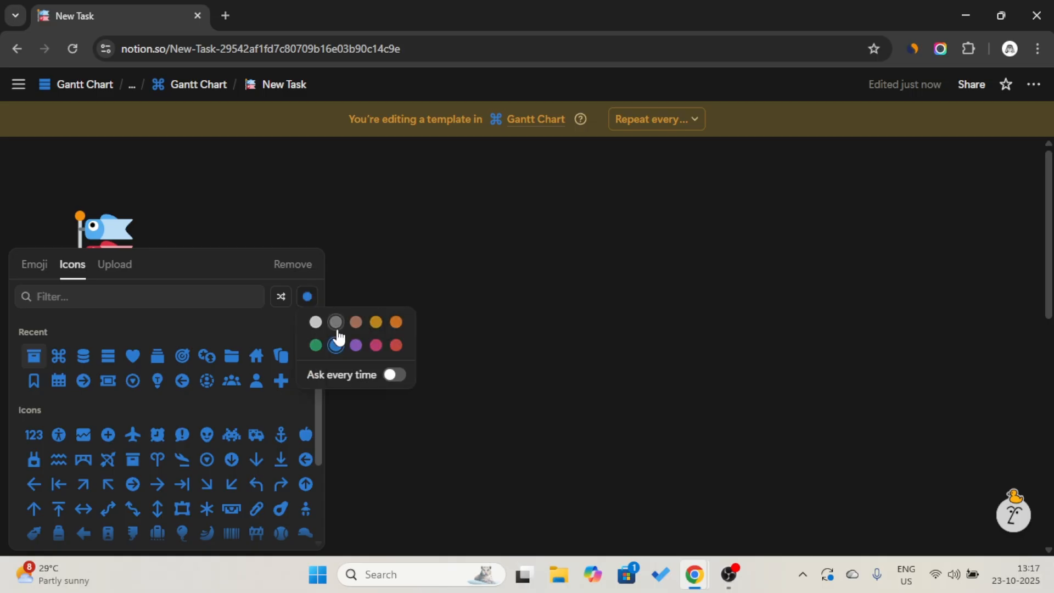
click(321, 325)
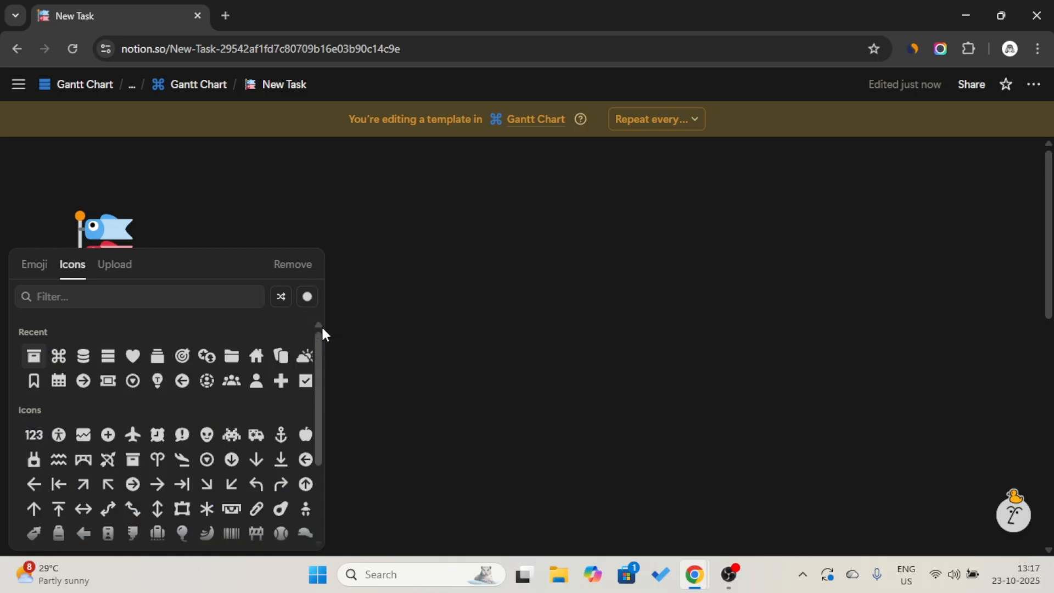
click(305, 382)
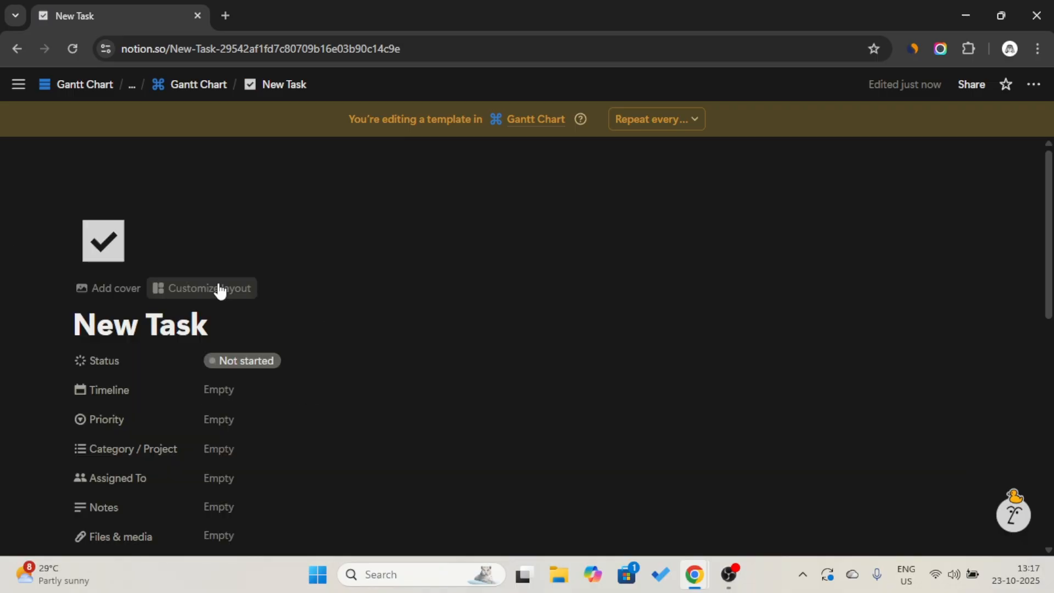
- Customize the template's page layout by adding the Files & media and Notes properties to the side panel
click(220, 289)
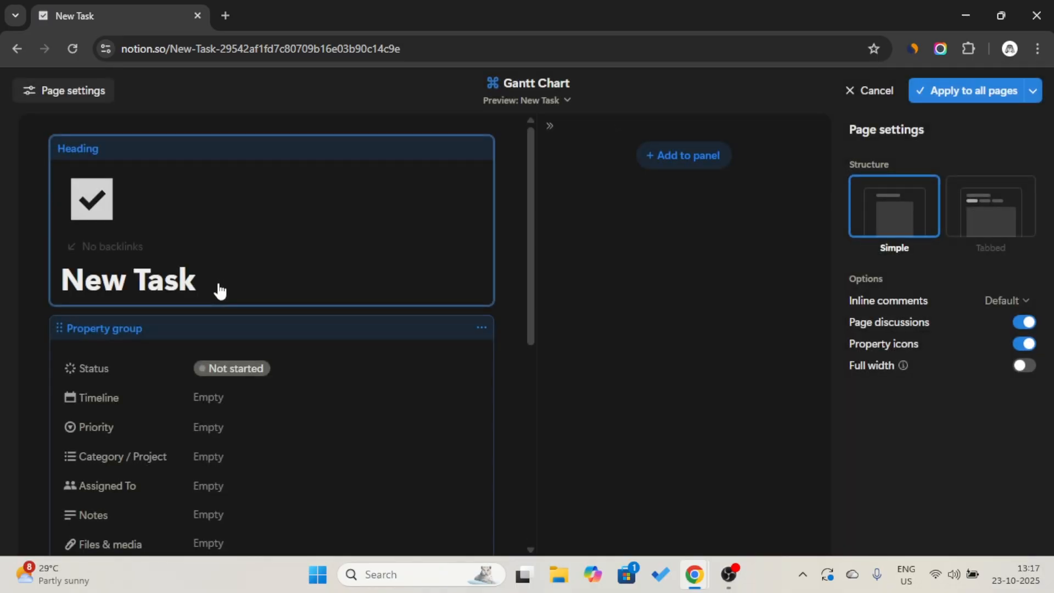
click(678, 159)
click(923, 232)
click(683, 232)
scroll(882, 285, down, 2)
click(882, 305)
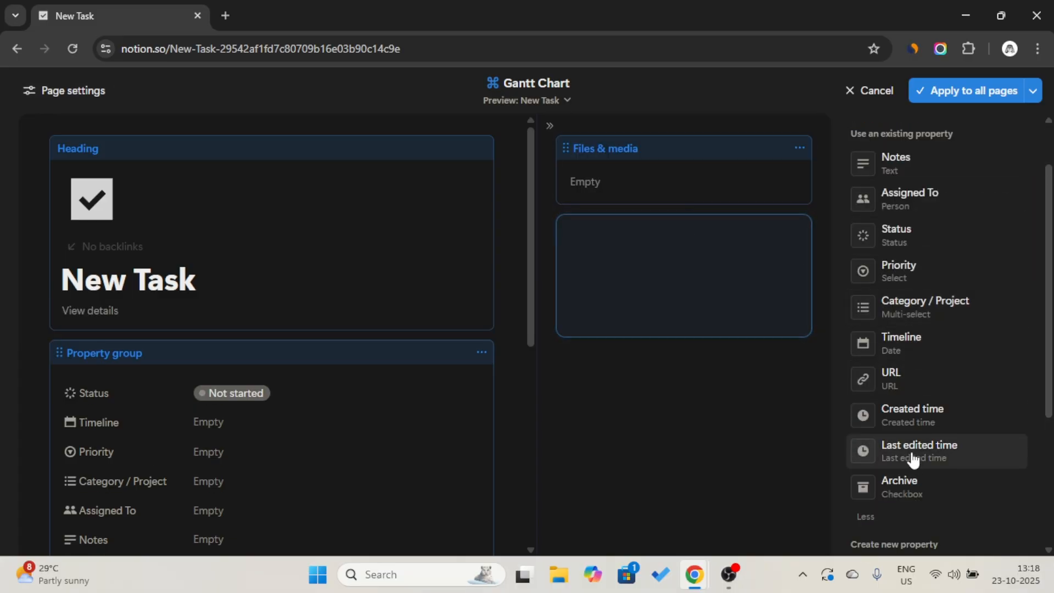
click(900, 163)
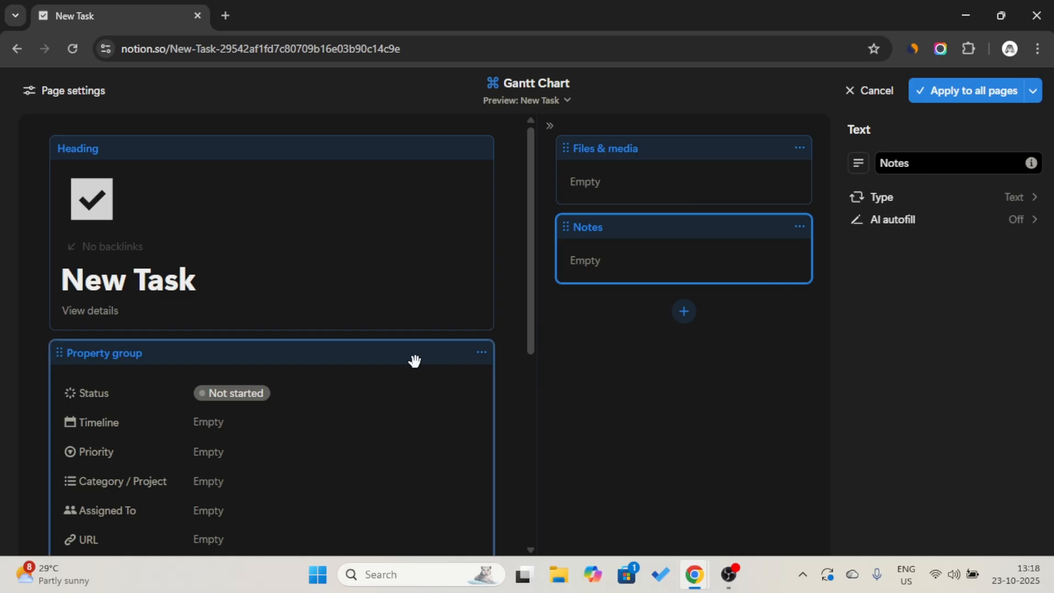
- Add the existing Timeline property as its own section below the property group in the page layout
scroll(414, 360, down, 4)
scroll(352, 461, down, 3)
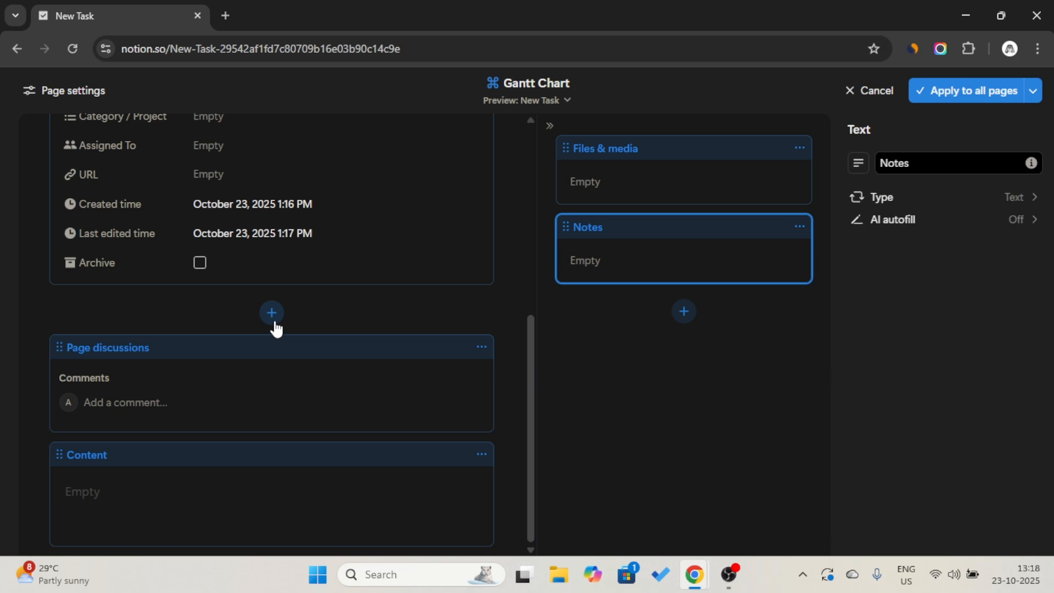
click(272, 314)
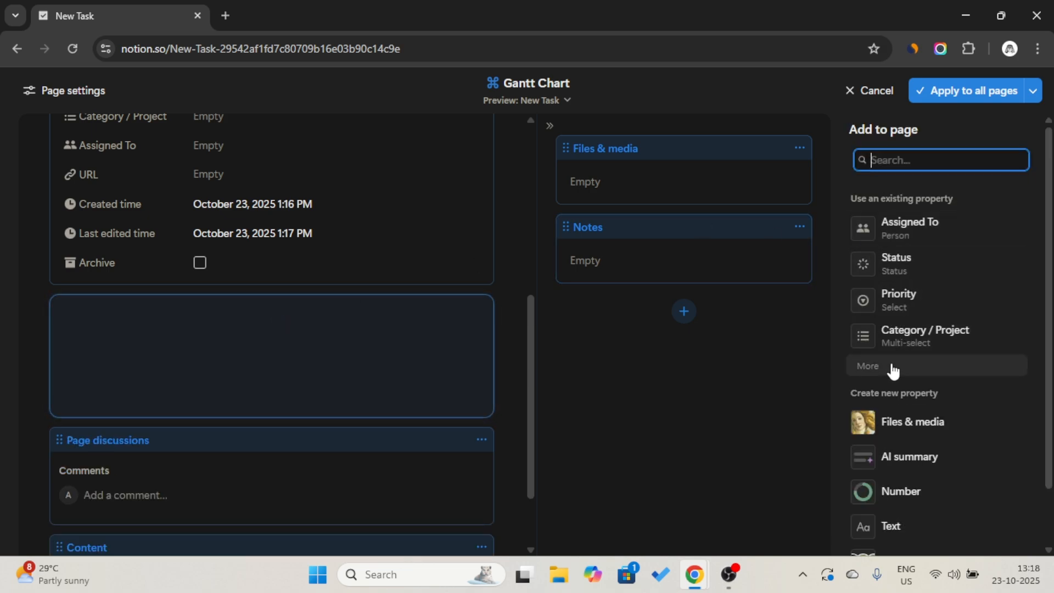
click(891, 373)
scroll(939, 343, down, 2)
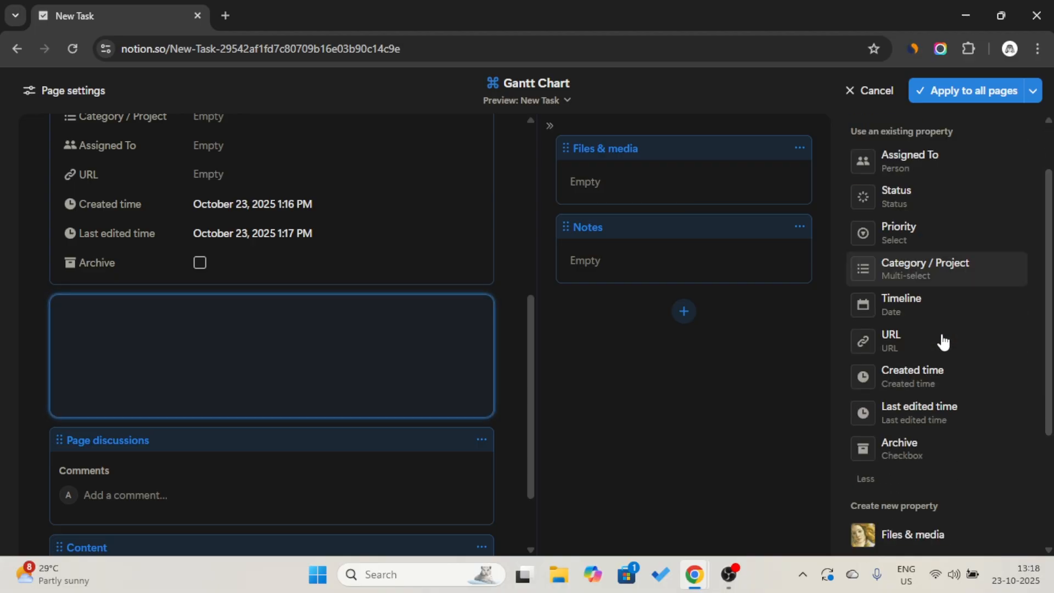
click(936, 314)
- Add URL and Category / Project as separate sections below Timeline, and apply the layout to all pages
click(268, 393)
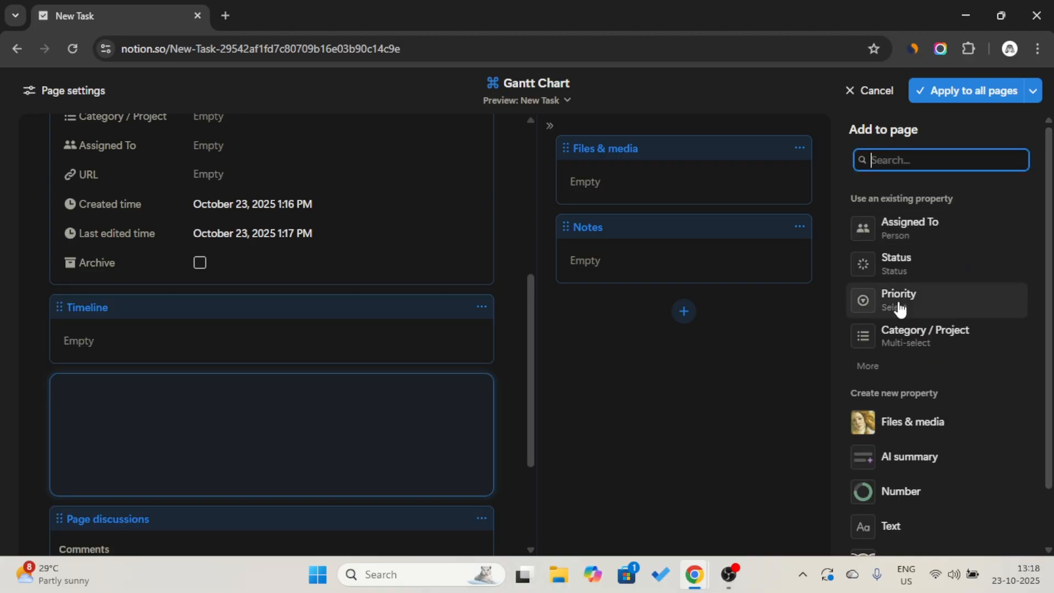
click(881, 365)
click(878, 378)
click(272, 440)
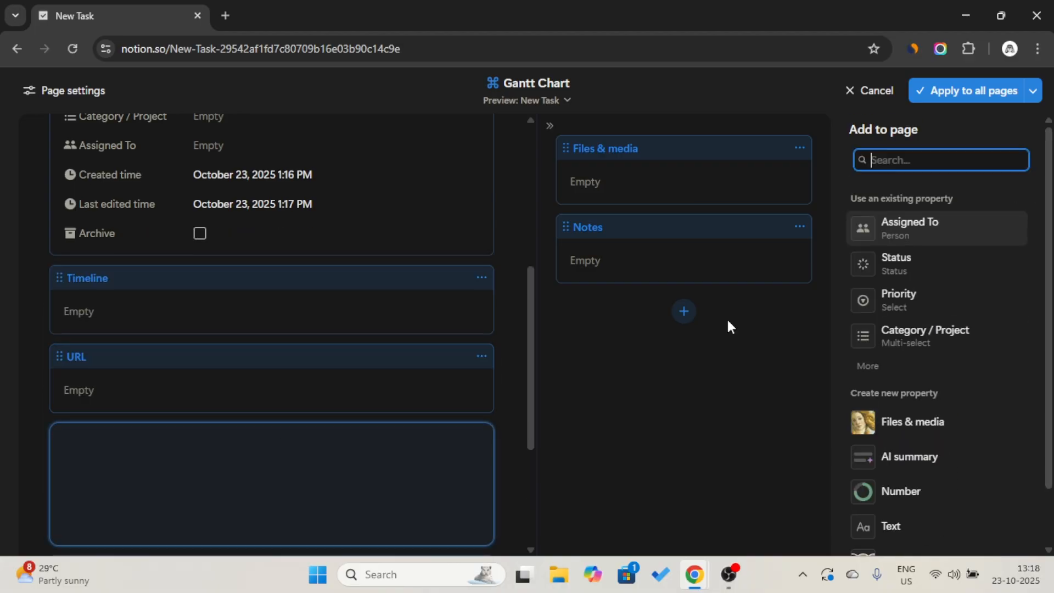
click(899, 367)
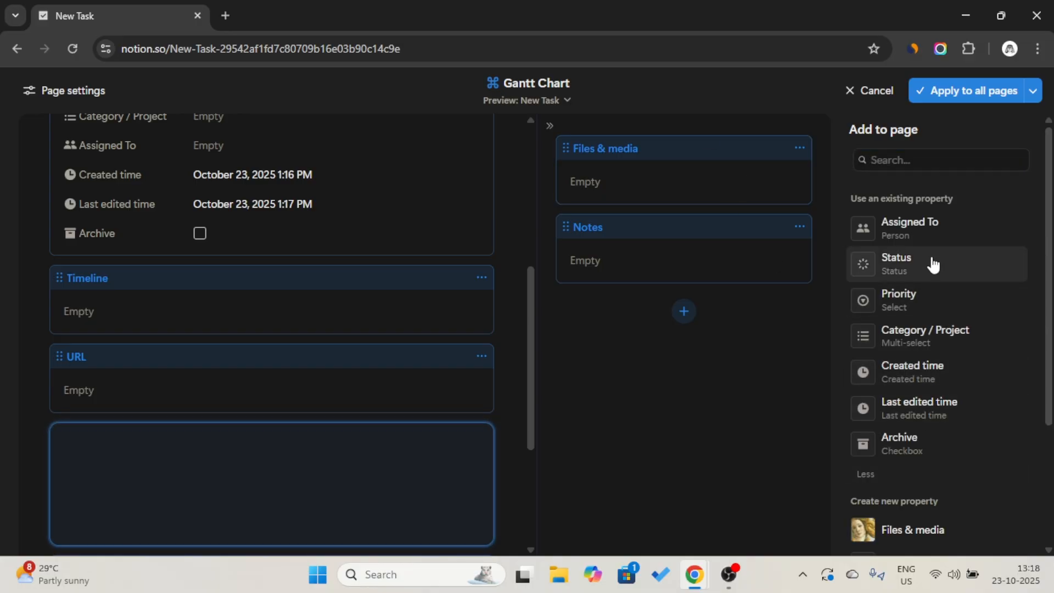
click(905, 334)
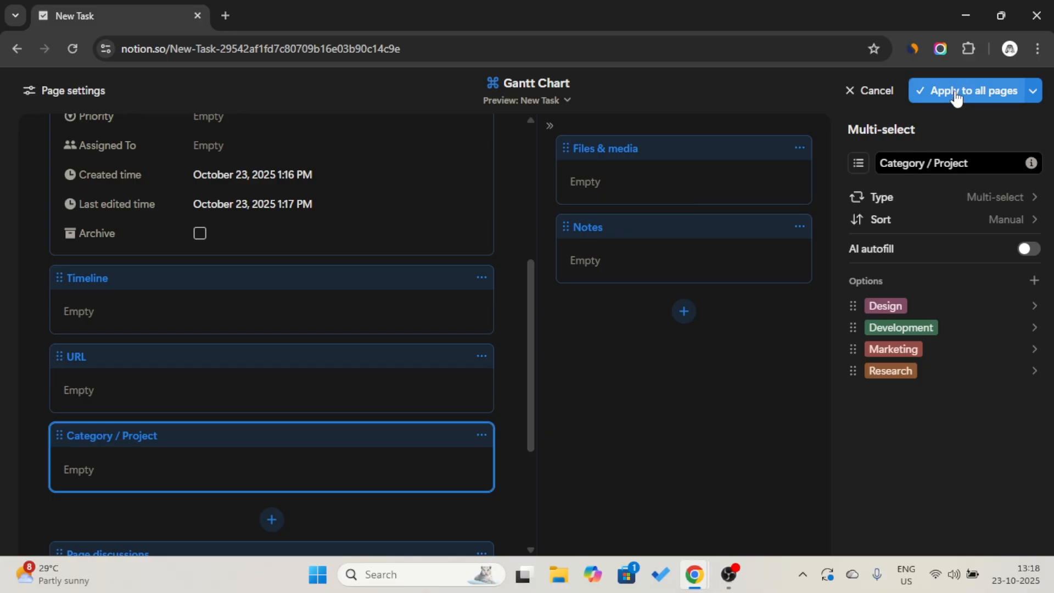
click(954, 92)
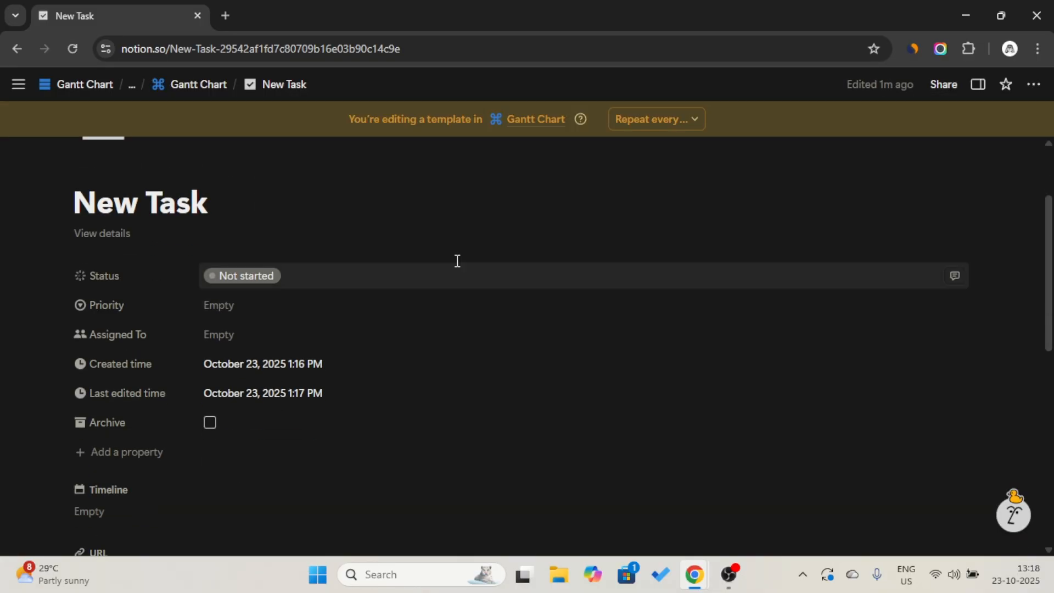
- Review the New Task template's side details and the property sections below its property list
click(100, 237)
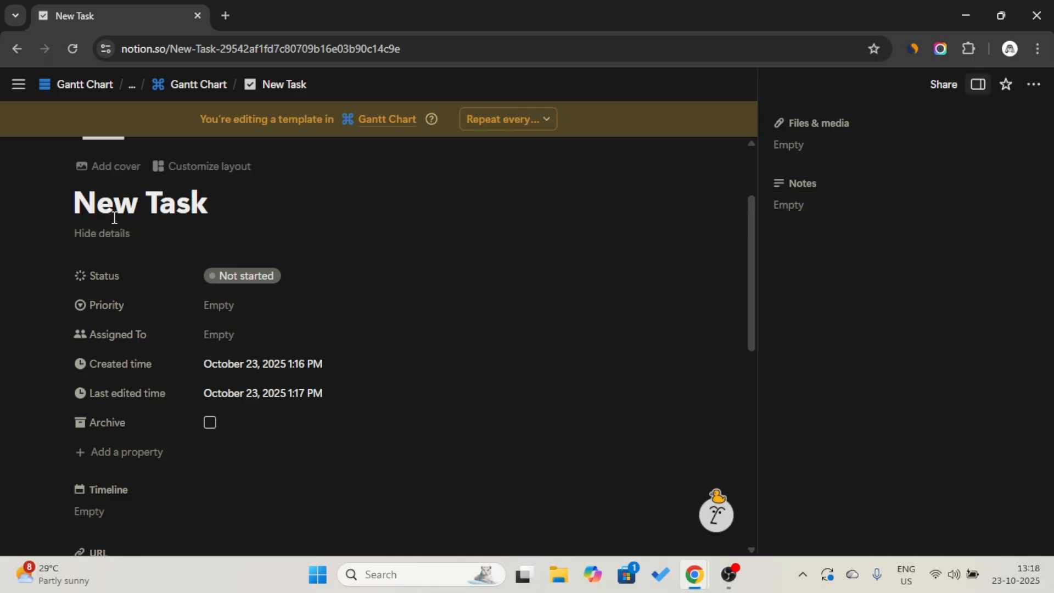
click(77, 235)
scroll(108, 241, down, 3)
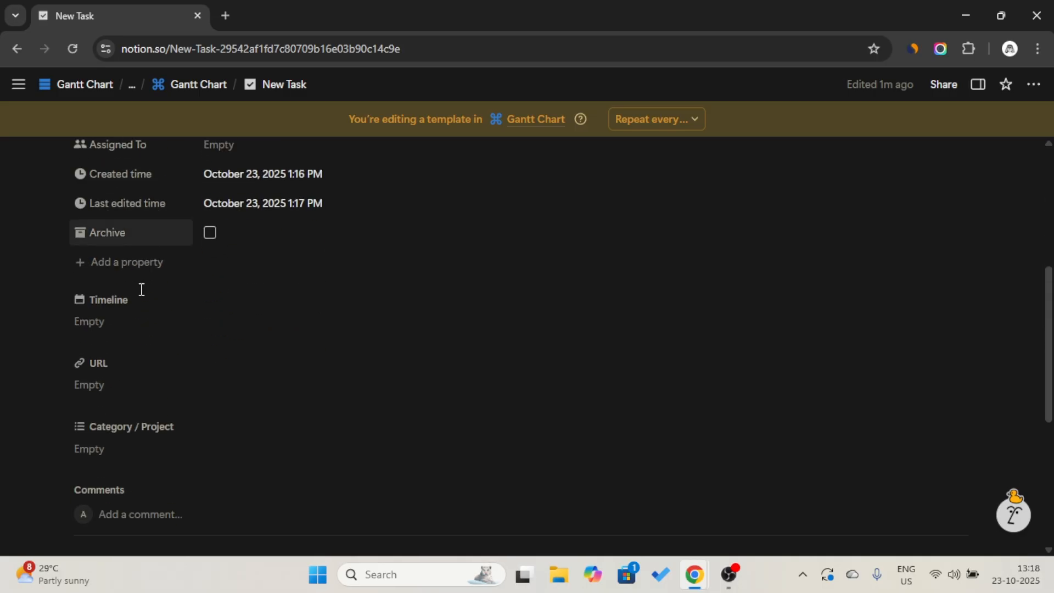
scroll(146, 324, down, 2)
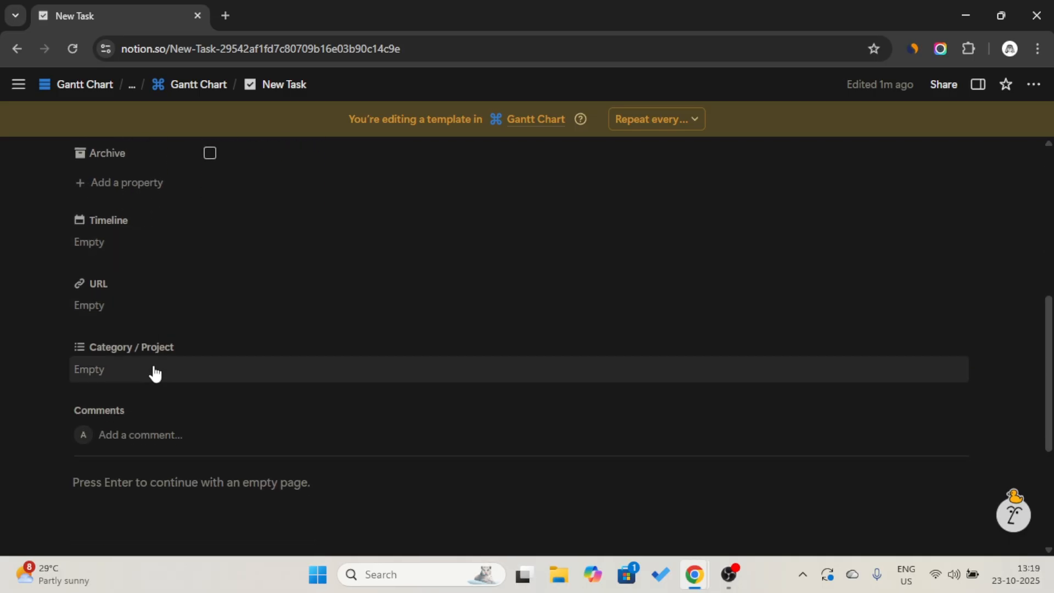
scroll(167, 259, up, 1)
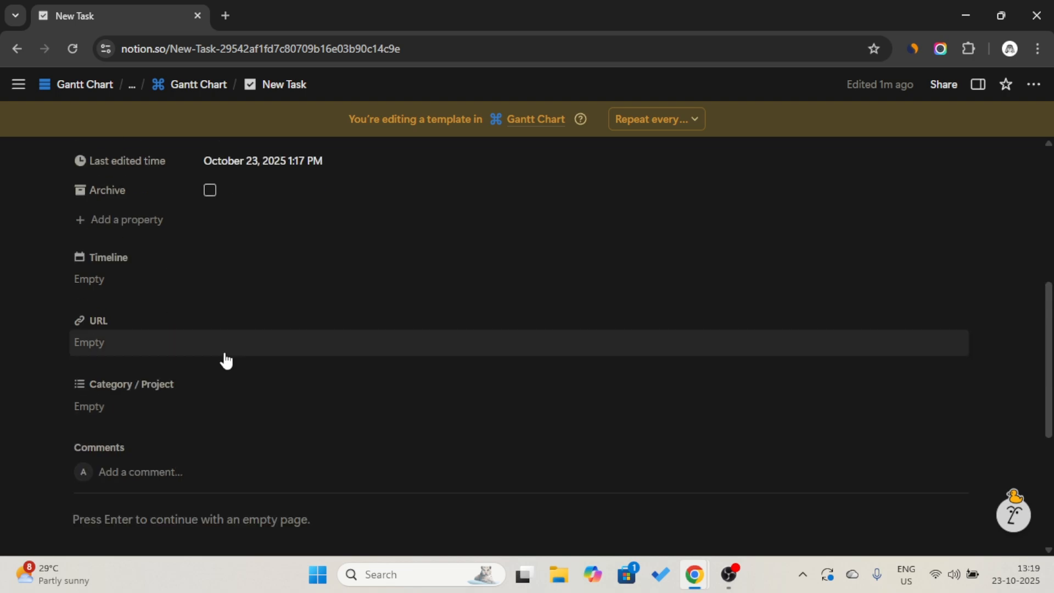
- Start the template's body content with a Heading 2 reading "Write your heading Here...."
scroll(225, 361, down, 3)
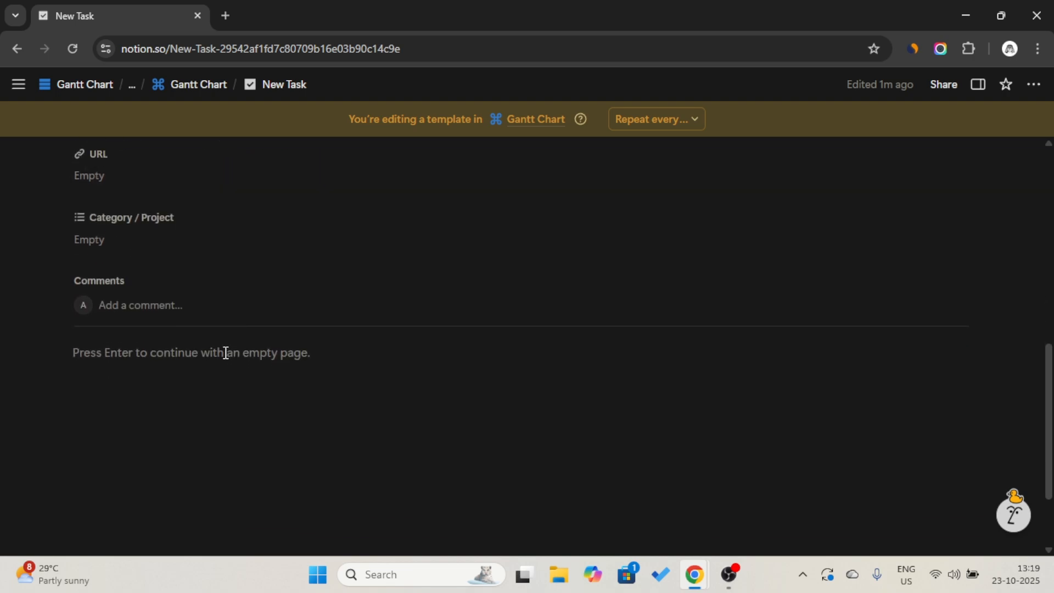
click(225, 353)
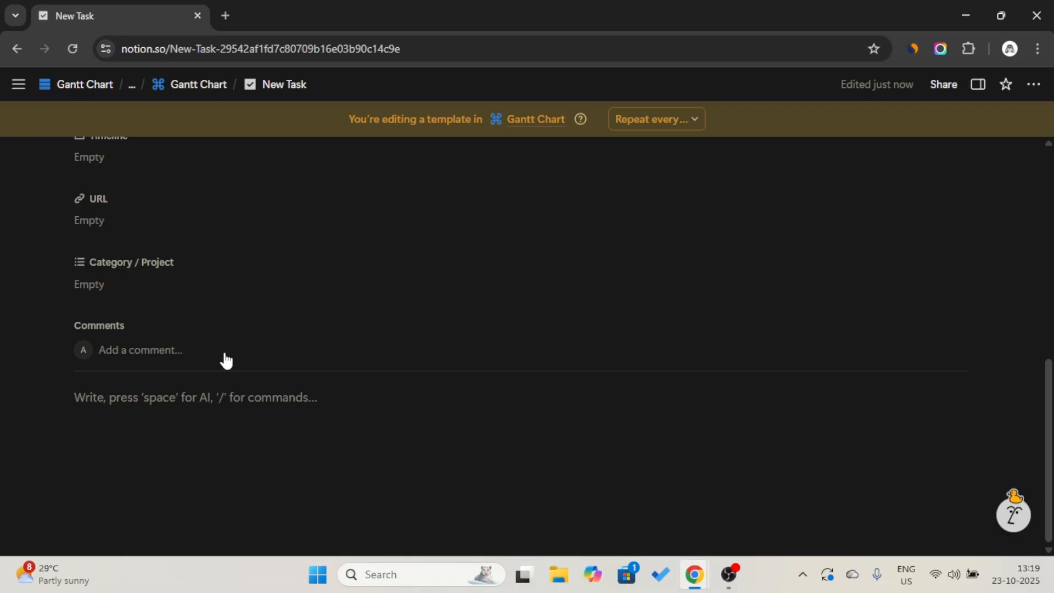
text(/h2)
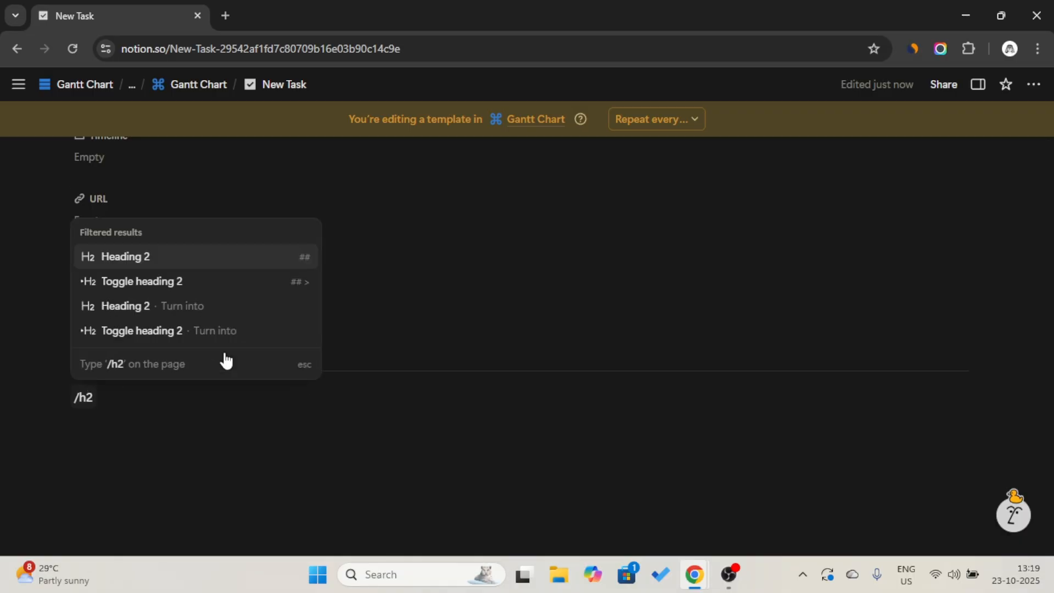
key(Return)
key(Caps_Lock)
text(W)
key(Caps_Lock)
text(rite your )
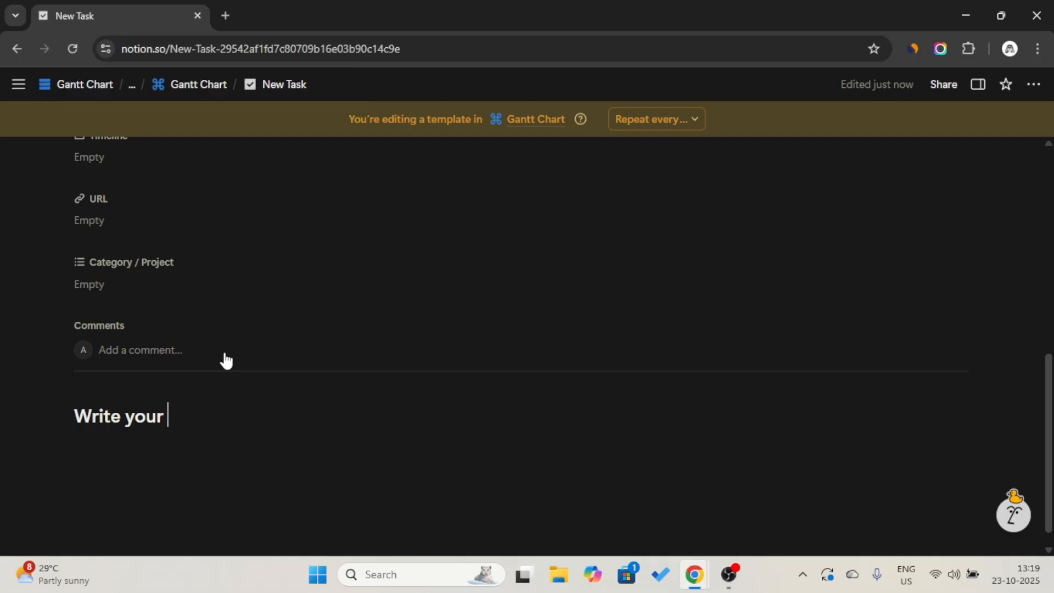
text(heading)
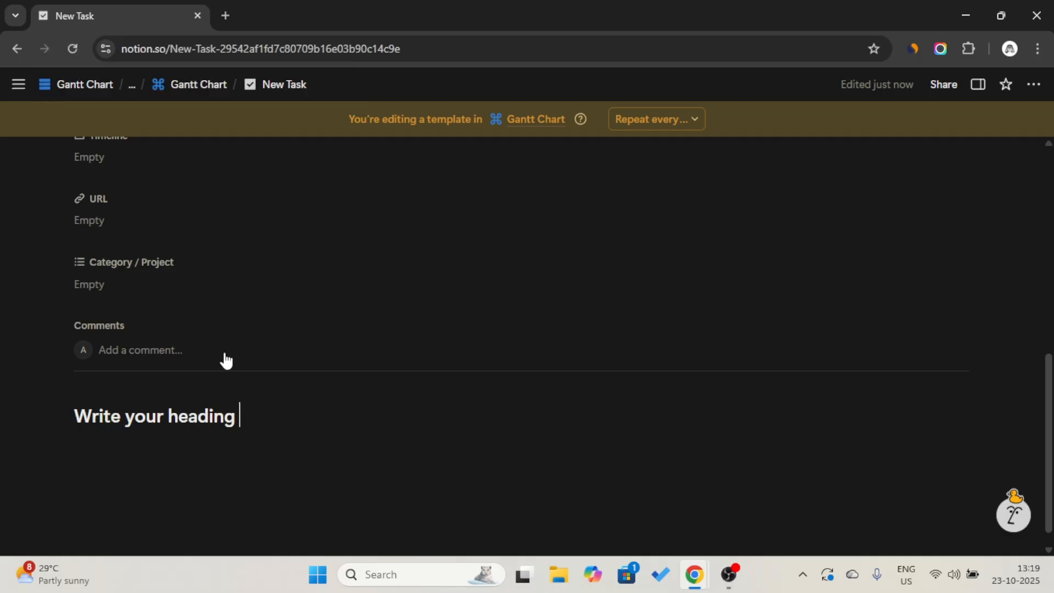
key(Caps_Lock)
text(H)
key(Caps_Lock)
text(ere....)
key(Return)
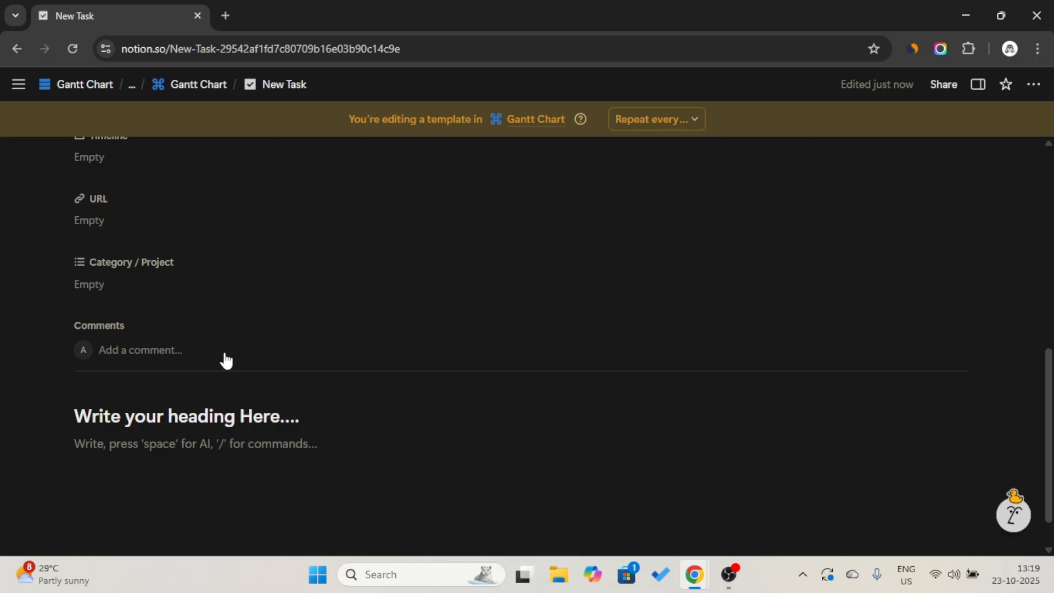
- Write the text line "Description" below the heading
text(/h)
key(BackSpace)
key(BackSpace)
key(Caps_Lock)
text(D)
key(Caps_Lock)
text(escripton)
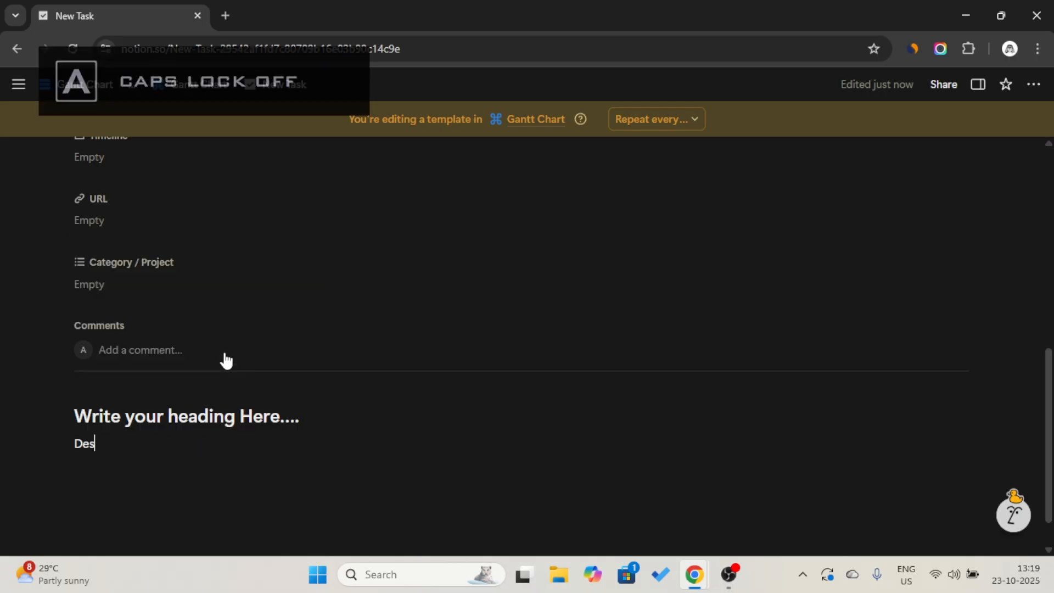
key(BackSpace)
key(BackSpace)
key(BackSpace)
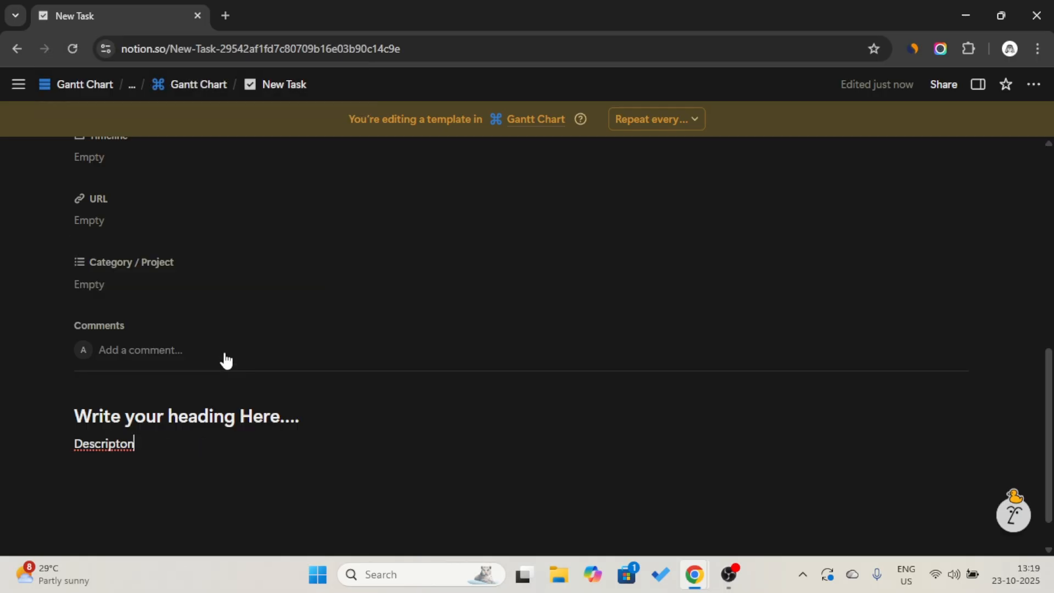
double_click(114, 443)
right_click(114, 441)
click(153, 449)
key(ctrl+BackSpace)
key(Caps_Lock)
text(Description)
- Insert an image block below Description, using the black-and-white Unsplash desk photo found by searching "working"
key(Return)
text(/img)
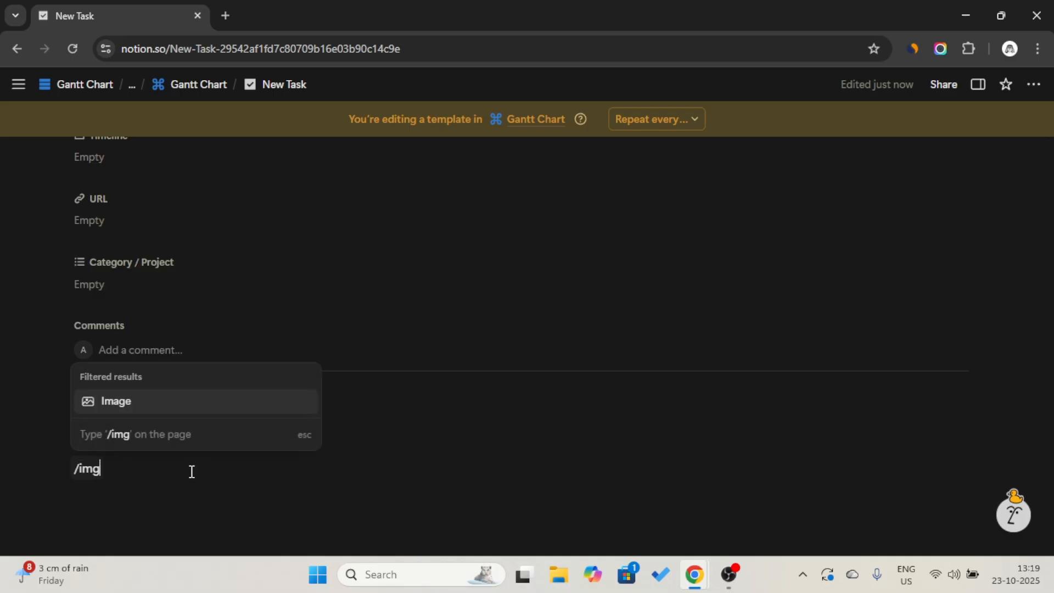
key(Return)
click(476, 376)
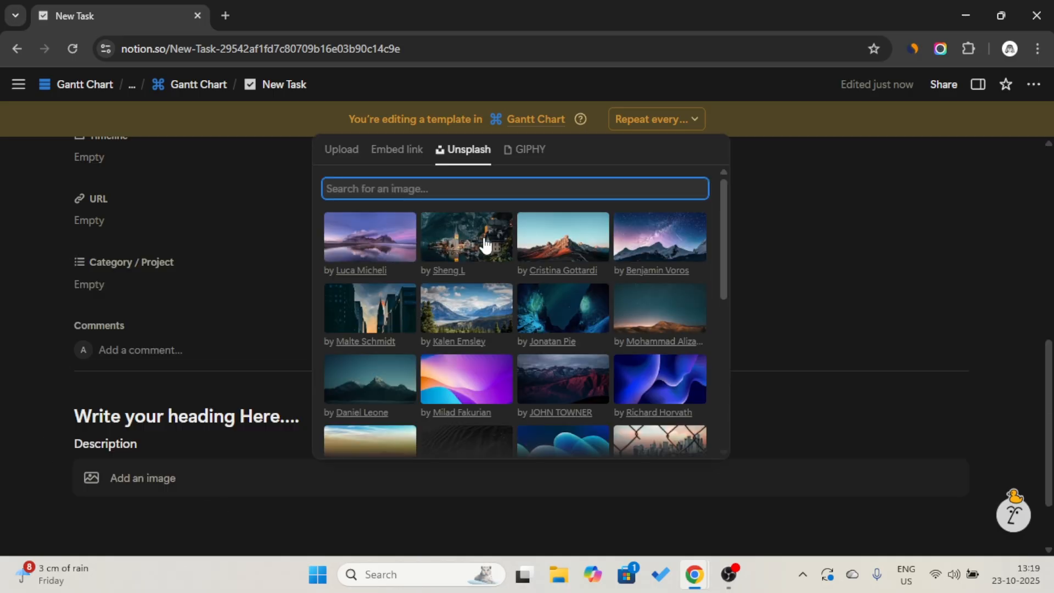
text(working)
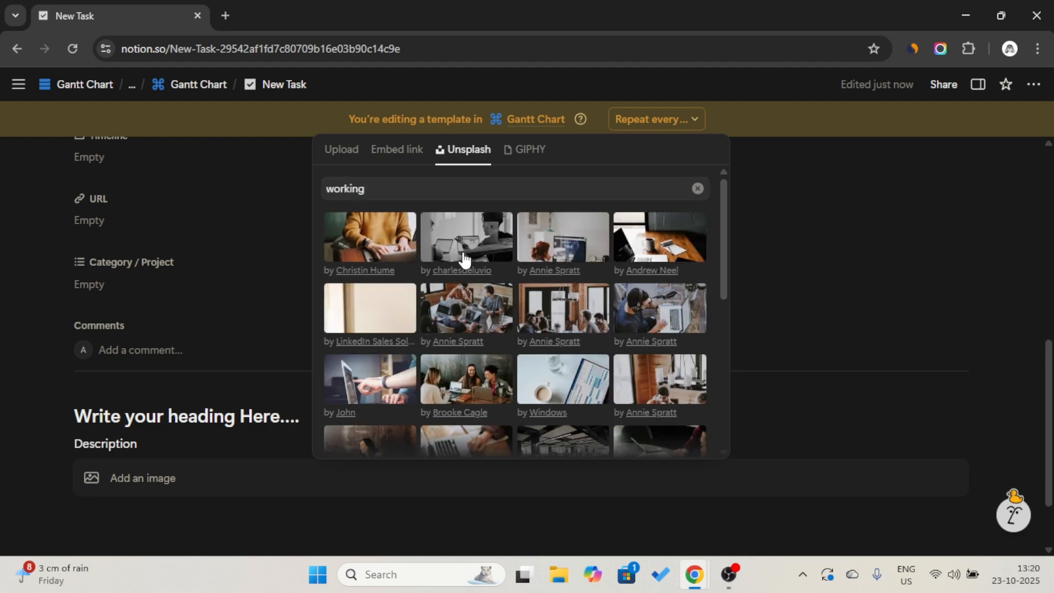
click(463, 252)
- Enter the heading "Tasks" below the image and give it a blue background
scroll(340, 374, down, 5)
text(T)
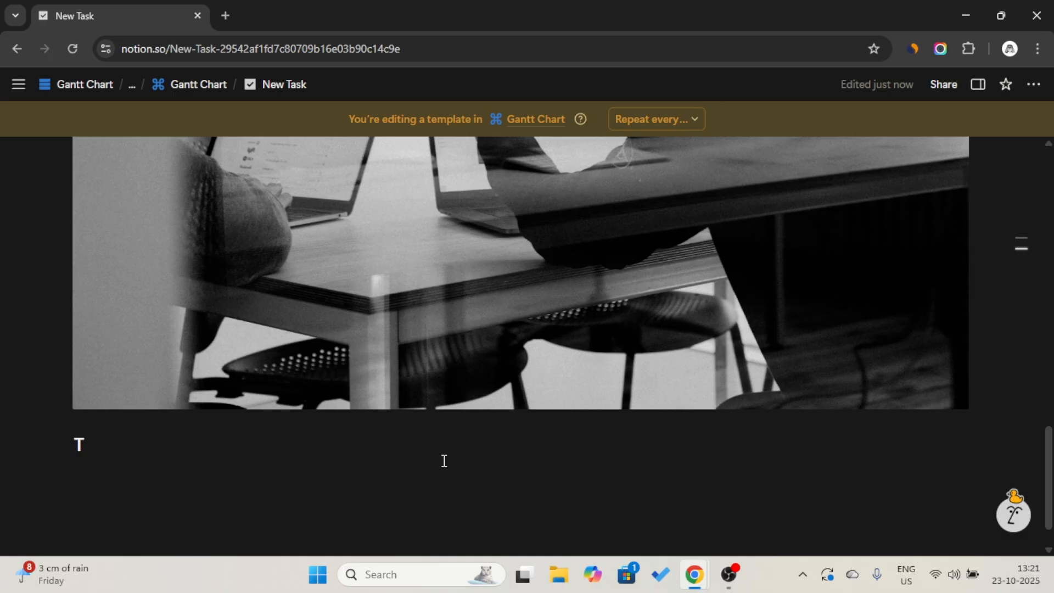
text(asks)
click(57, 443)
mouse_move(183, 324)
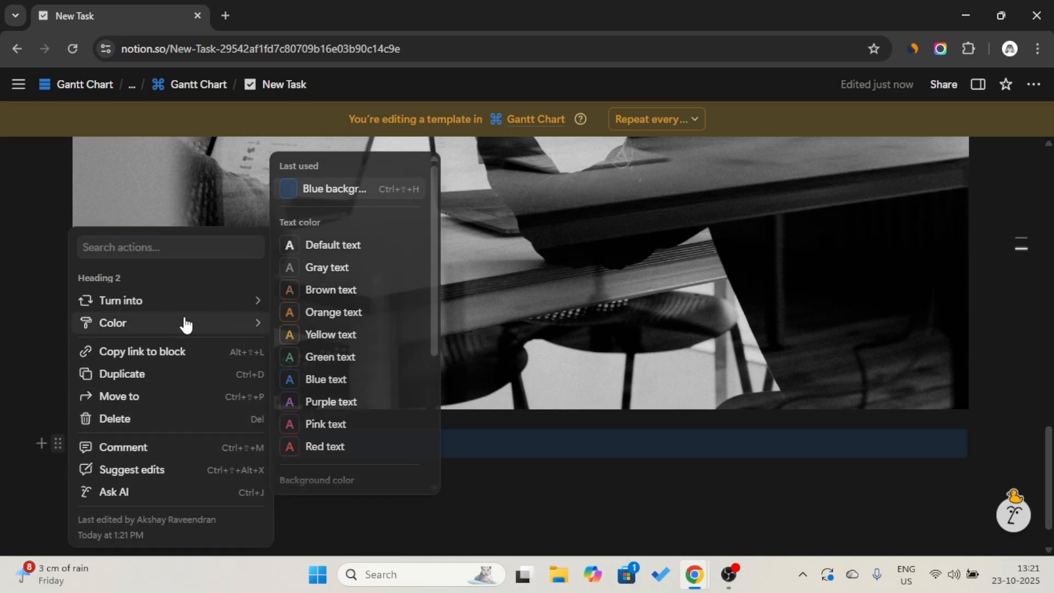
click(344, 192)
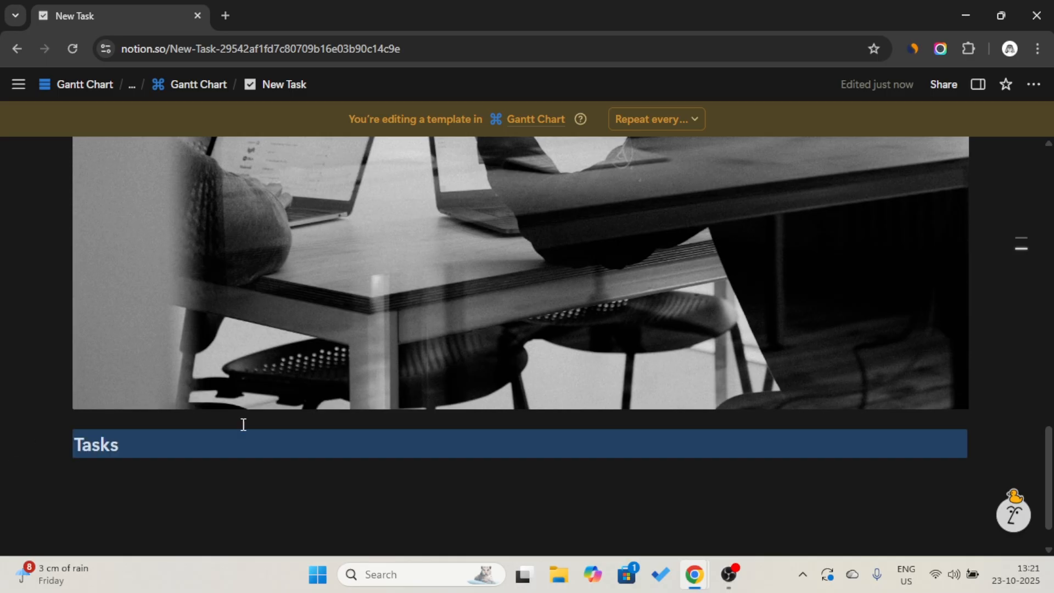
- Insert a divider below the Tasks heading, followed by an empty callout block
text(/d)
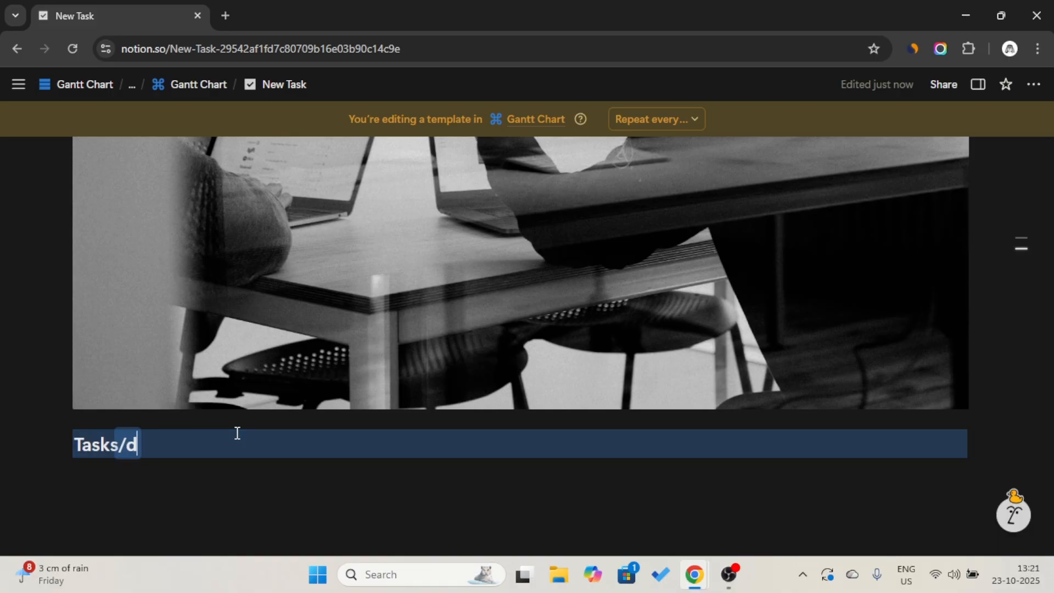
key(Return)
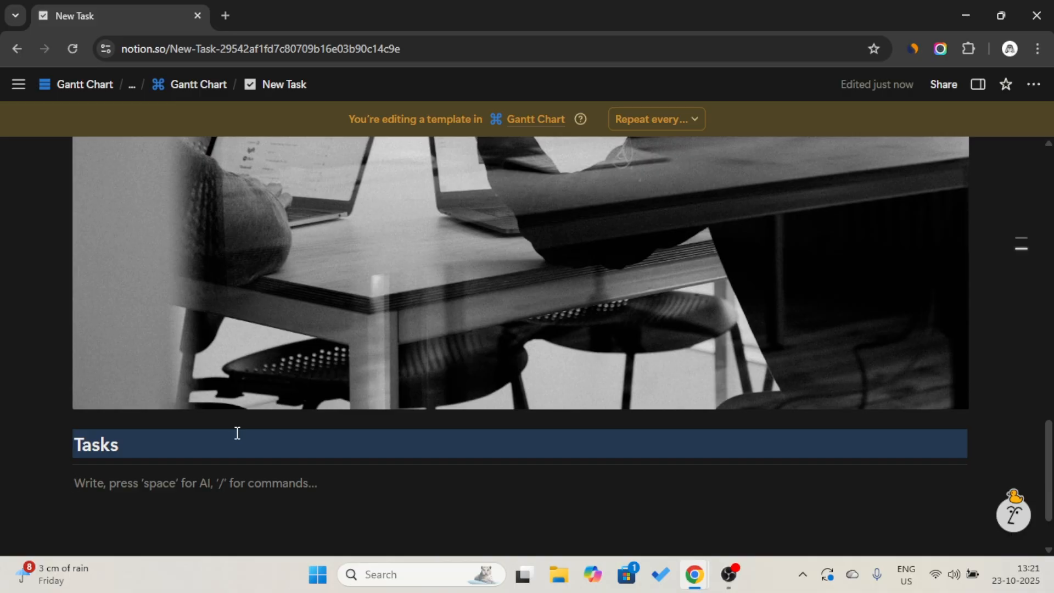
text(/call)
key(Return)
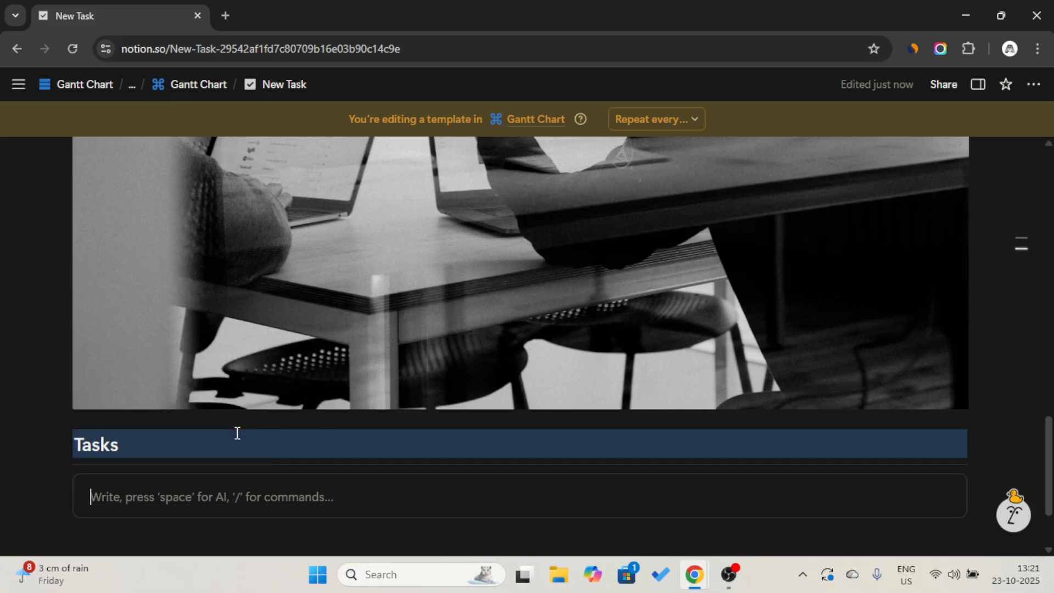
- Place a to-do checkbox inside the empty callout
text(/co)
key(BackSpace)
text(heck)
key(Return)
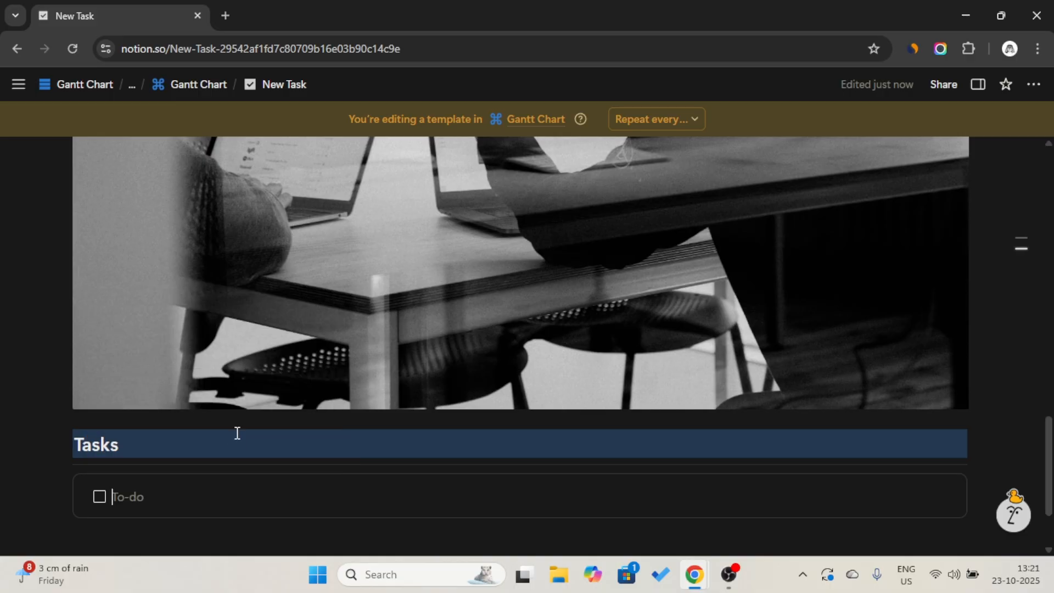
- Change the text of the Tasks heading to "Todo's"
double_click(99, 451)
key(Caps_Lock)
text(R)
key(Caps_Lock)
text(em)
key(BackSpace)
key(BackSpace)
key(BackSpace)
key(Caps_Lock)
text(T)
key(Caps_Lock)
text(odo)
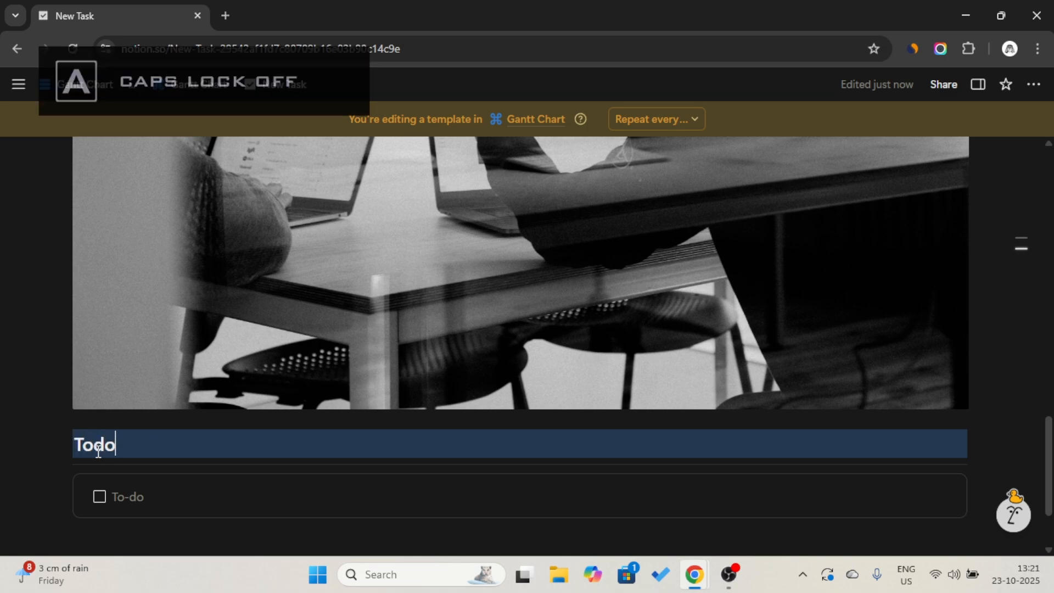
text('s)
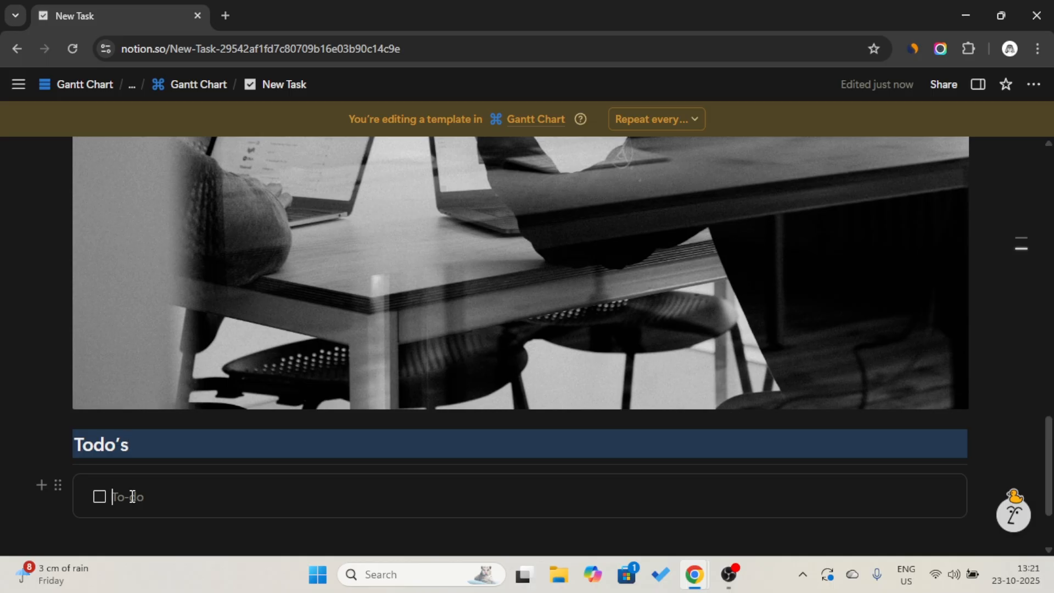
- Add two more to-do checkboxes to the callout, and move the Todo's heading and divider into it above the checkboxes
key(Return)
key(Return)
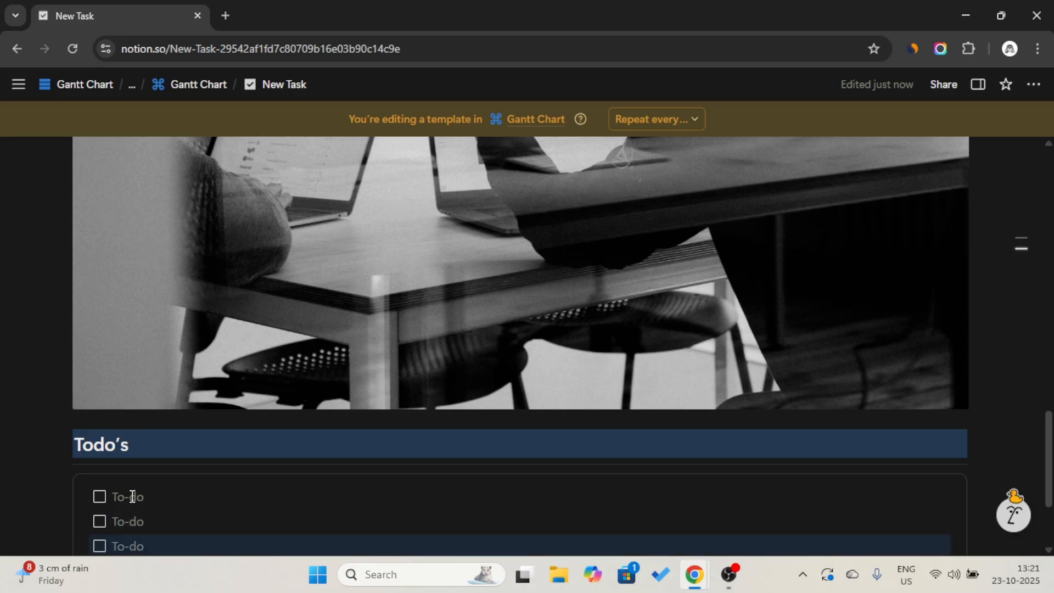
click(134, 495)
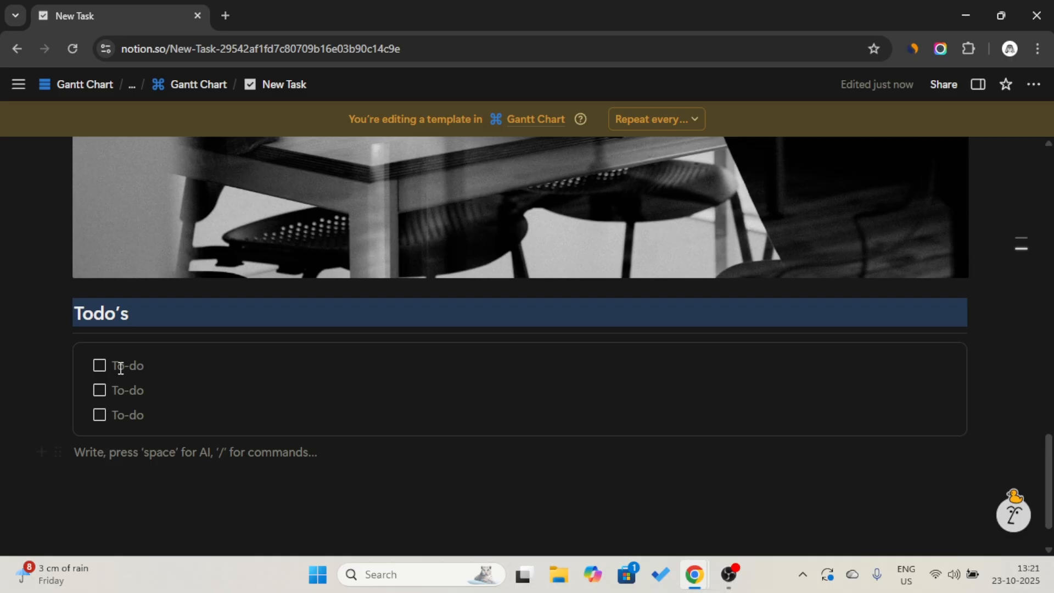
drag(61, 299, 125, 335)
drag(59, 310, 85, 356)
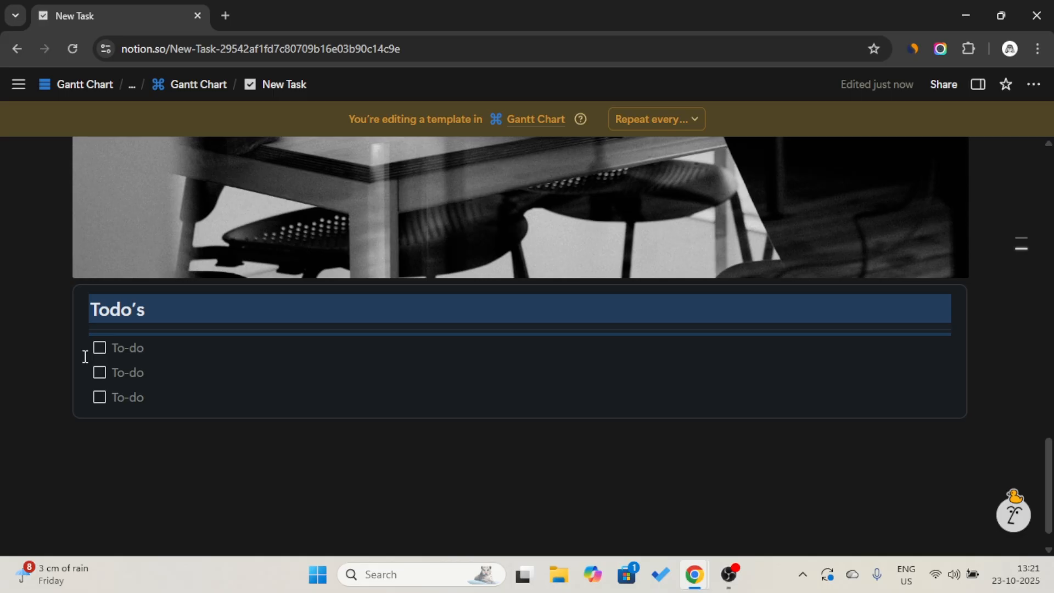
- Copy the link to the Todo's callout block in the New Task template
click(274, 460)
drag(454, 497, 246, 348)
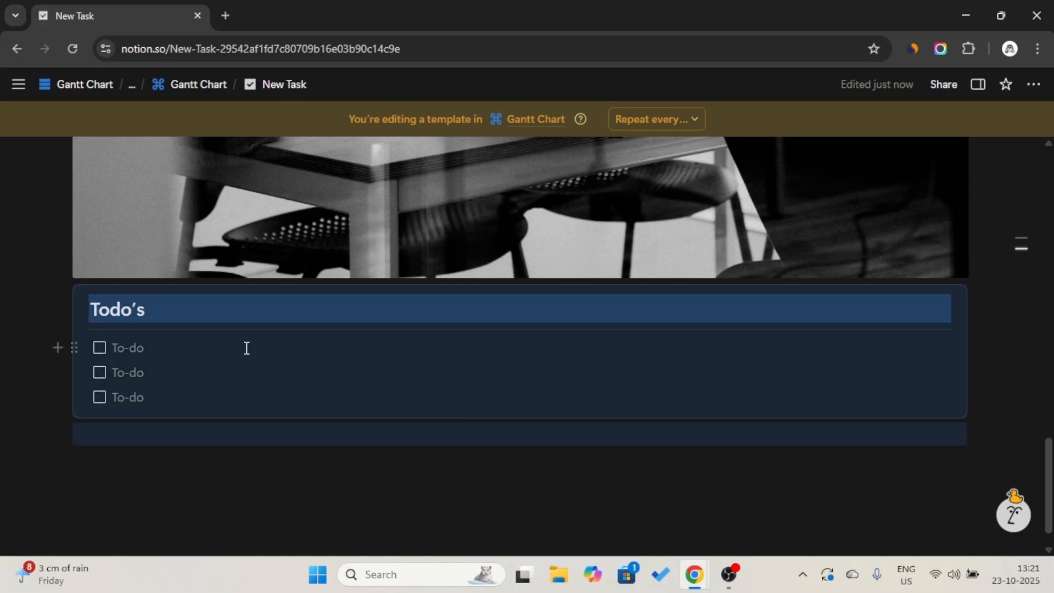
click(712, 458)
click(57, 301)
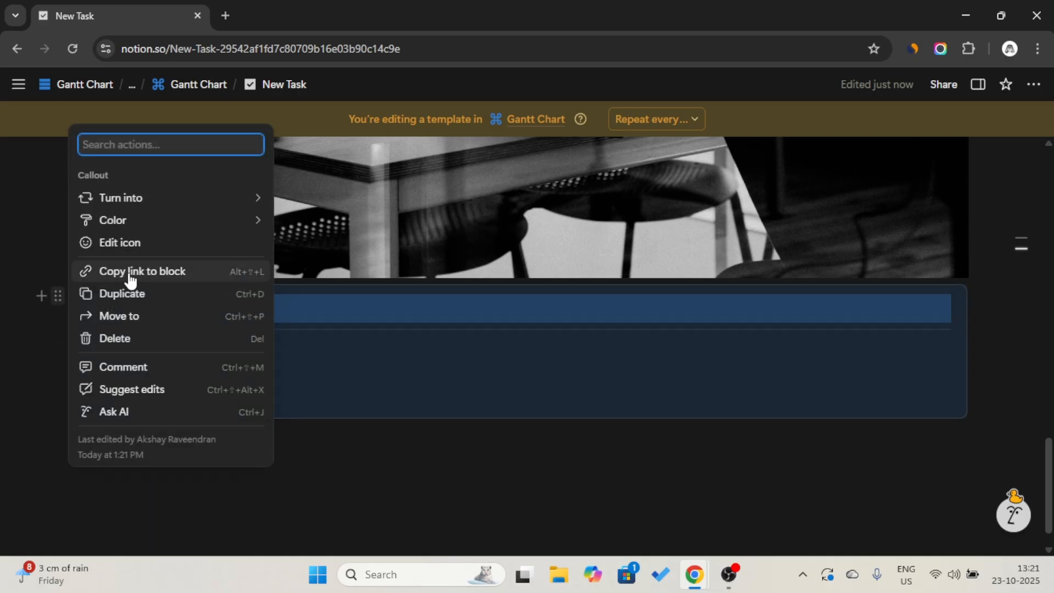
ctrl+scroll(129, 274, up, 5)
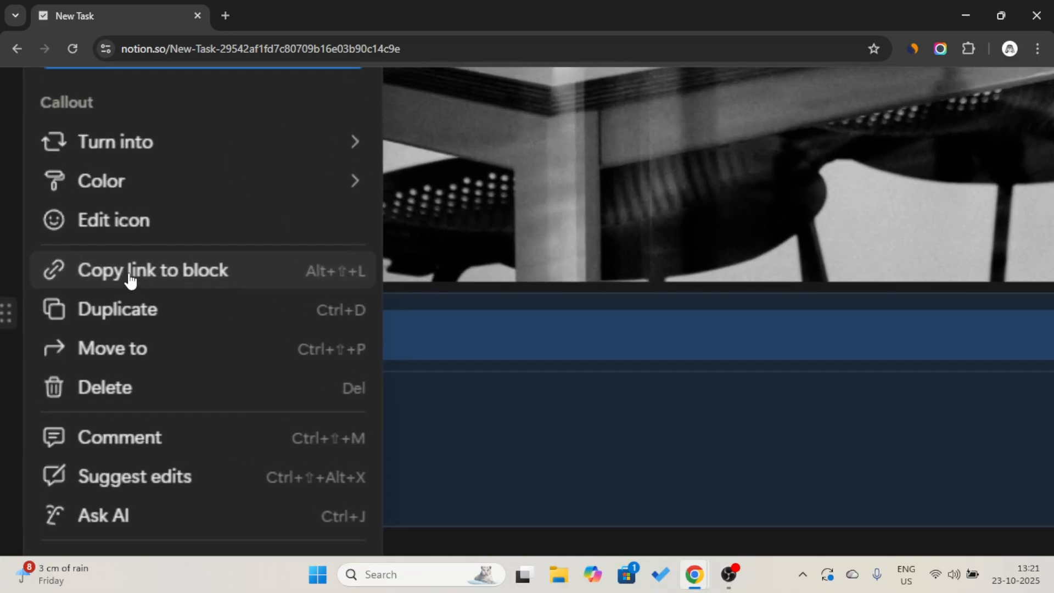
click(143, 274)
ctrl+scroll(143, 275, down, 5)
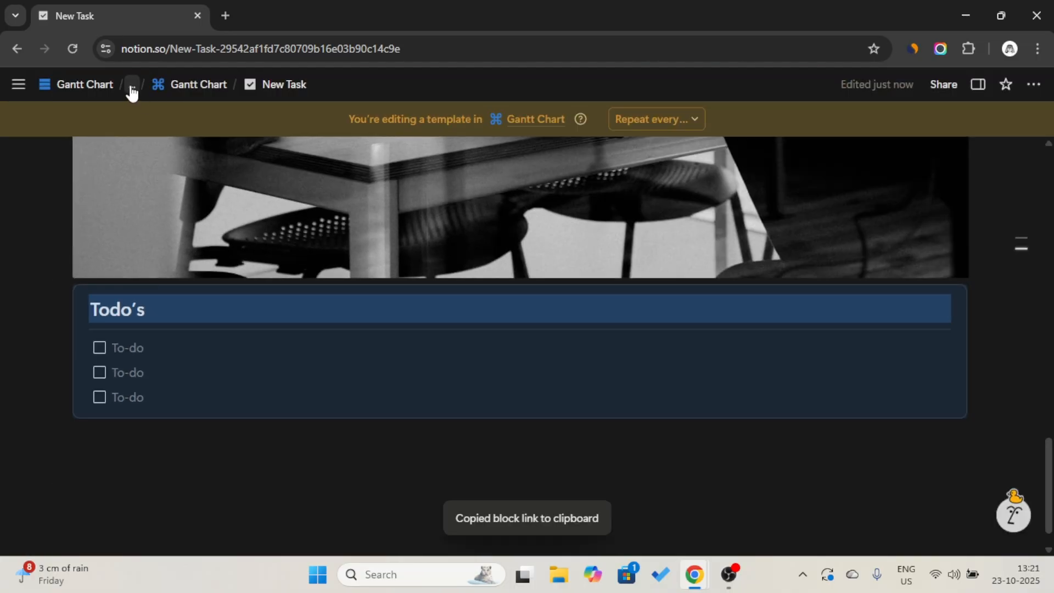
- Paste the copied callout link as a synced block above the Basic View heading on the main Gantt Chart page
click(99, 86)
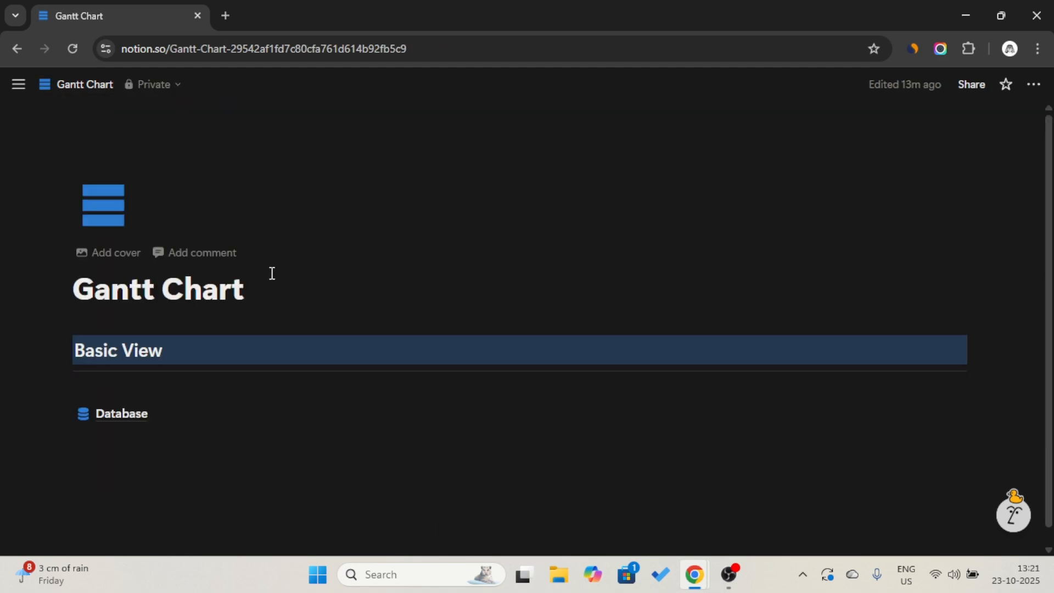
key(Return)
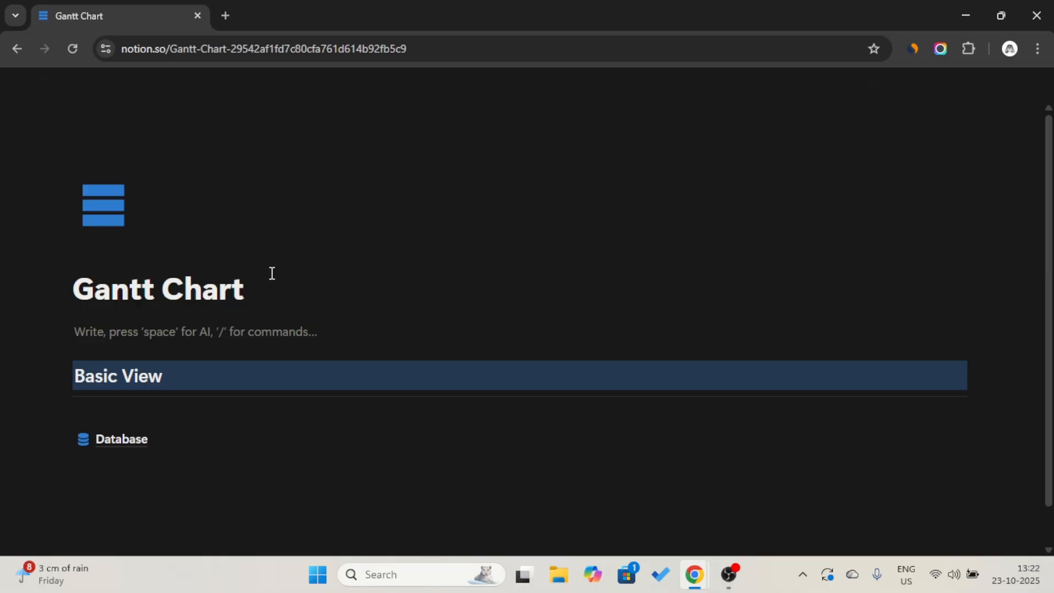
key(ctrl+v)
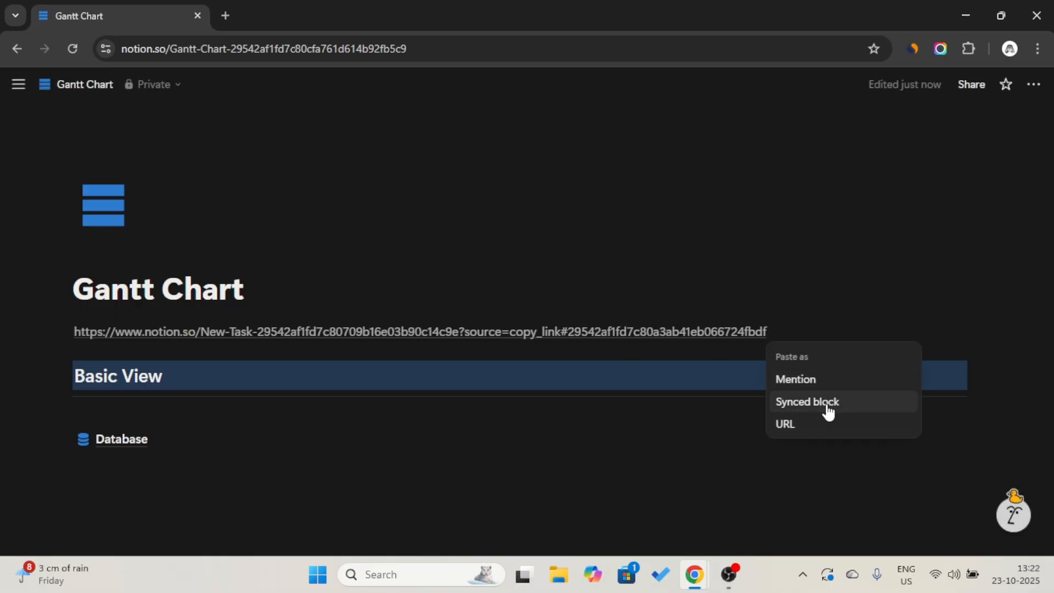
scroll(829, 412, up, 5)
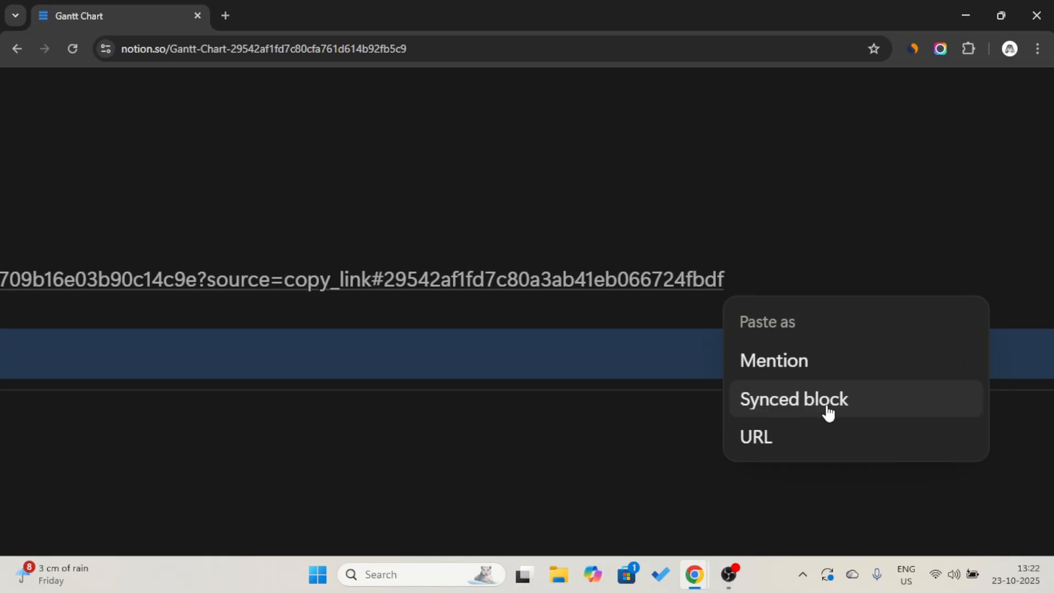
click(828, 412)
scroll(826, 404, down, 5)
- Fill in the first to-do of the synced Todo's callout with "Wake up early"
click(560, 292)
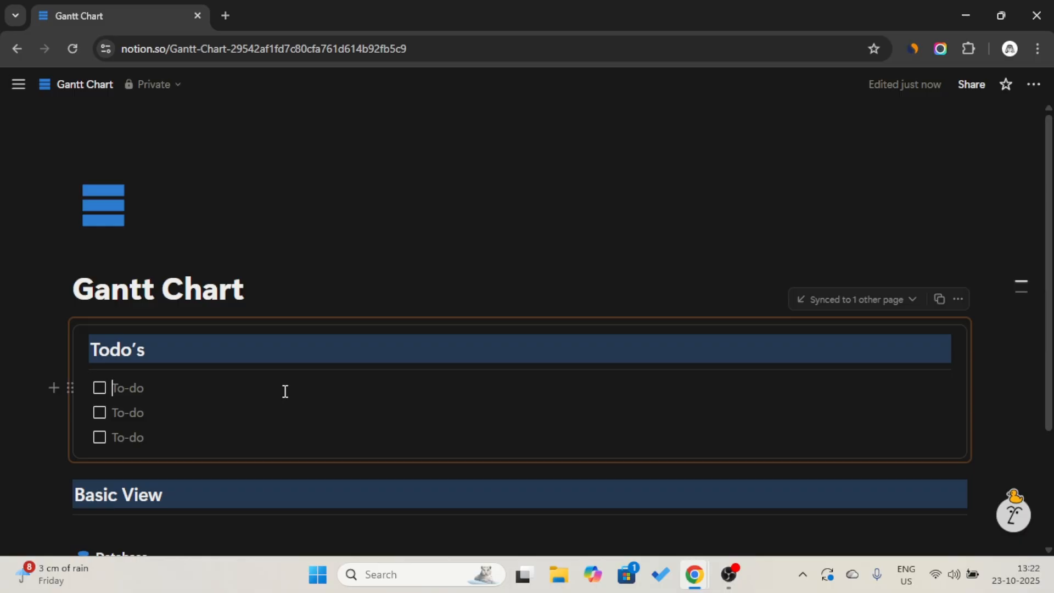
key(Caps_Lock)
text(W)
key(Caps_Lock)
text(ak)
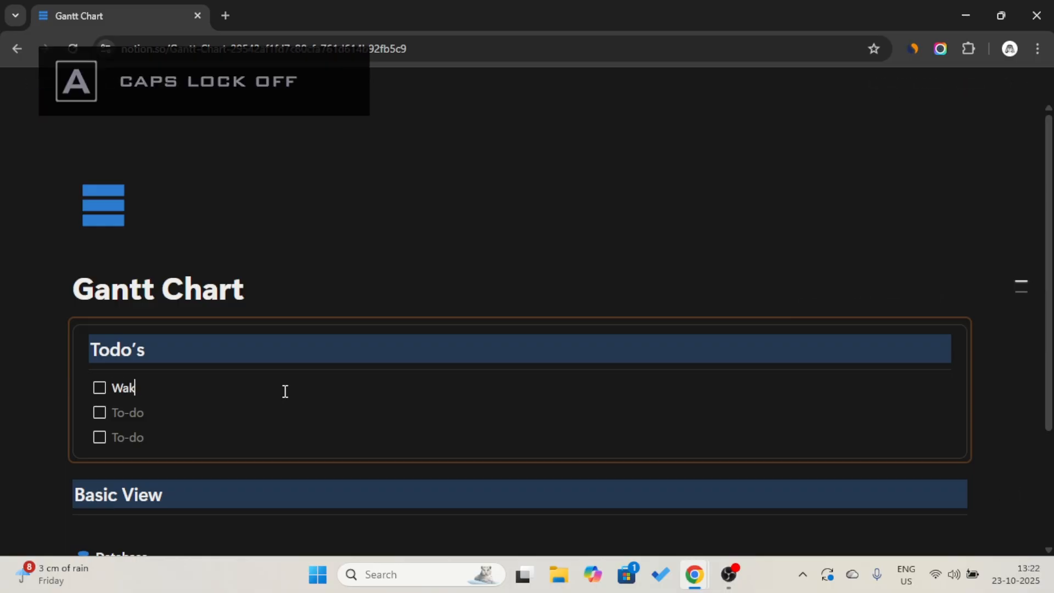
text(e up early)
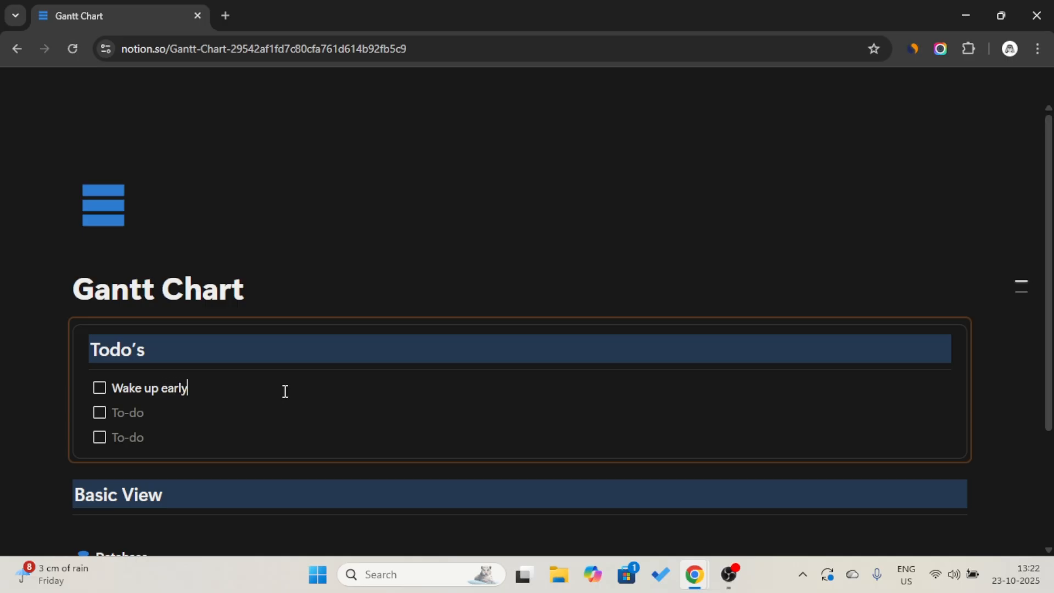
- Open the Gantt Chart database inside the Database page and add an unnamed row to its table
scroll(274, 395, down, 2)
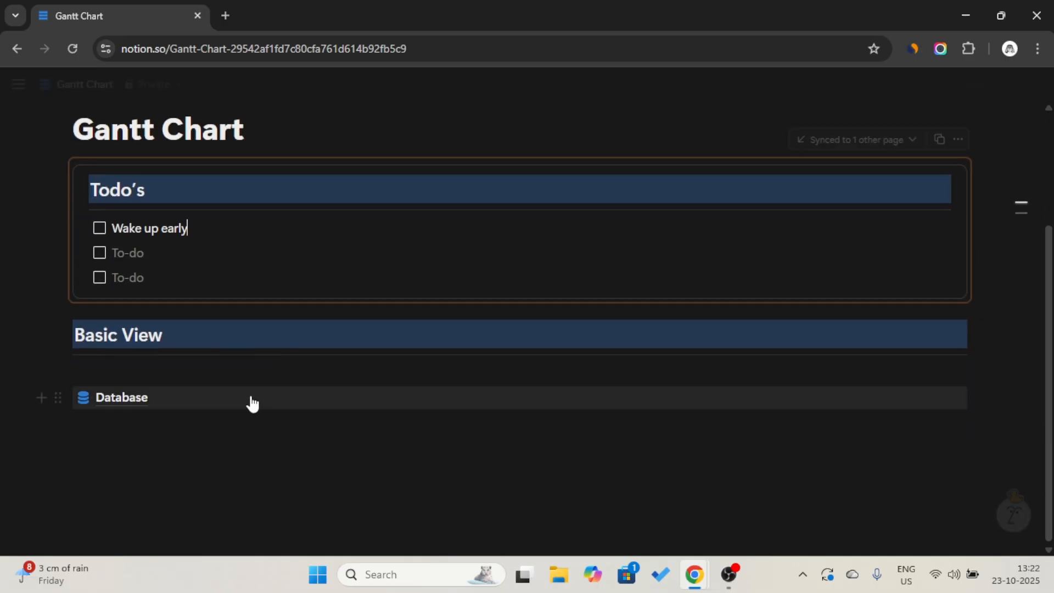
click(240, 407)
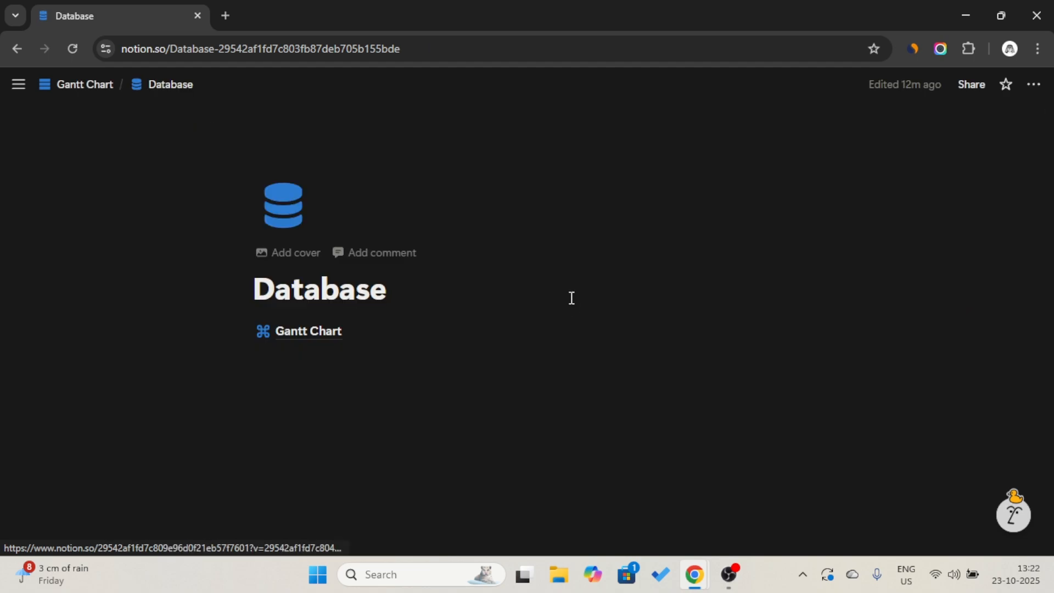
click(464, 331)
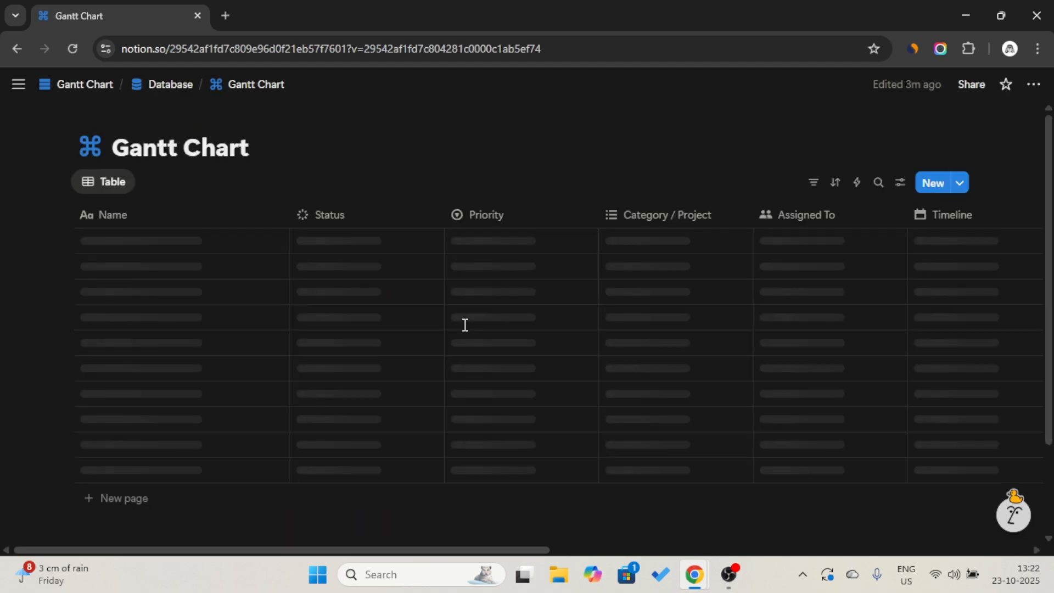
click(134, 295)
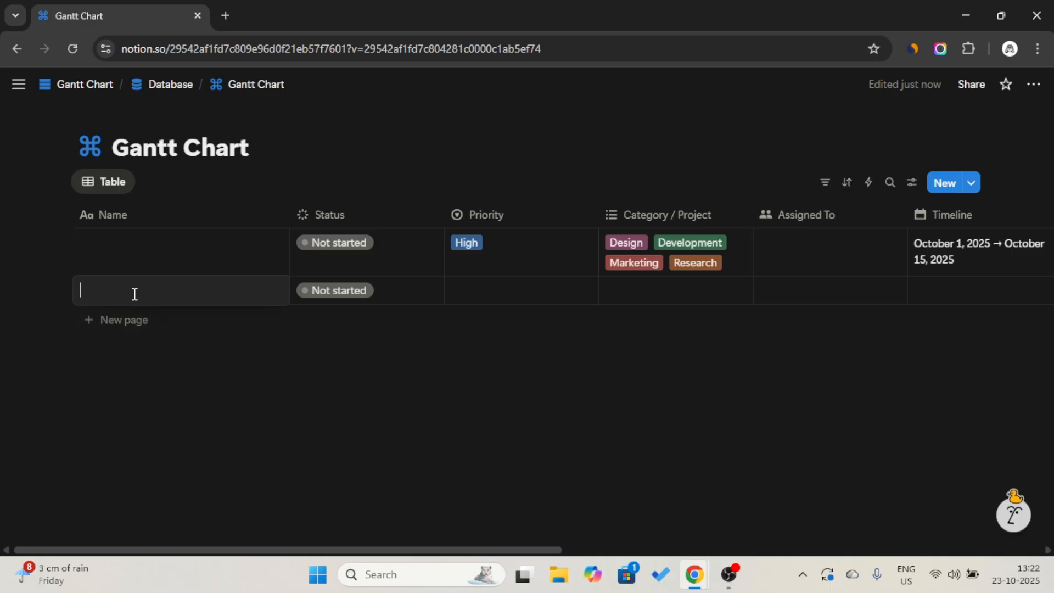
key(Escape)
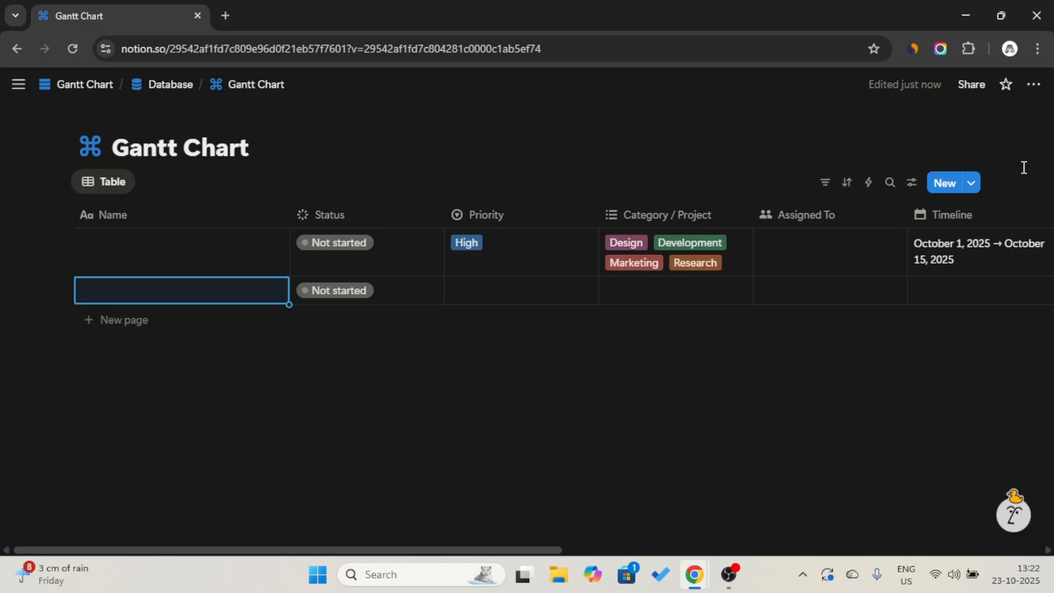
- Make the New Task template the default for all views in the Gantt Chart database
click(972, 185)
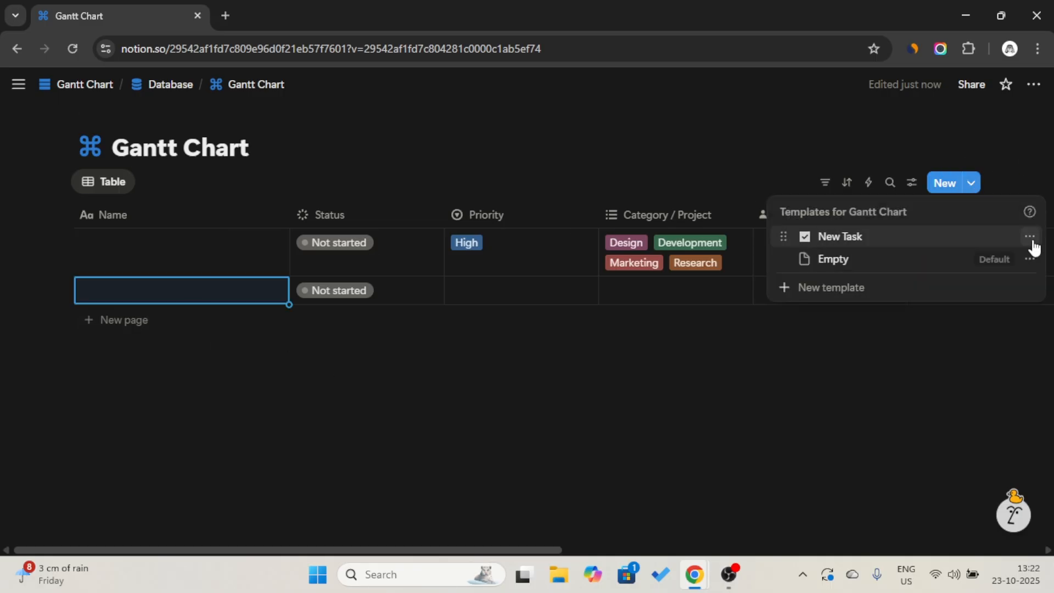
click(1029, 237)
click(975, 266)
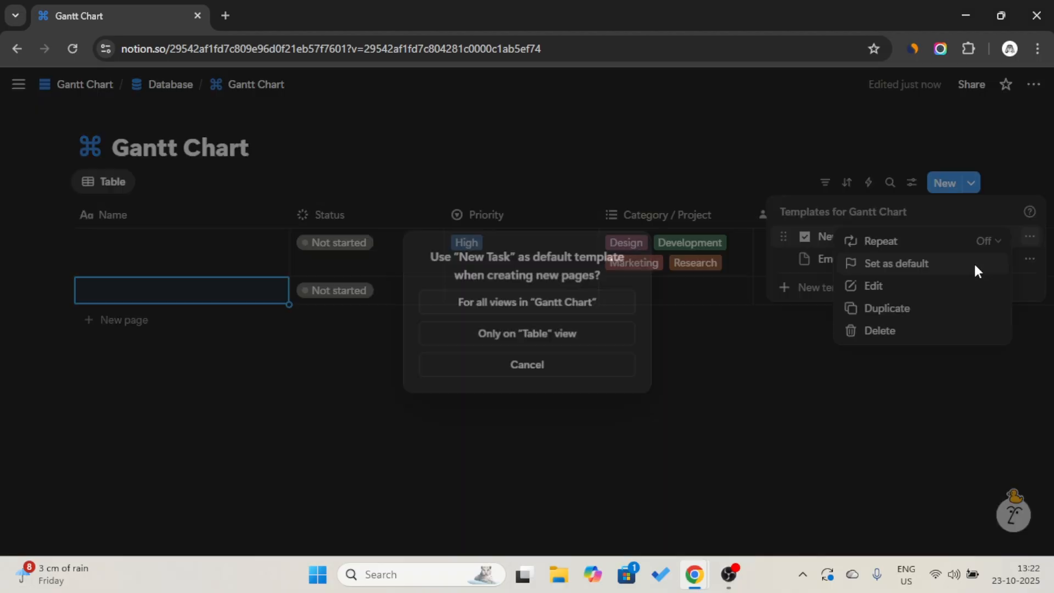
click(612, 303)
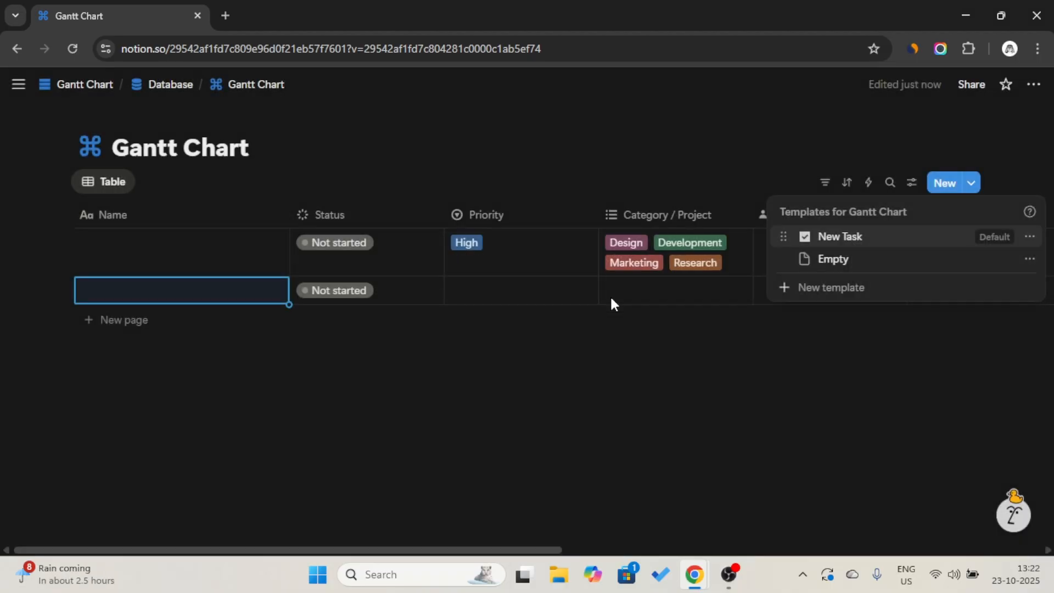
click(425, 382)
- Add another row to the table from the default template and open it at its Todo's callout
click(145, 322)
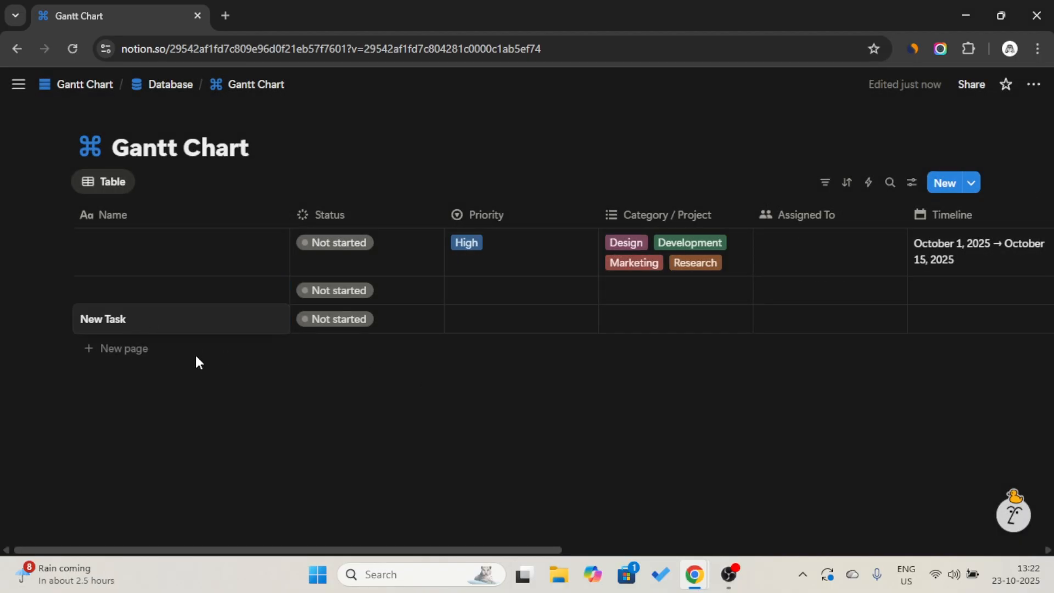
click(262, 327)
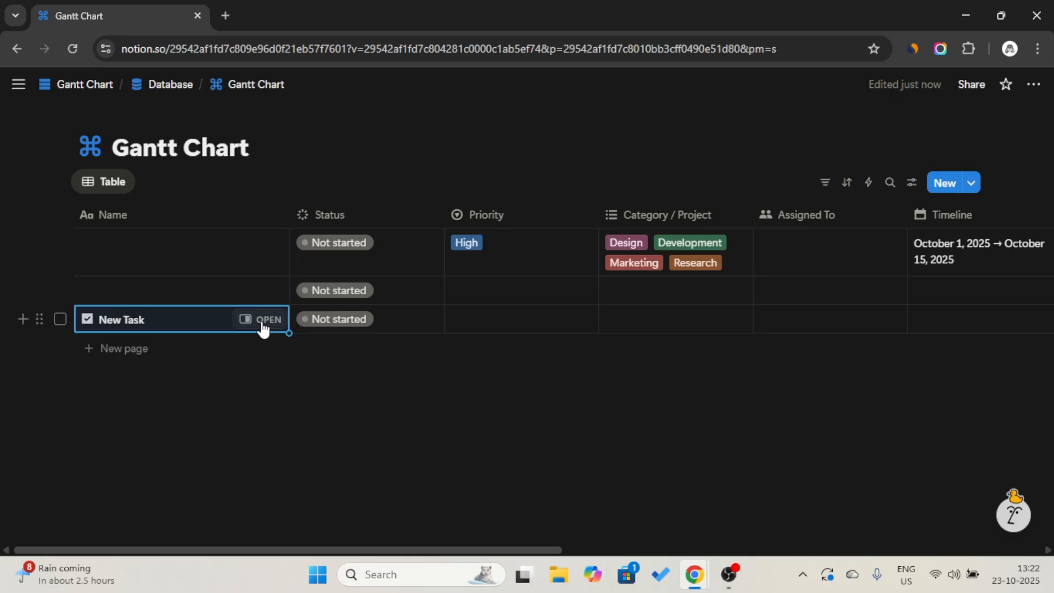
scroll(472, 283, down, 10)
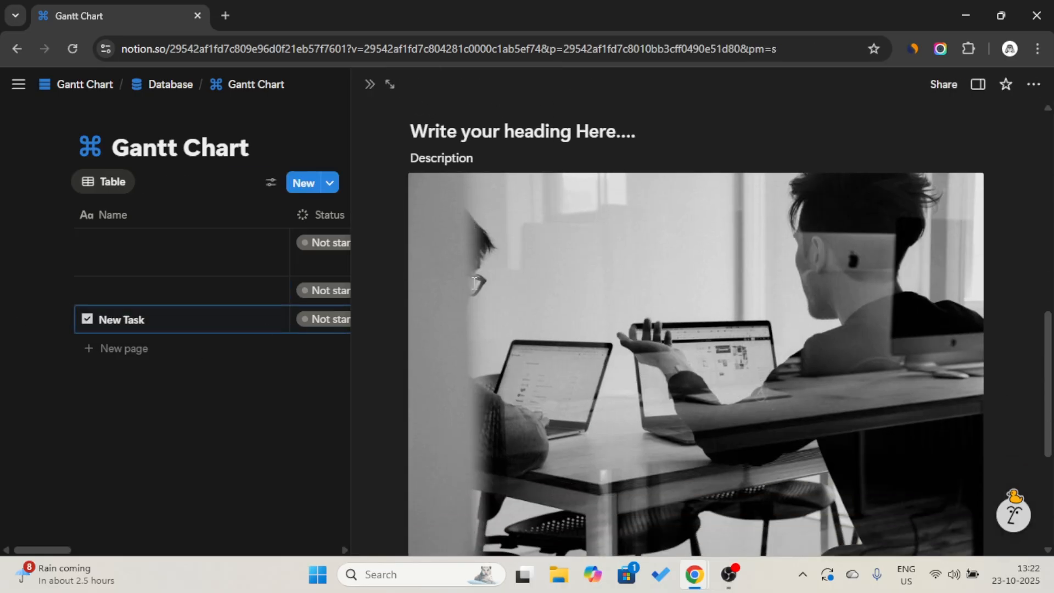
scroll(473, 282, down, 5)
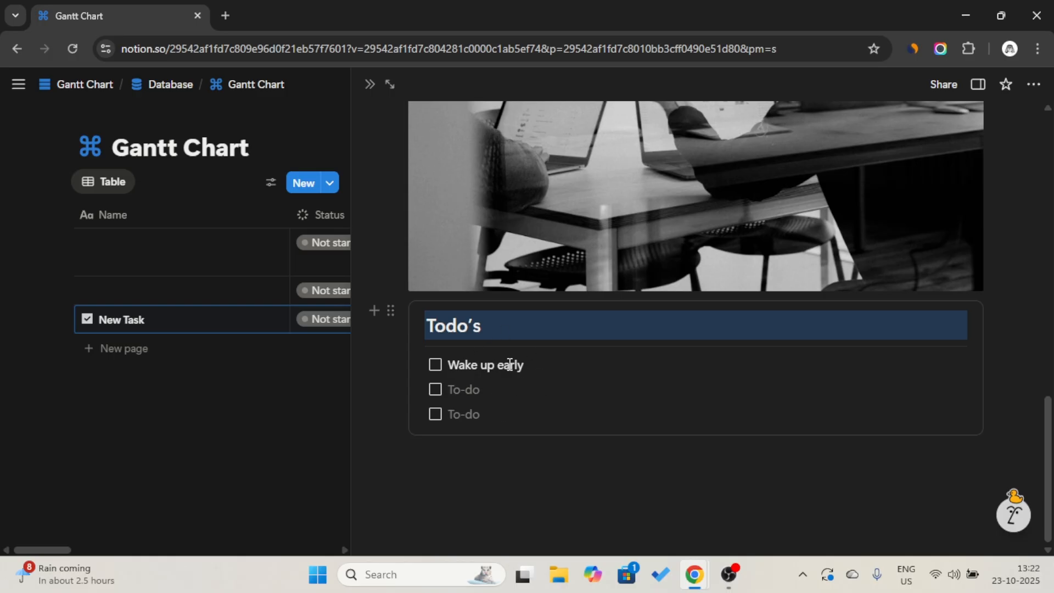
- Clear the "Wake up early" text from the first to-do and close the task page
triple_click(505, 364)
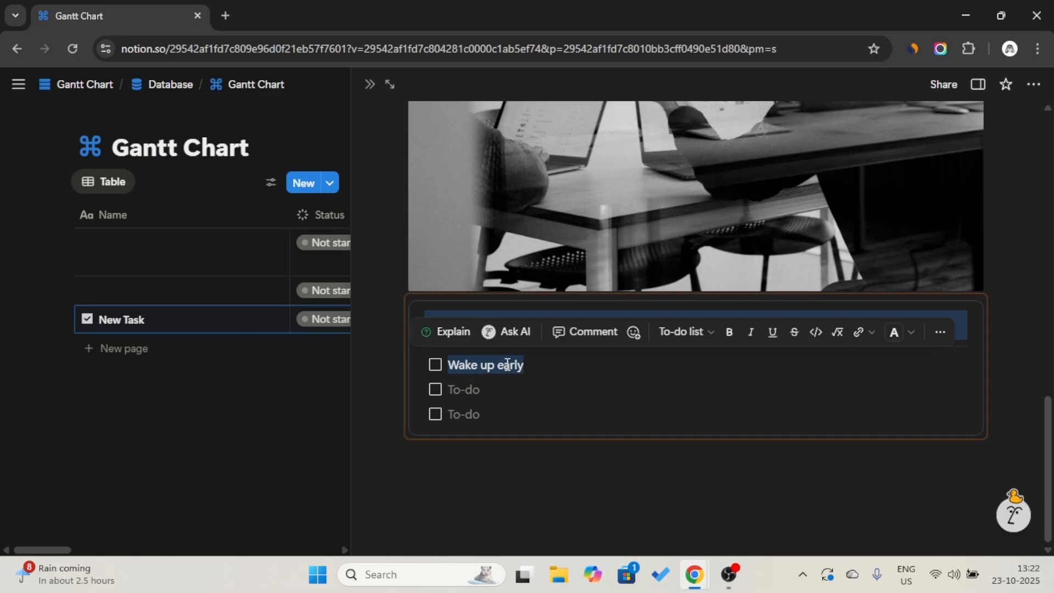
key(BackSpace)
click(367, 84)
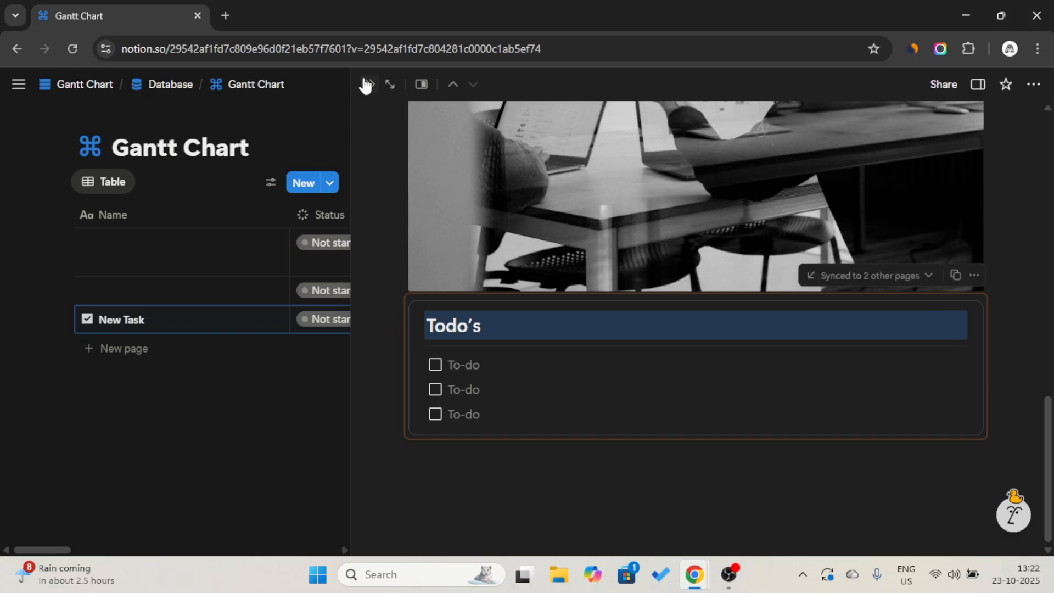
- Check the synced Todo's callout on the main Gantt Chart page and review the database's property columns
click(86, 85)
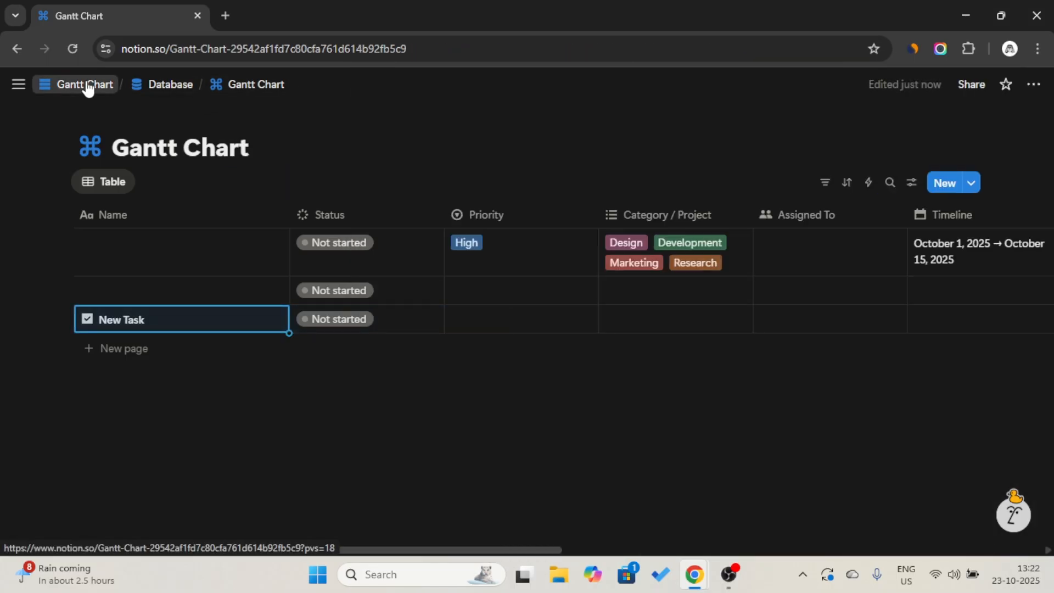
scroll(348, 279, down, 1)
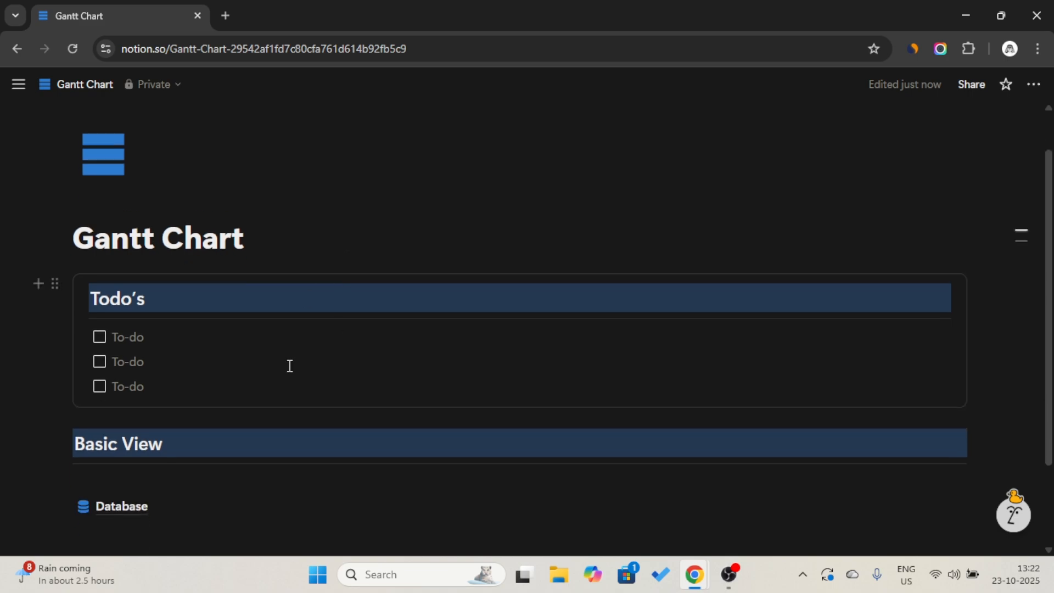
click(195, 509)
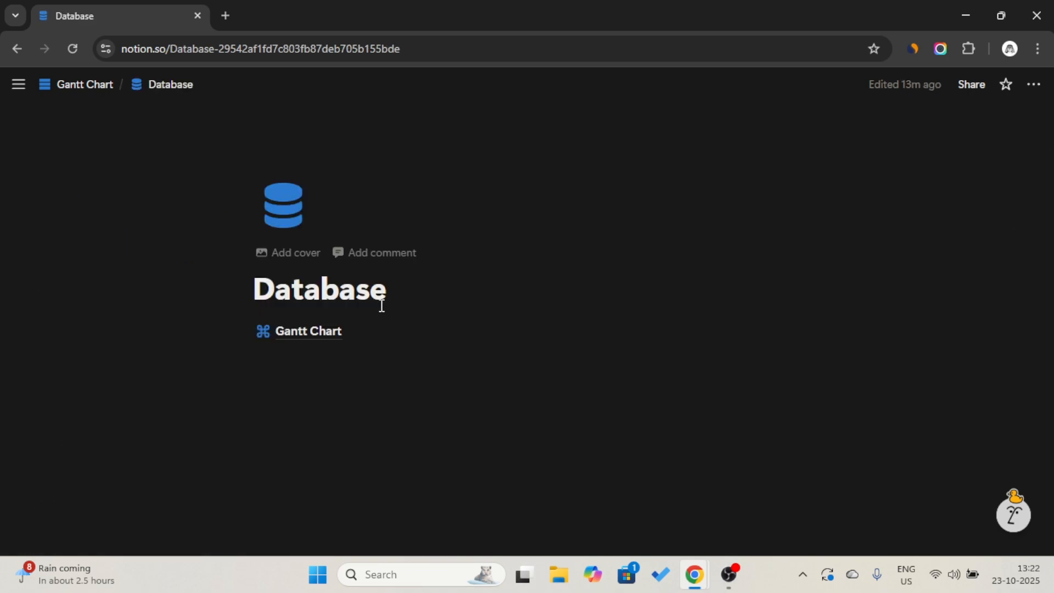
click(361, 343)
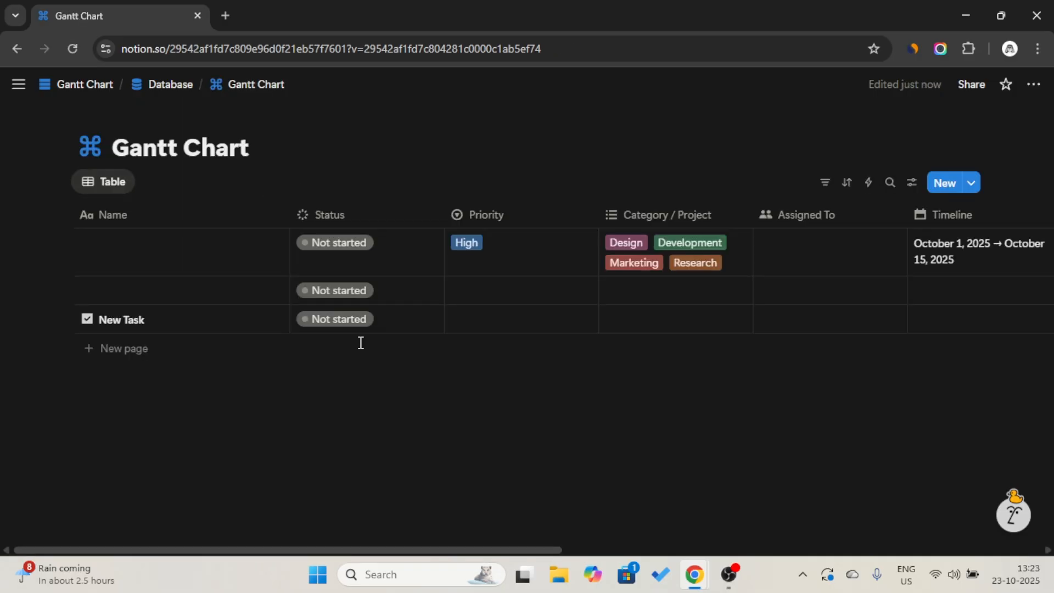
scroll(501, 334, right, 5)
scroll(501, 334, right, 7)
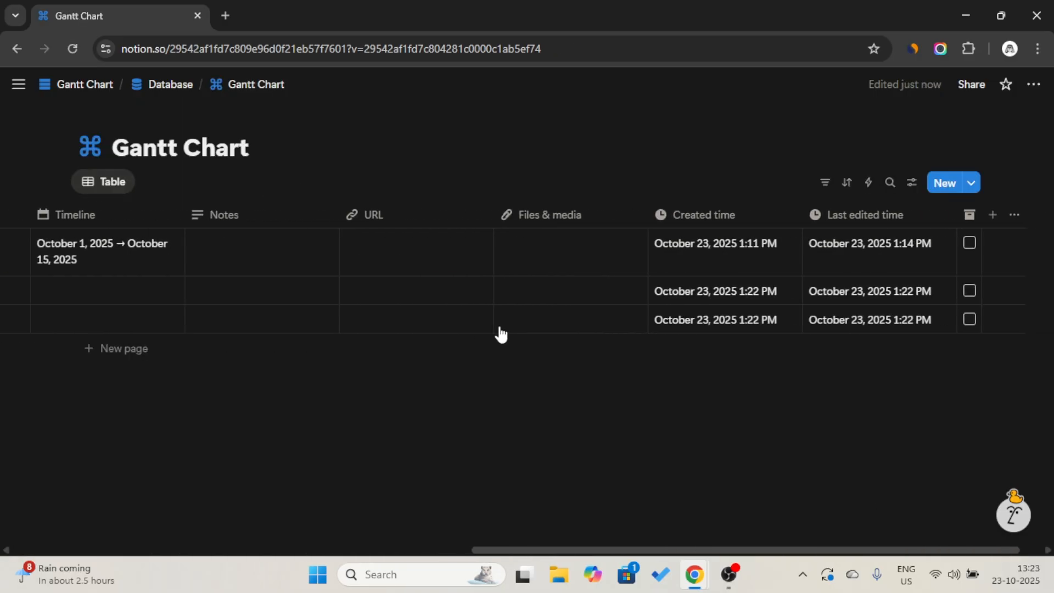
scroll(500, 334, left, 15)
scroll(500, 334, left, 2)
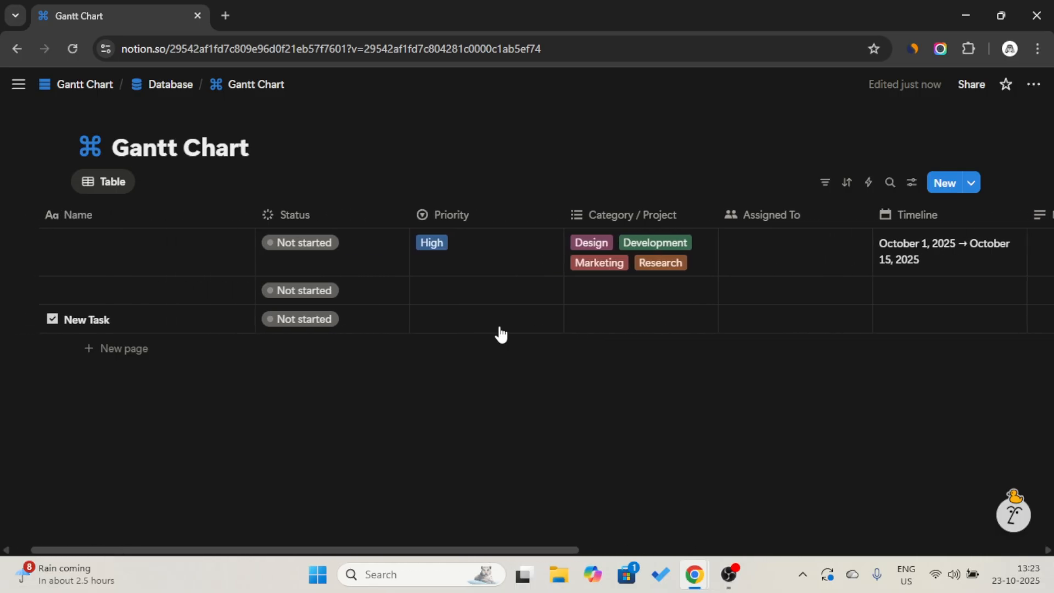
- Sort the database table by Last edited time in descending order and collapse the sort settings
click(847, 183)
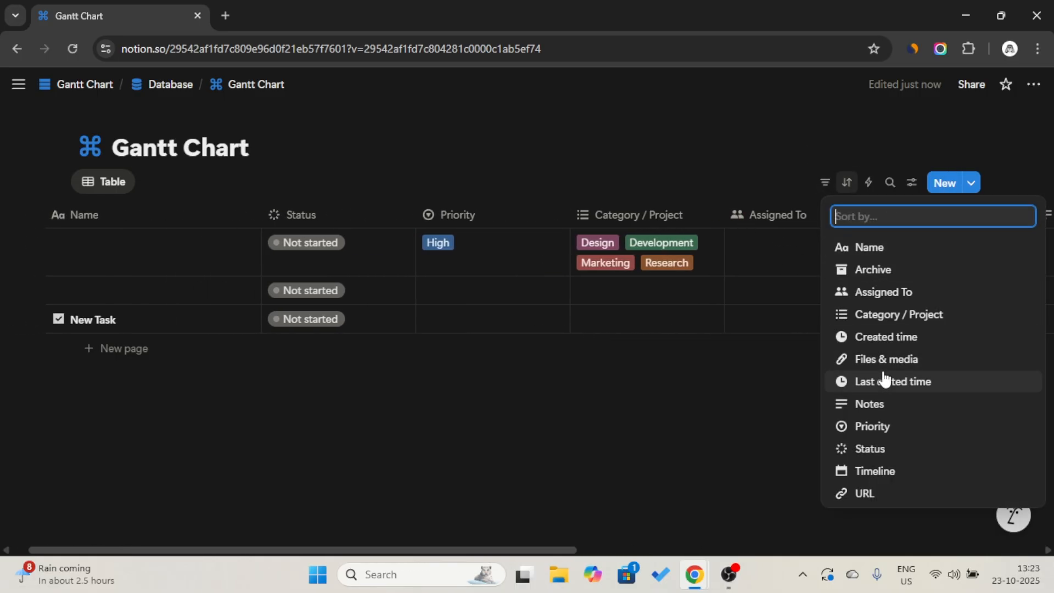
click(888, 382)
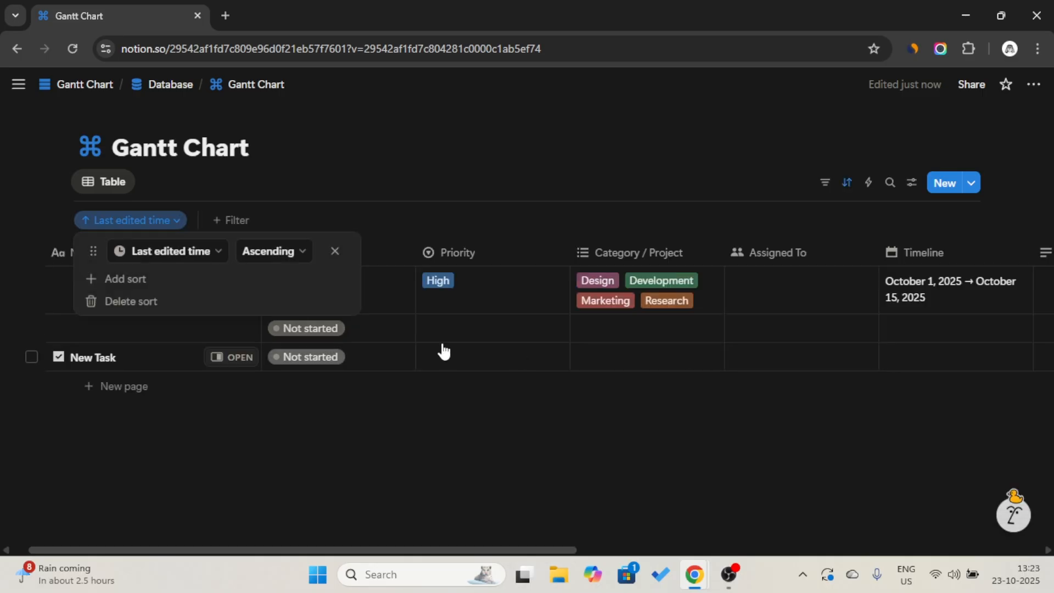
click(279, 250)
click(284, 300)
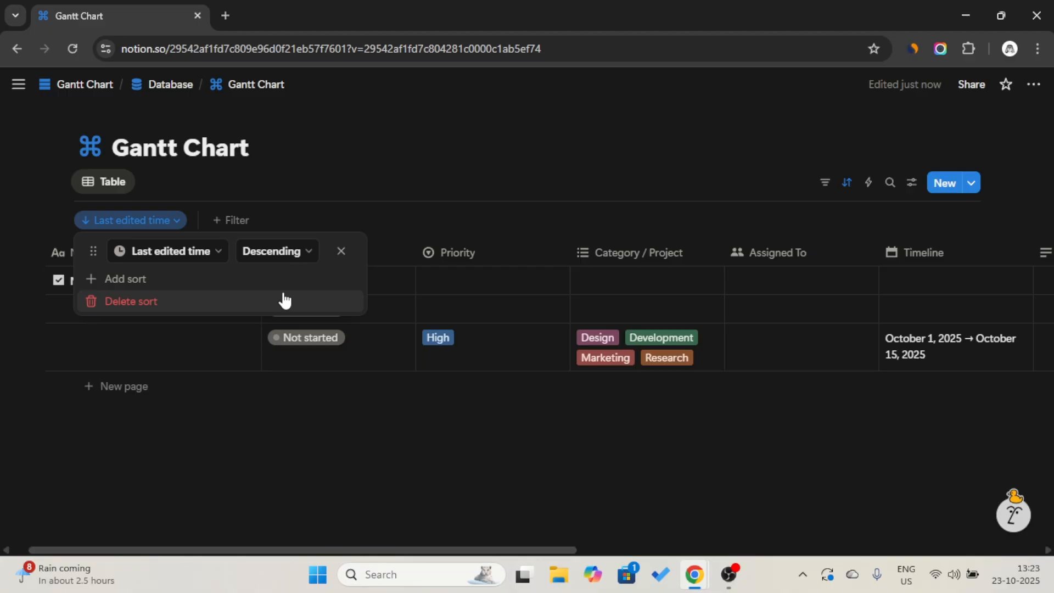
click(846, 183)
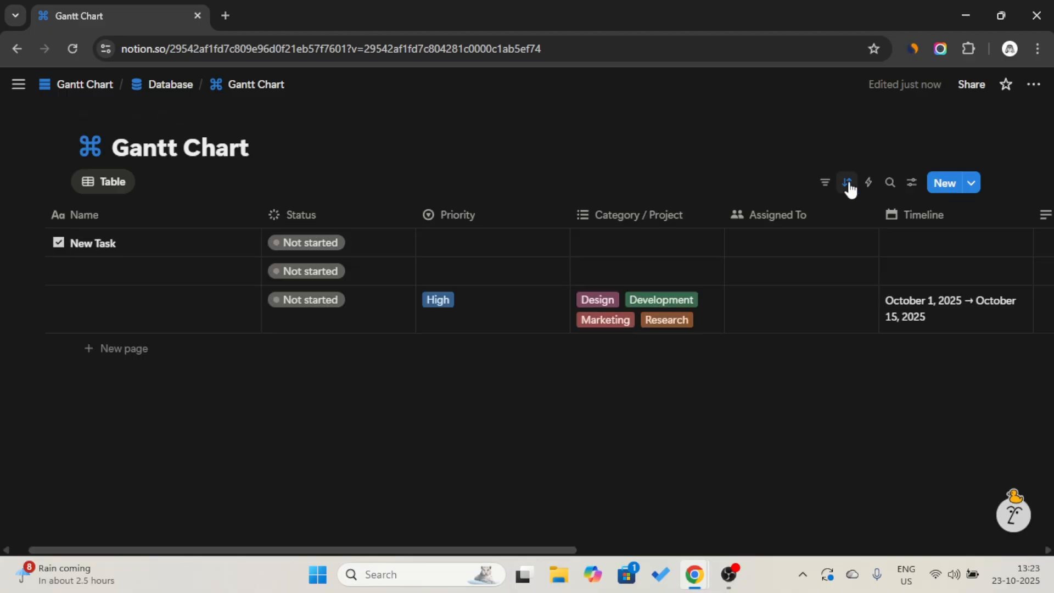
- On the main Gantt Chart page, add a toggle named "Backend" with the Database page moved inside it, and collapse it
click(170, 91)
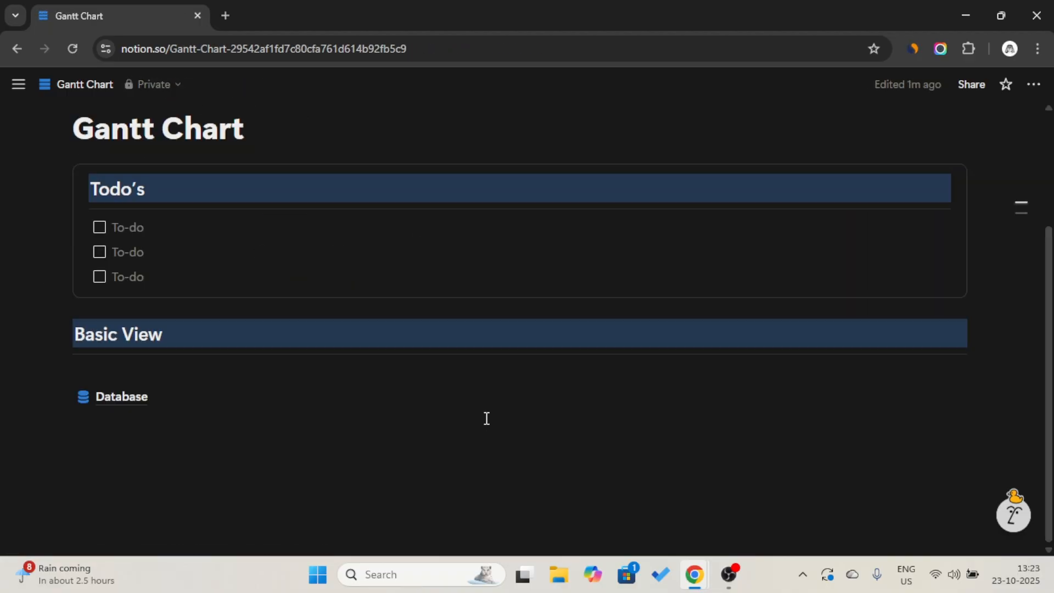
click(486, 419)
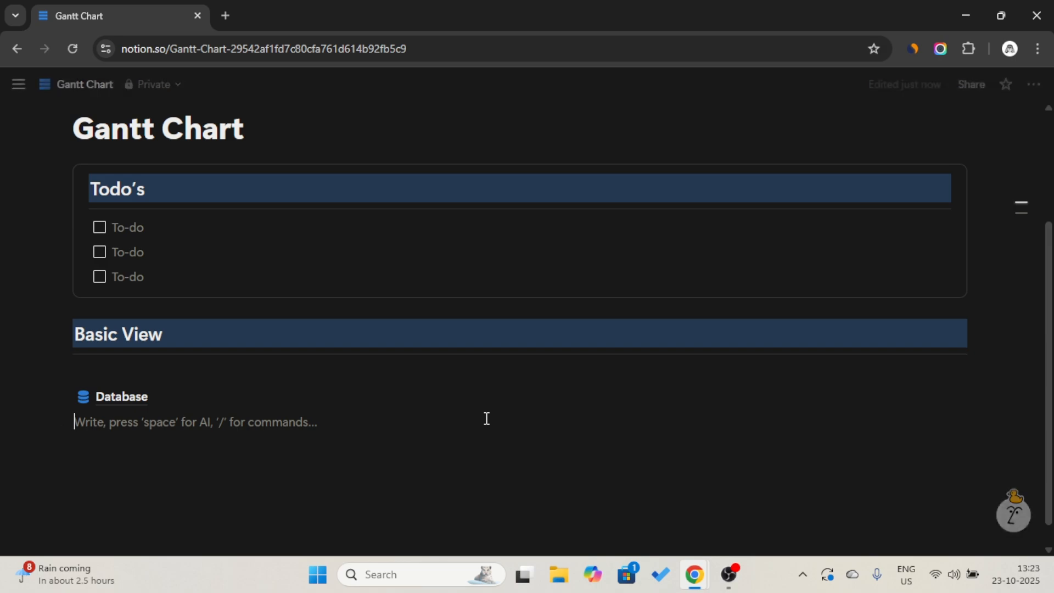
text(>)
key(Caps_Lock)
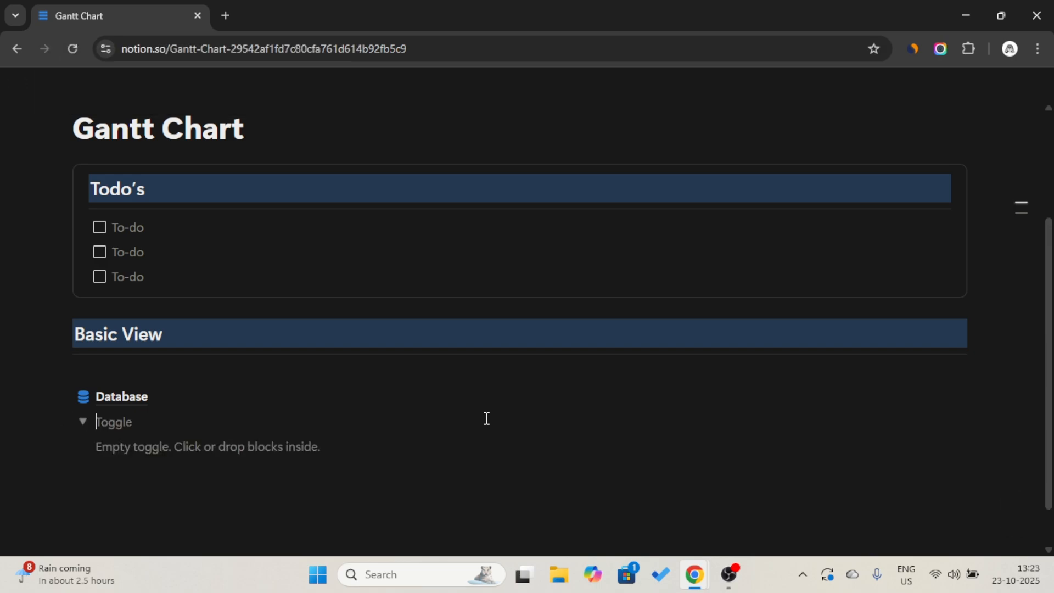
text(B)
key(Caps_Lock)
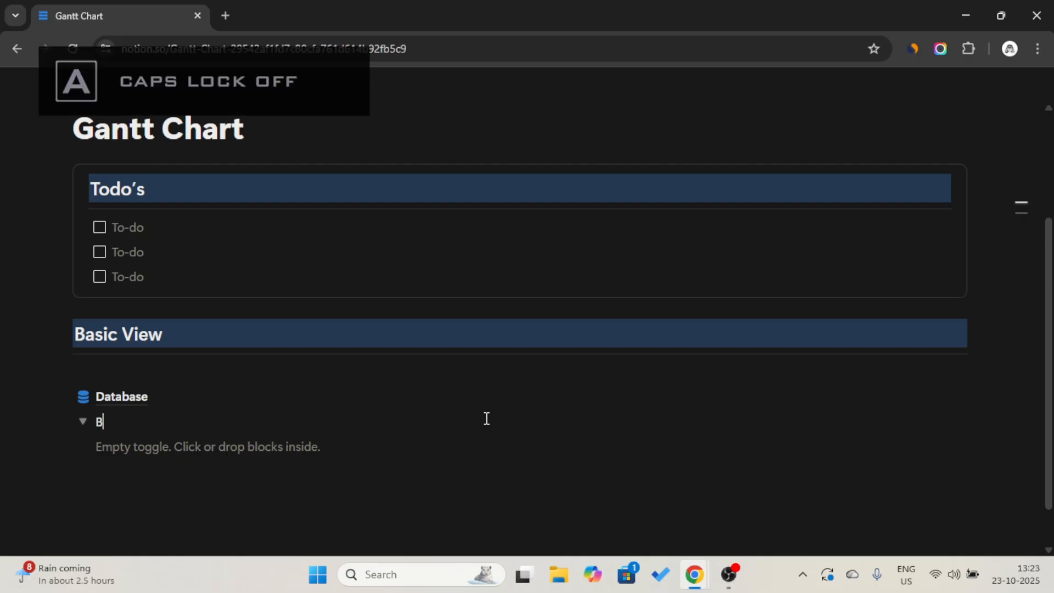
text(ackend)
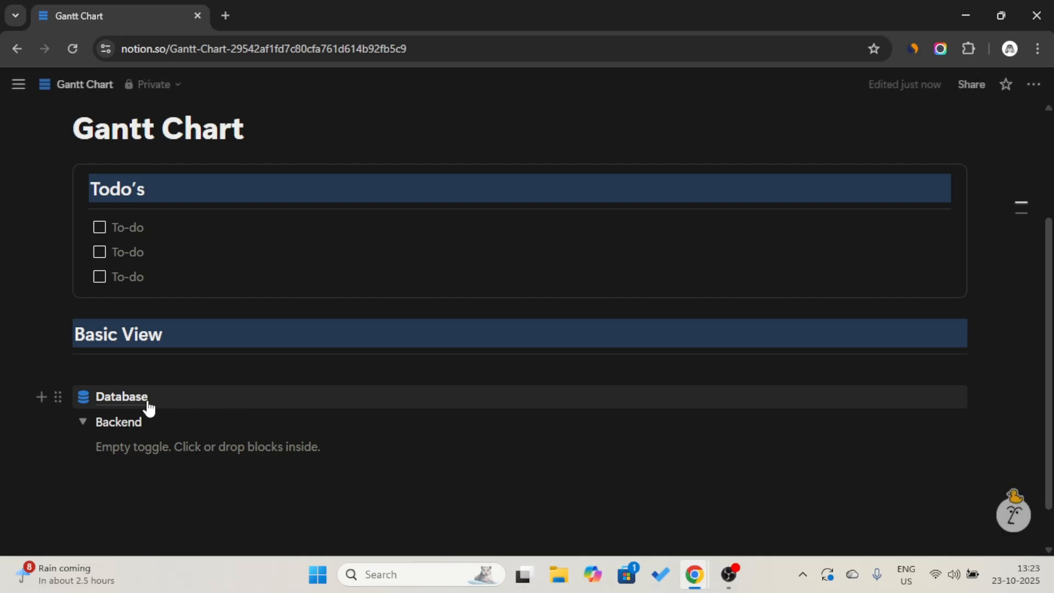
drag(57, 395, 108, 442)
click(83, 404)
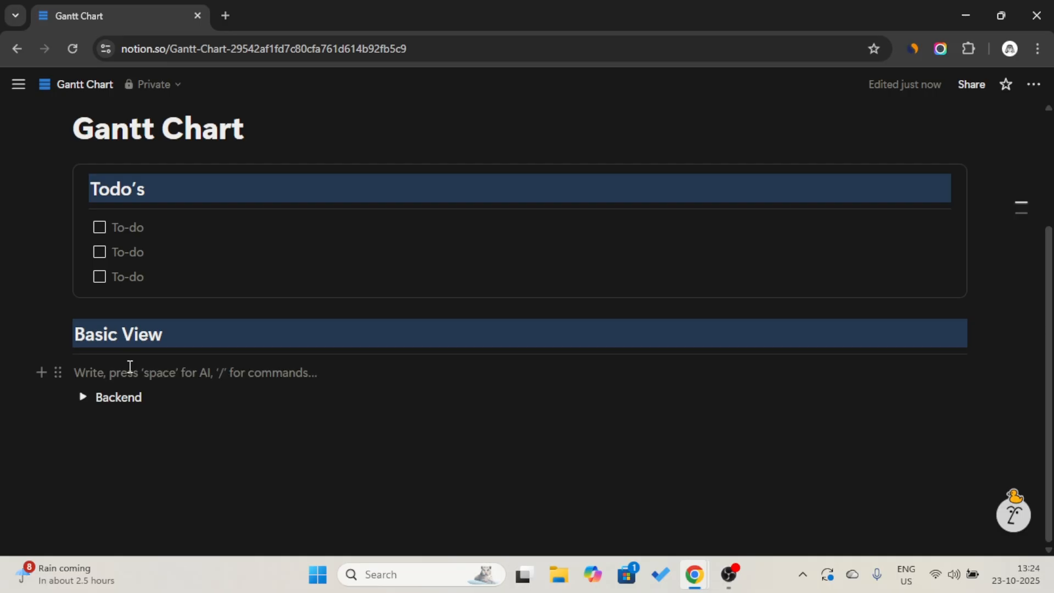
- Add blank lines below the Basic View heading and insert a divider directly above the Backend toggle
key(Return)
key(Return)
key(Return)
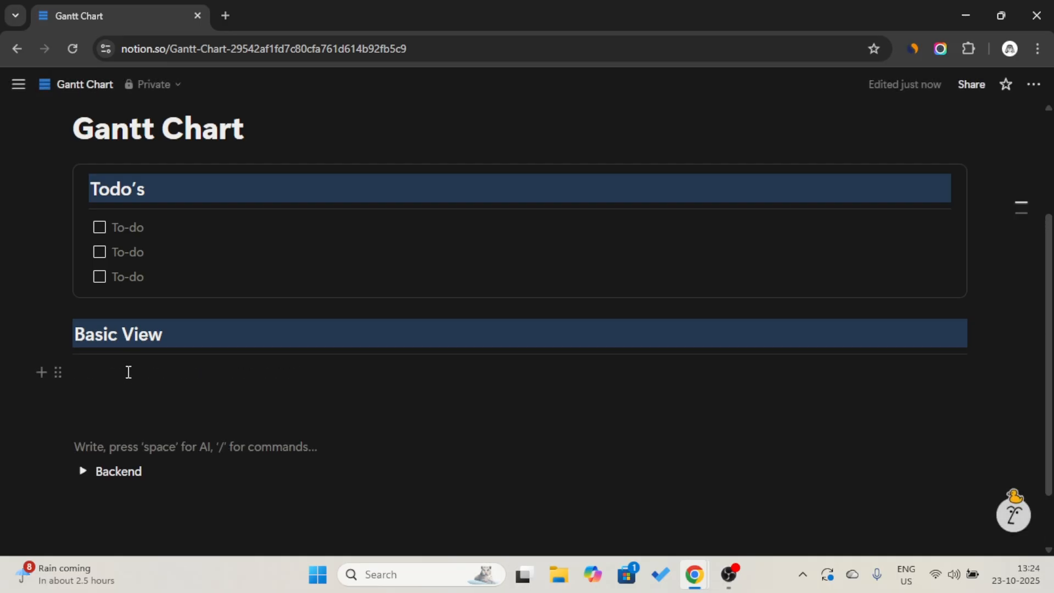
text(/div)
key(Return)
key(BackSpace)
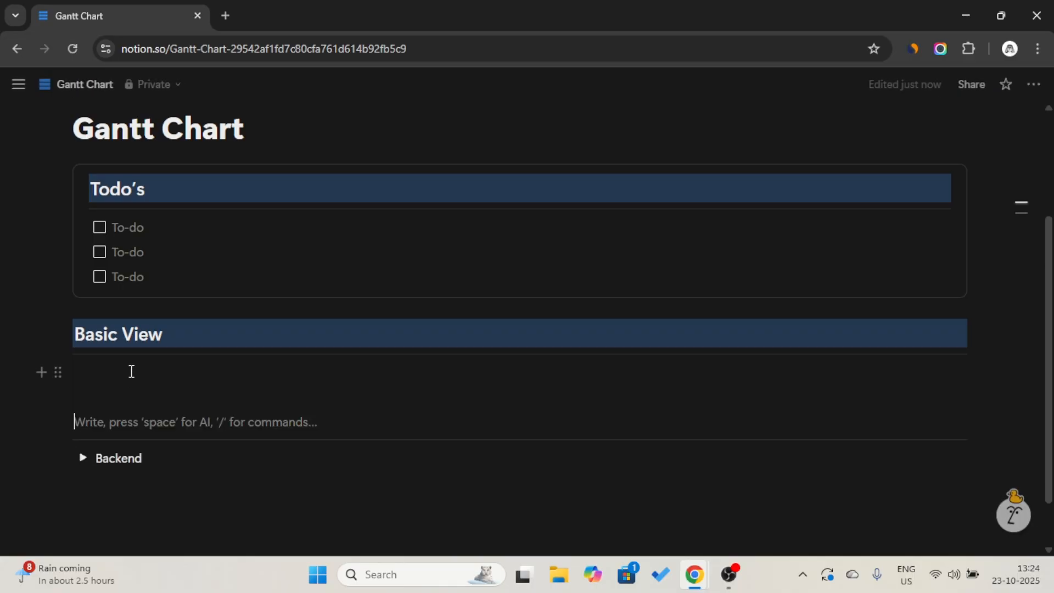
- Insert a linked view of the Gantt Chart data source under the Basic View heading, based on its existing Table view
key(Up)
key(Up)
key(Up)
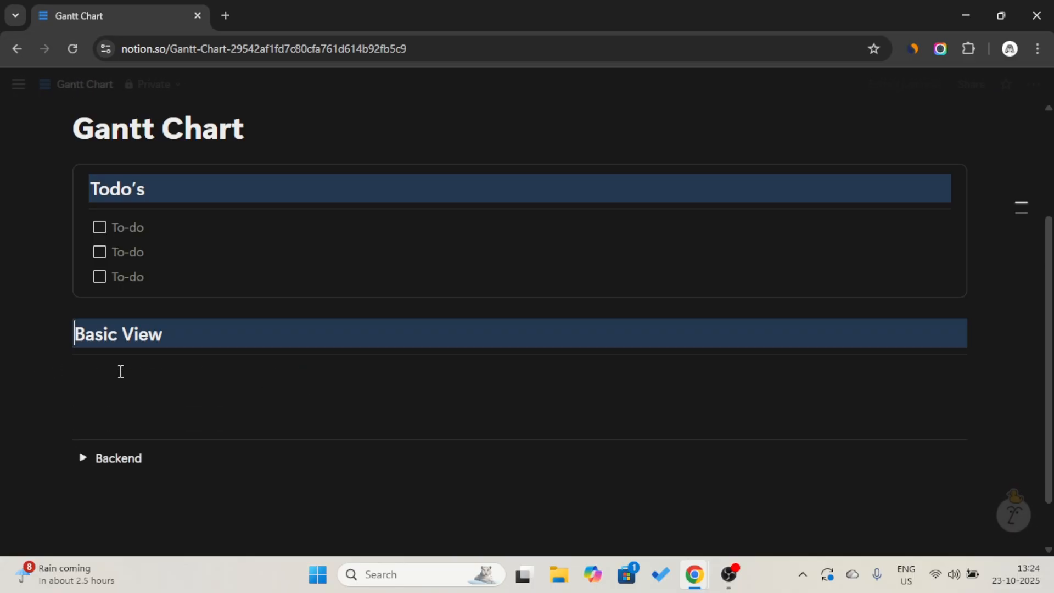
key(Down)
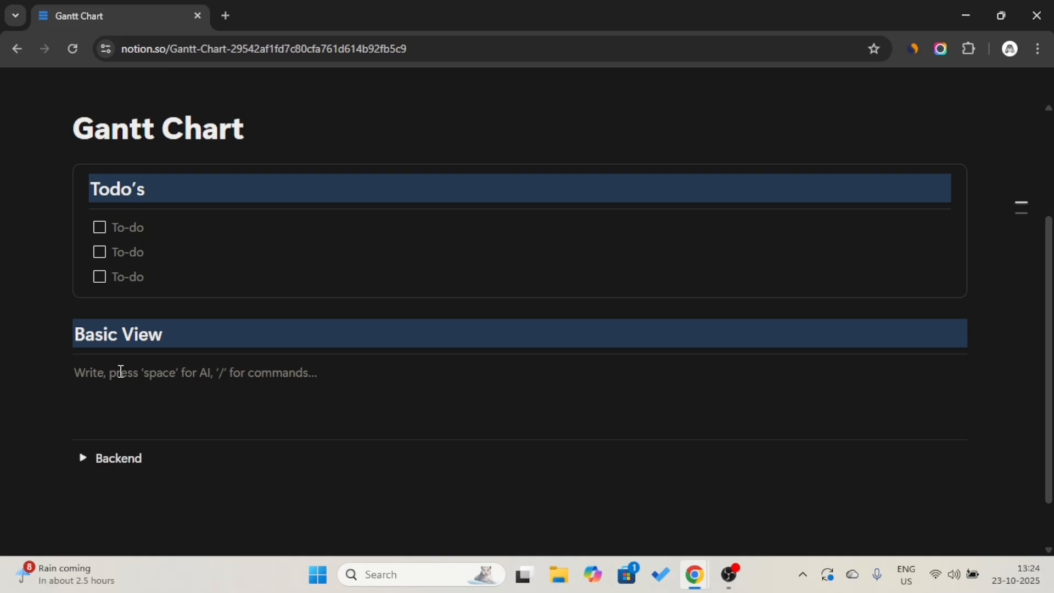
text(/linked)
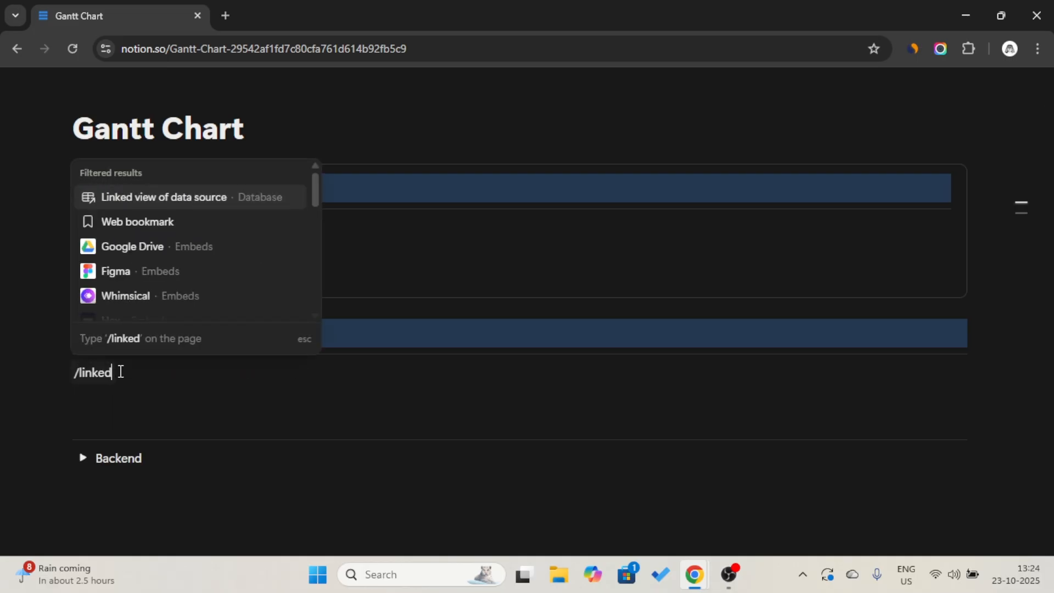
key(Return)
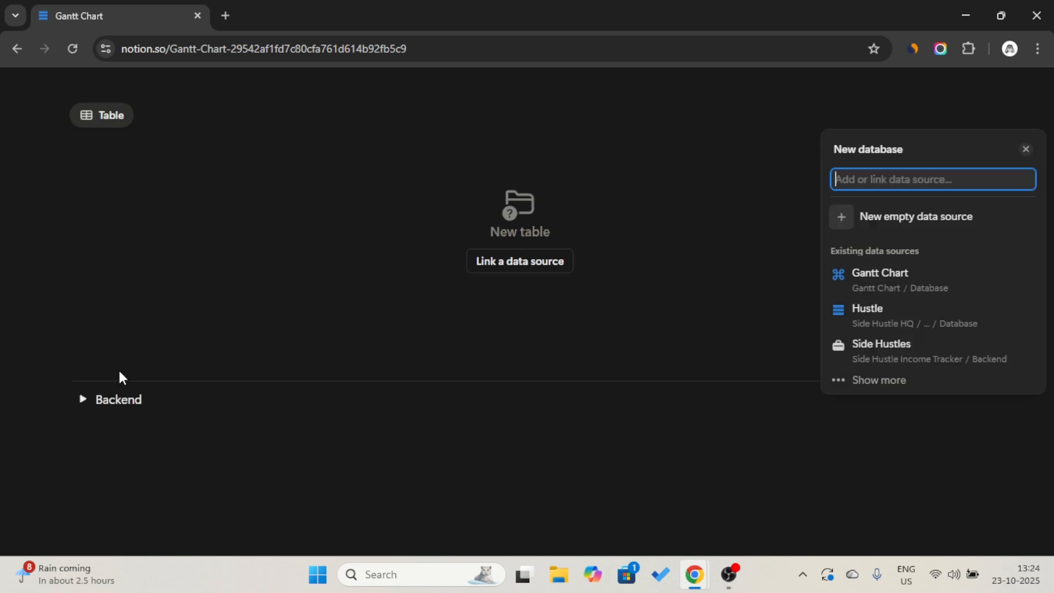
click(905, 288)
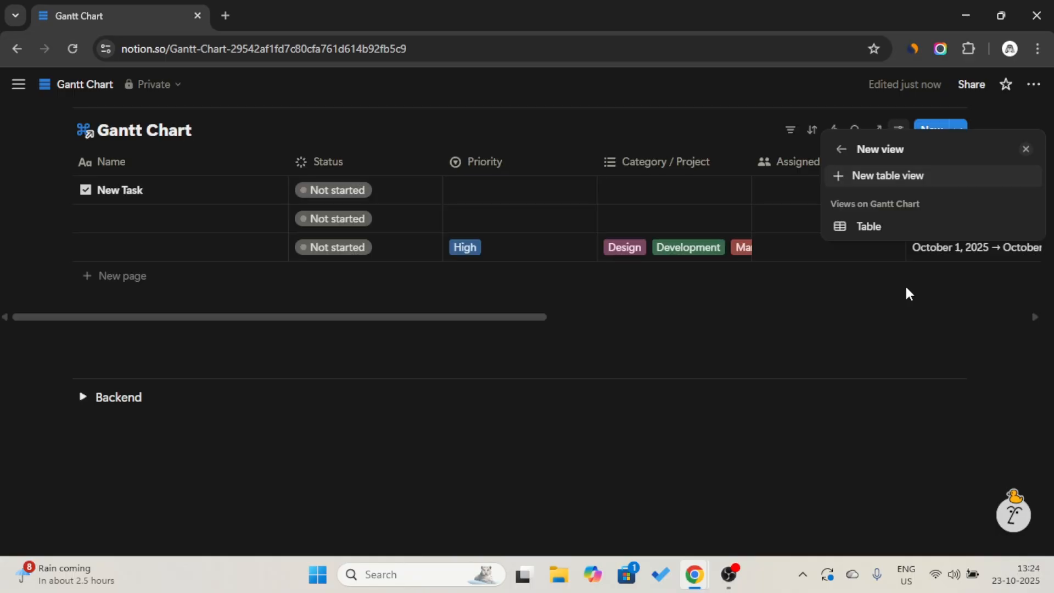
click(920, 228)
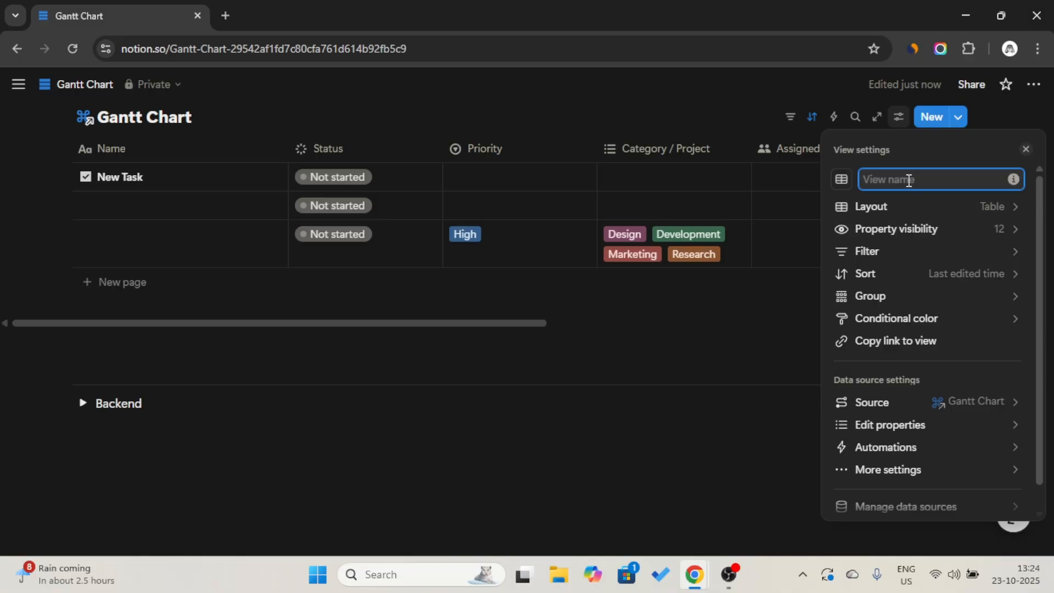
- Name the linked database view "Timeline" and hide the database title
key(Caps_Lock)
text(T)
key(Caps_Lock)
text(imelin)
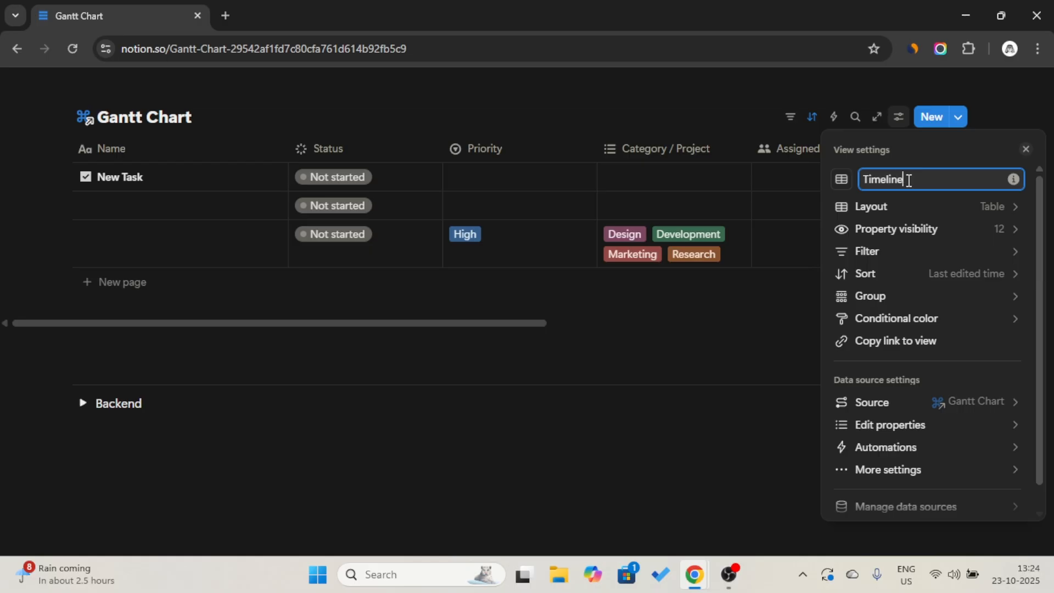
text(e)
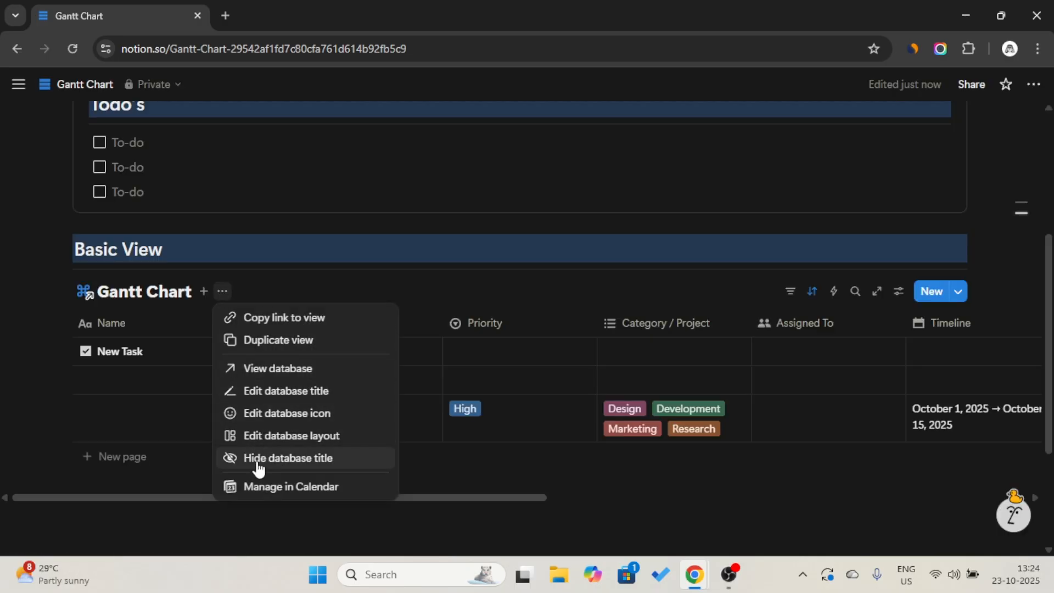
click(253, 461)
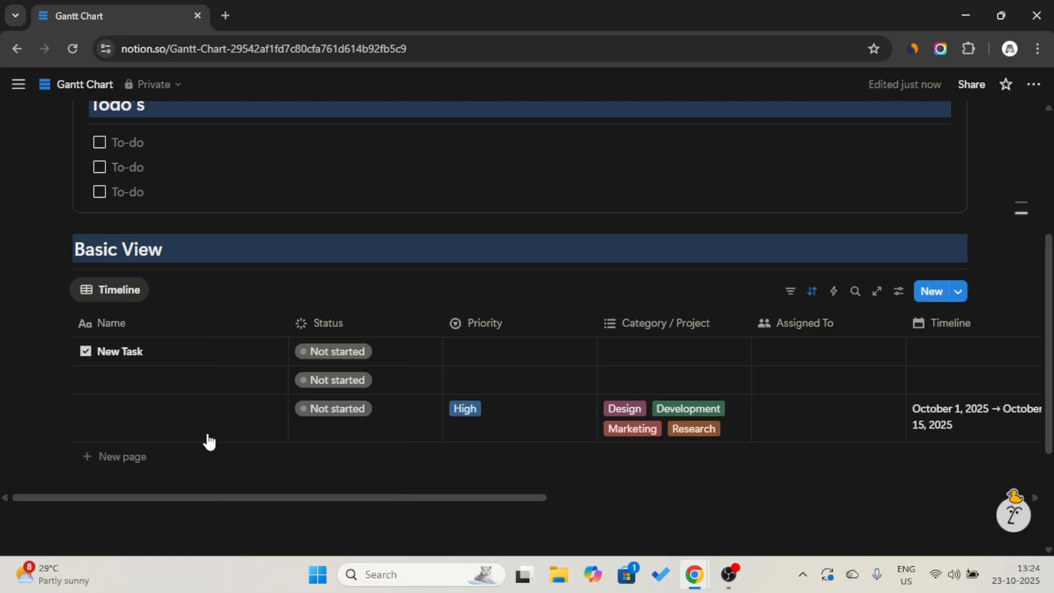
- Give the Timeline view a filled clock icon, found by searching the icons for "tim"
click(123, 292)
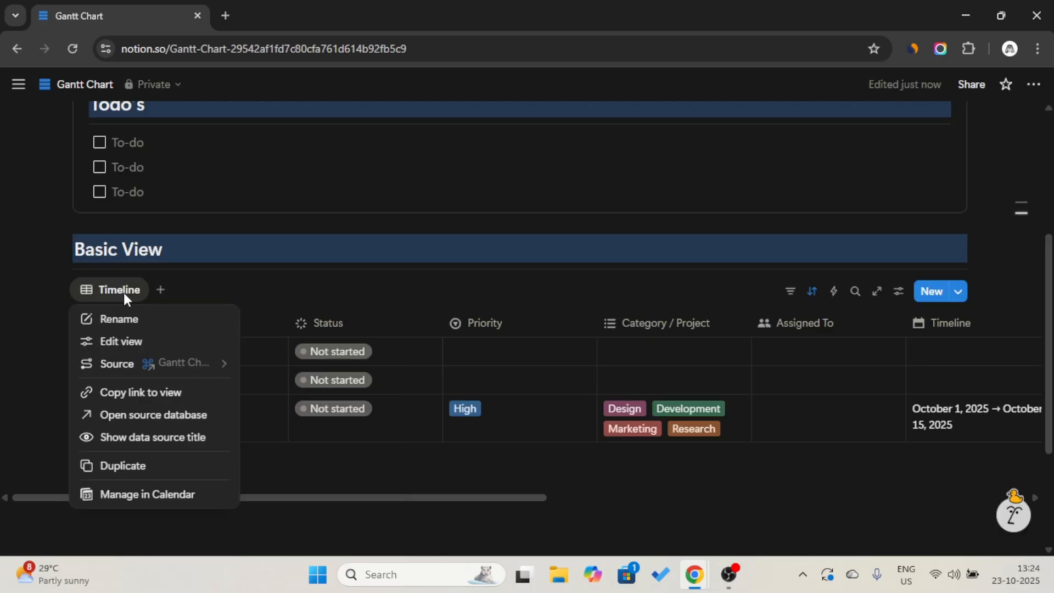
click(121, 324)
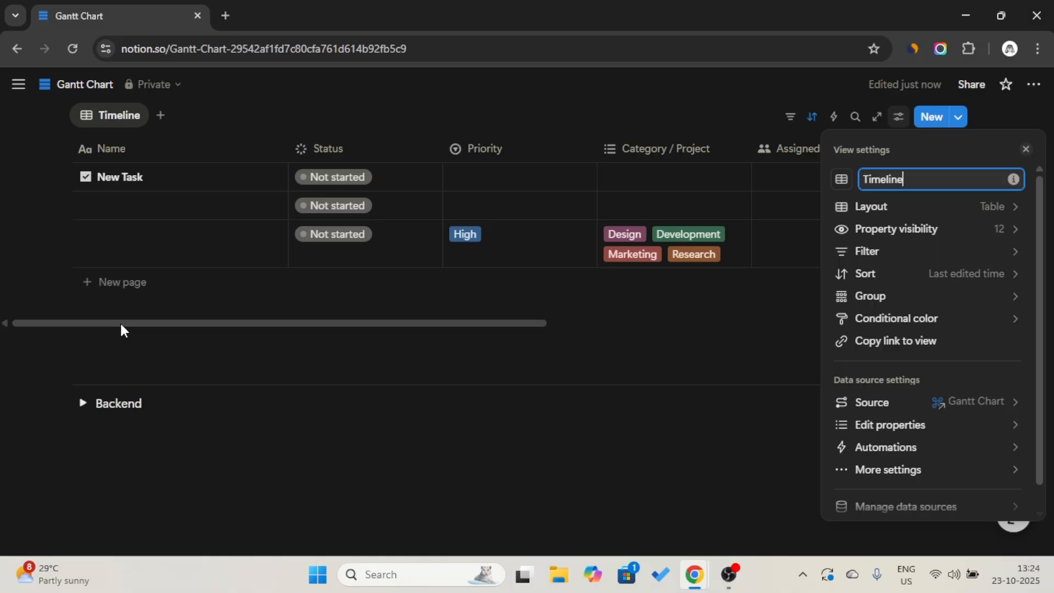
click(843, 178)
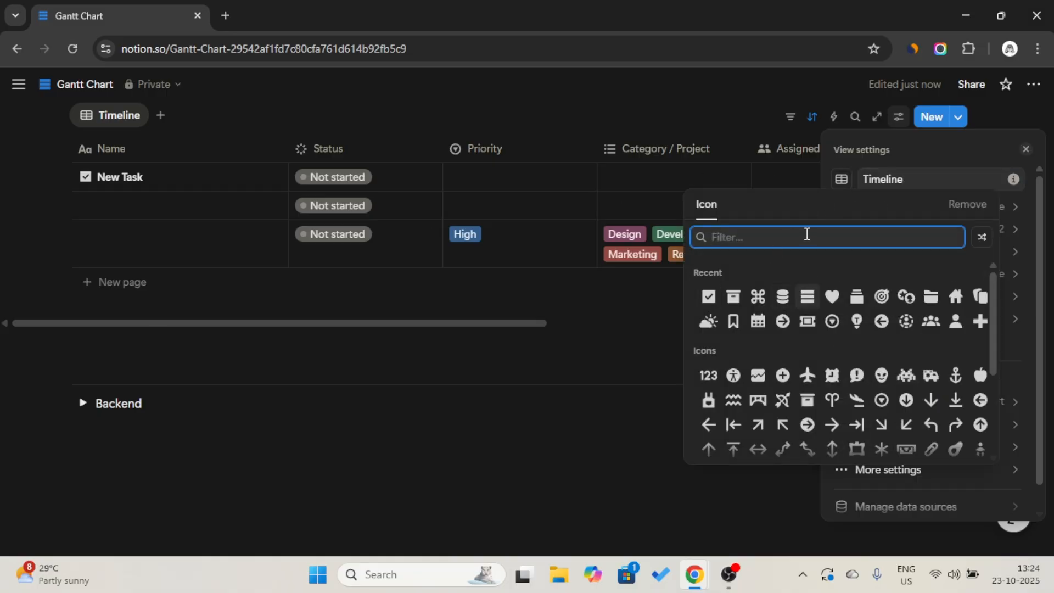
text(tim)
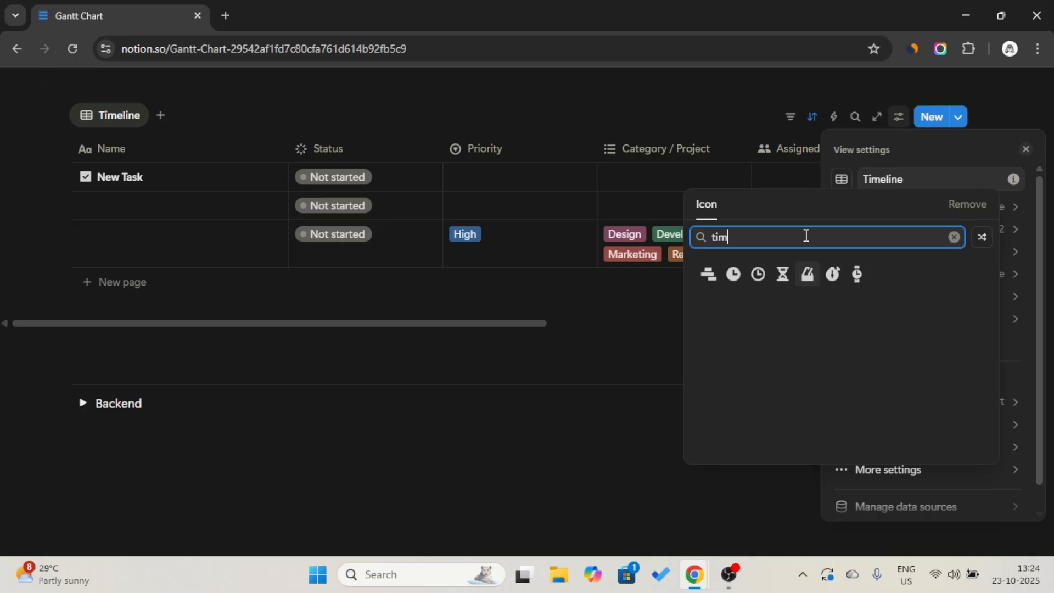
click(733, 275)
click(721, 314)
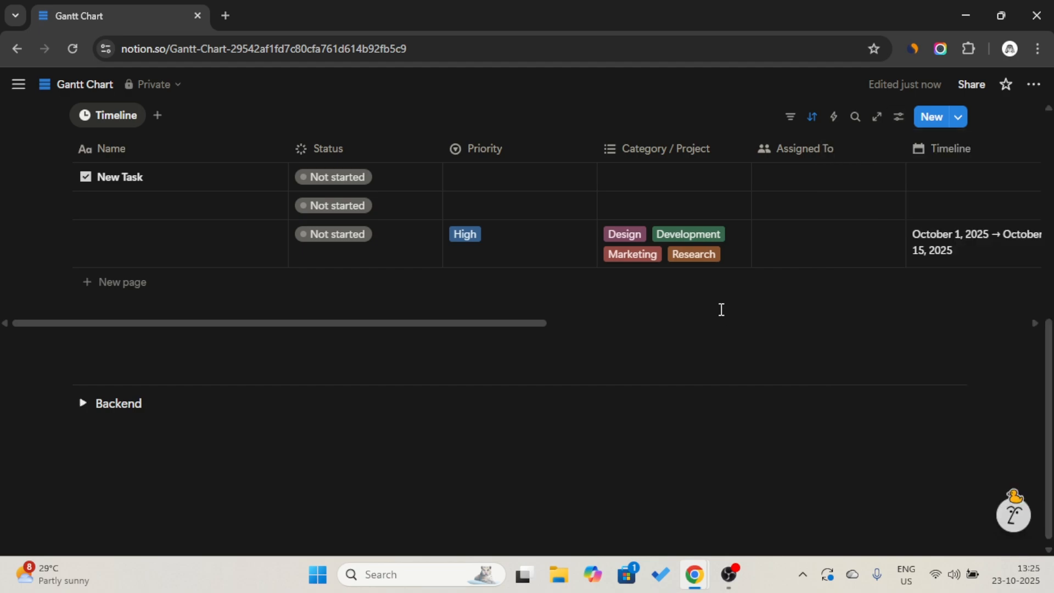
- Change the layout of the Timeline view under Basic View from Table to Timeline
scroll(720, 309, up, 3)
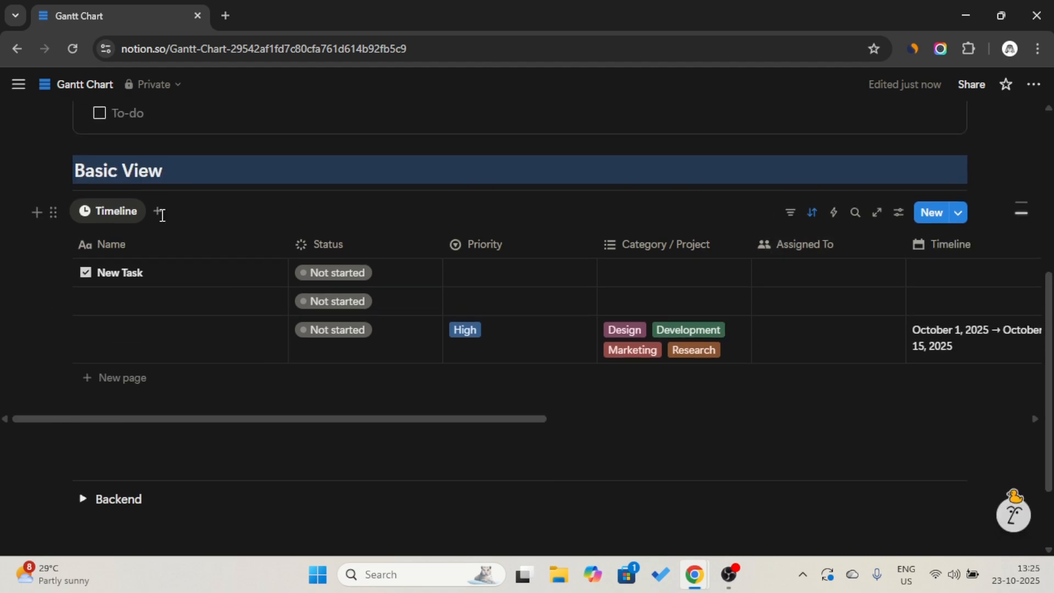
click(124, 211)
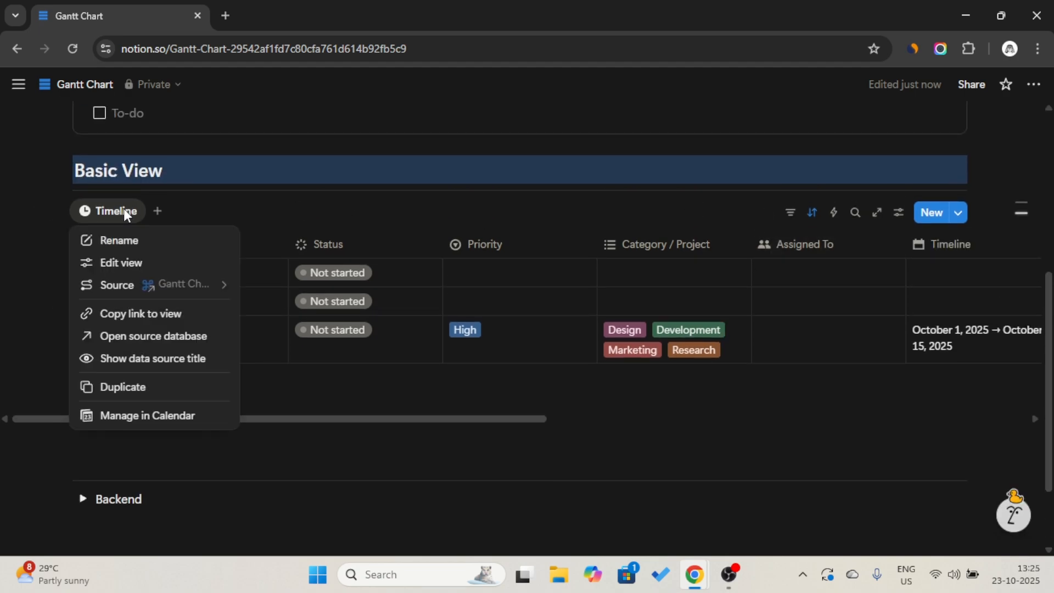
click(125, 263)
click(936, 231)
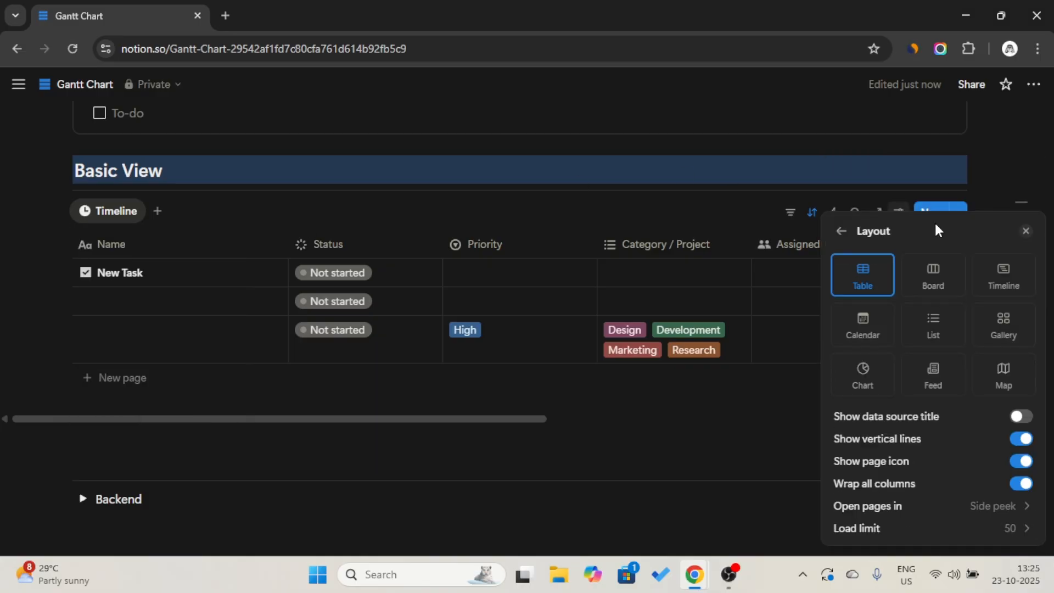
click(1004, 277)
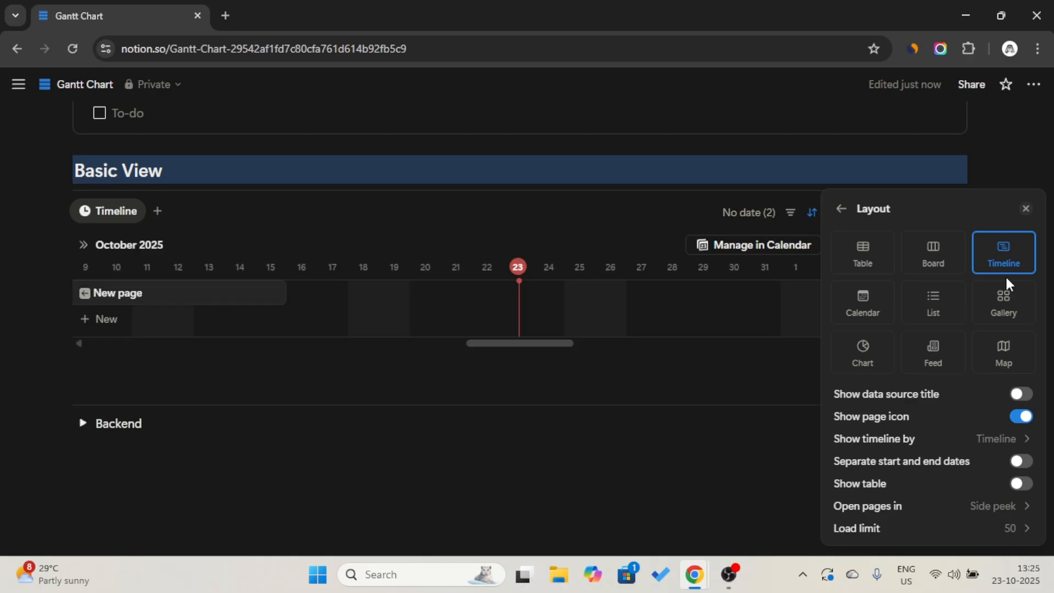
- Show the Category / Project, Status, Timeline and Archive properties in the Timeline view and close its settings
click(841, 211)
click(908, 269)
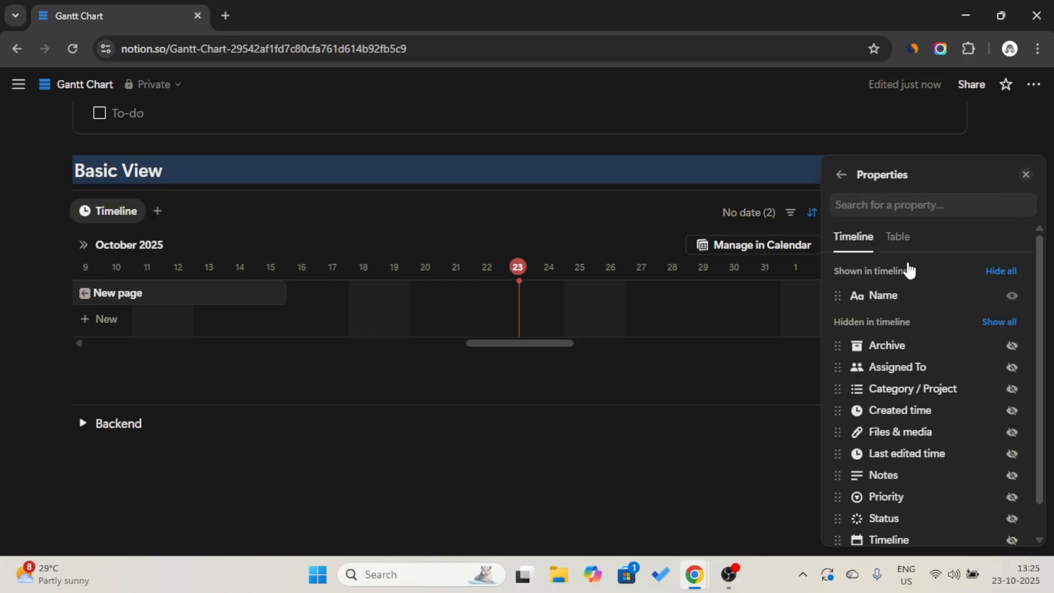
scroll(1013, 356, down, 1)
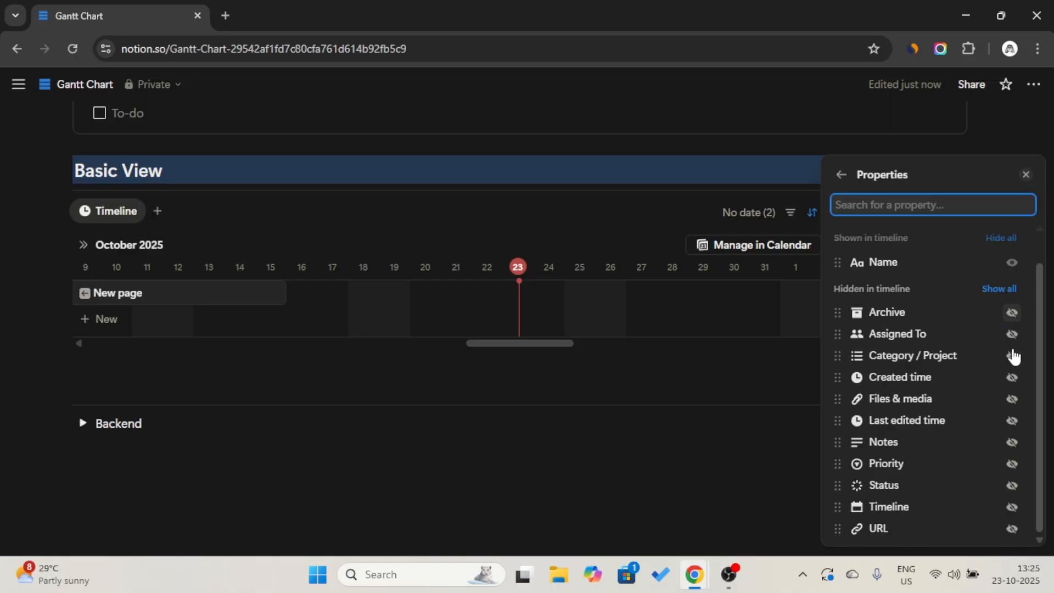
click(1012, 356)
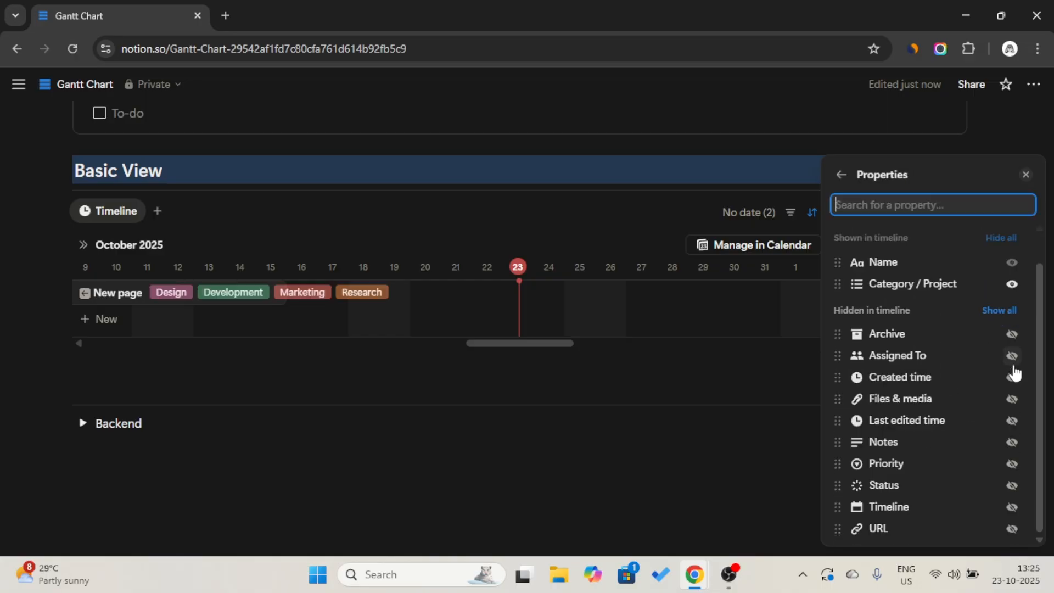
click(1012, 485)
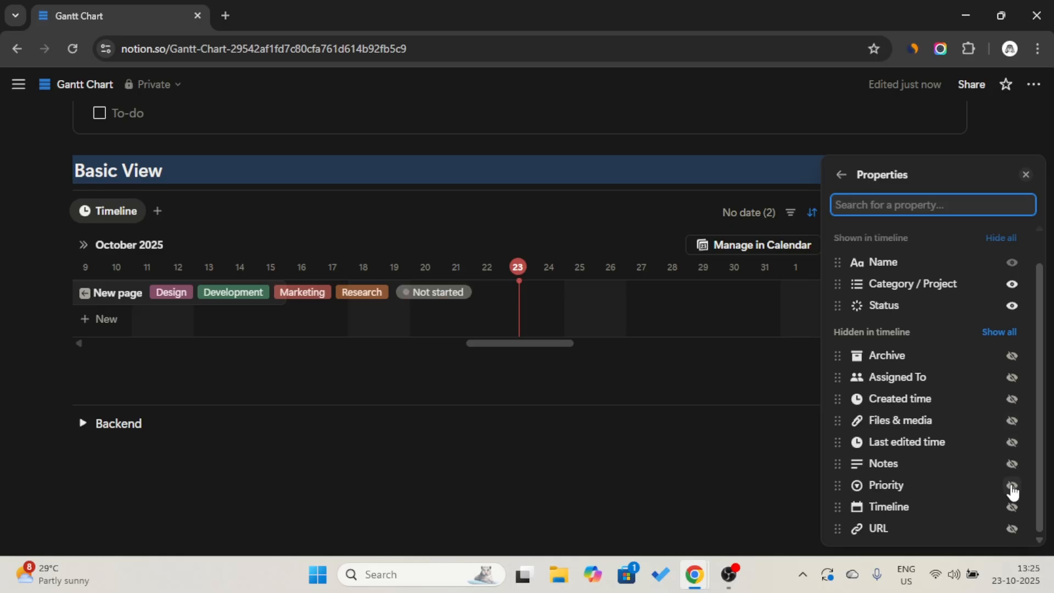
click(1012, 509)
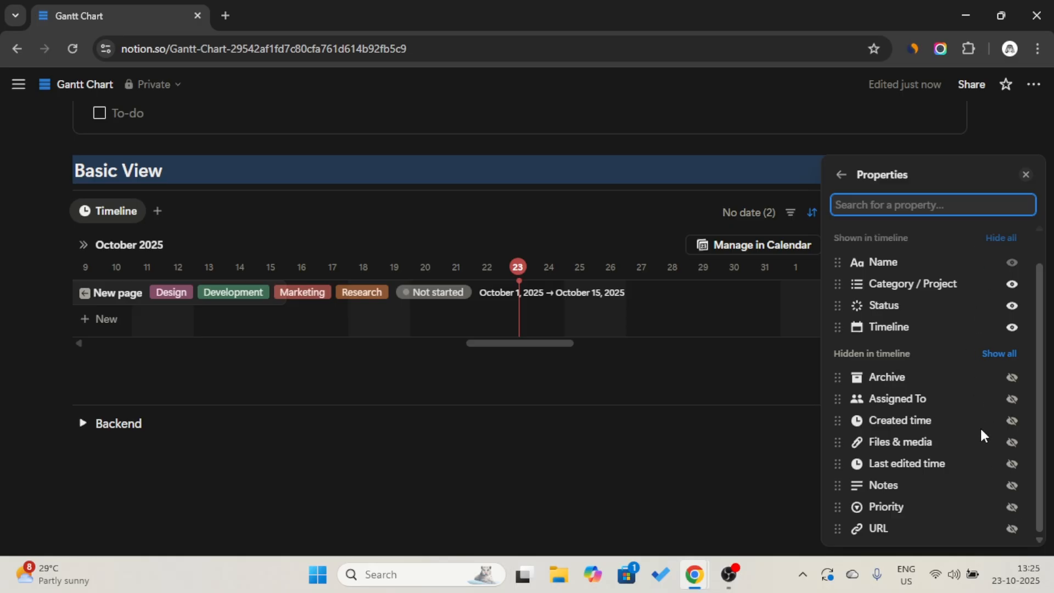
click(1012, 377)
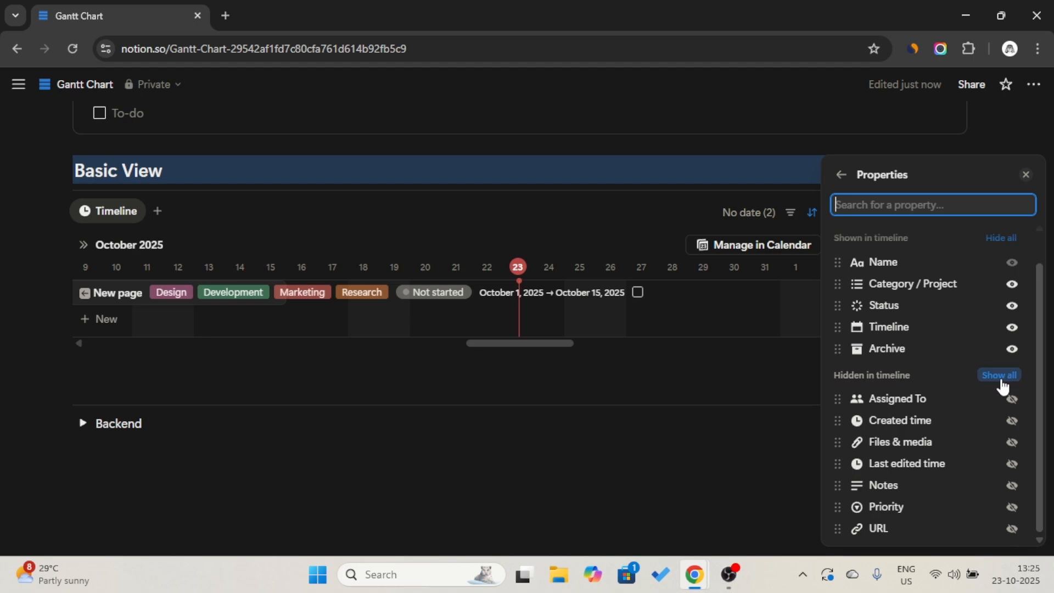
click(805, 385)
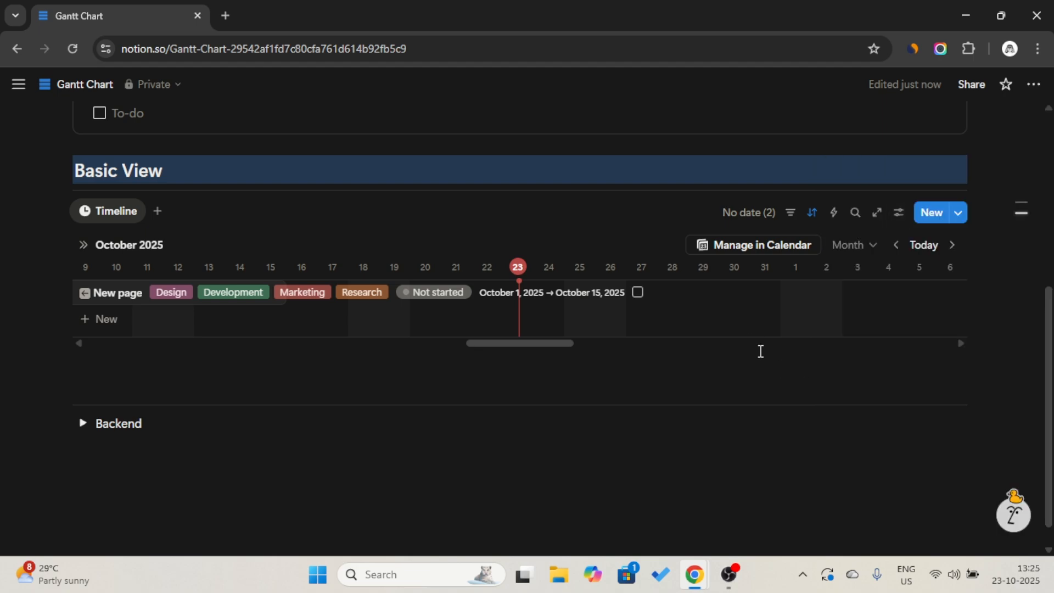
- Add a conditional color rule to the Timeline view for pages whose Priority is High
click(110, 224)
click(120, 263)
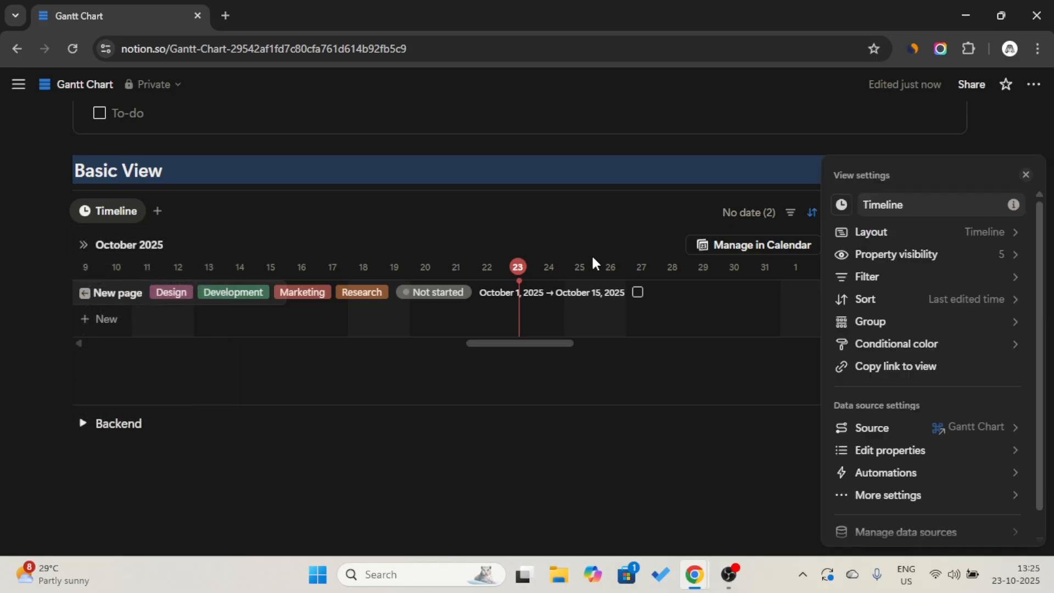
click(925, 345)
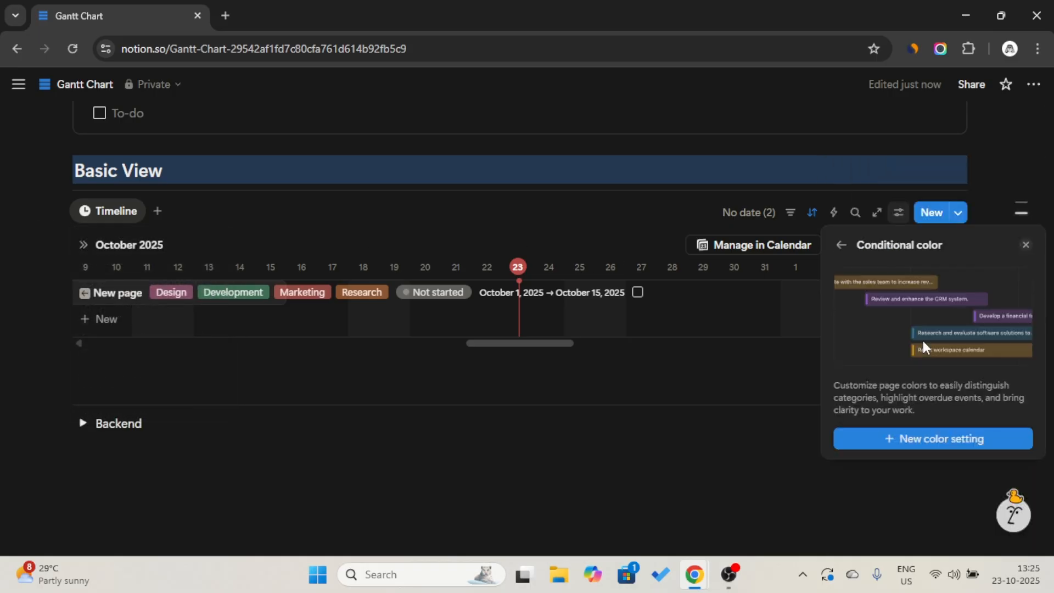
click(908, 440)
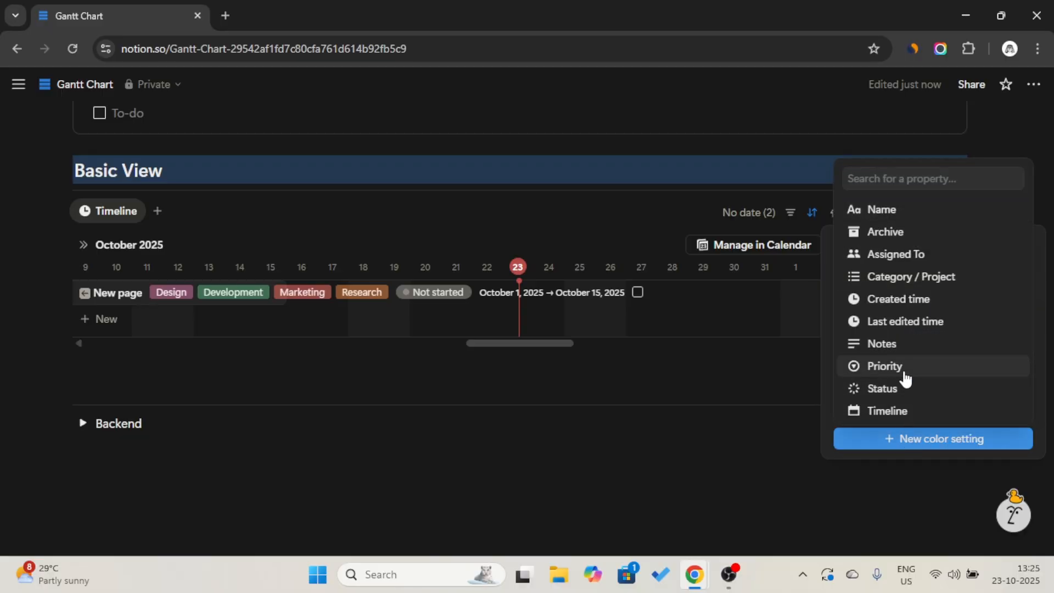
click(875, 367)
click(894, 283)
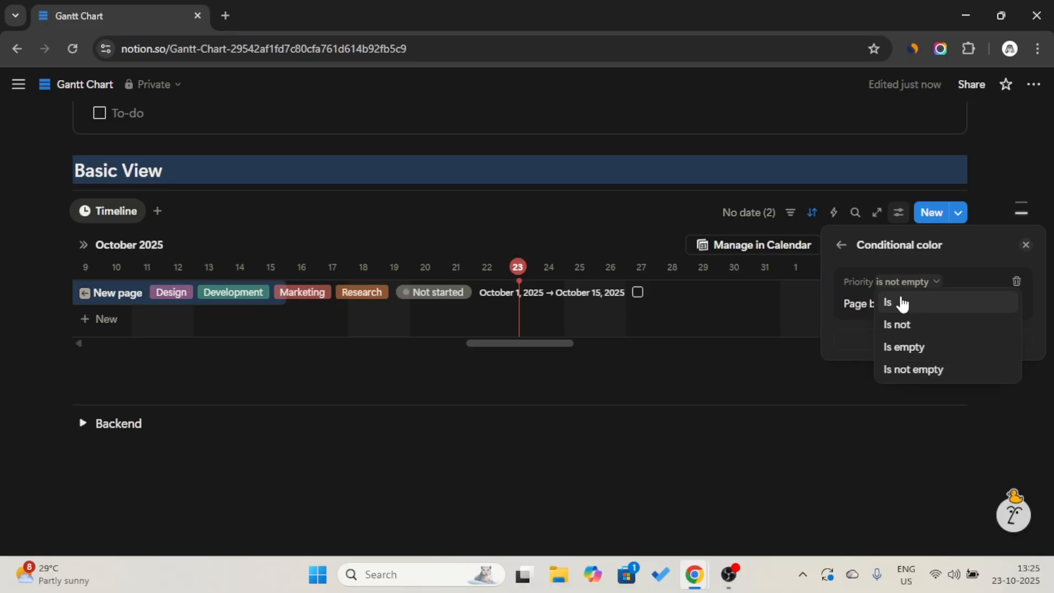
click(898, 302)
click(919, 308)
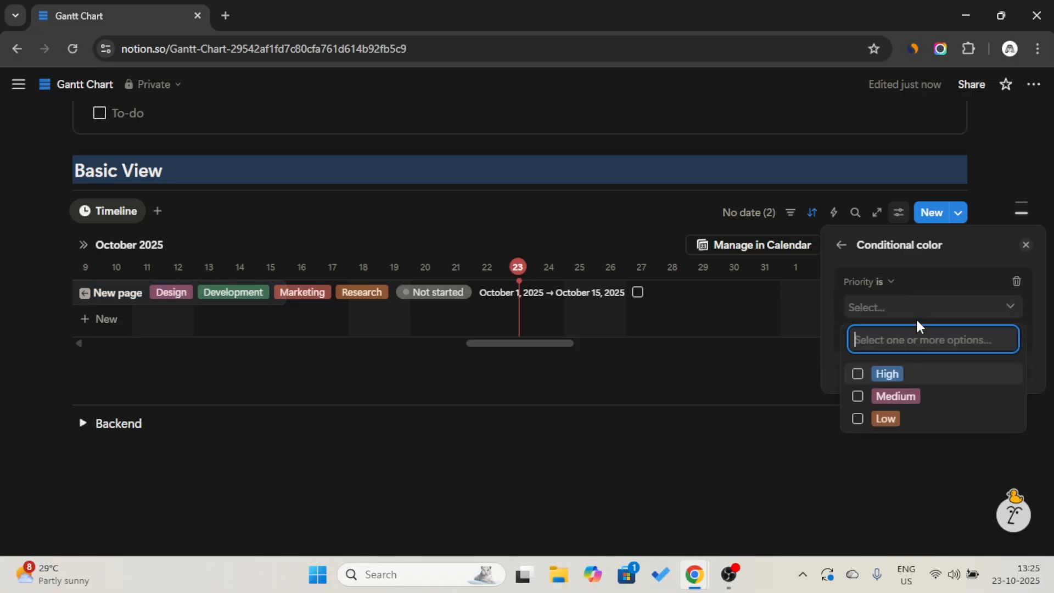
click(858, 375)
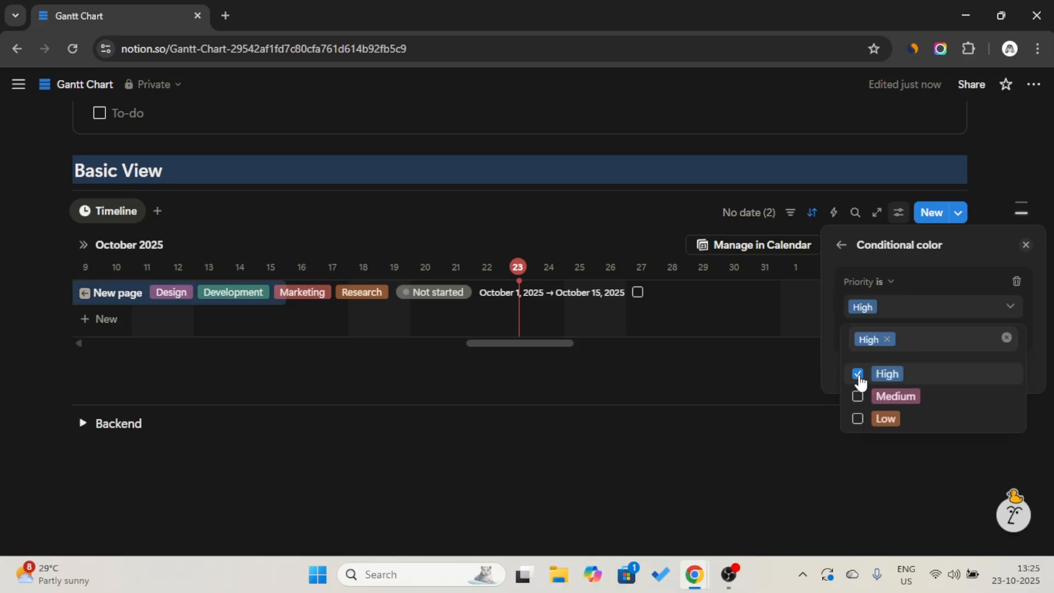
click(825, 318)
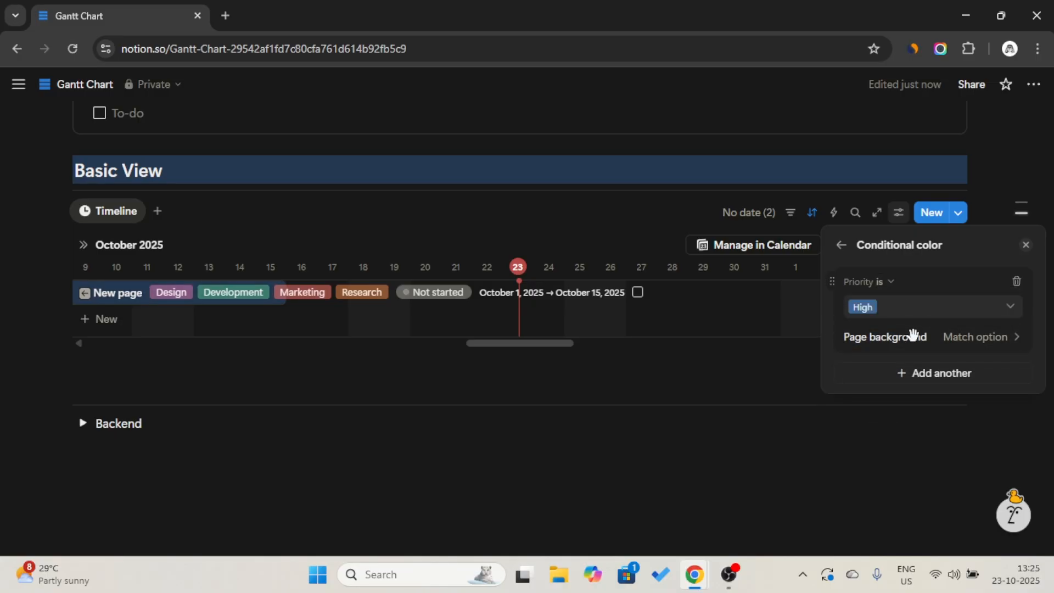
- Set the page background of the High priority color rule to red
click(987, 346)
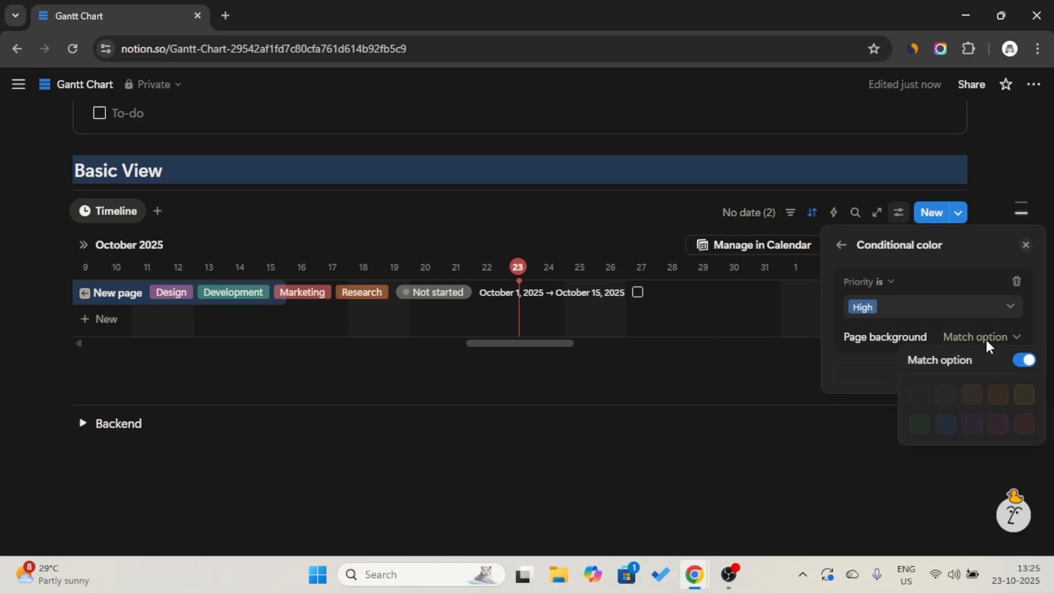
click(1022, 427)
click(889, 417)
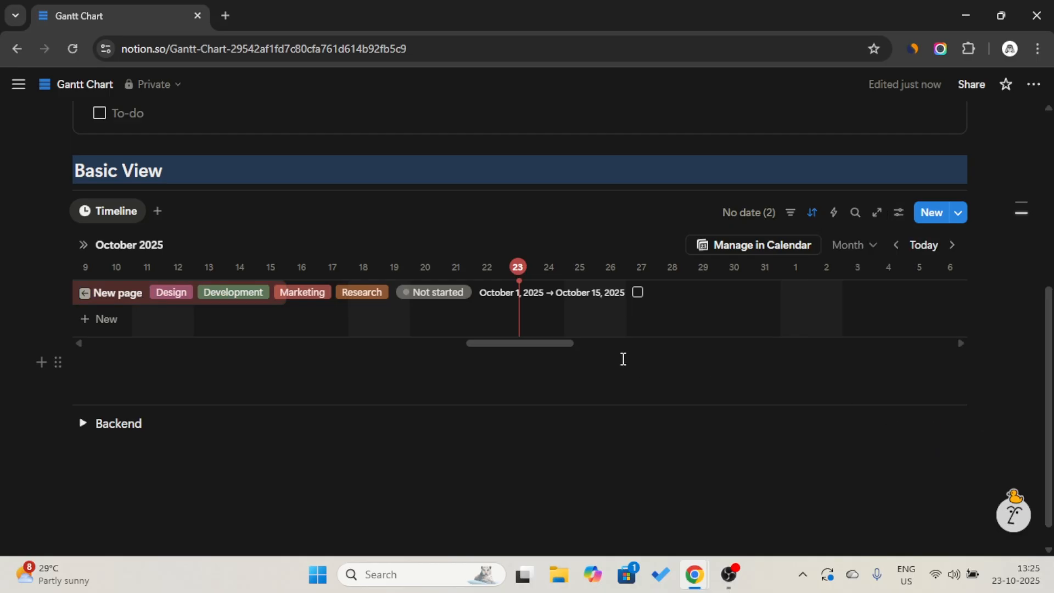
- Hide the Category / Project property in the Timeline view
scroll(581, 332, left, 8)
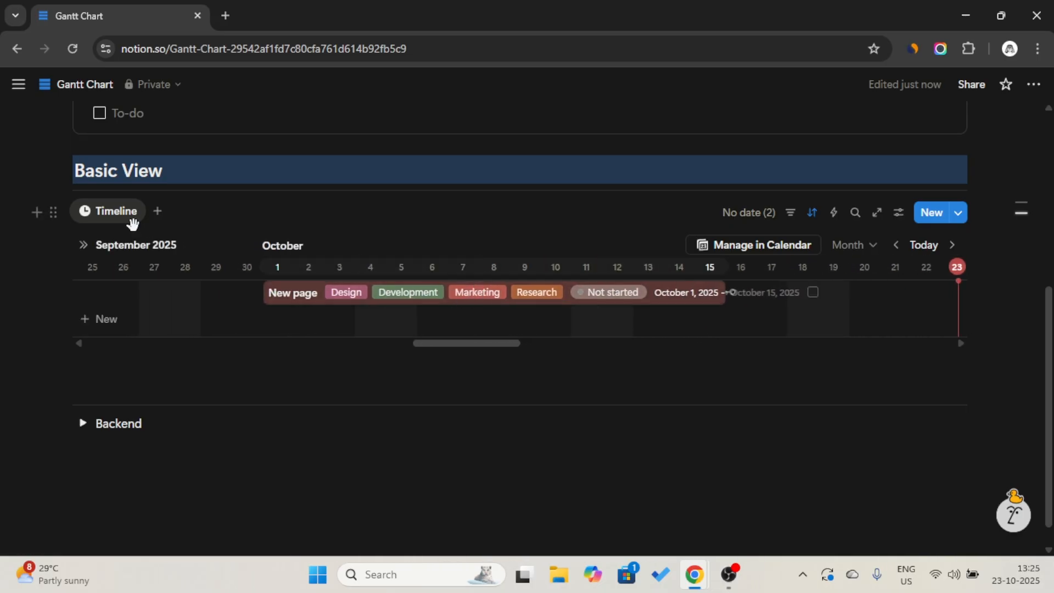
click(111, 217)
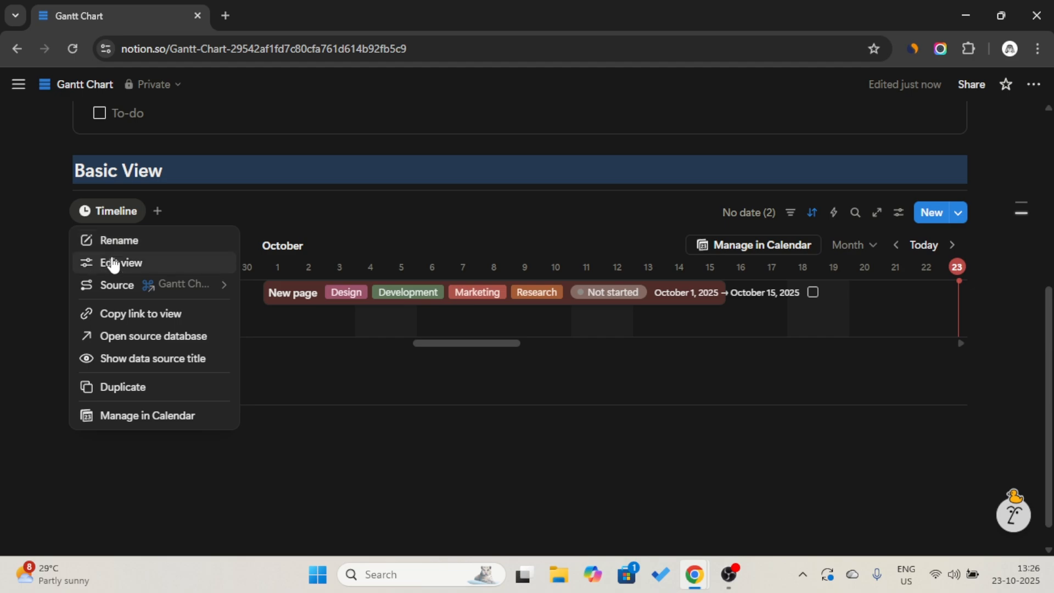
click(112, 258)
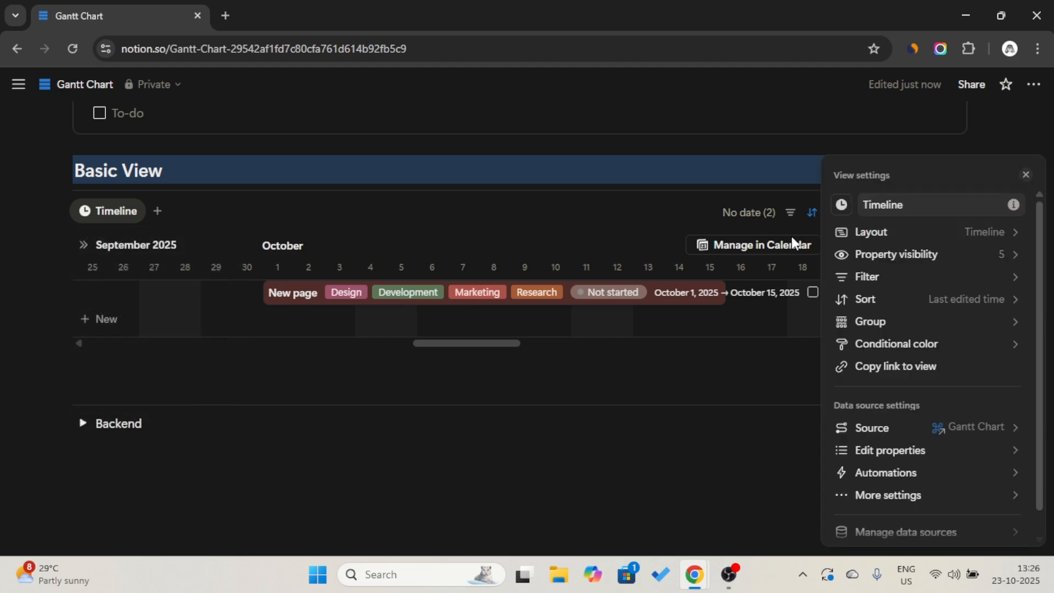
click(915, 257)
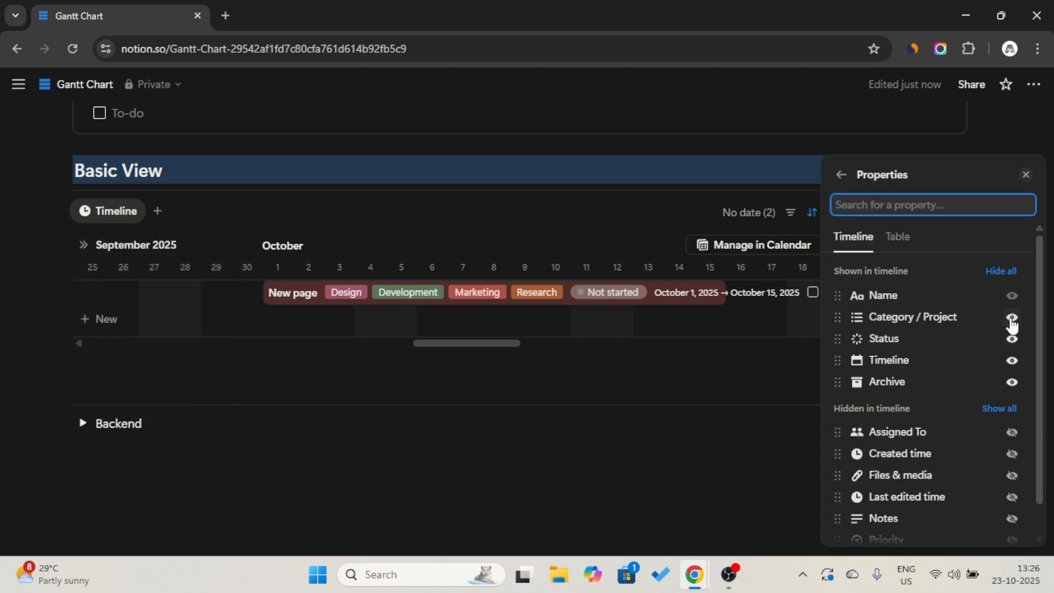
click(1011, 317)
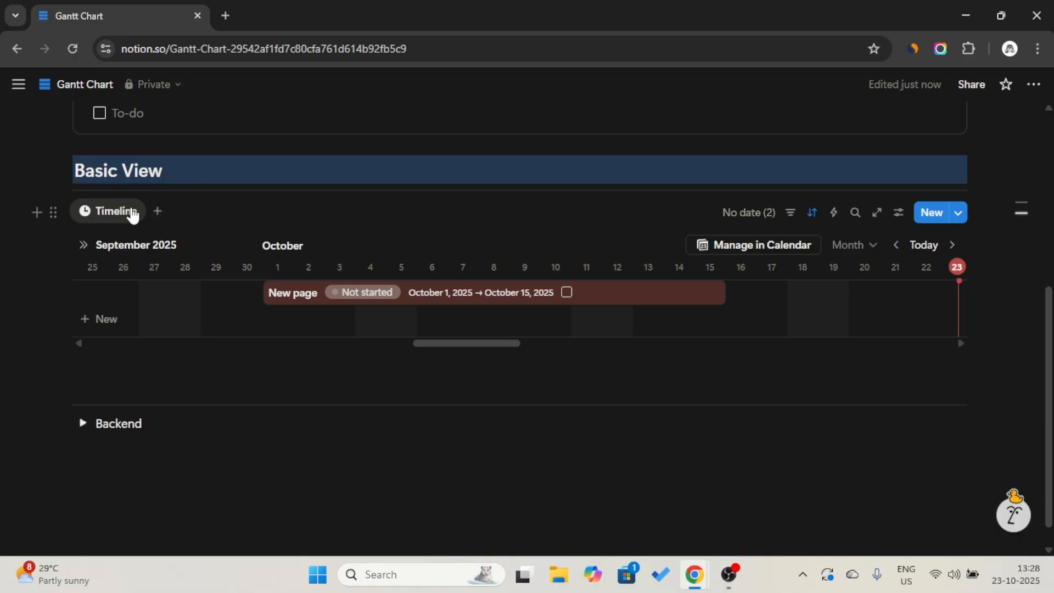
- Filter the Timeline view to show only pages whose Archive property is Unchecked
click(250, 206)
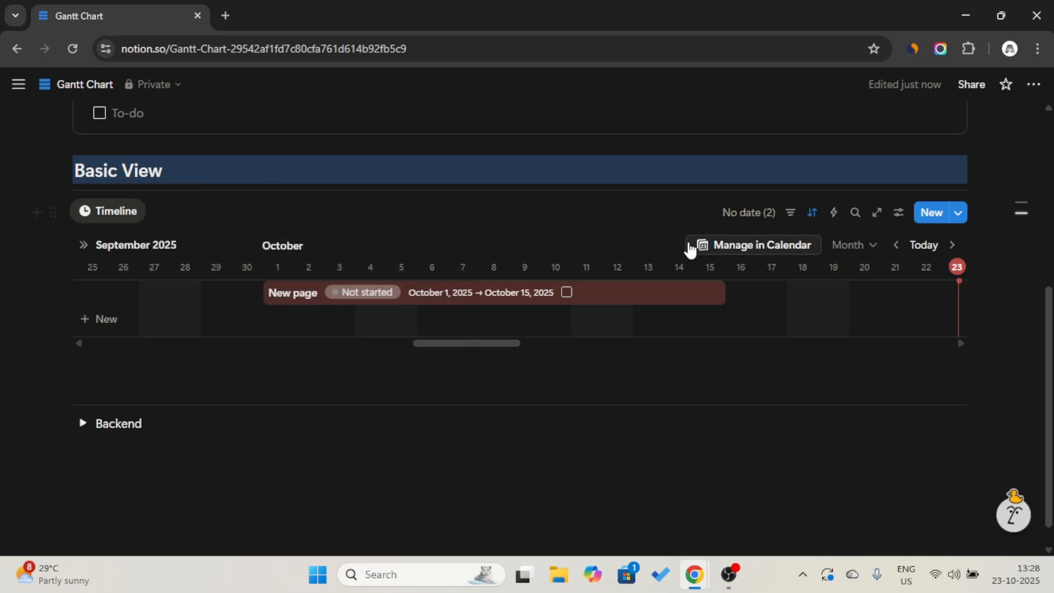
click(782, 218)
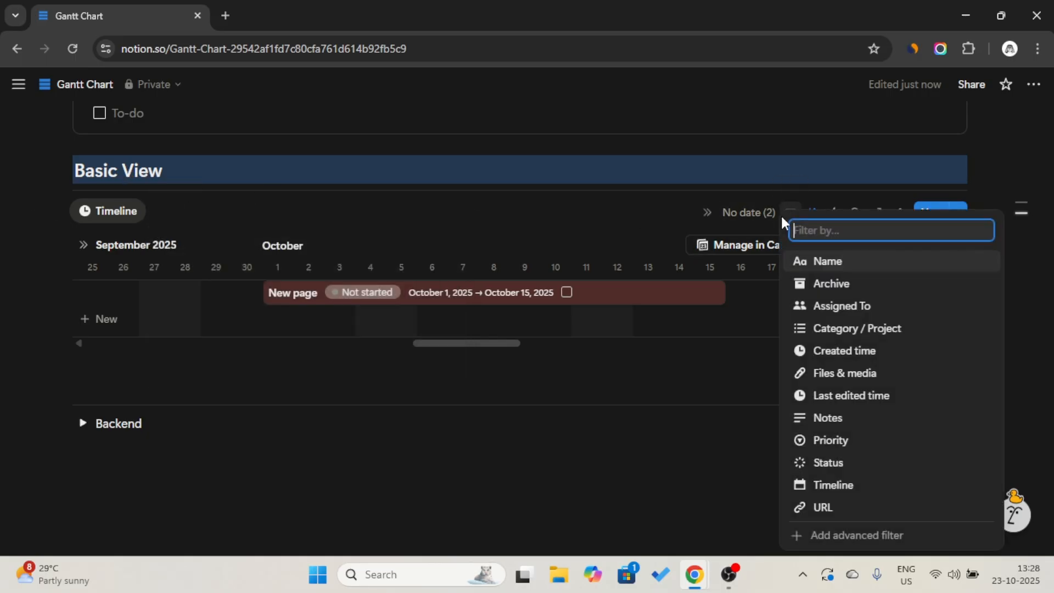
click(831, 284)
click(354, 317)
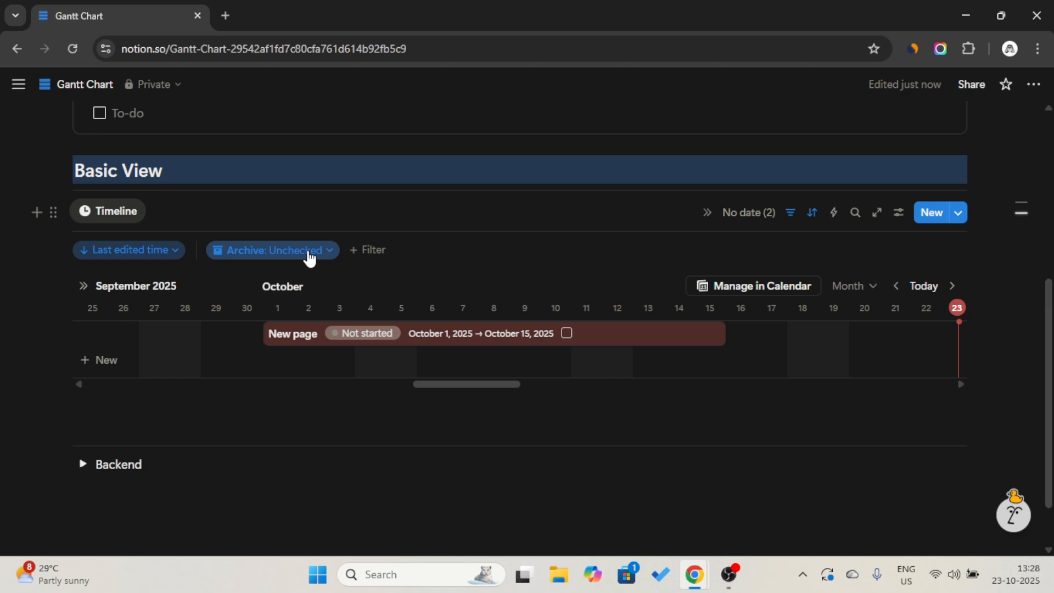
- Mark the page on the October timeline as archived and collapse the filter bar
click(566, 335)
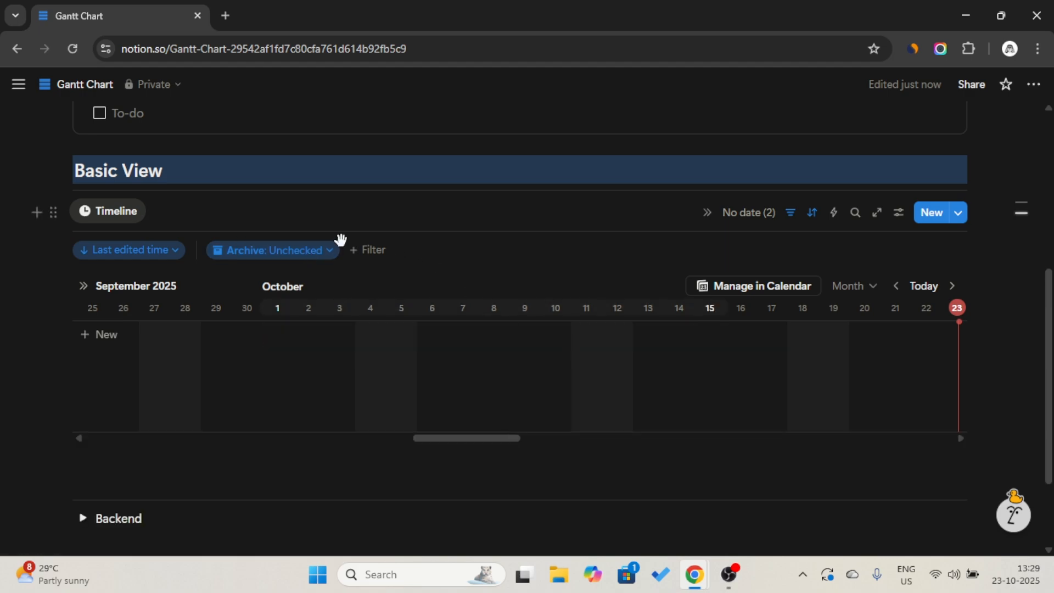
click(360, 254)
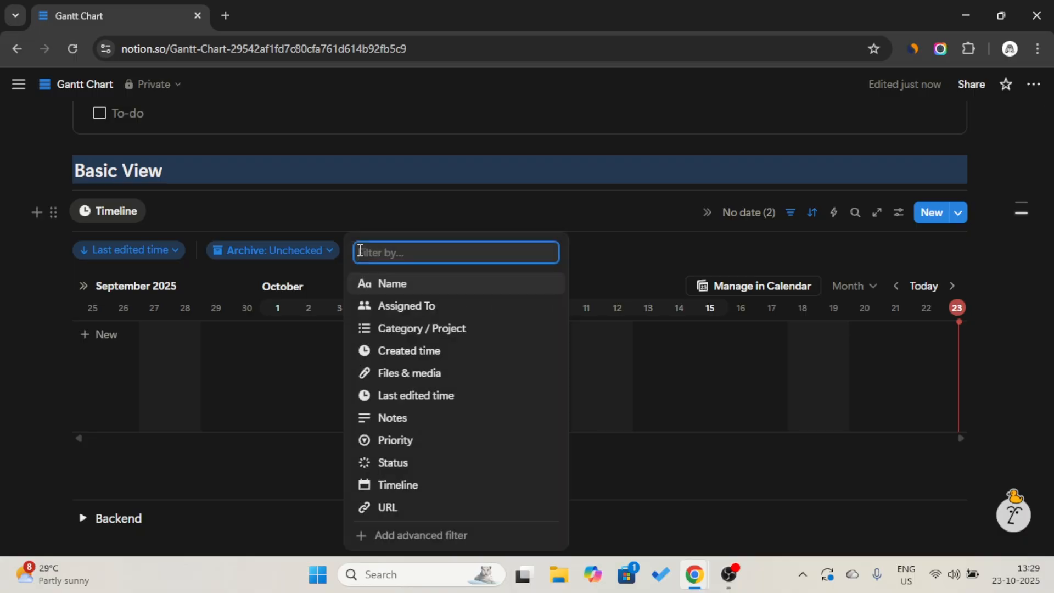
click(784, 212)
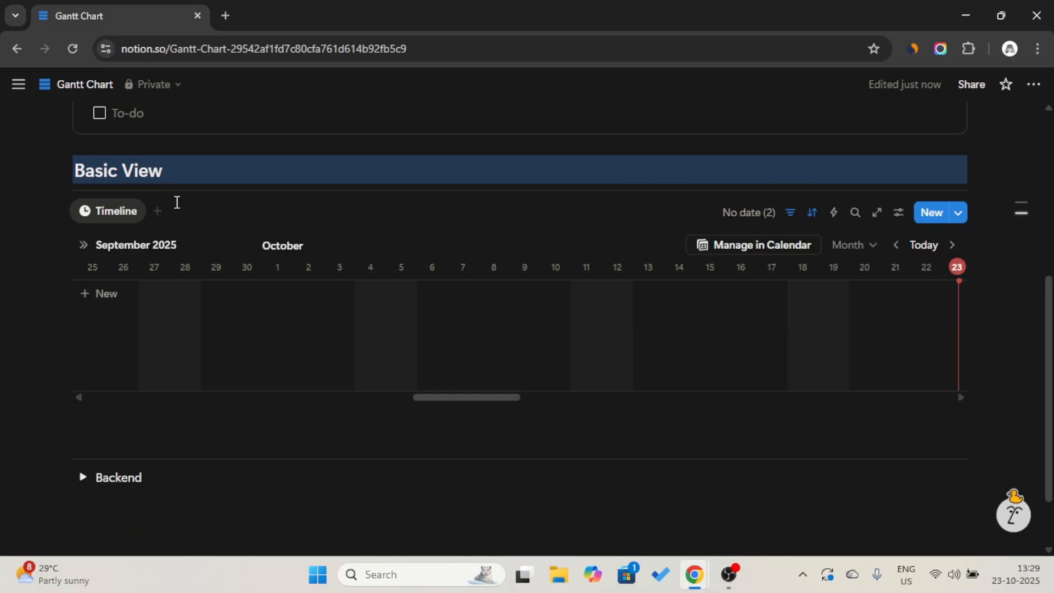
- Add a Board view beside the Timeline view, keeping its current data source
click(157, 212)
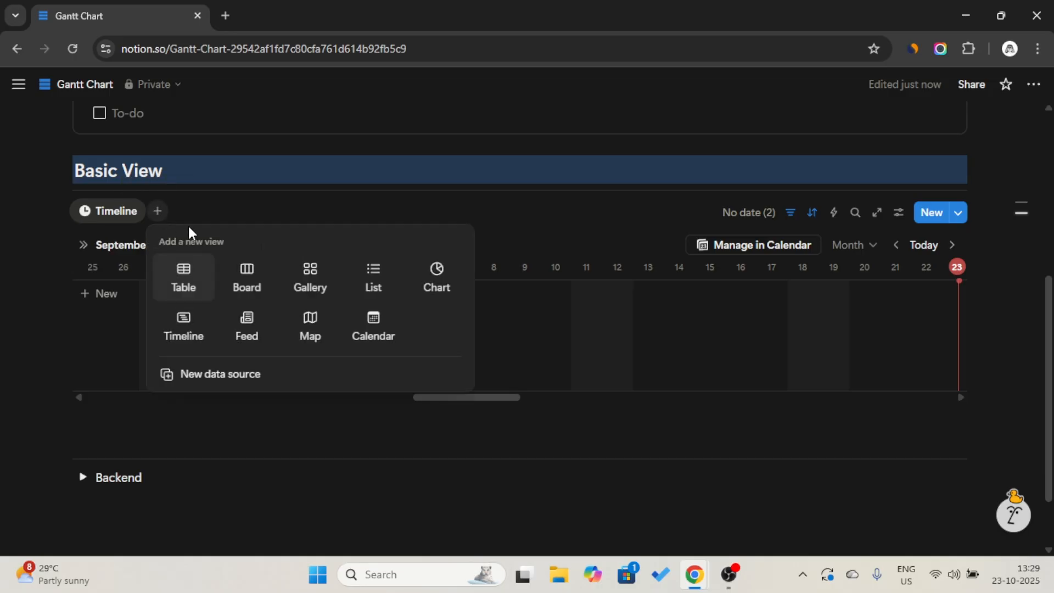
click(245, 273)
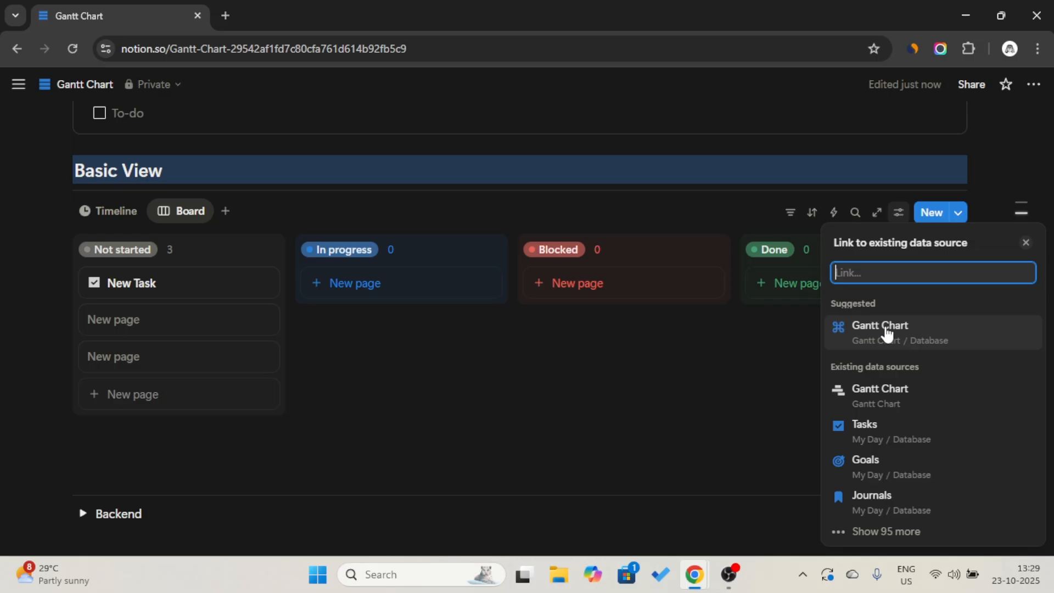
click(710, 327)
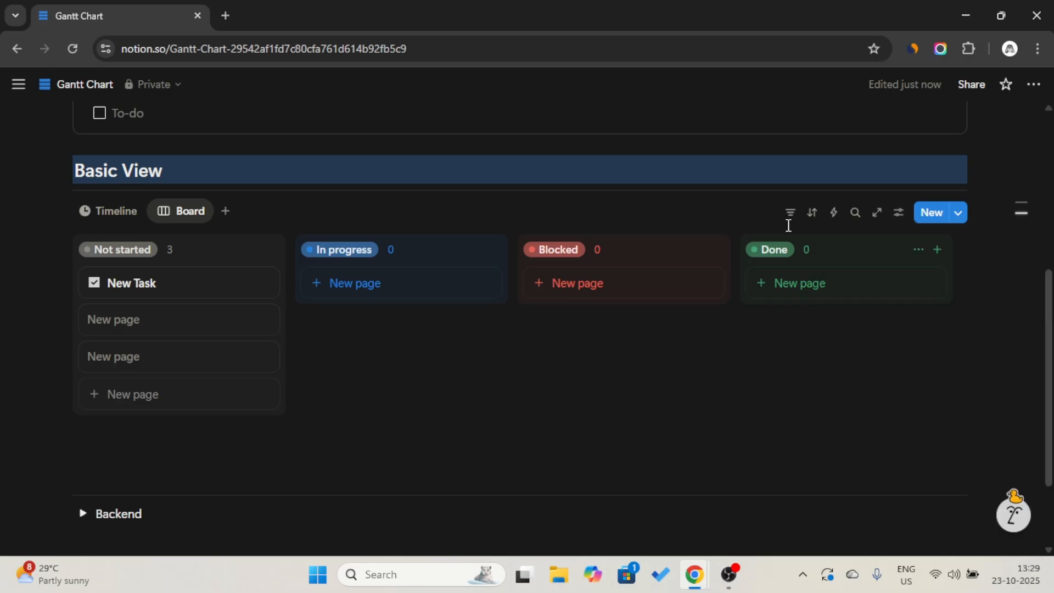
- Rename the board view as Kanban and give it the rows icon
click(189, 217)
click(196, 238)
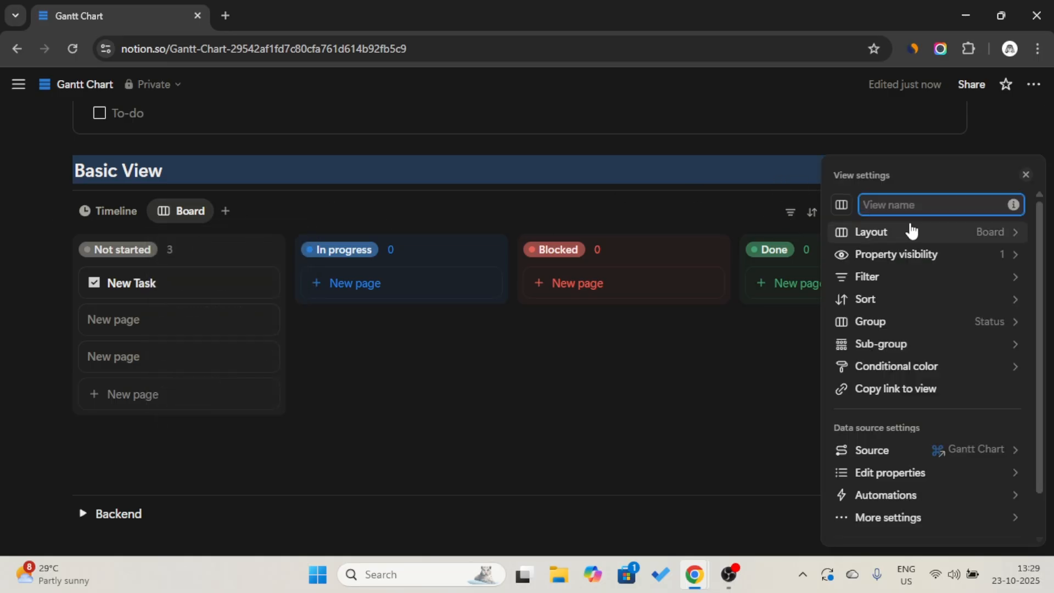
text(Kanban)
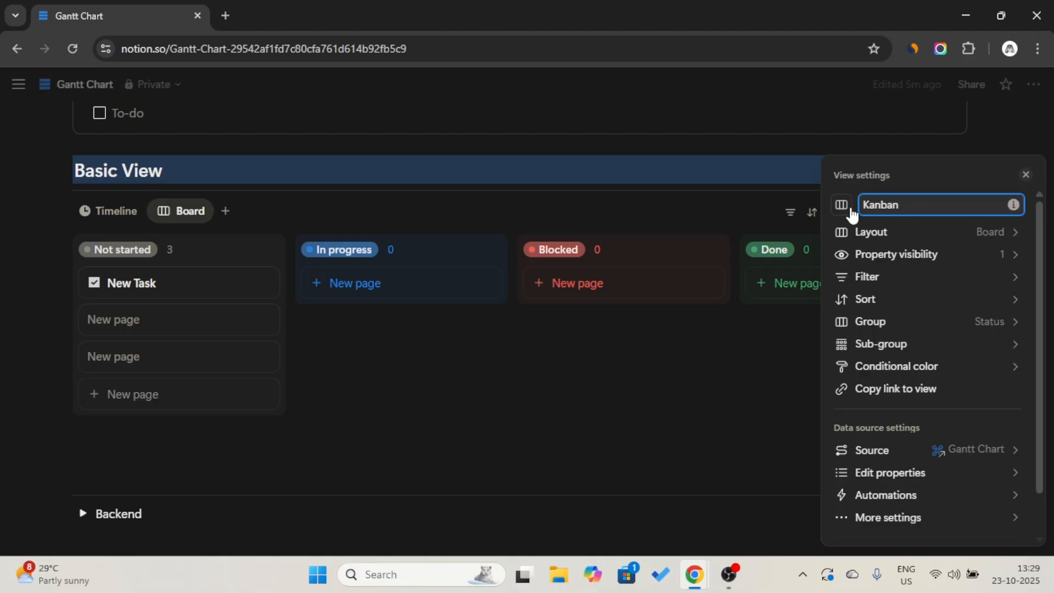
key(Return)
click(848, 206)
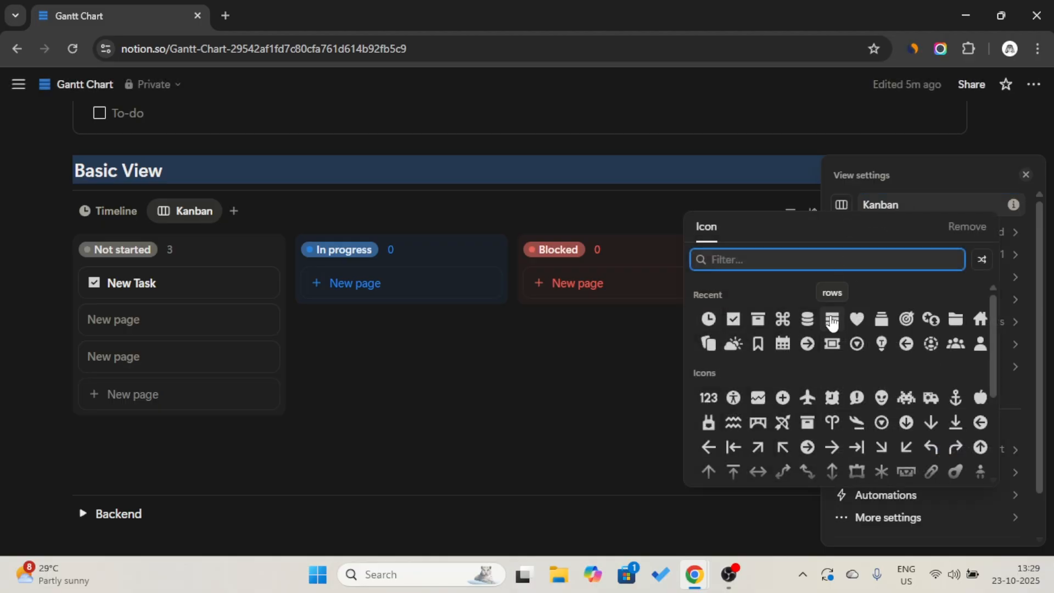
click(832, 320)
click(741, 329)
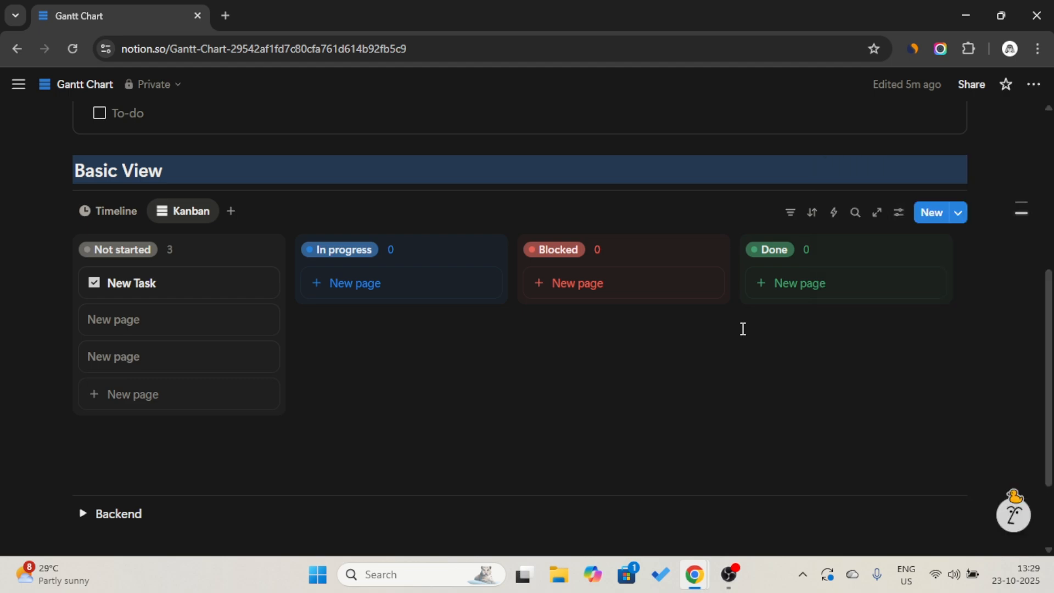
- Filter the Kanban view to show only pages whose Archive property is Unchecked
click(791, 217)
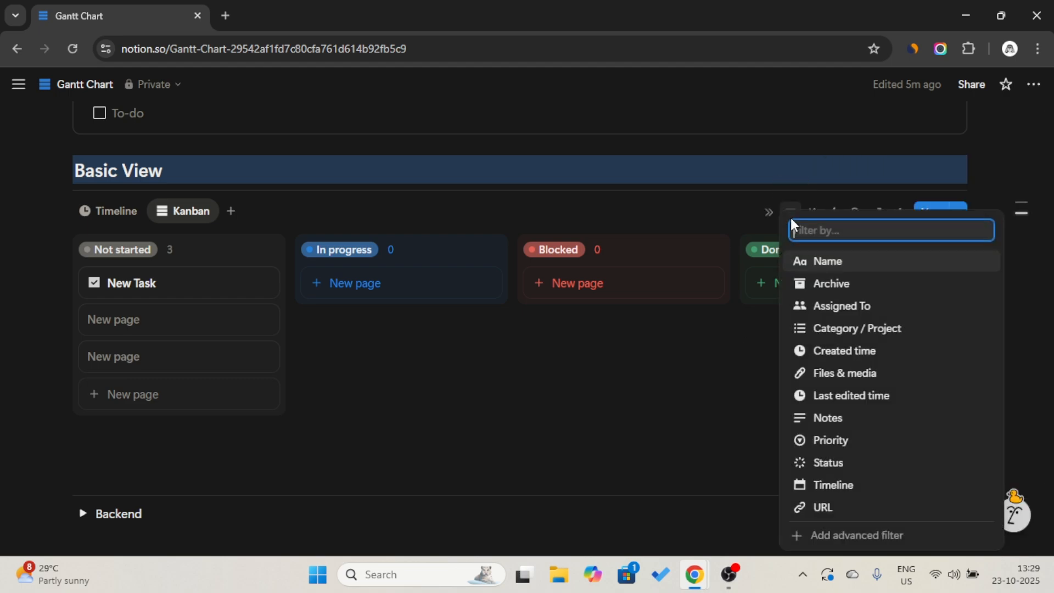
click(819, 283)
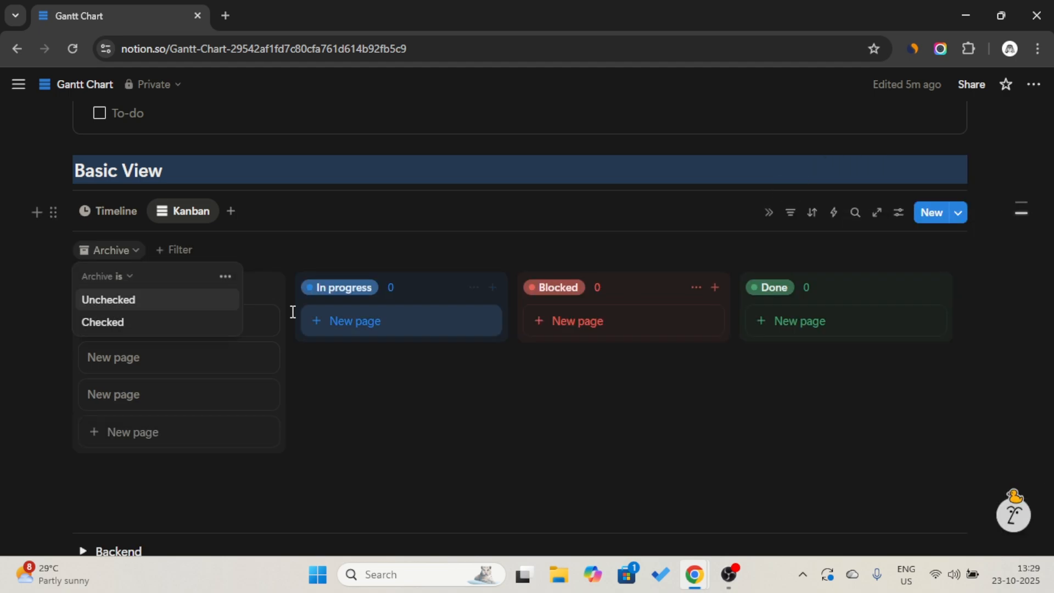
click(202, 299)
click(243, 249)
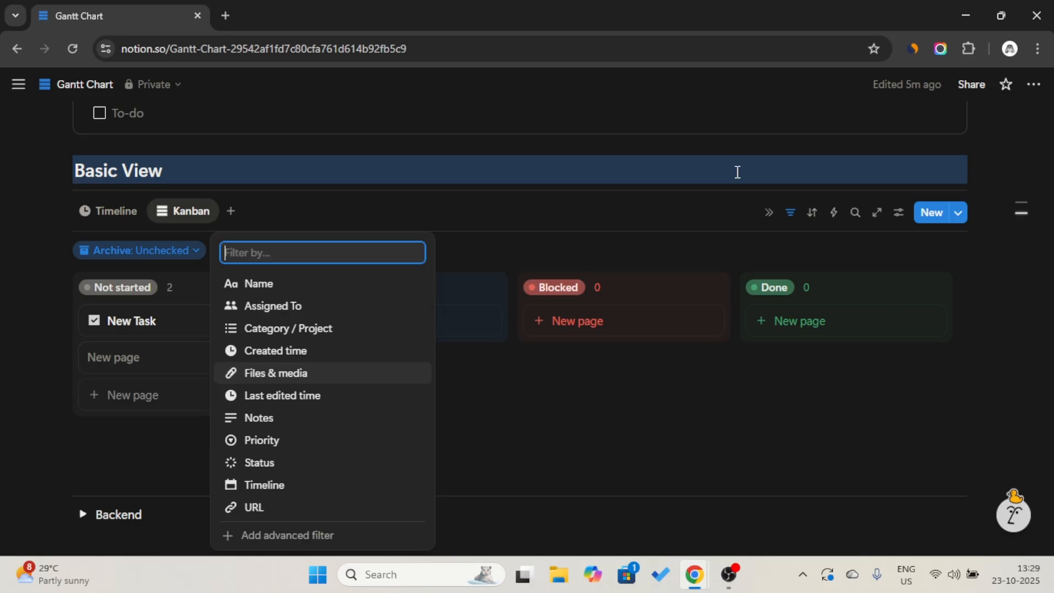
- Sort the Kanban view by Priority in descending order and collapse the filter and sort bar
click(812, 212)
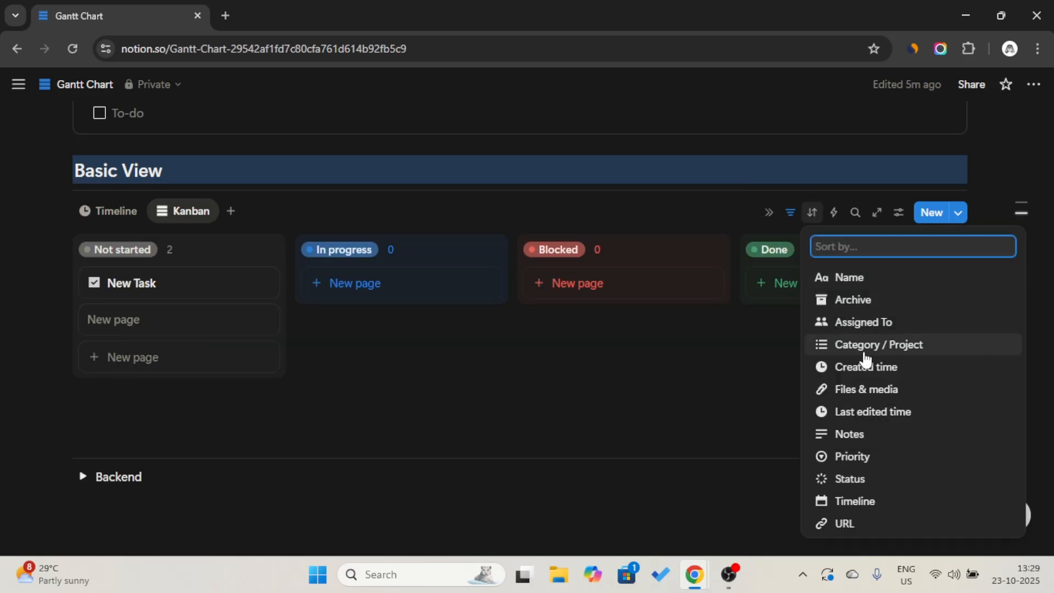
click(876, 456)
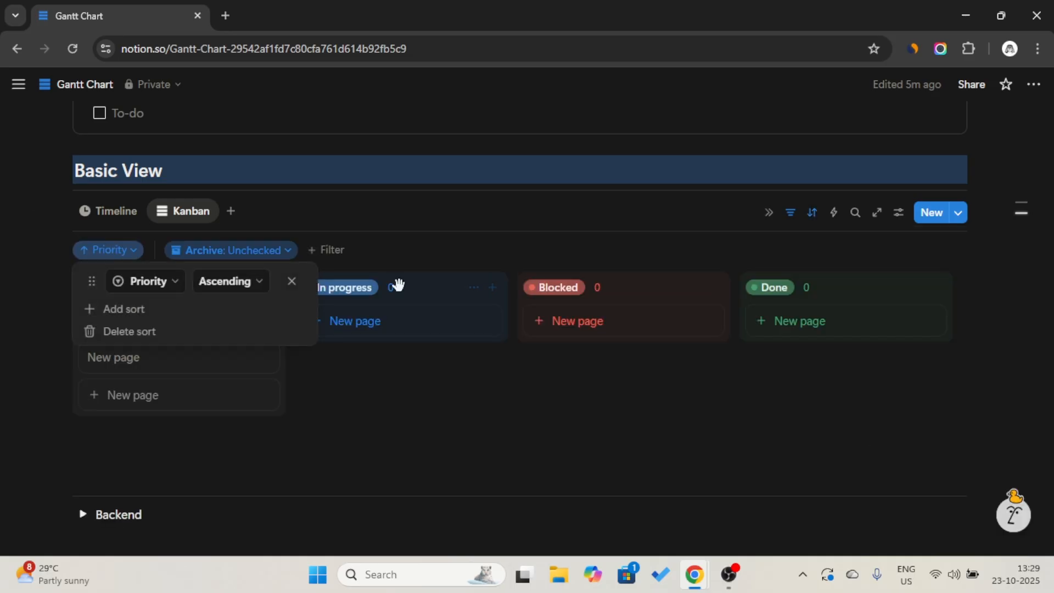
click(211, 283)
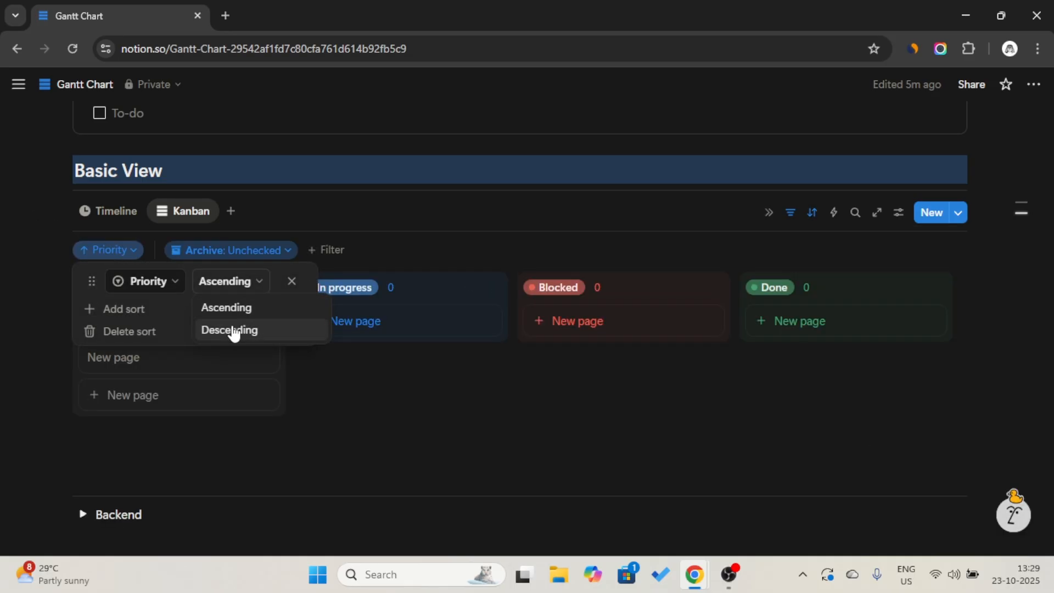
click(230, 331)
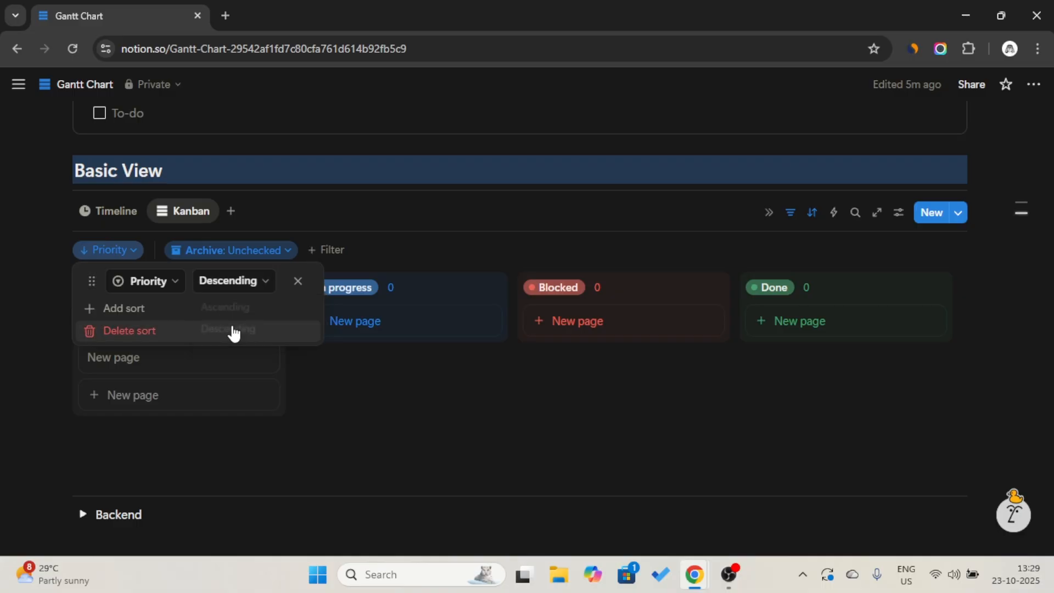
click(793, 219)
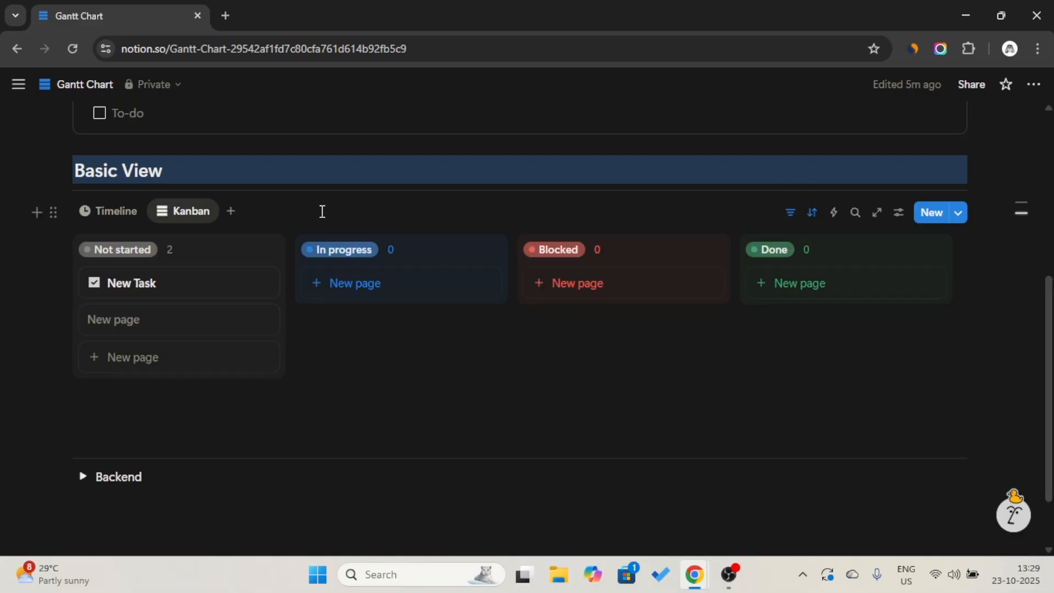
- Show the Priority, Timeline, URL, Notes and Archive properties on the Kanban view's cards
click(180, 218)
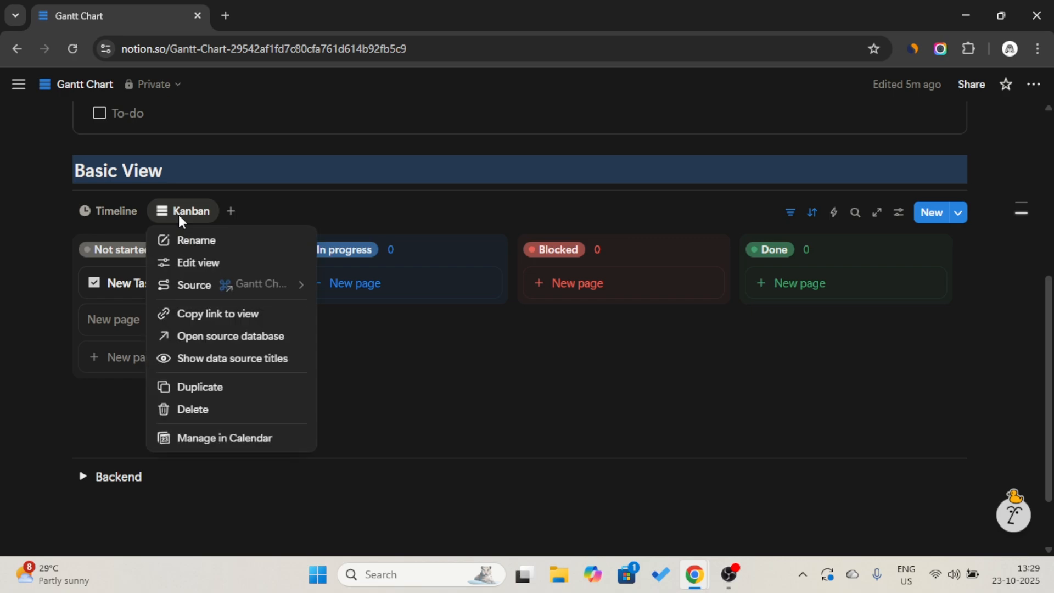
click(188, 261)
click(889, 256)
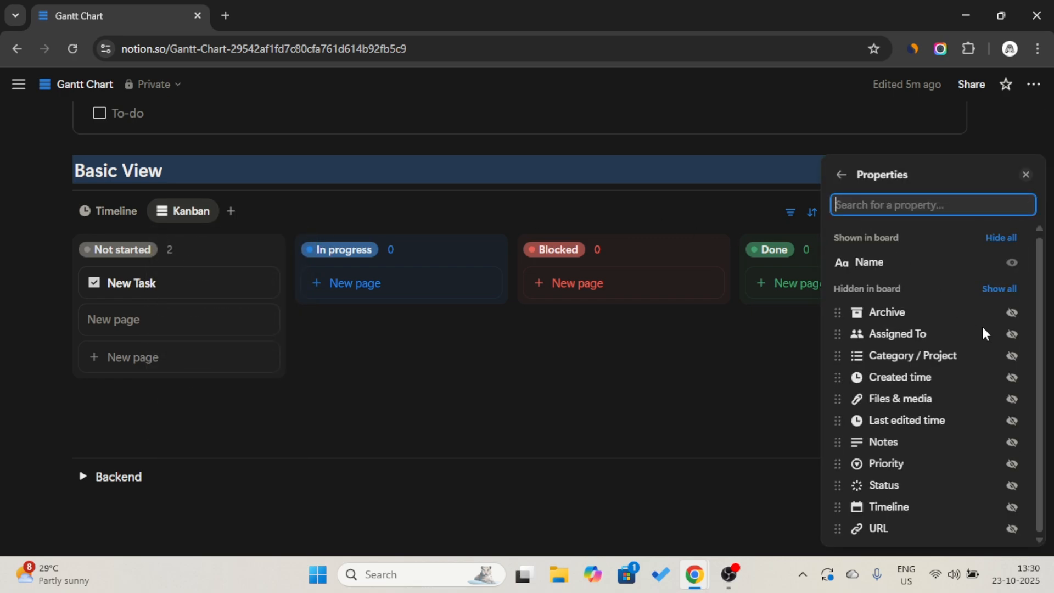
click(1012, 465)
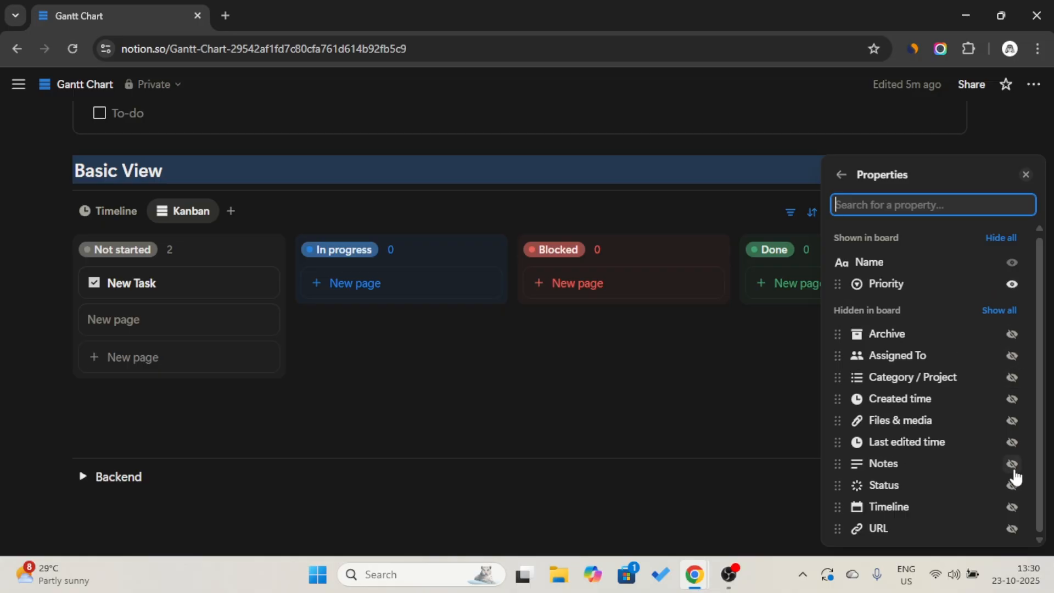
click(1013, 508)
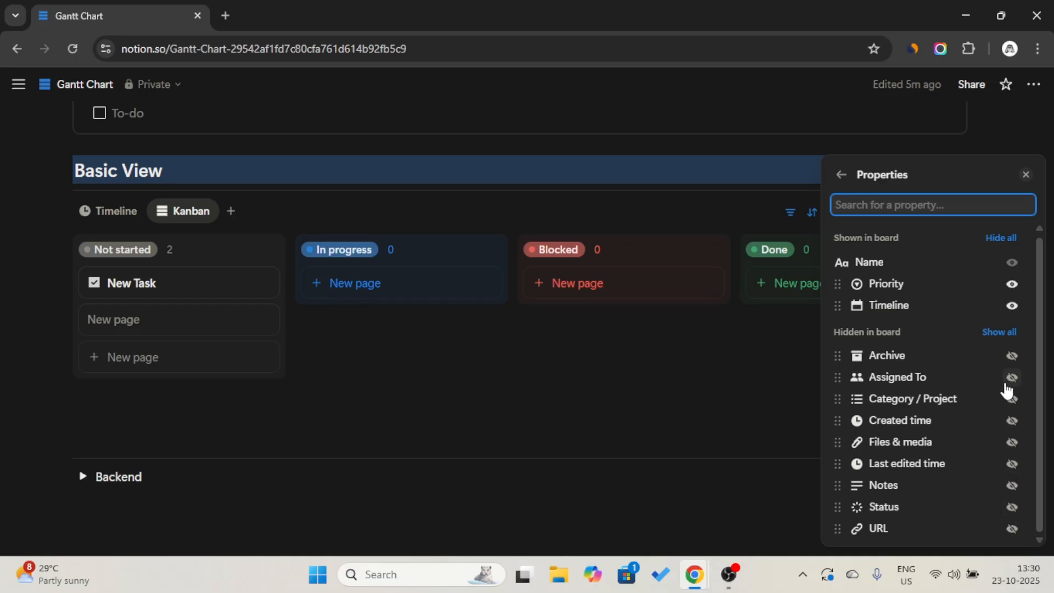
click(1012, 530)
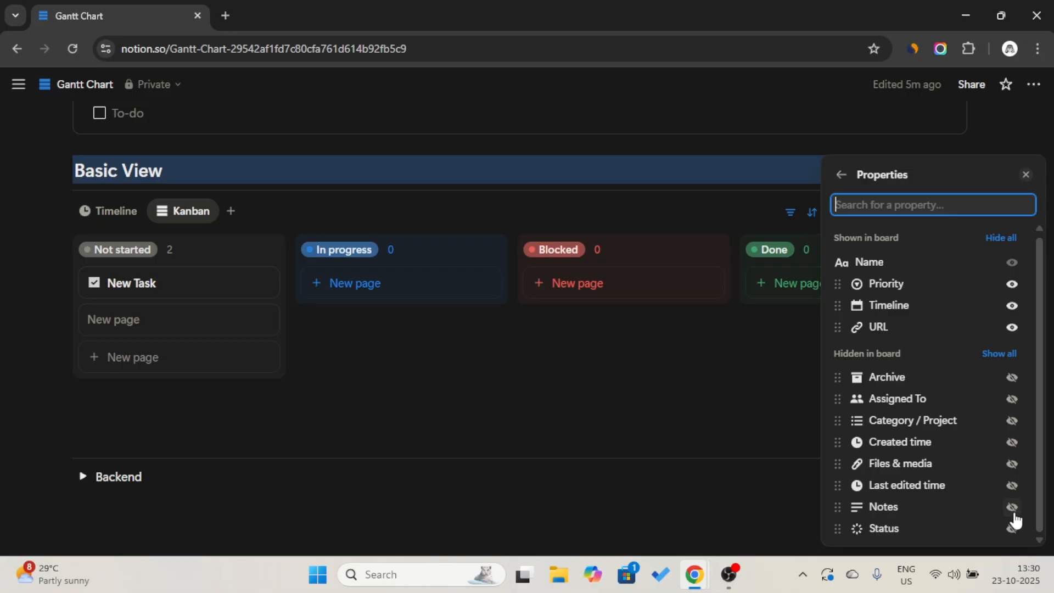
click(1012, 507)
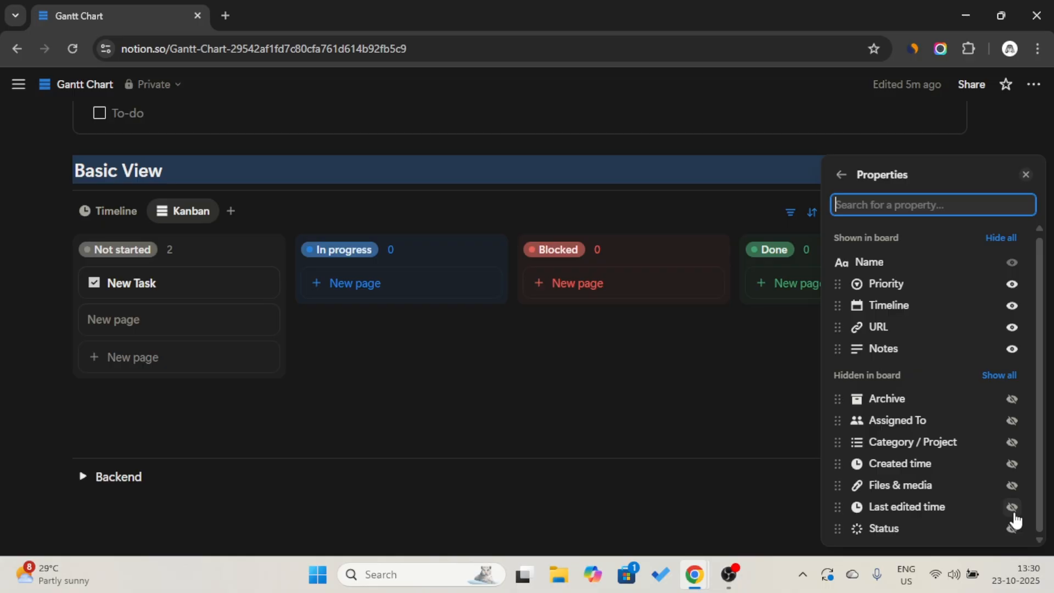
click(1010, 399)
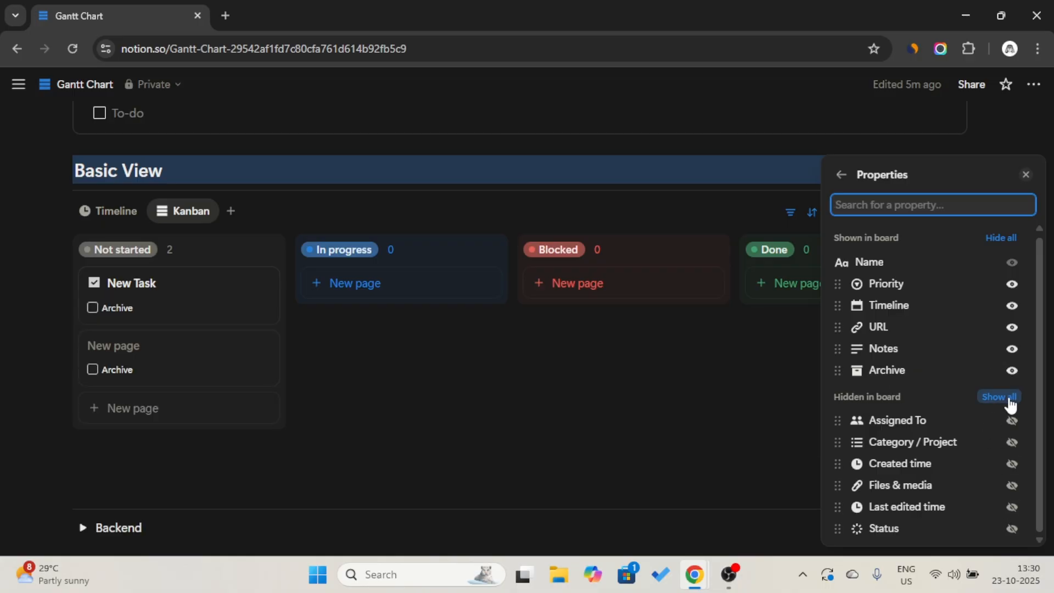
click(620, 454)
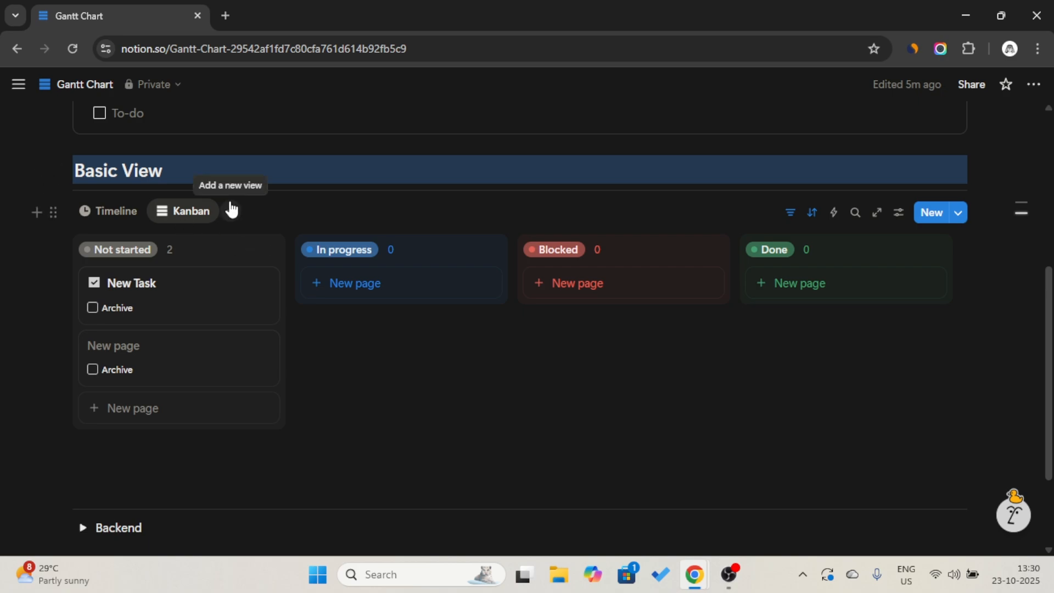
- Add a Table view beside the Kanban view under Basic View, keeping its current data source
click(237, 210)
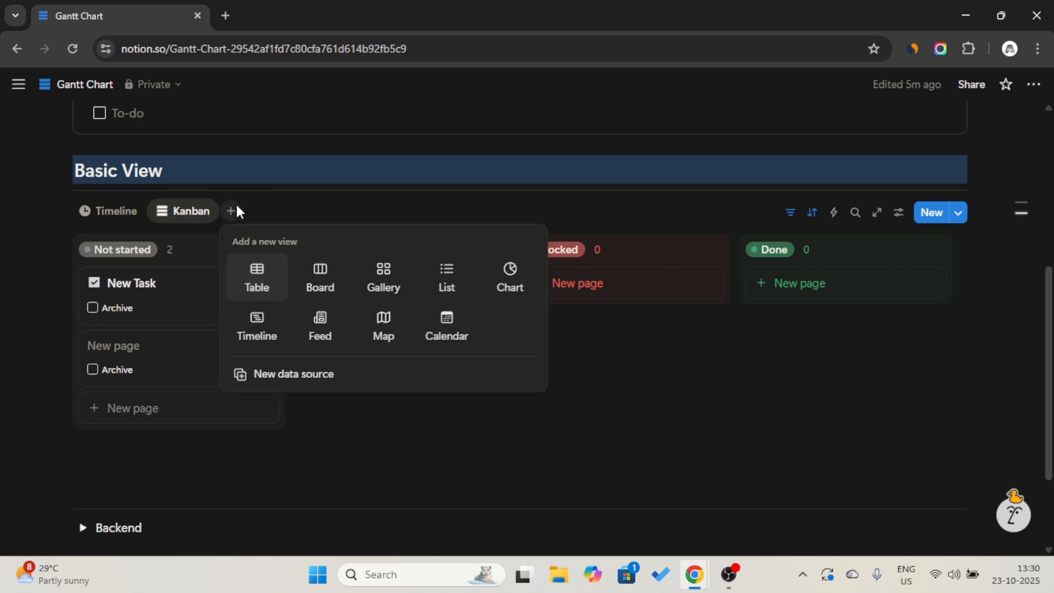
click(257, 278)
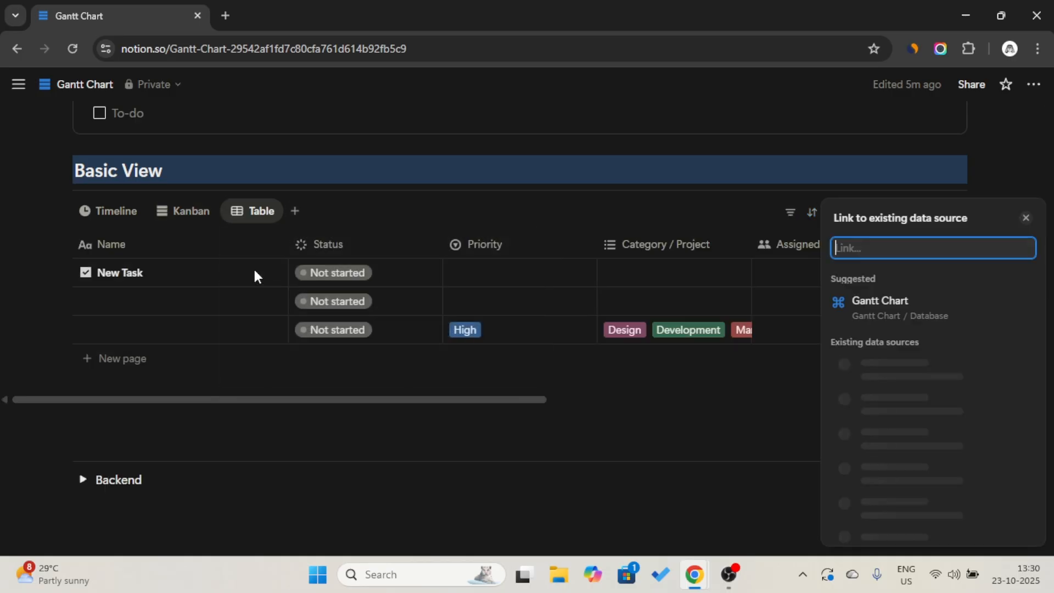
click(522, 210)
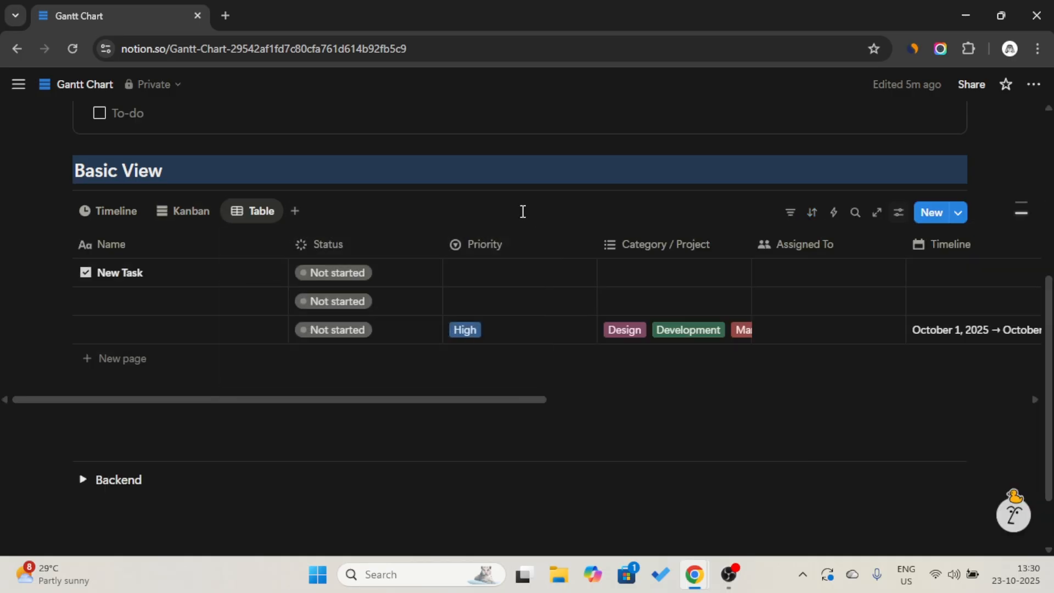
- Rename the table view as Category / Project and give it the stacked-cards icon
click(253, 212)
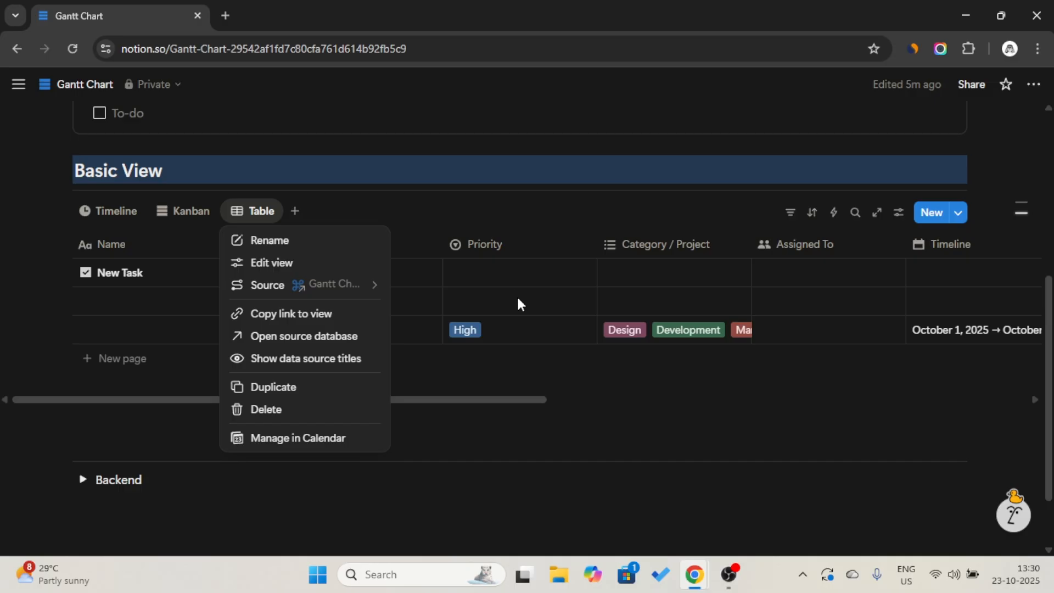
click(328, 238)
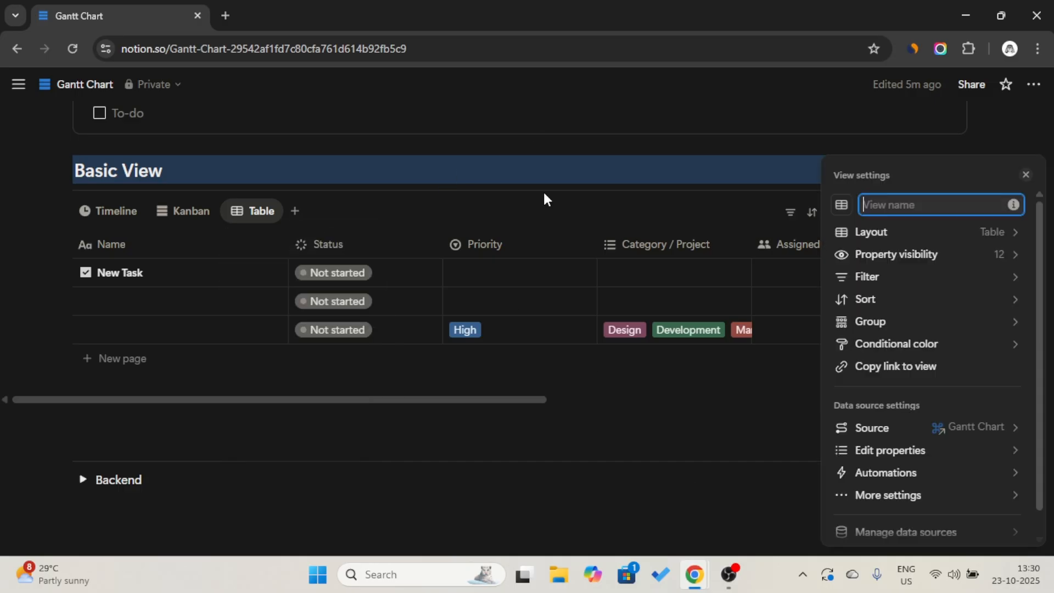
text(Category / Project)
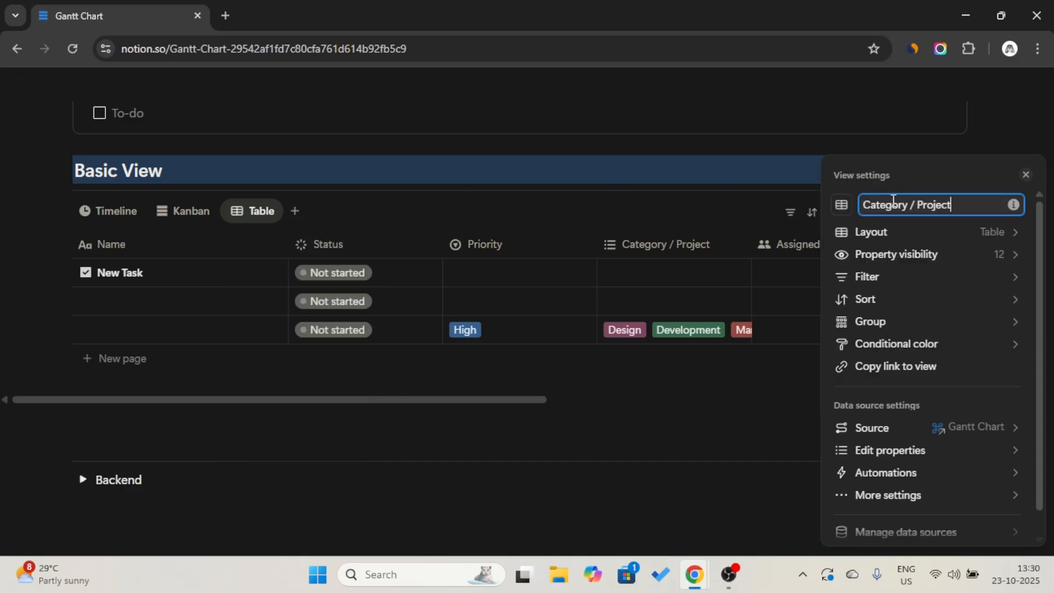
click(841, 205)
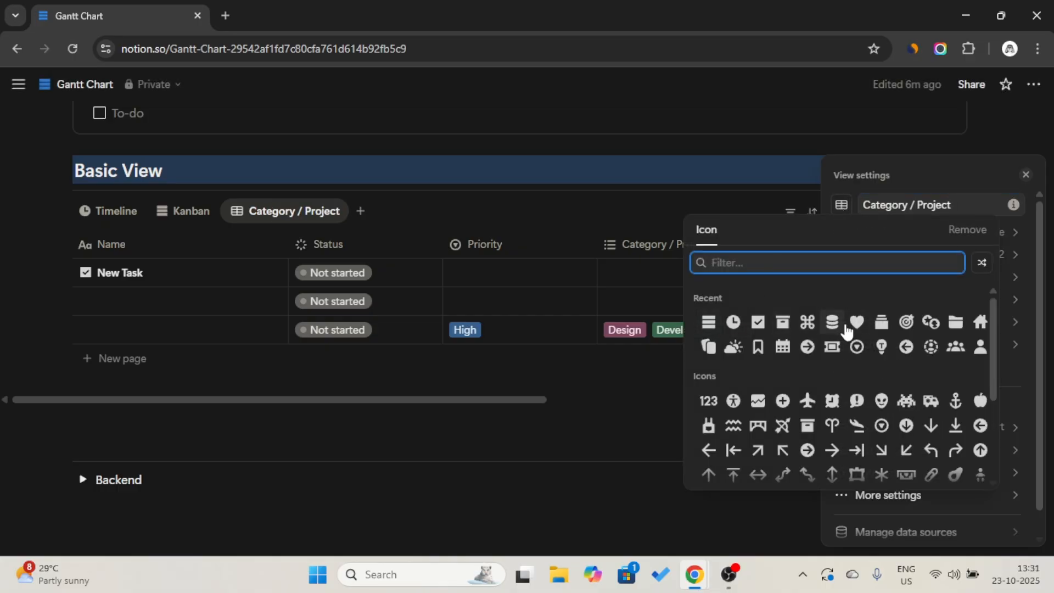
click(880, 324)
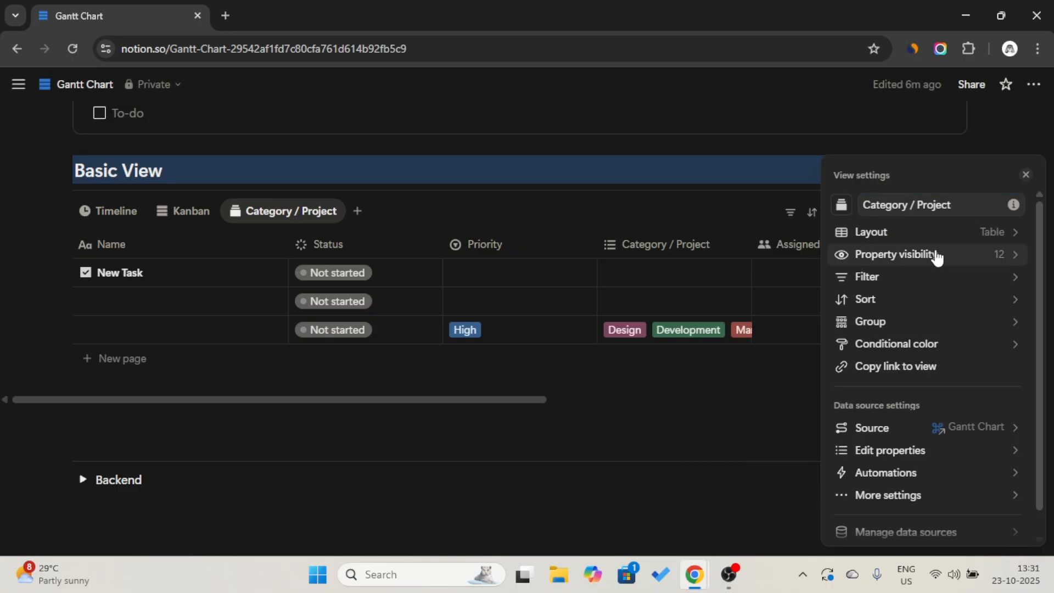
- Group the Category / Project table view by the Category / Project property
click(936, 239)
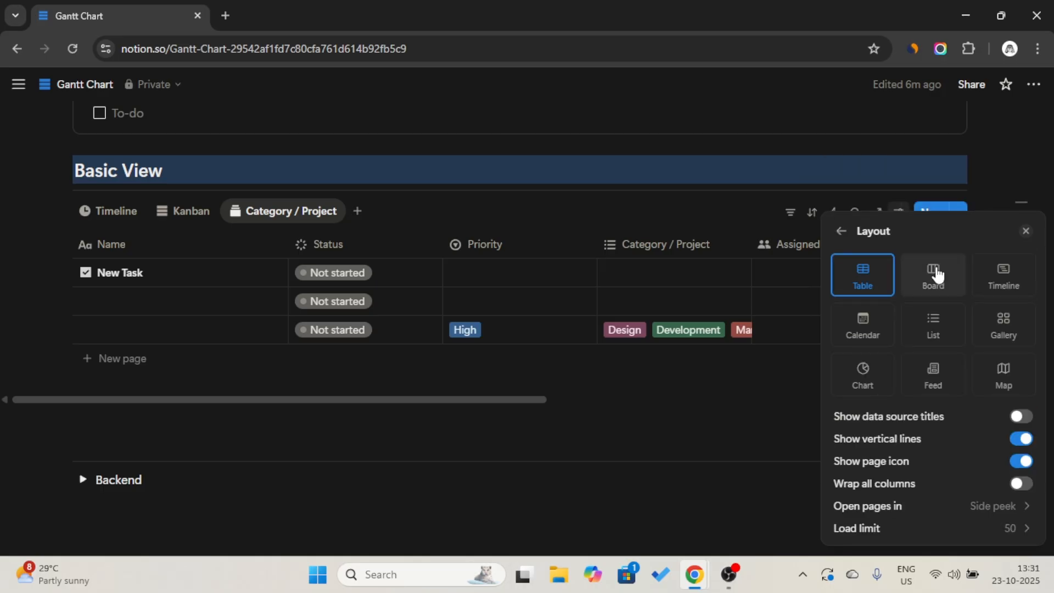
click(841, 231)
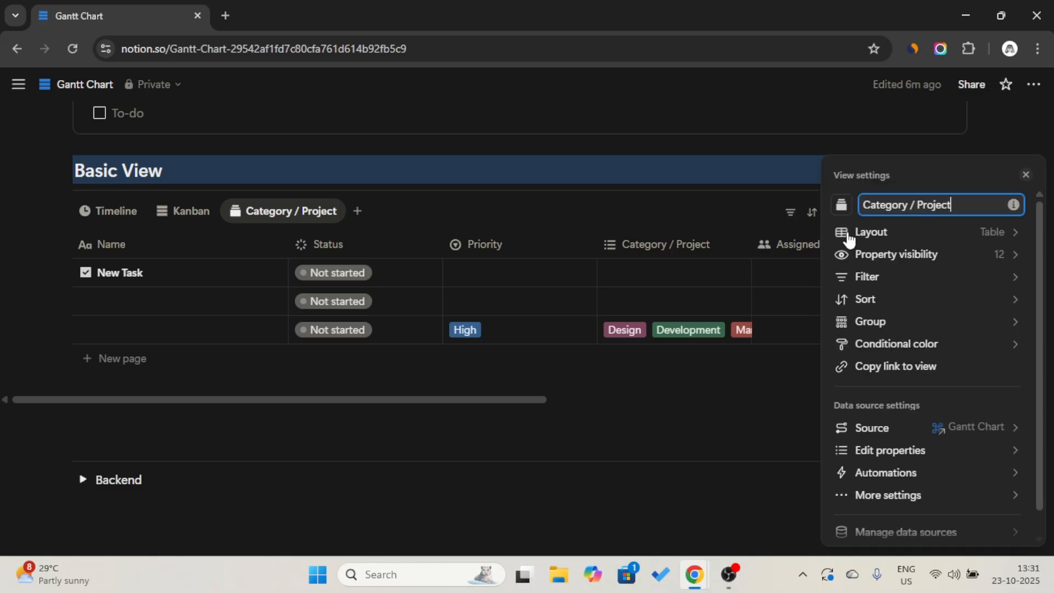
click(900, 323)
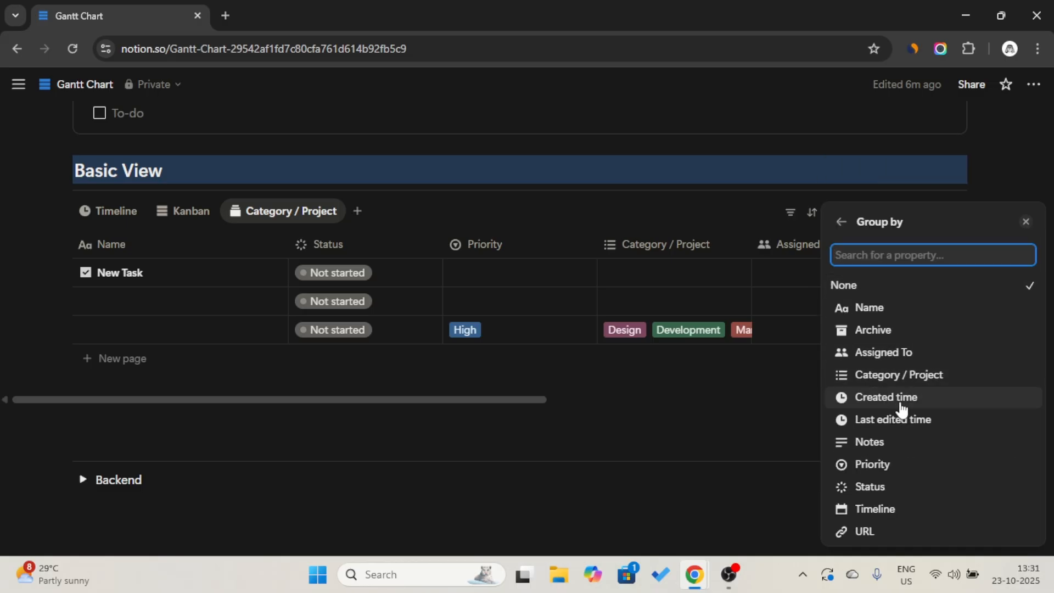
click(911, 378)
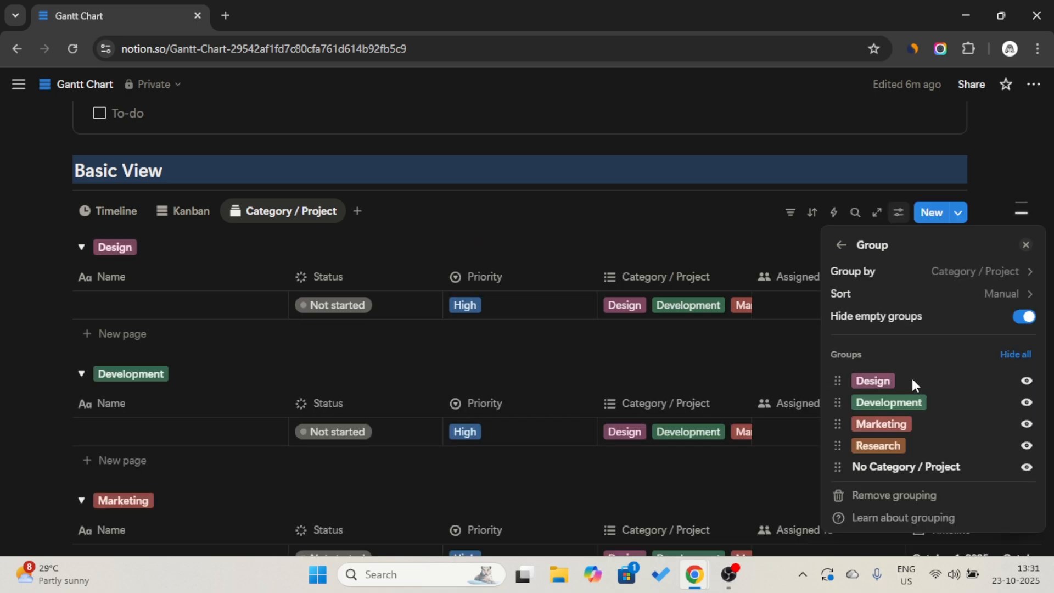
- Turn off hiding of empty groups and move the No Category / Project group above Design
click(1024, 318)
drag(940, 467, 921, 355)
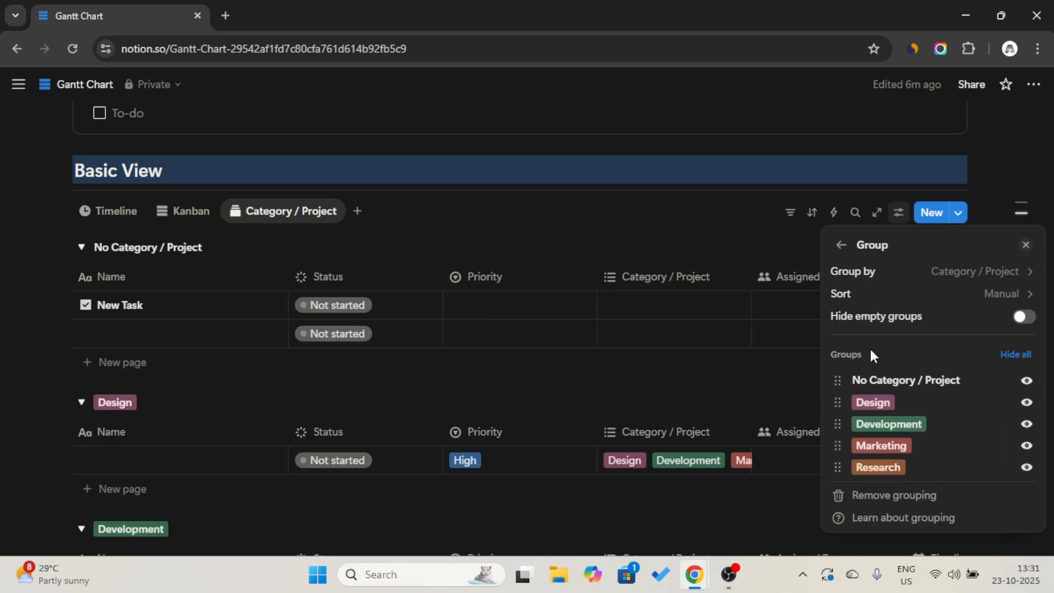
click(689, 338)
- Collapse the No Category / Project, Design, Development, Marketing and Research groups in the table
click(82, 248)
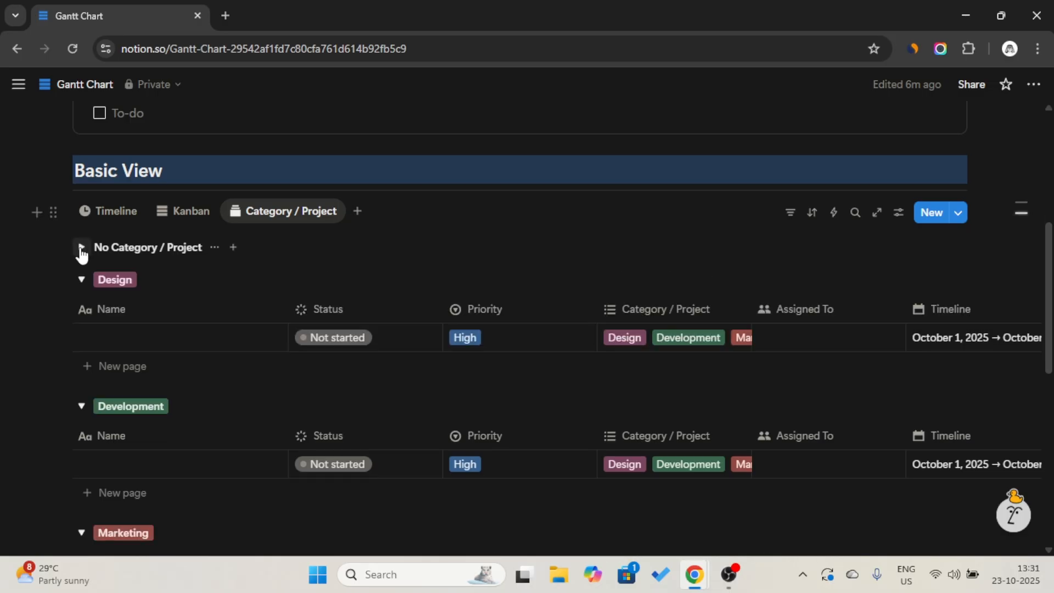
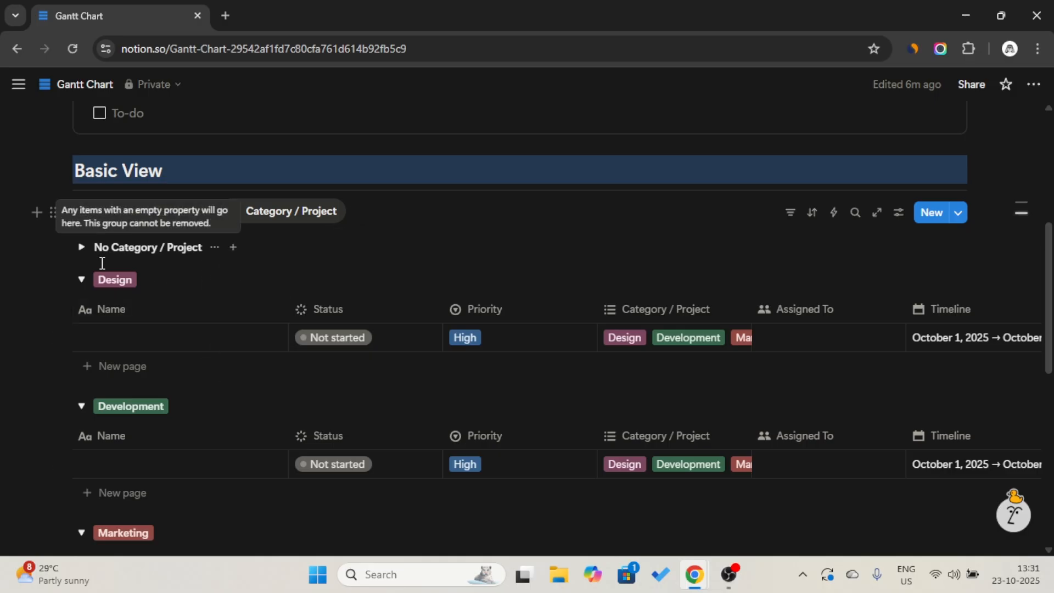
click(81, 279)
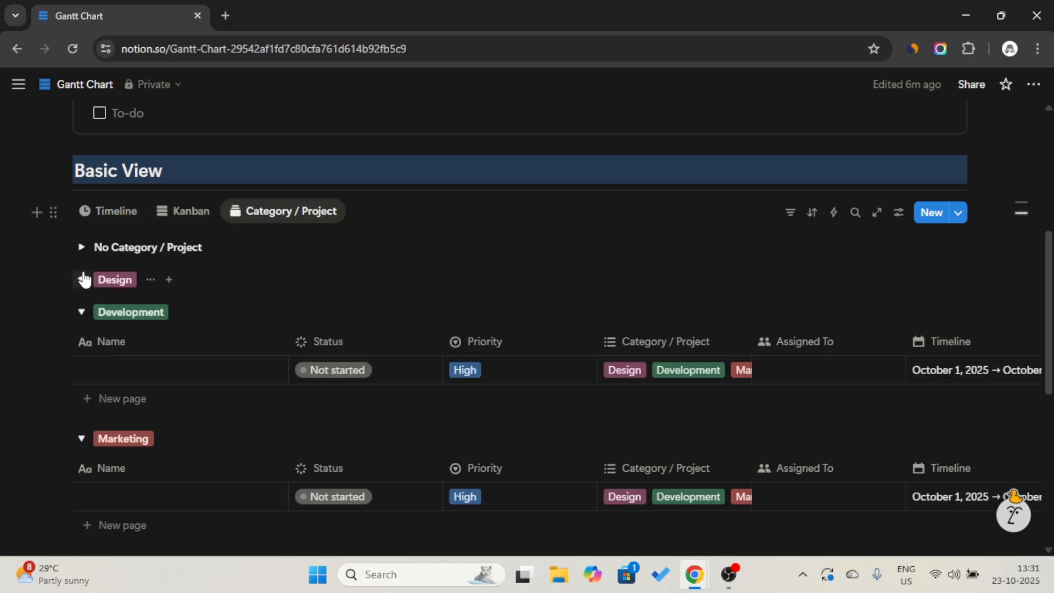
click(81, 312)
click(81, 344)
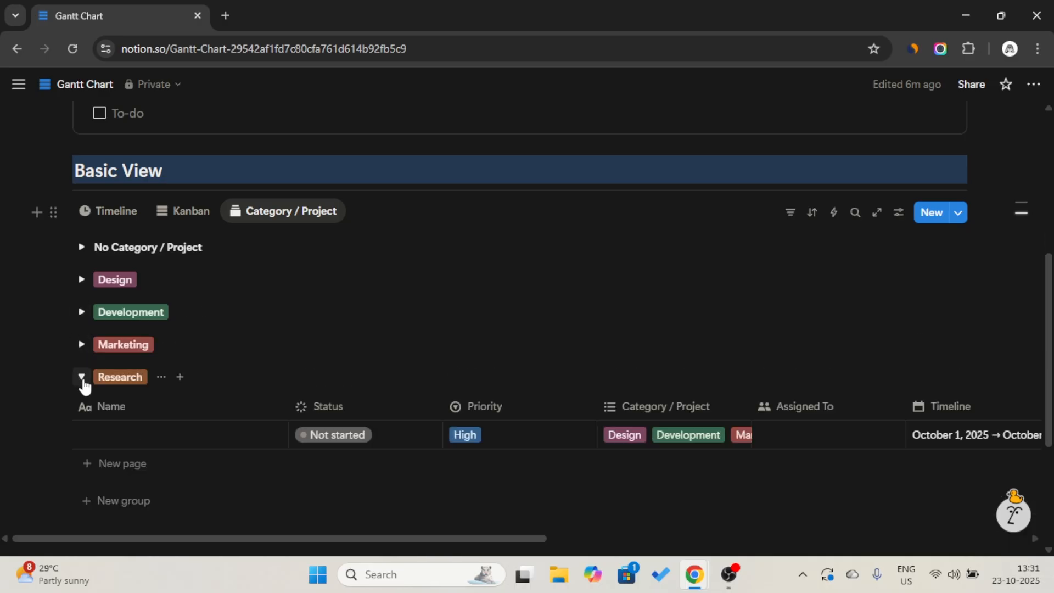
click(82, 376)
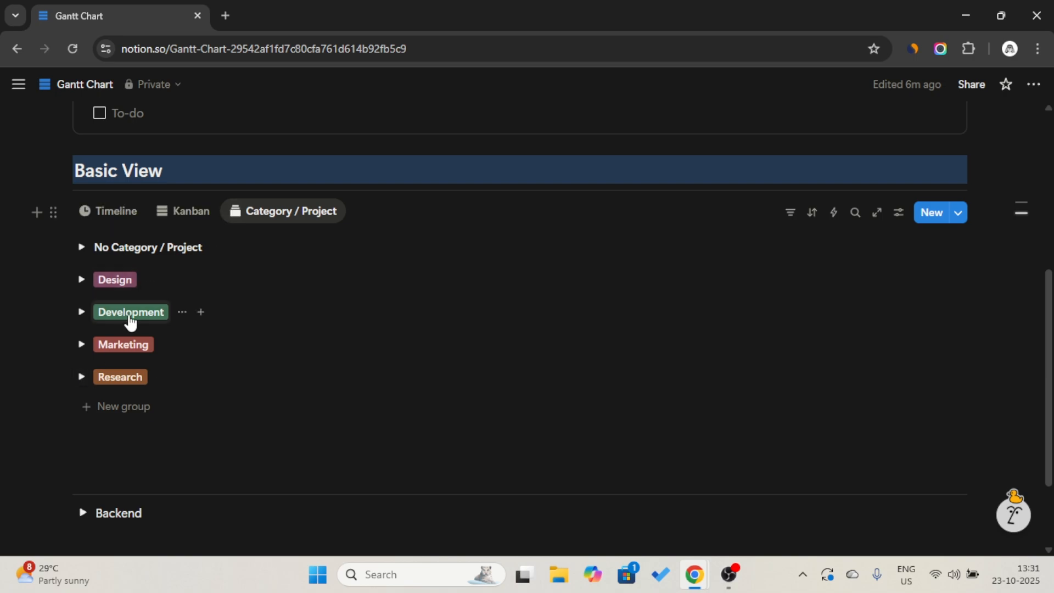
- Filter the Category / Project view to show only pages whose Archive property is Unchecked
click(361, 211)
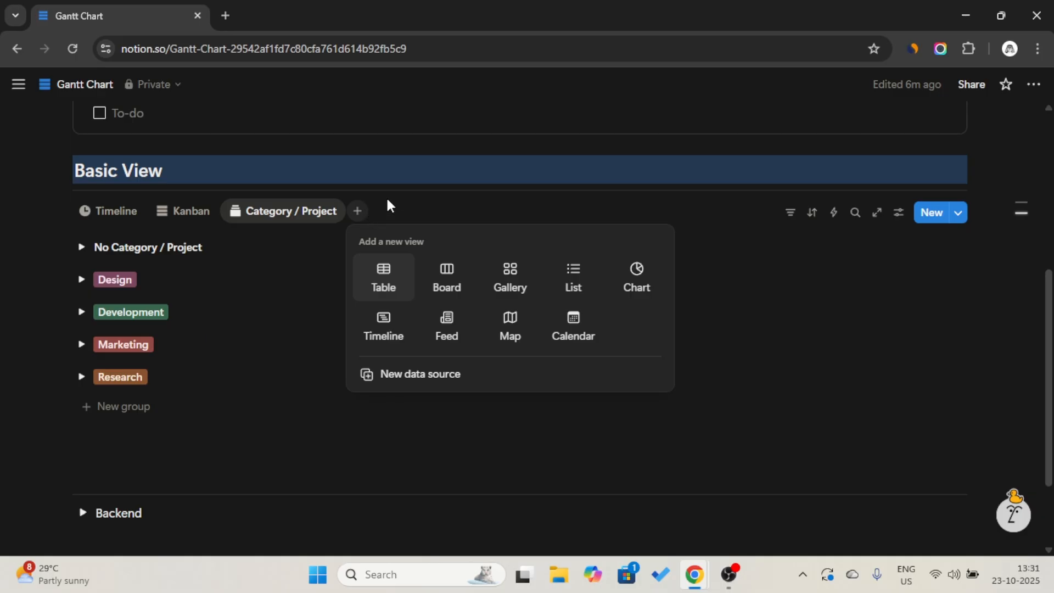
click(404, 196)
click(790, 213)
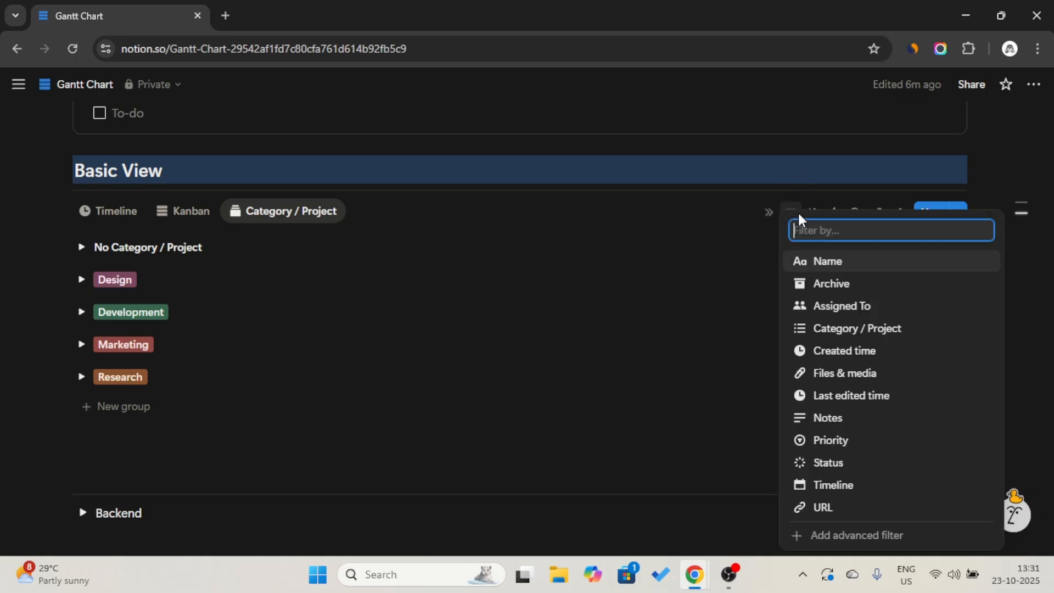
click(810, 281)
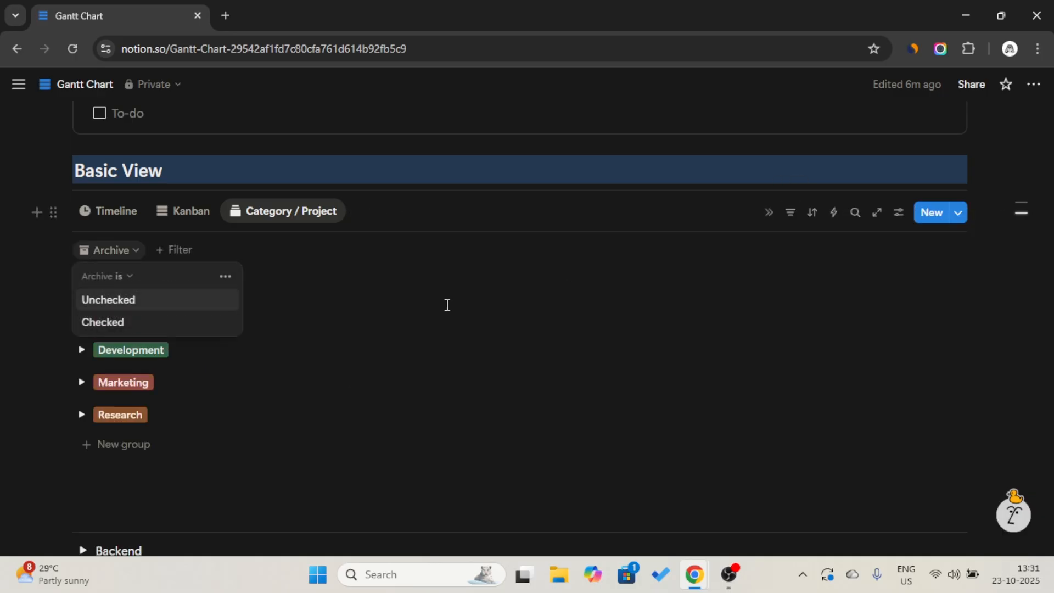
click(183, 306)
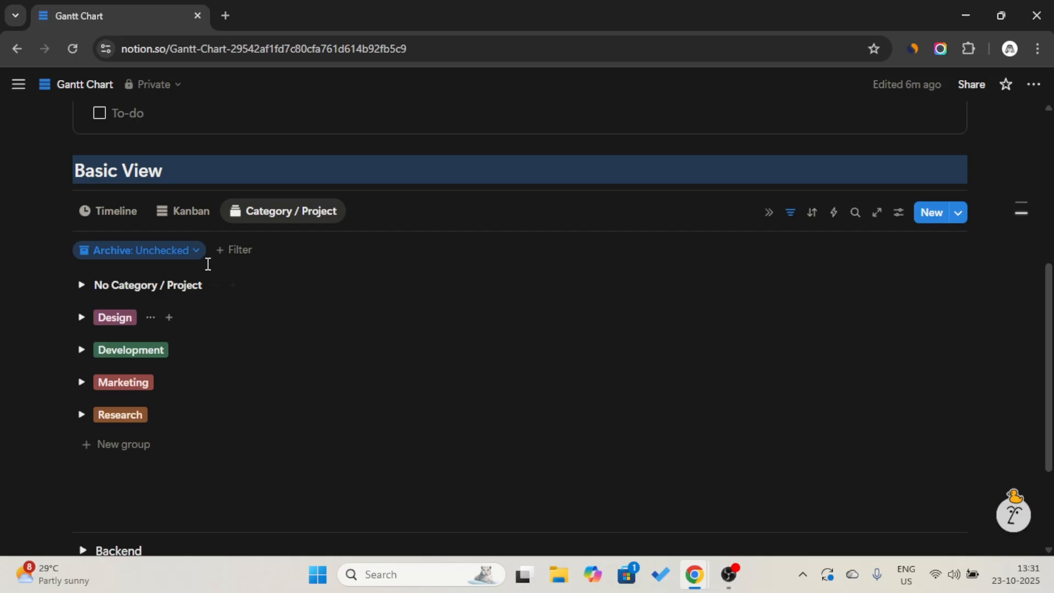
- Sort the Category / Project view by Priority in descending order
click(232, 252)
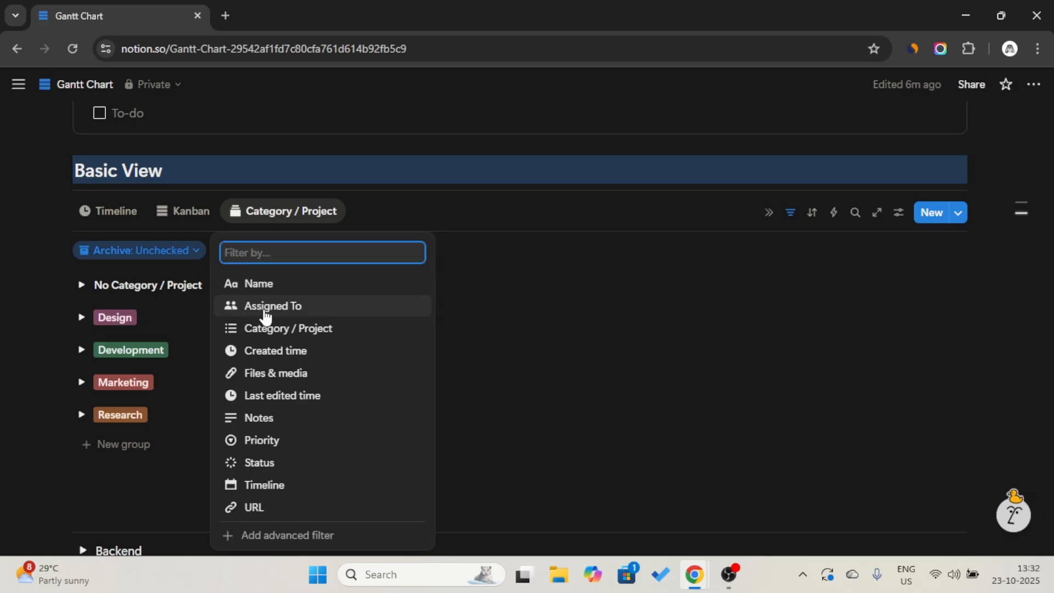
click(813, 213)
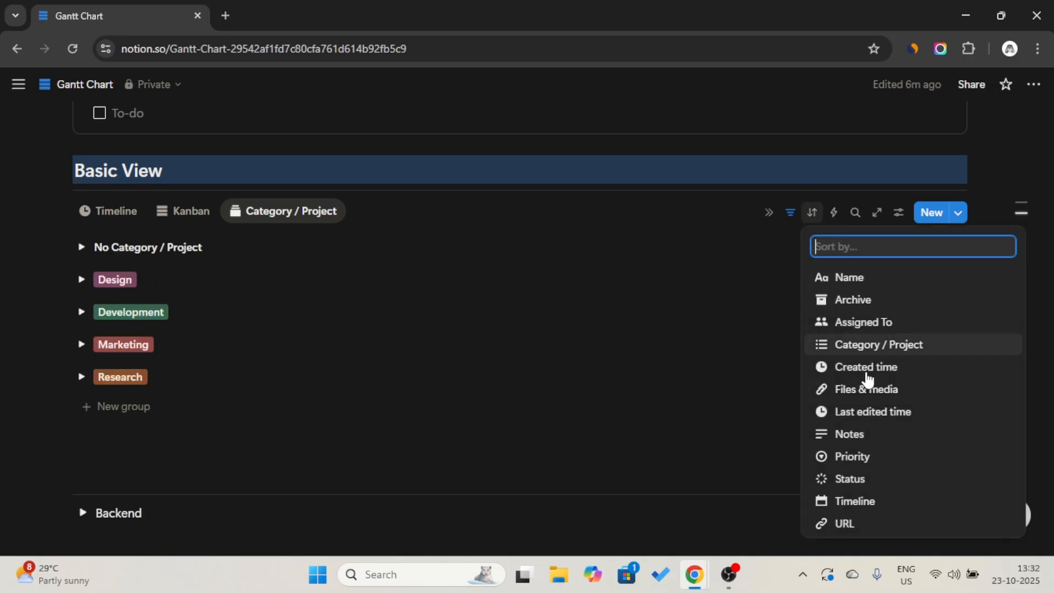
click(876, 467)
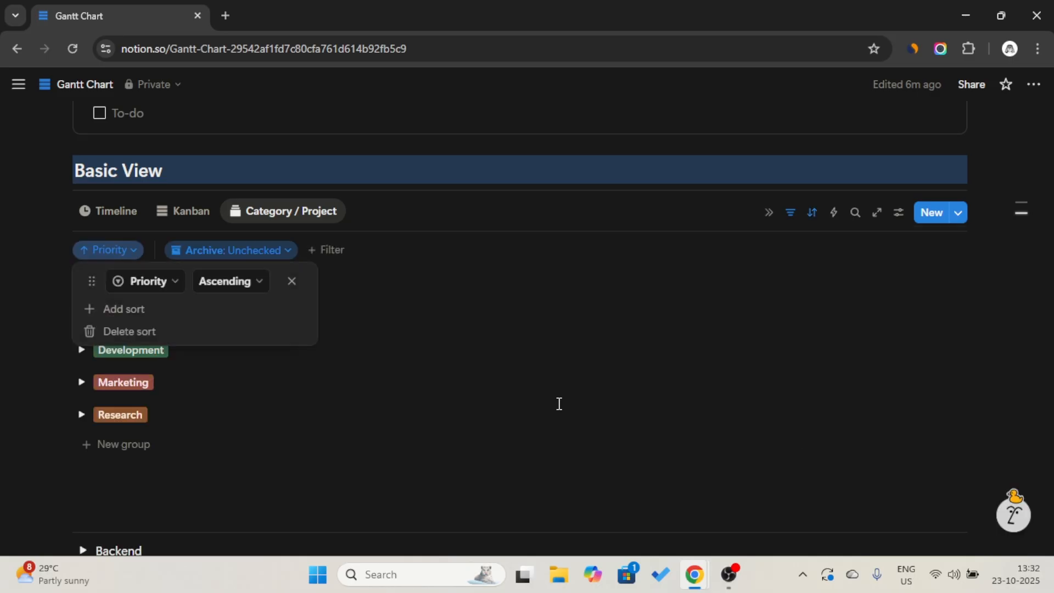
click(237, 295)
click(228, 330)
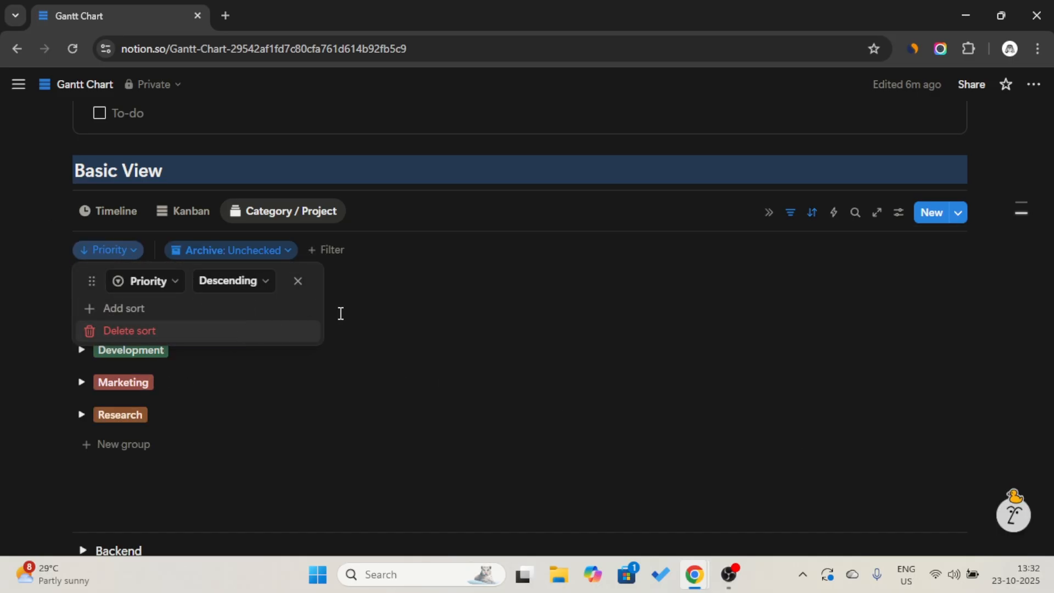
click(393, 306)
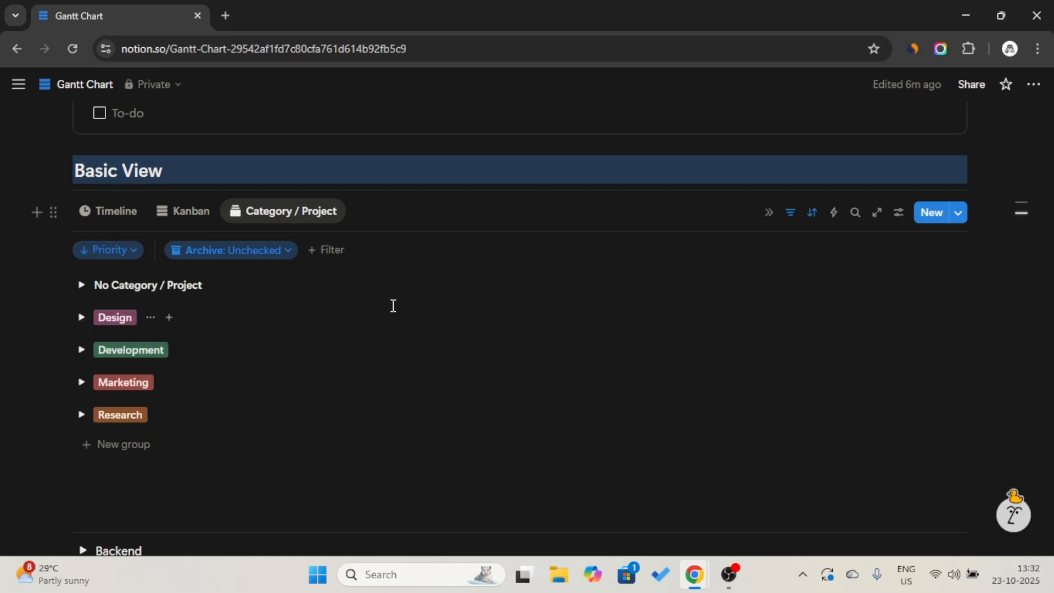
- Expand the Design group and add a new task with its Priority set to High
click(84, 318)
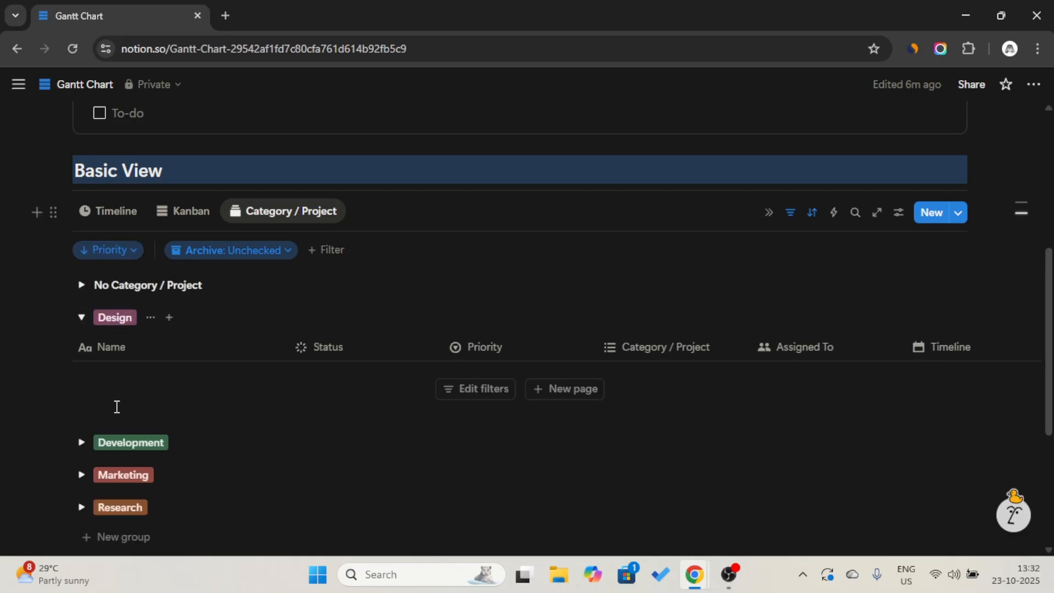
click(558, 388)
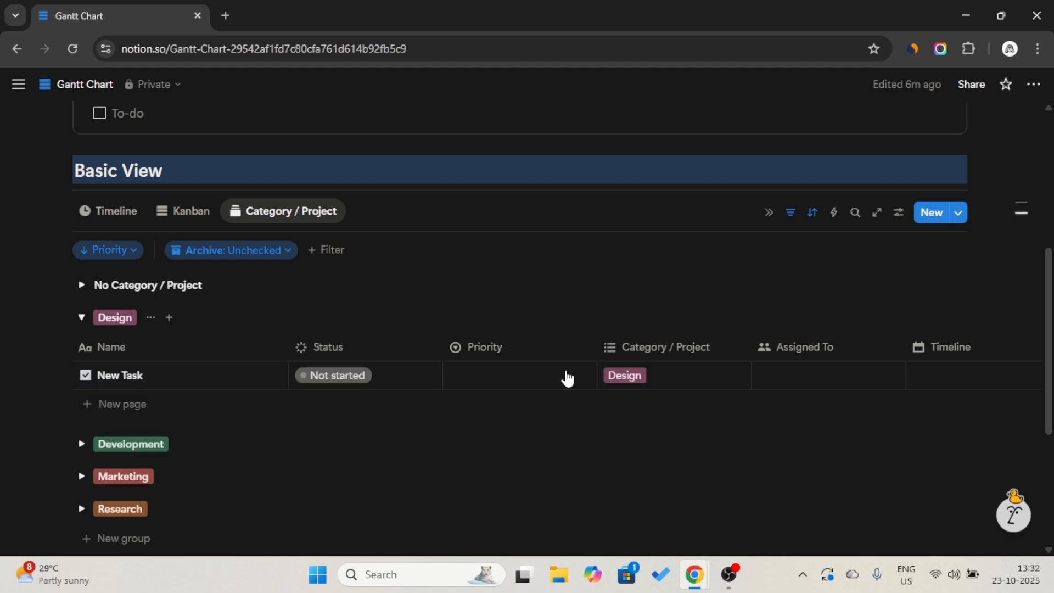
click(564, 376)
click(539, 425)
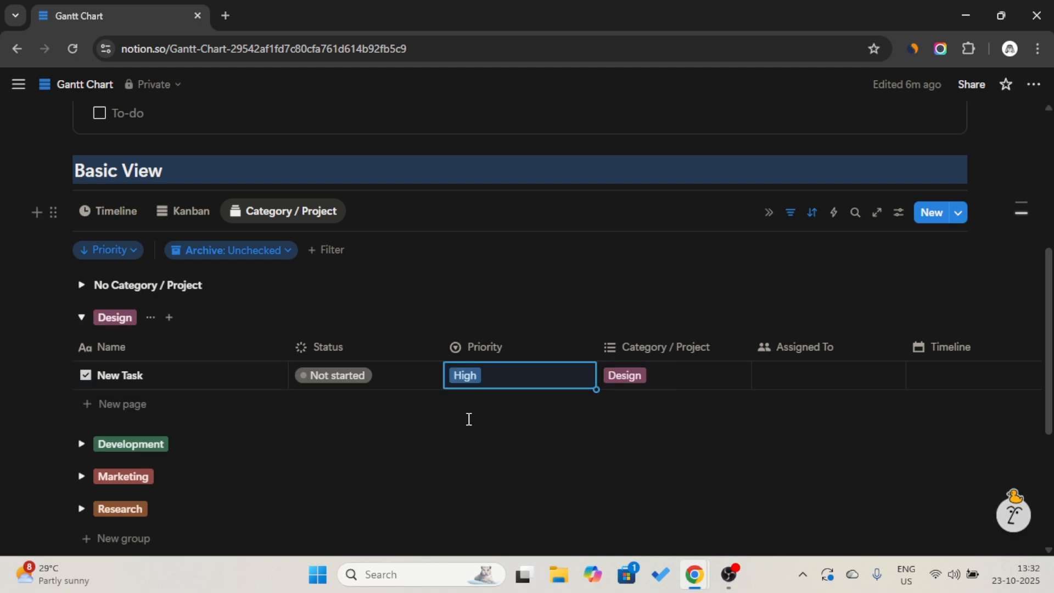
key(Escape)
- Add a second task to the Design group and set its Priority to Low
click(118, 404)
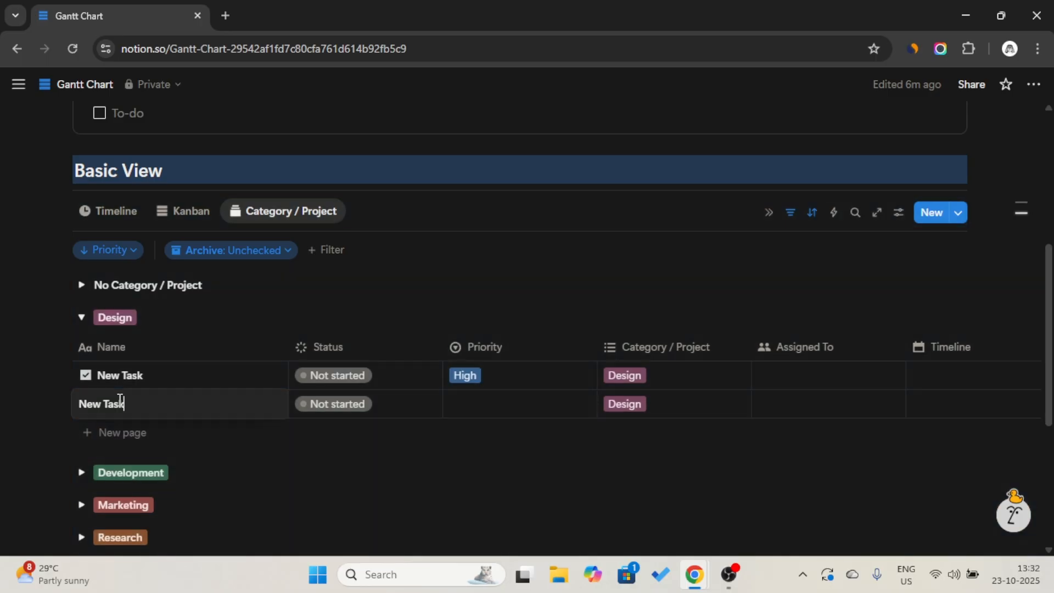
key(Escape)
click(477, 399)
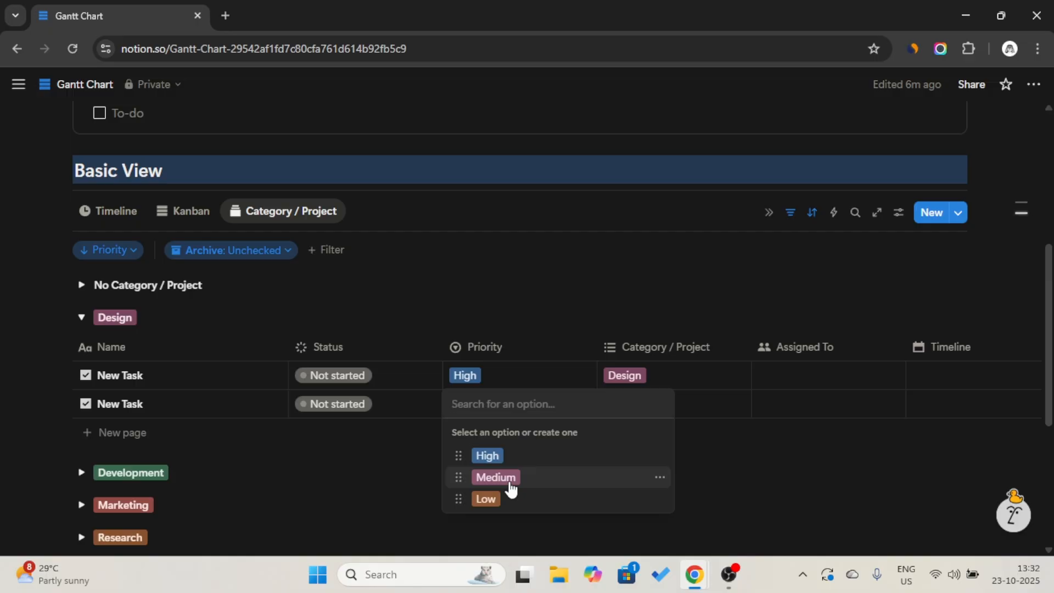
click(497, 500)
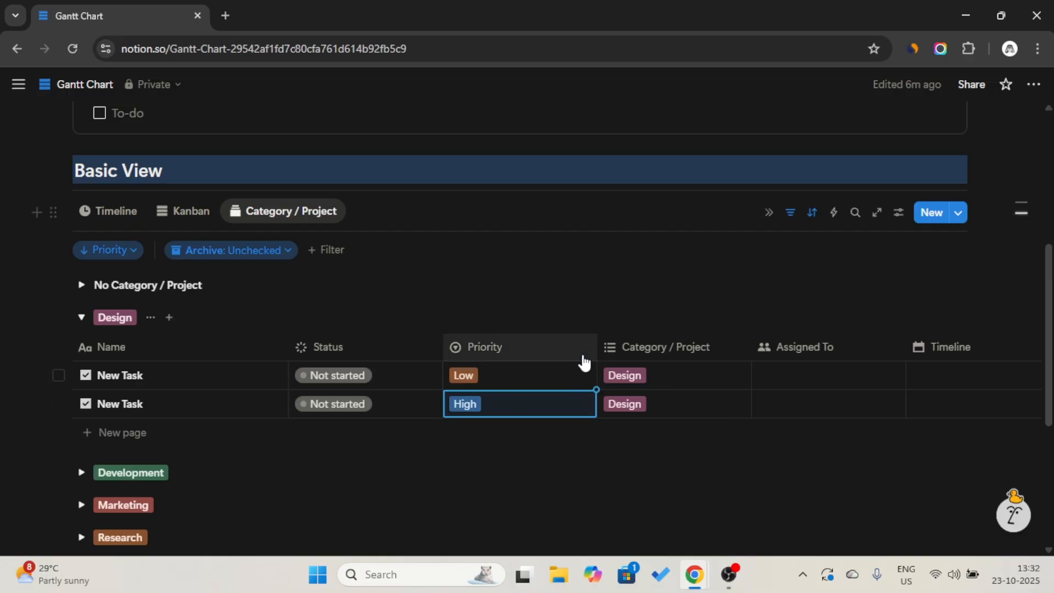
- Change the Category / Project view's Priority sort to Ascending
click(810, 213)
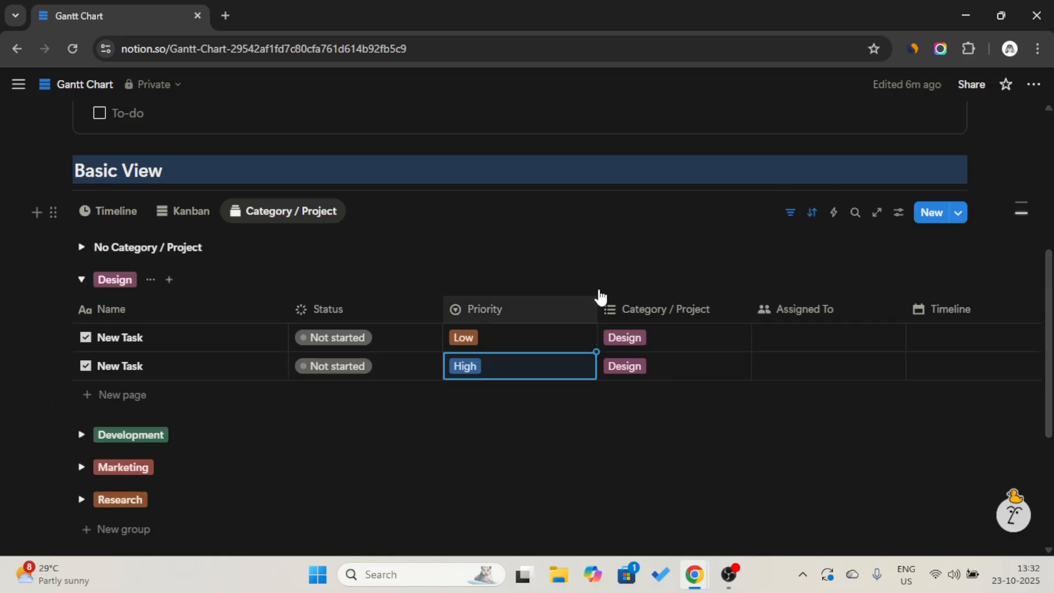
click(811, 212)
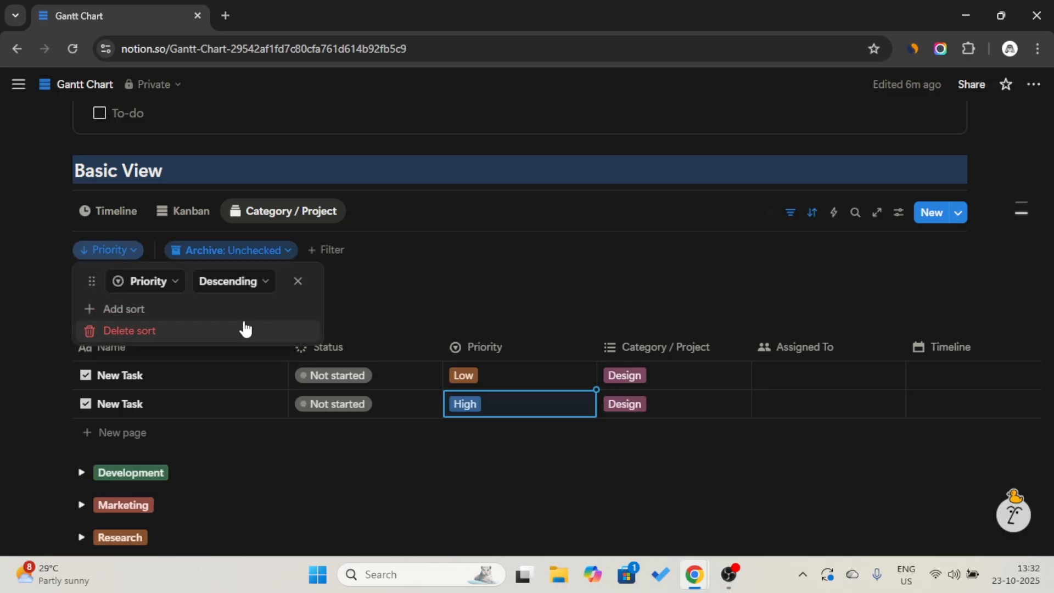
click(229, 280)
click(228, 313)
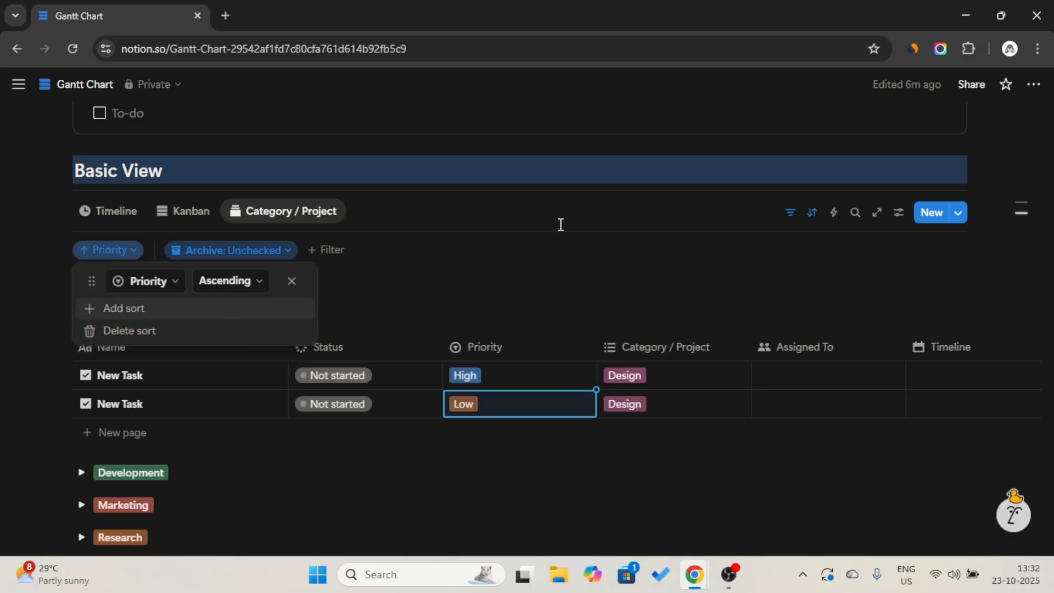
click(798, 219)
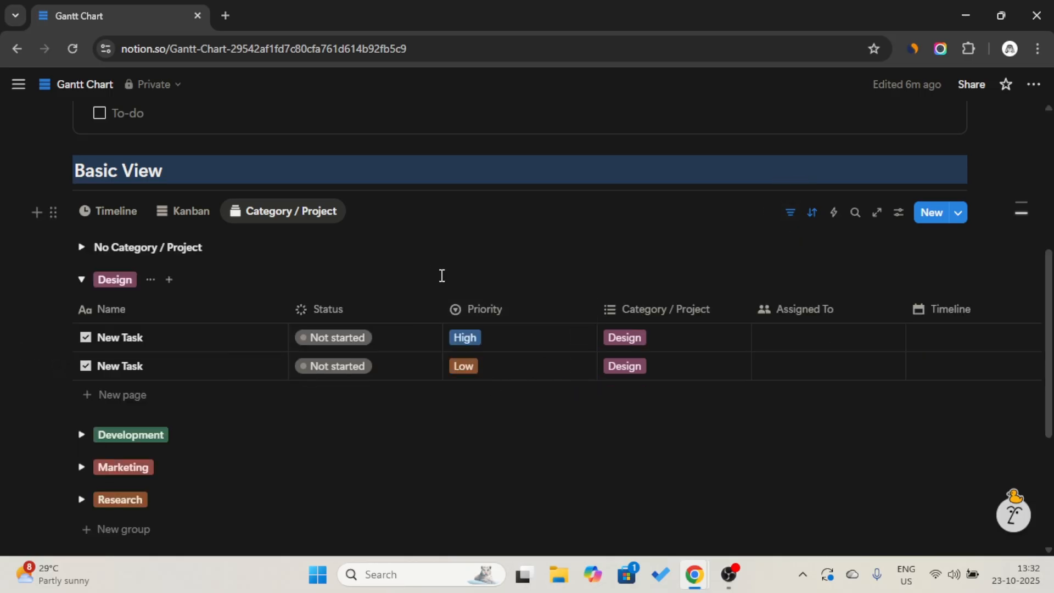
- Swap the two Design tasks' priorities, making the first Low and the second High, and collapse the Design group
click(503, 343)
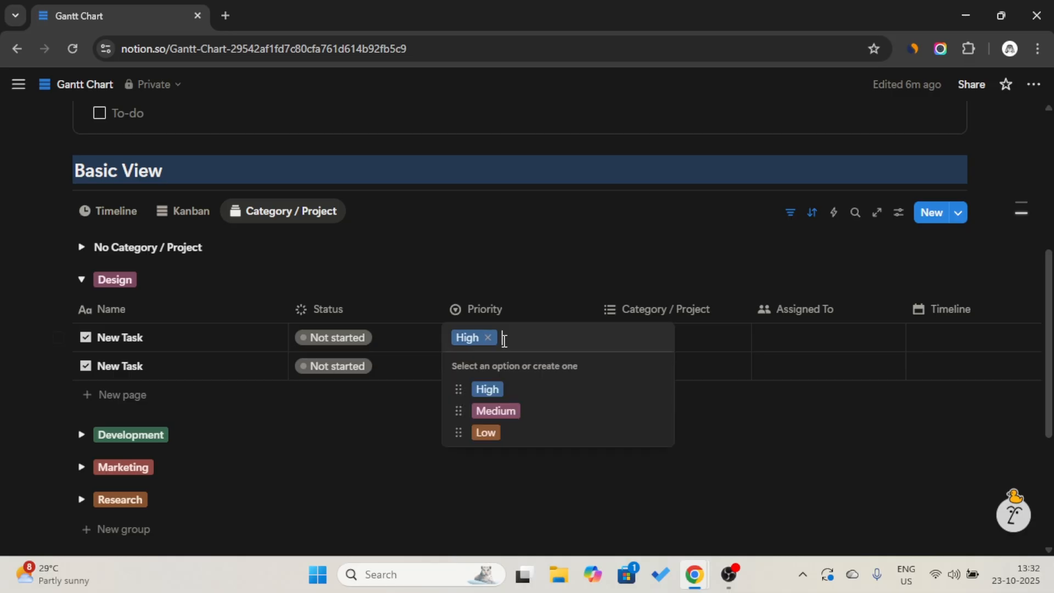
click(527, 433)
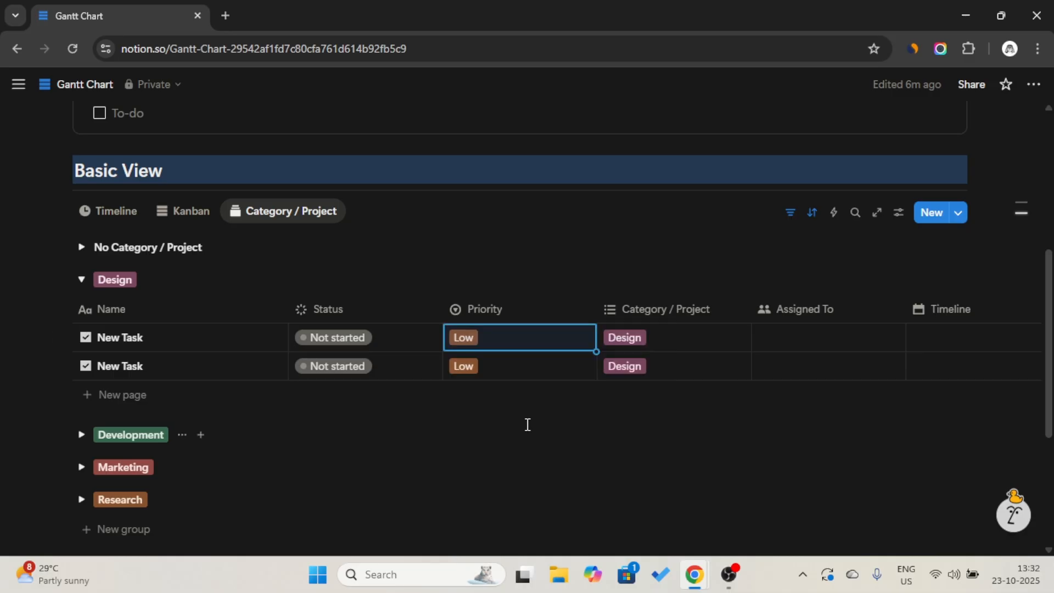
click(502, 366)
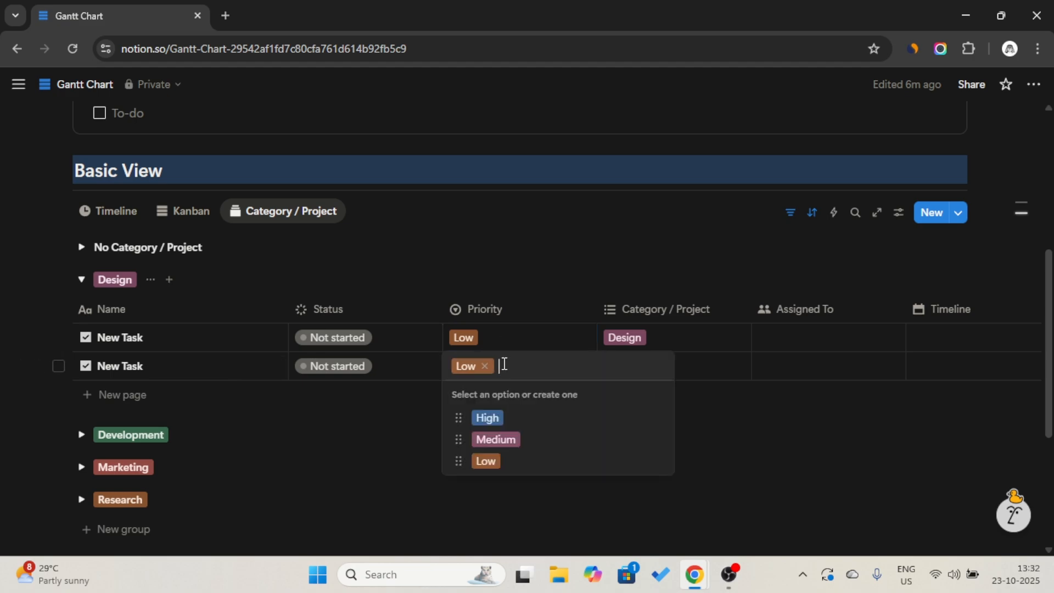
click(537, 426)
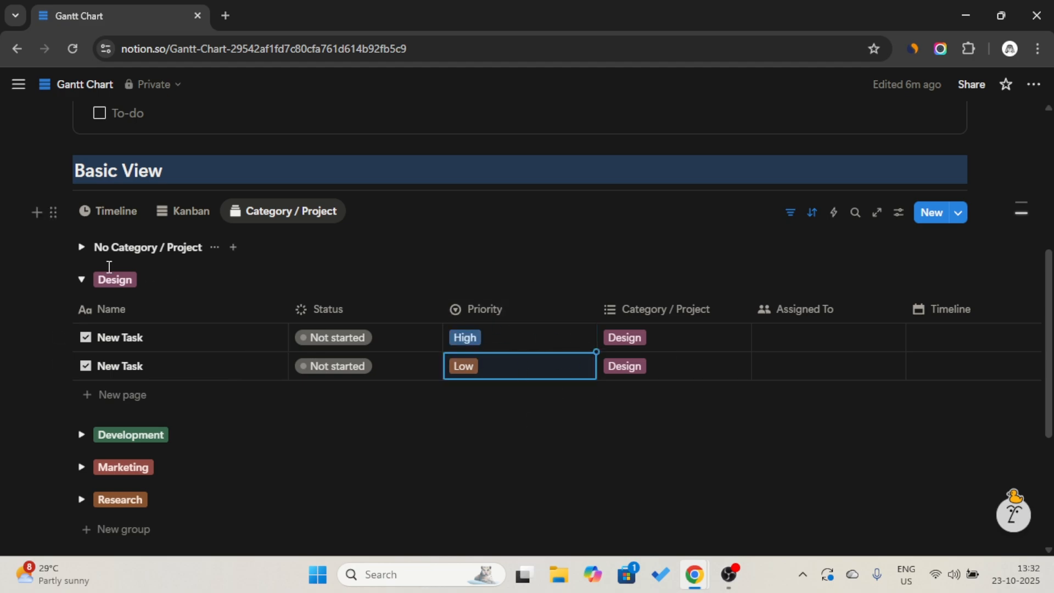
click(82, 280)
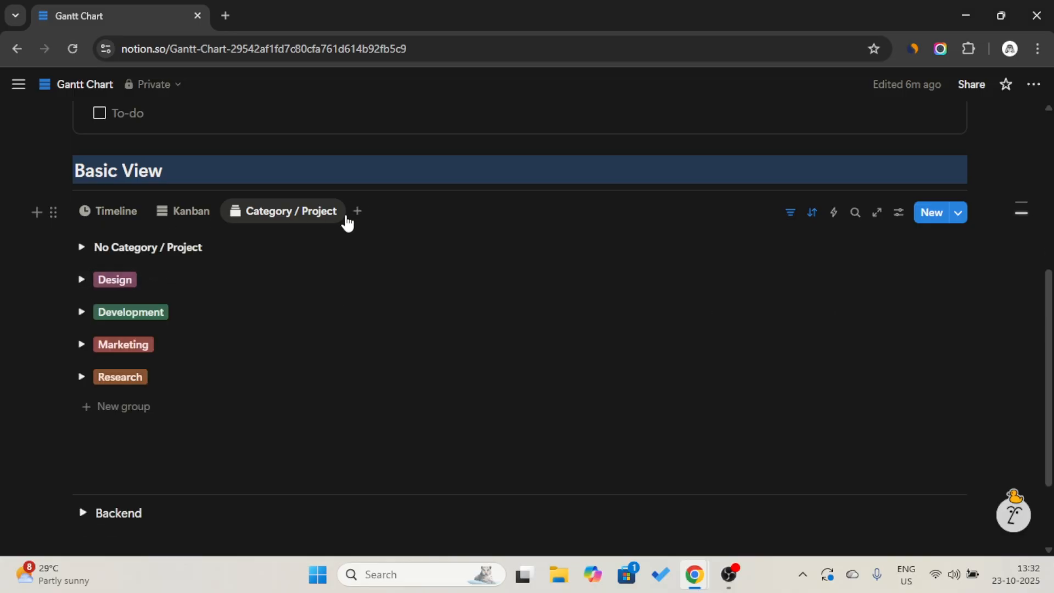
- Add a Gallery view after the Category / Project view, keeping the current data source
click(355, 215)
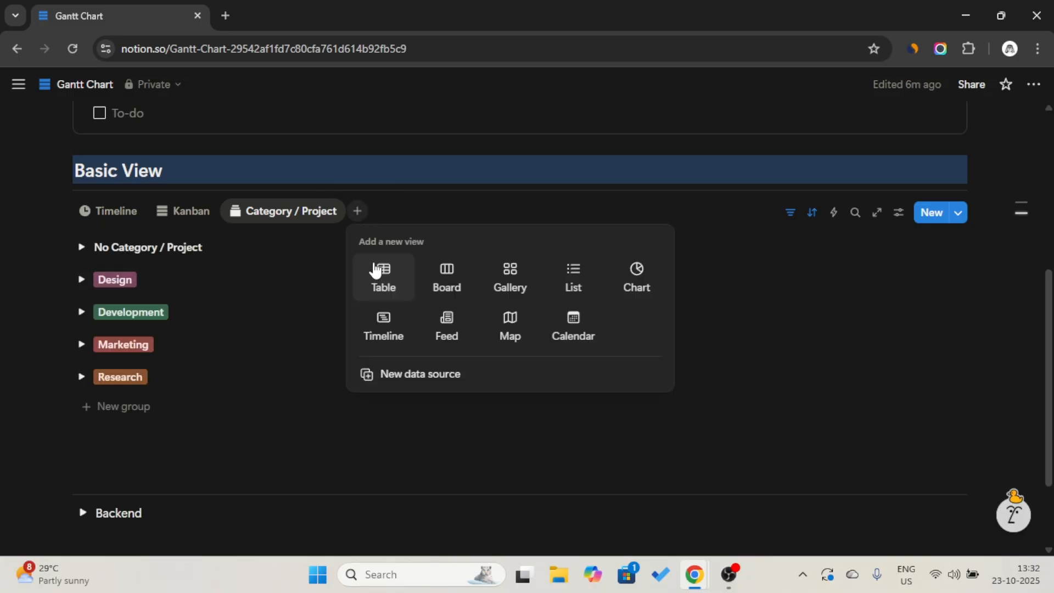
click(520, 281)
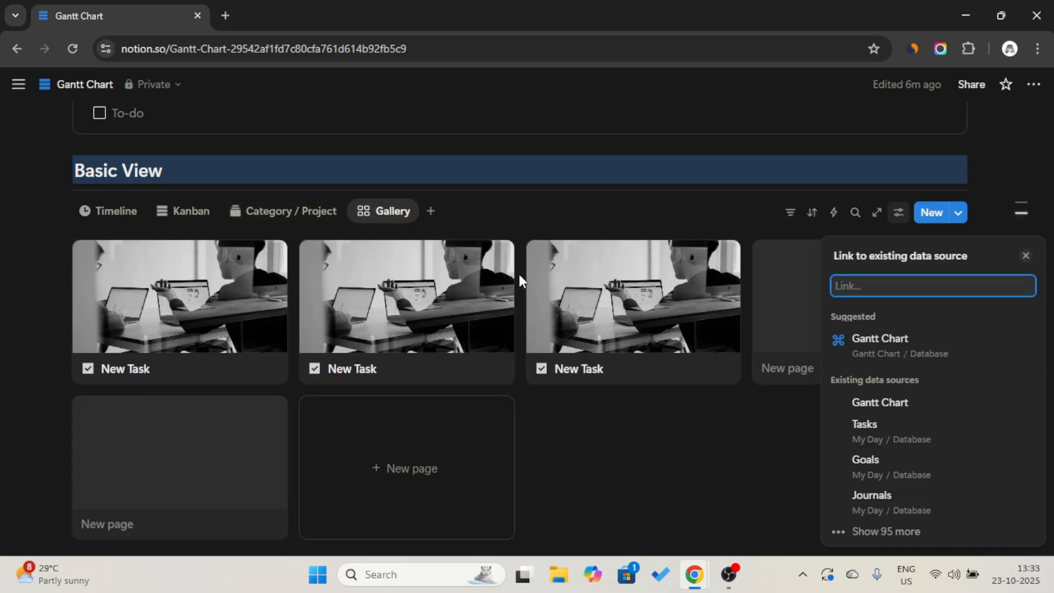
click(578, 220)
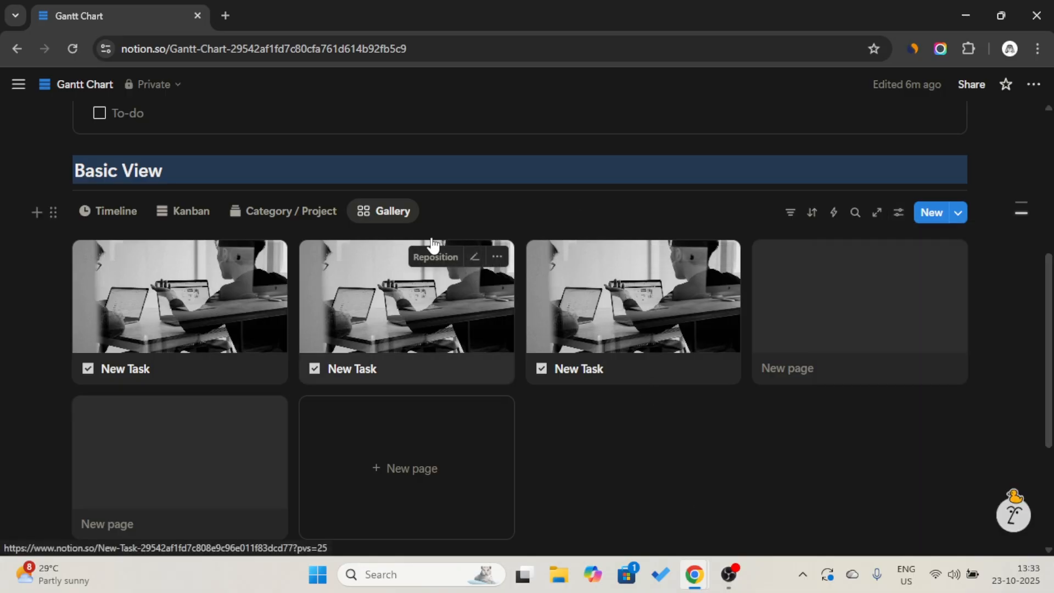
- Rename the Gallery view to High Priority and give it the bookmark icon
click(398, 217)
click(402, 239)
text(H)
key(Caps_Lock)
text(igh)
key(Caps_Lock)
text(P)
key(Caps_Lock)
text(r)
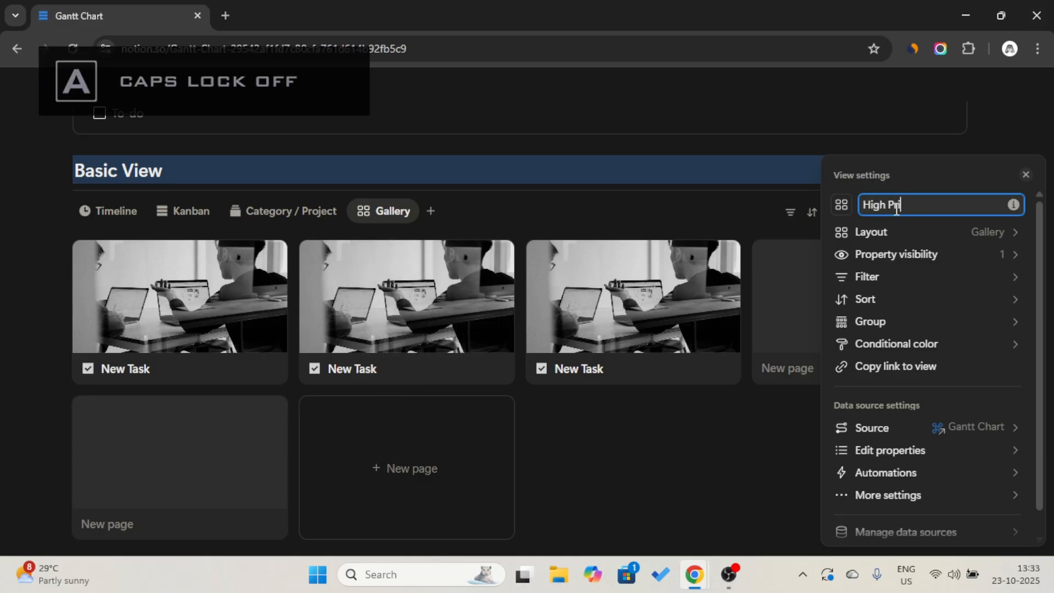
text(ioriry)
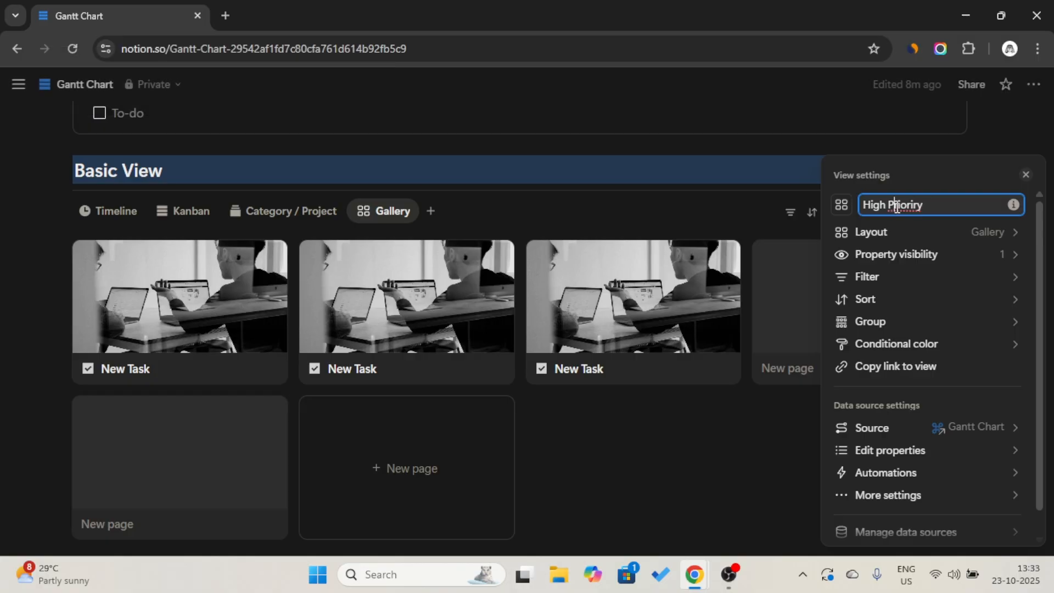
right_click(896, 209)
click(834, 199)
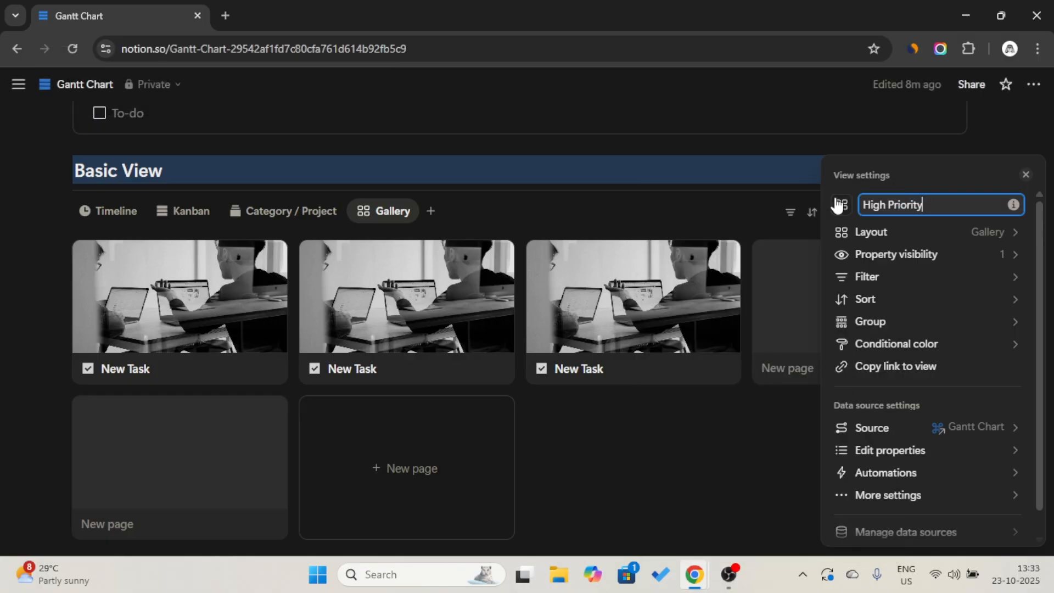
click(842, 207)
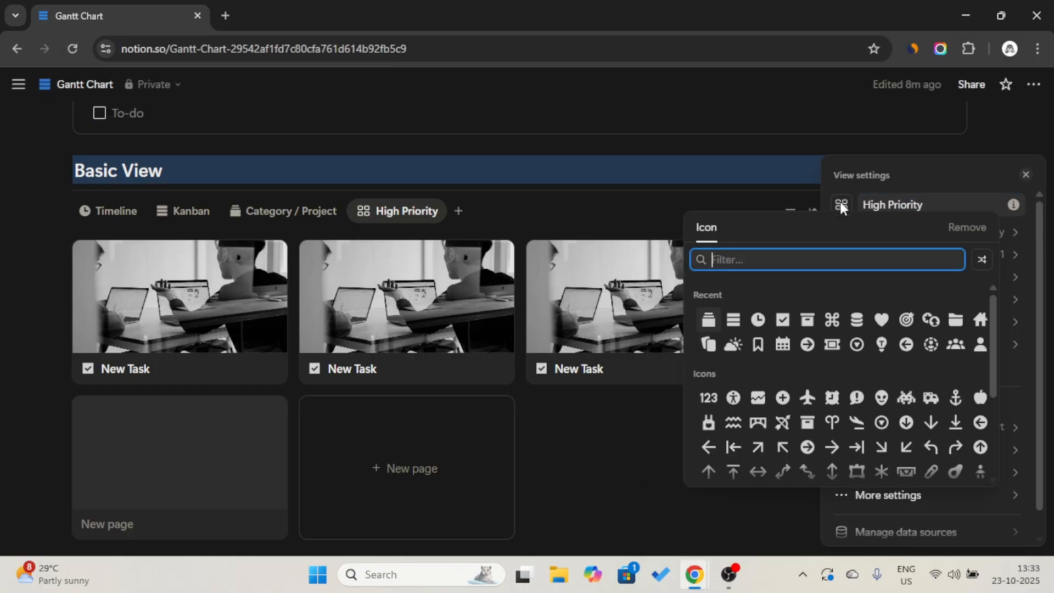
click(757, 344)
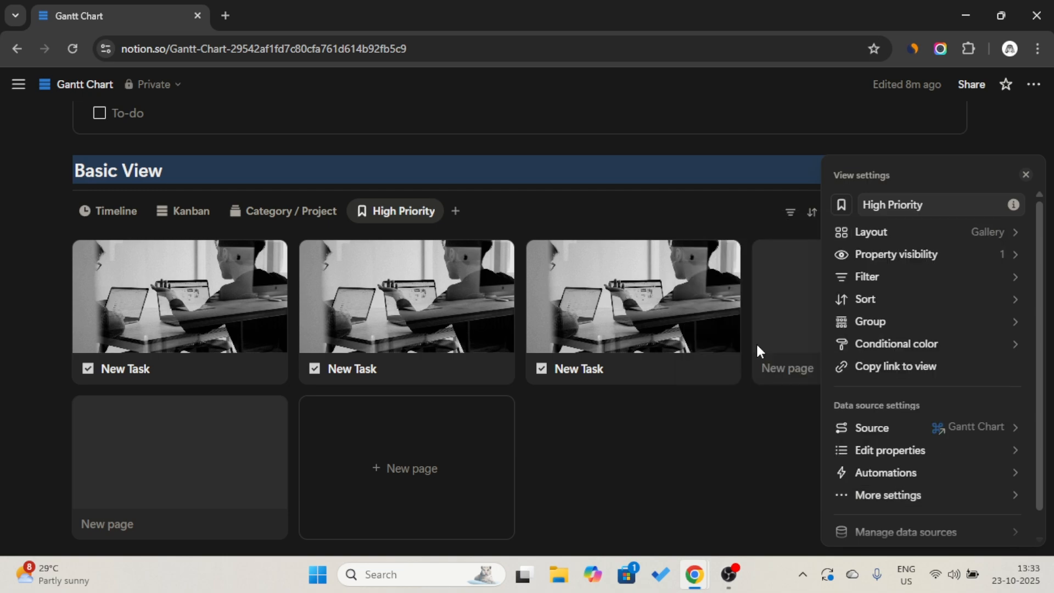
- Filter the High Priority view to show only pages whose Archive property is Unchecked
click(790, 216)
click(791, 216)
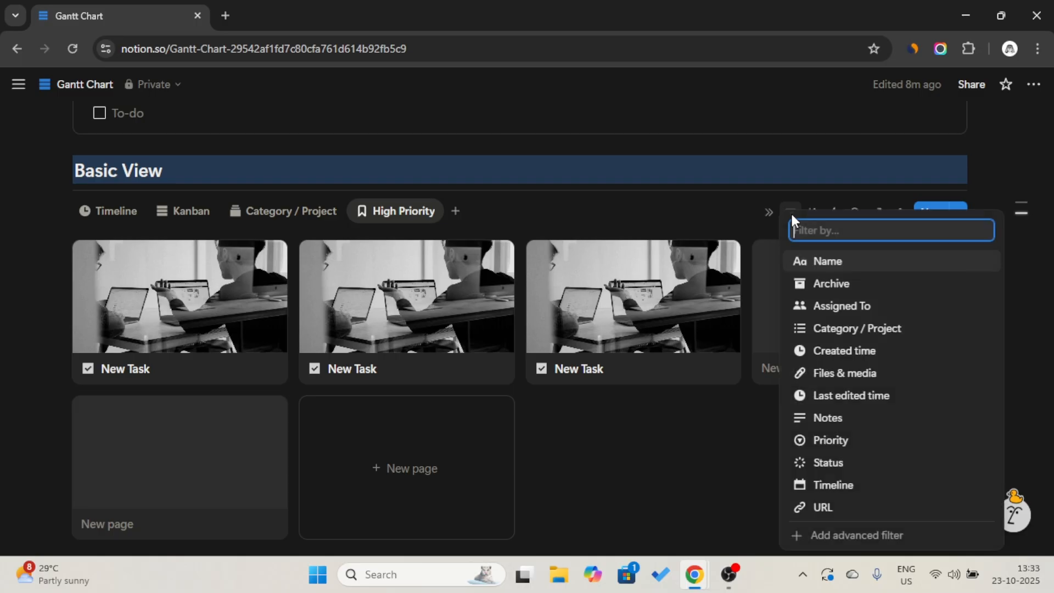
click(812, 281)
click(212, 302)
- Add a filter to the High Priority view that keeps only pages with Priority High
click(234, 251)
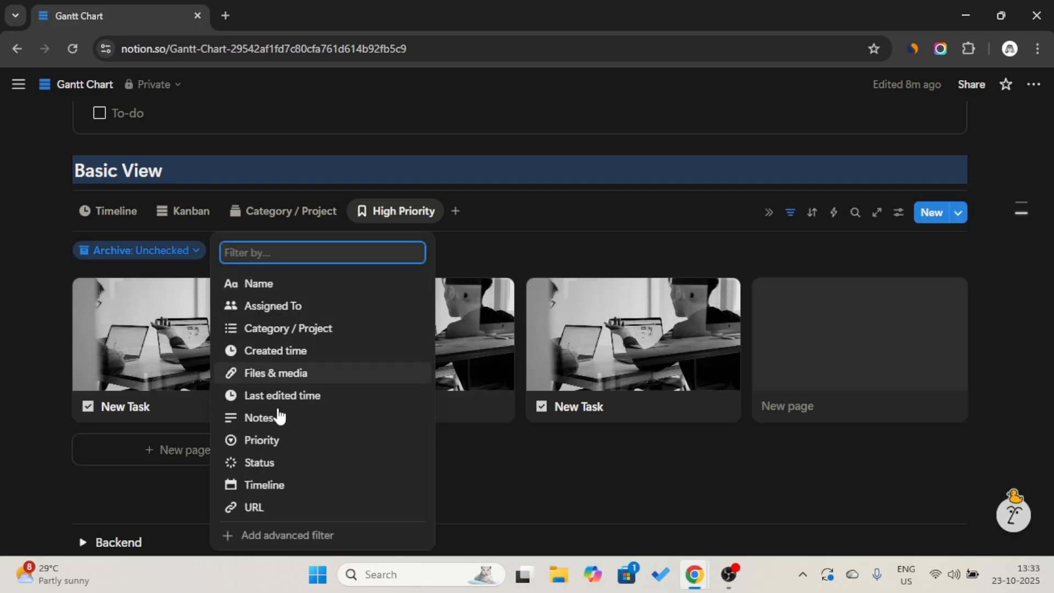
click(274, 441)
click(229, 331)
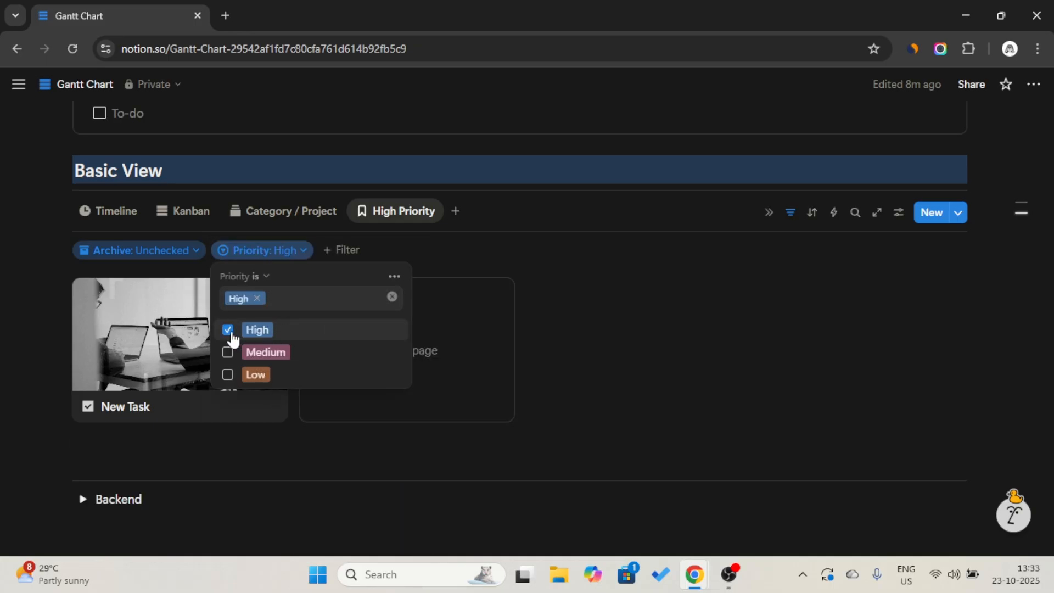
- Sort the High Priority view by Last edited time in descending order
click(811, 215)
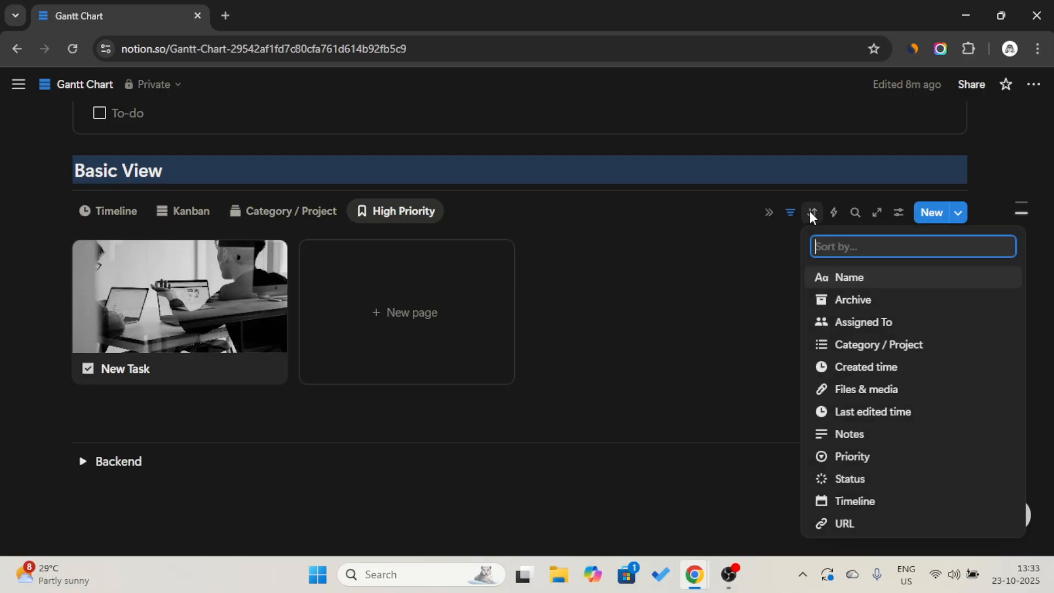
click(867, 411)
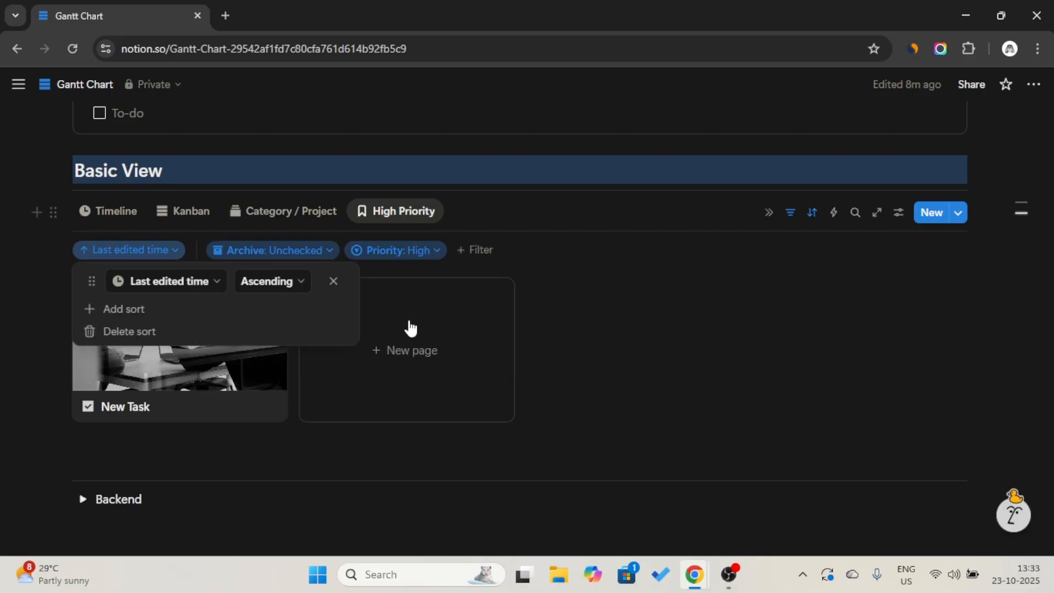
click(270, 282)
click(273, 330)
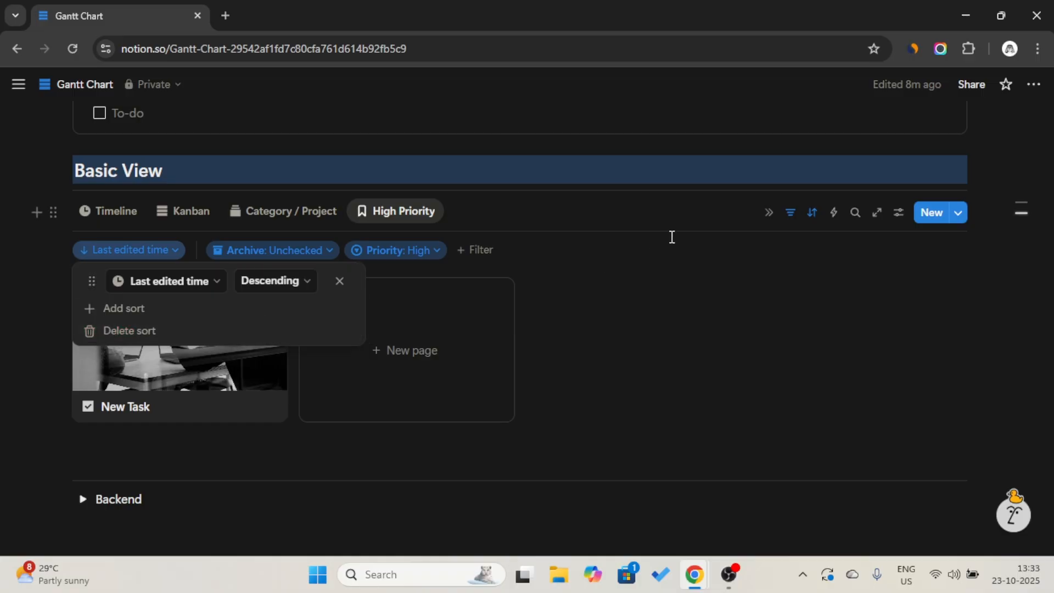
click(471, 235)
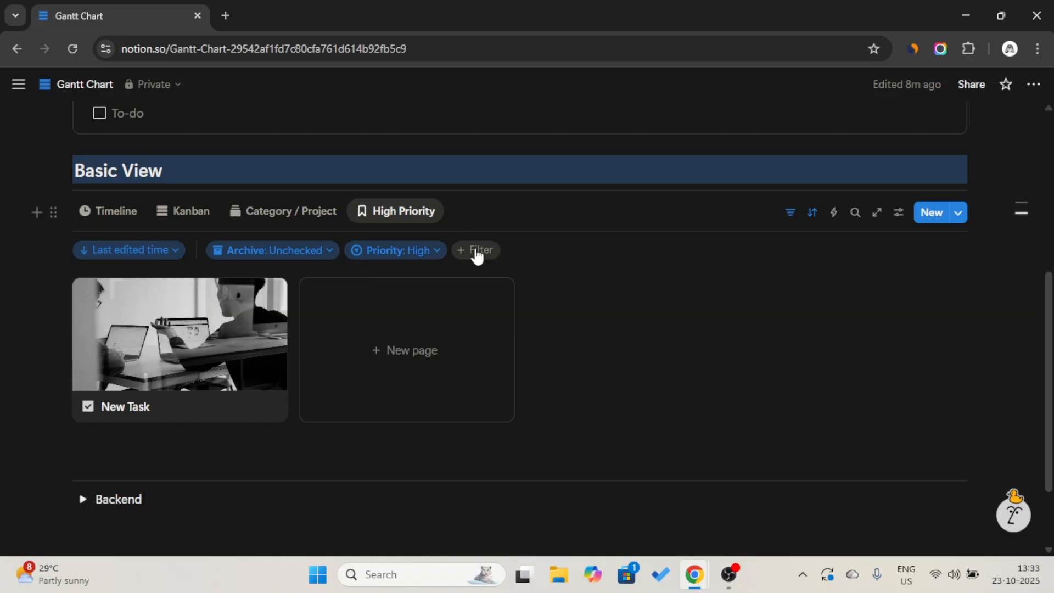
- Try a Status filter of To-do and In progress on the High Priority view, and delete that filter
click(475, 252)
click(513, 461)
click(468, 296)
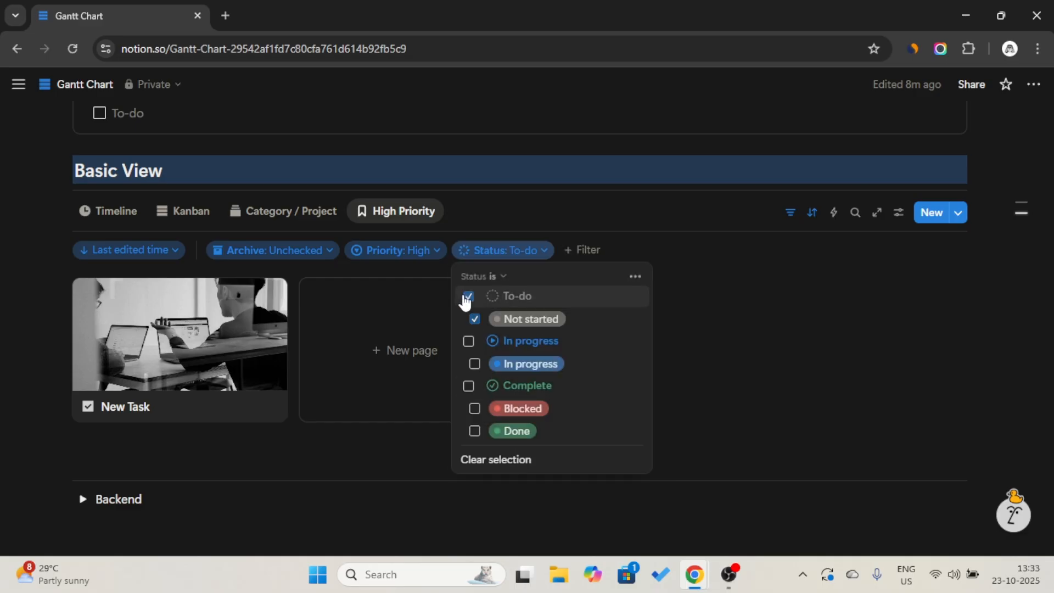
click(468, 342)
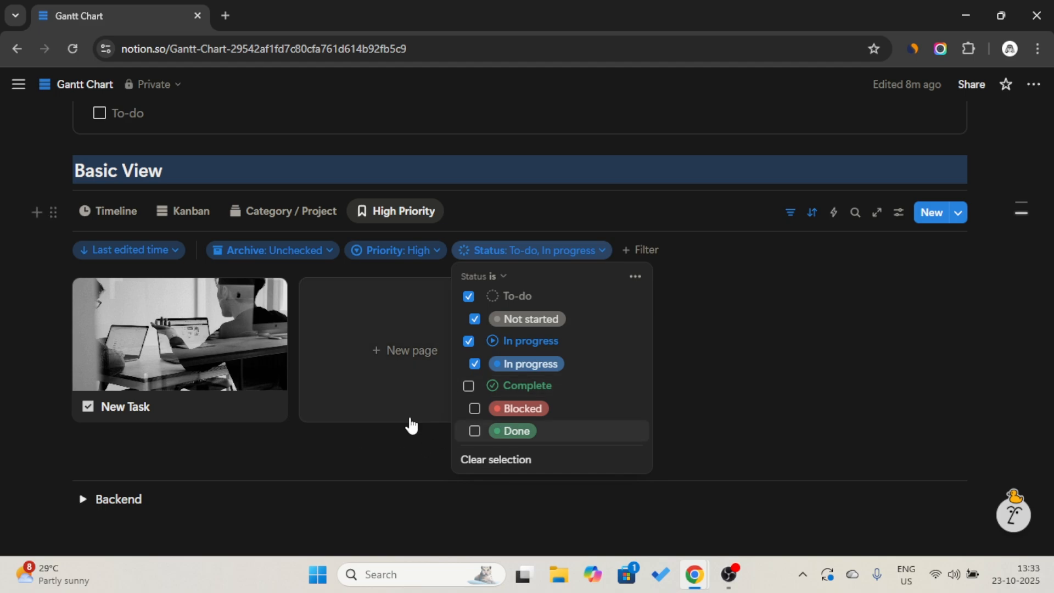
click(635, 279)
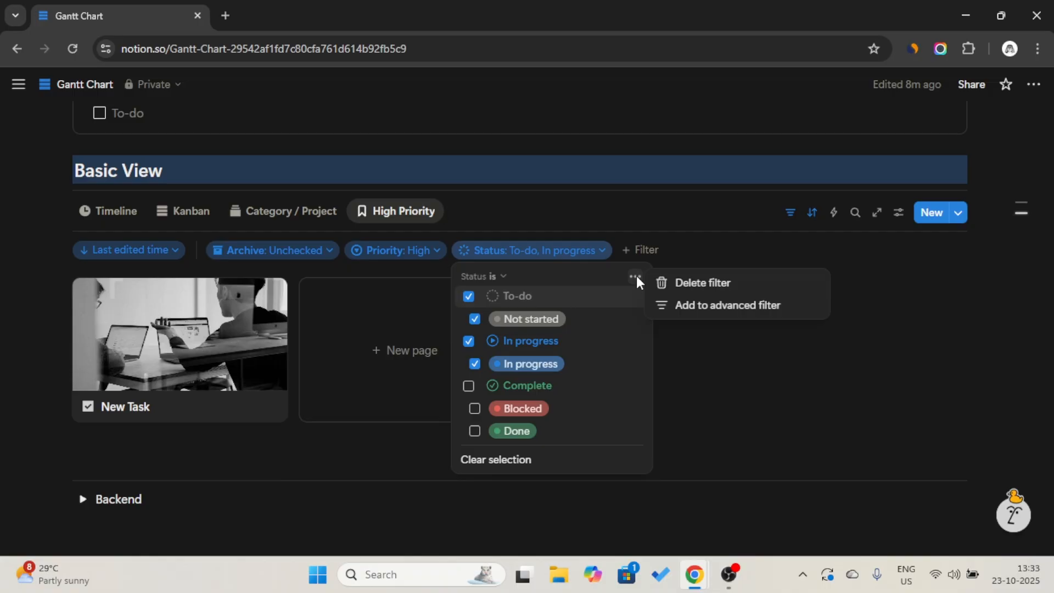
click(698, 280)
- Add an ascending Status sort to the High Priority view and place it above the Last edited time sort
click(809, 214)
click(809, 214)
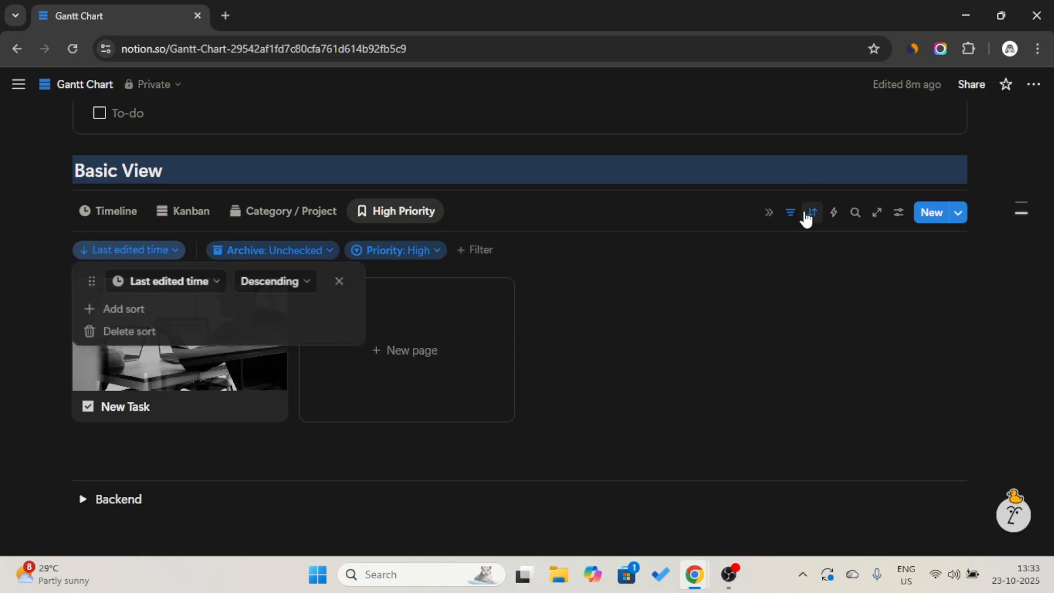
click(209, 305)
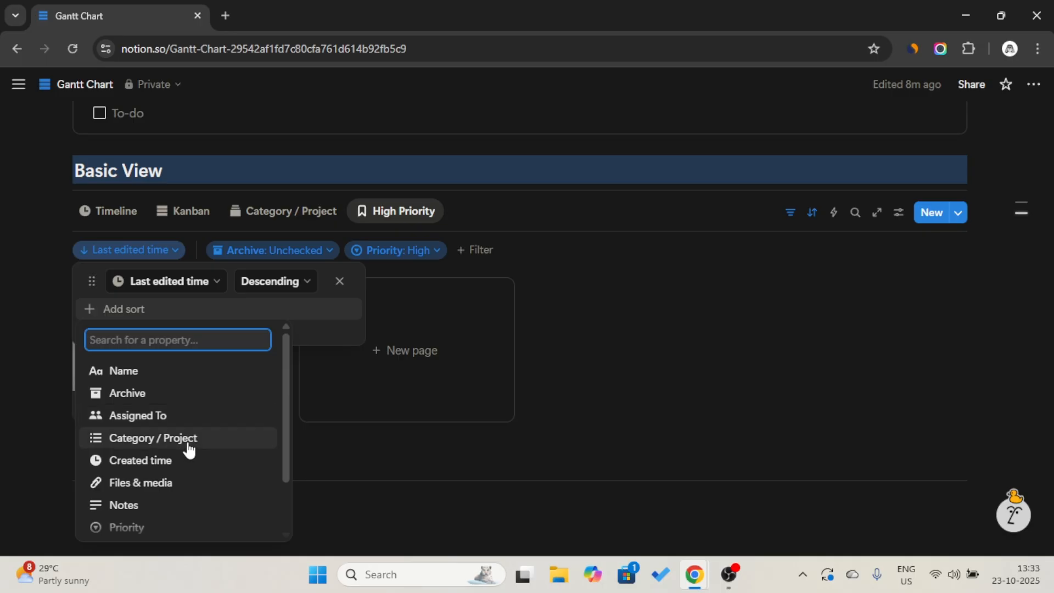
scroll(179, 485, down, 1)
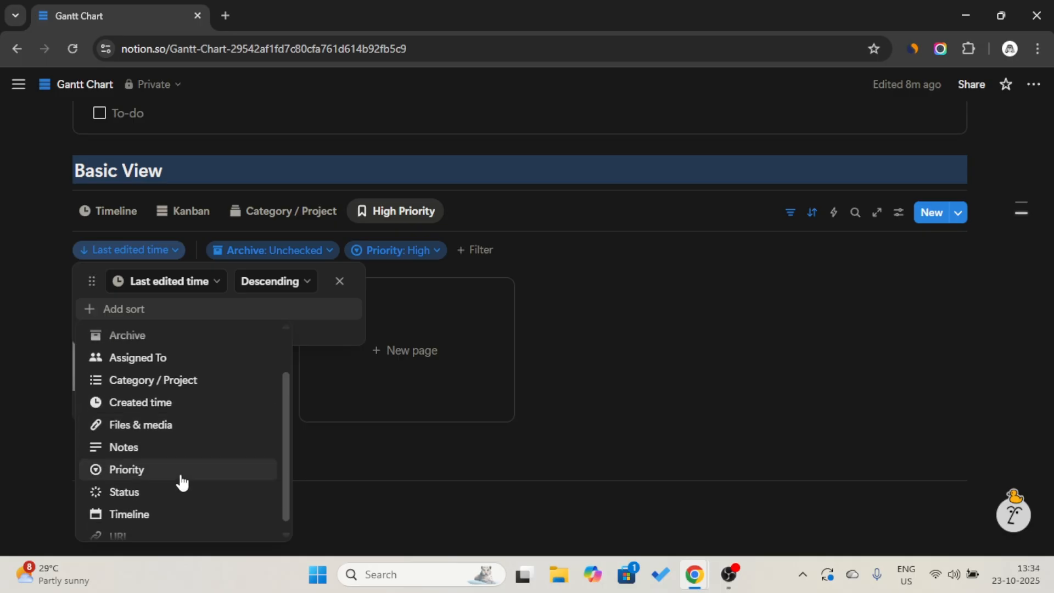
click(169, 493)
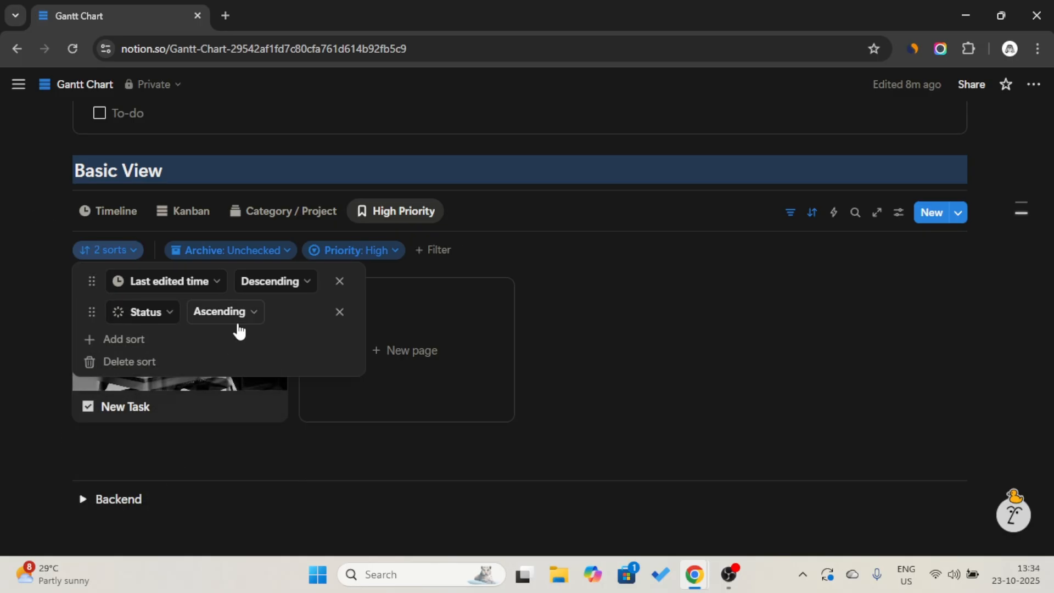
drag(94, 312, 306, 266)
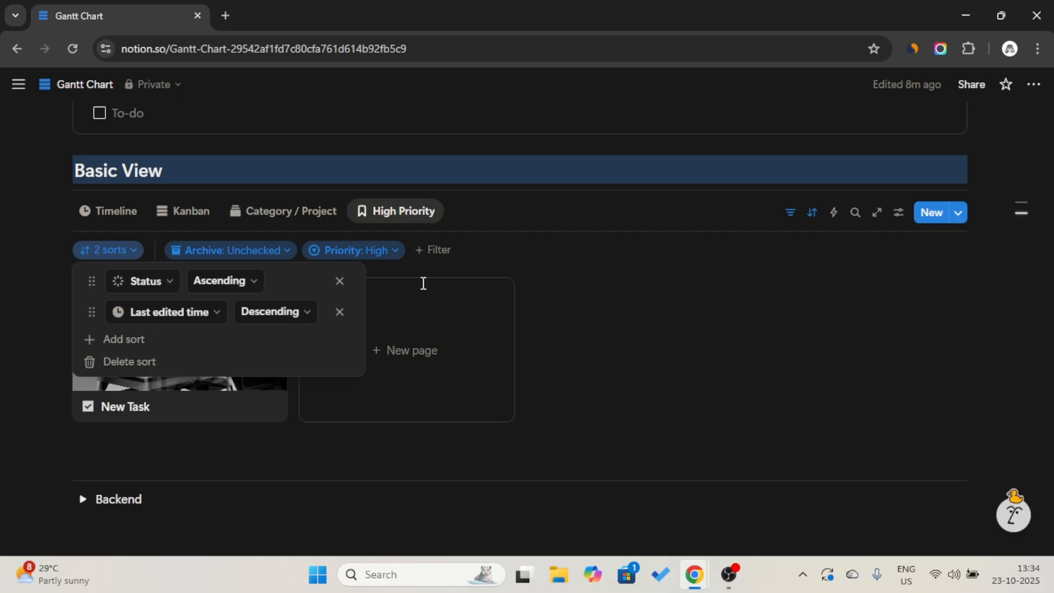
click(568, 296)
- Add a new page to the High Priority gallery and view its Status options
click(475, 338)
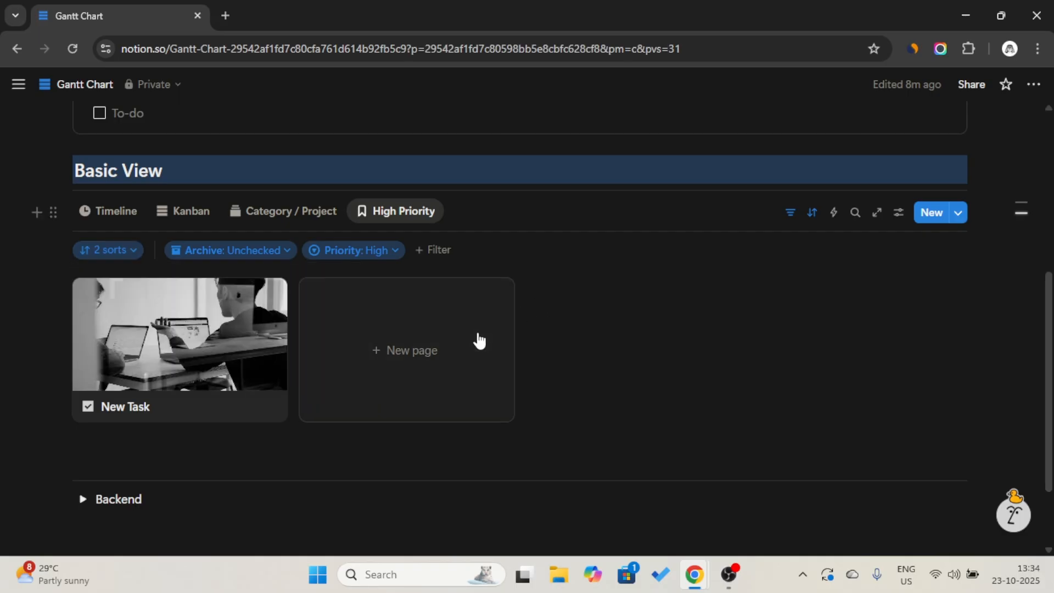
scroll(478, 332, down, 2)
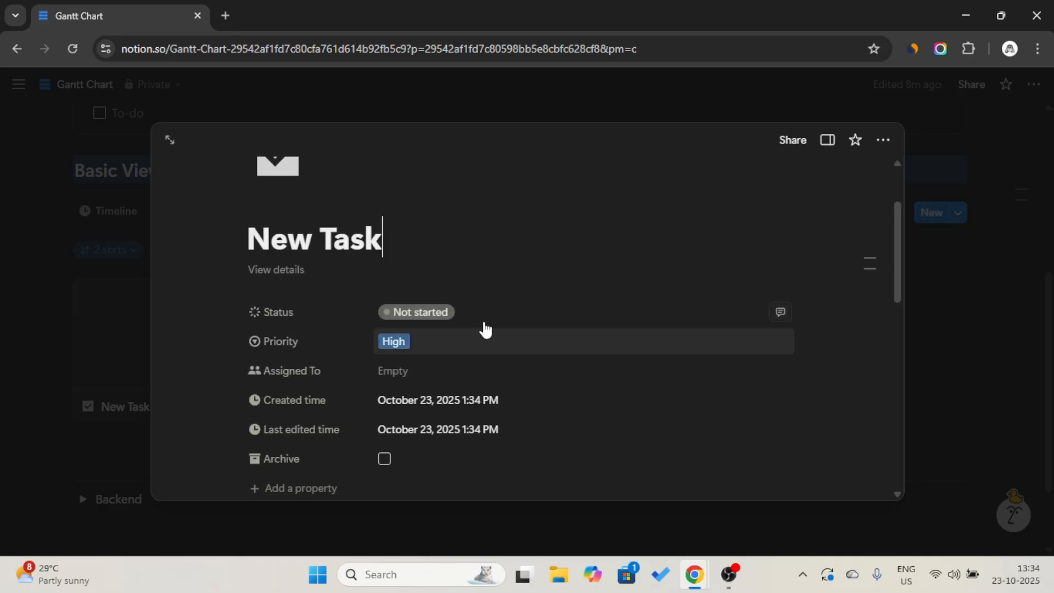
click(486, 325)
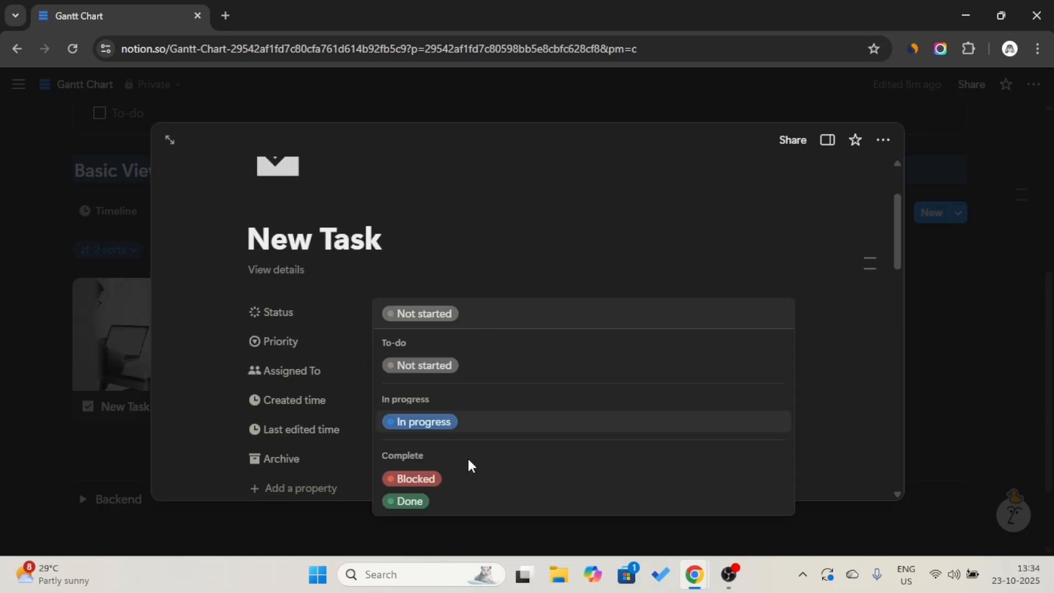
click(996, 251)
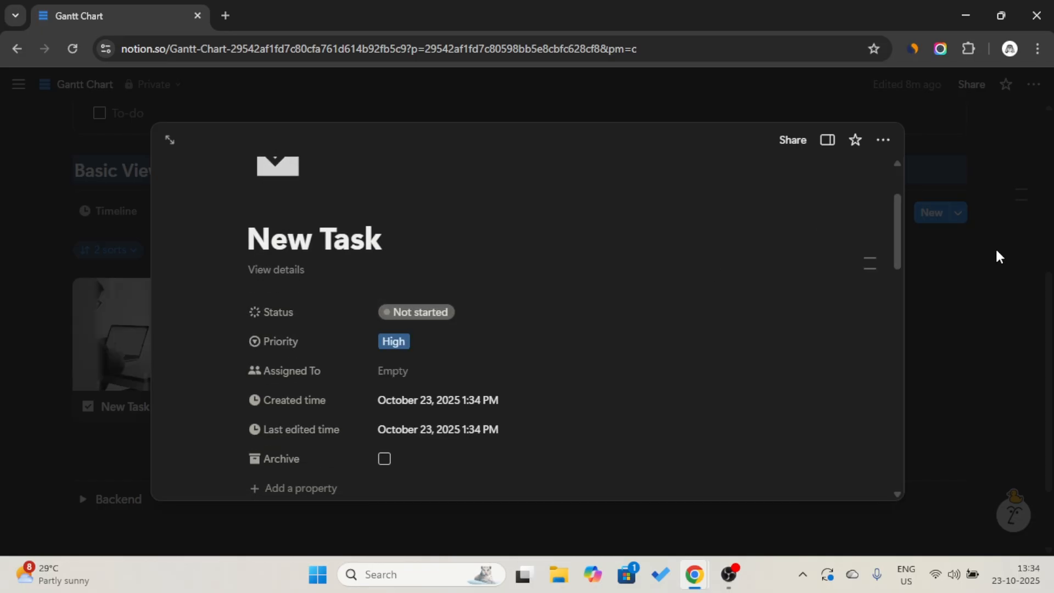
click(996, 251)
- Show the Status property on the High Priority gallery cards
click(398, 214)
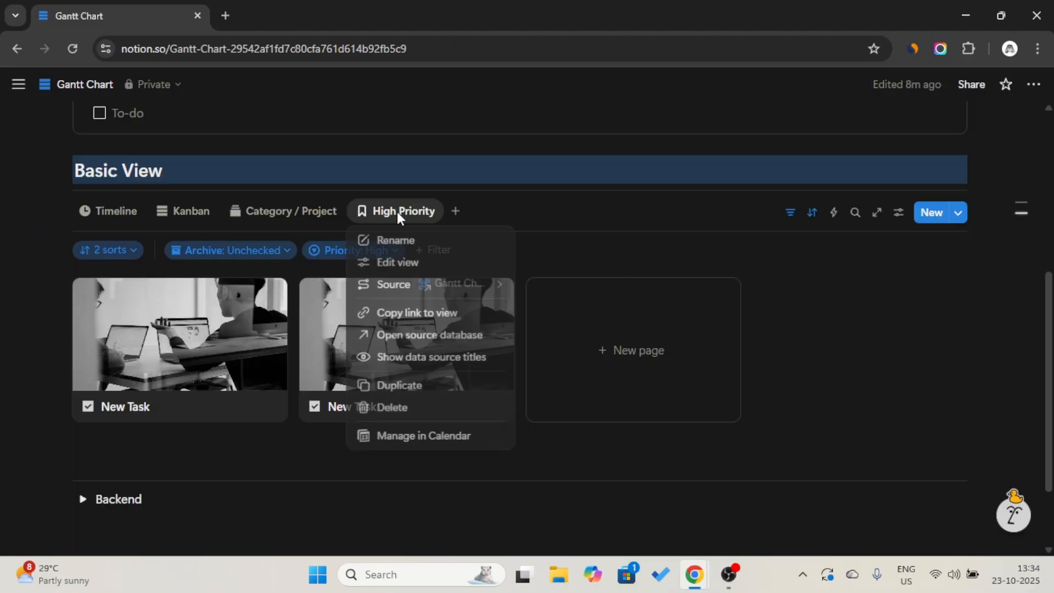
click(402, 260)
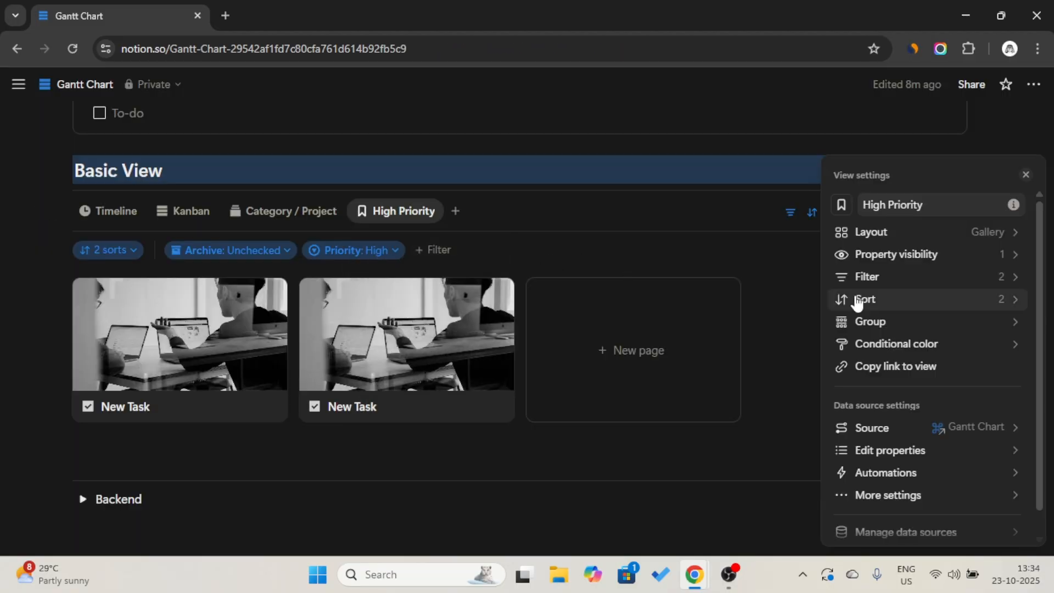
click(909, 253)
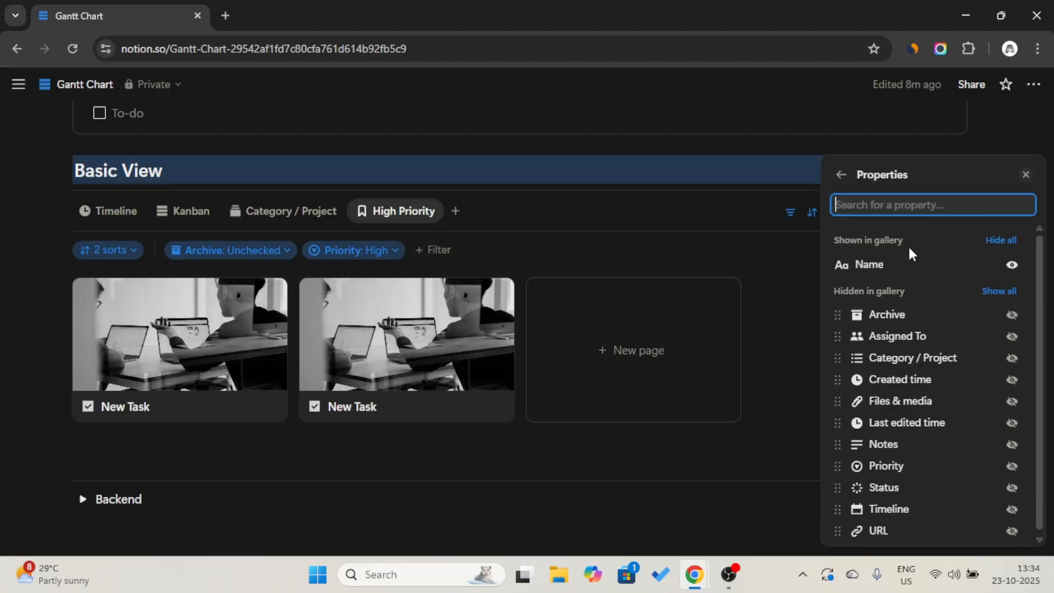
click(1013, 488)
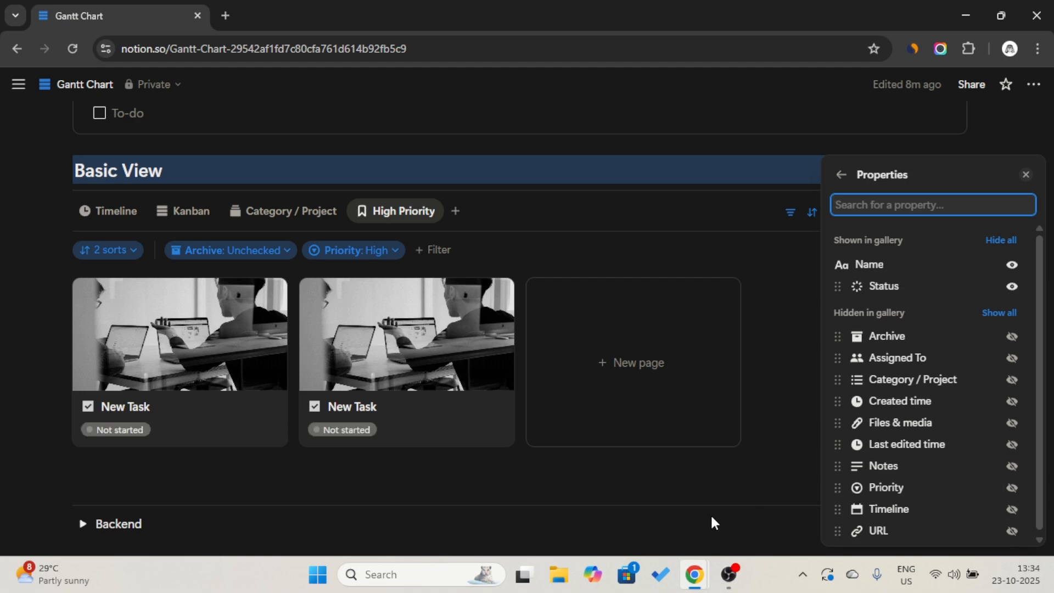
click(690, 467)
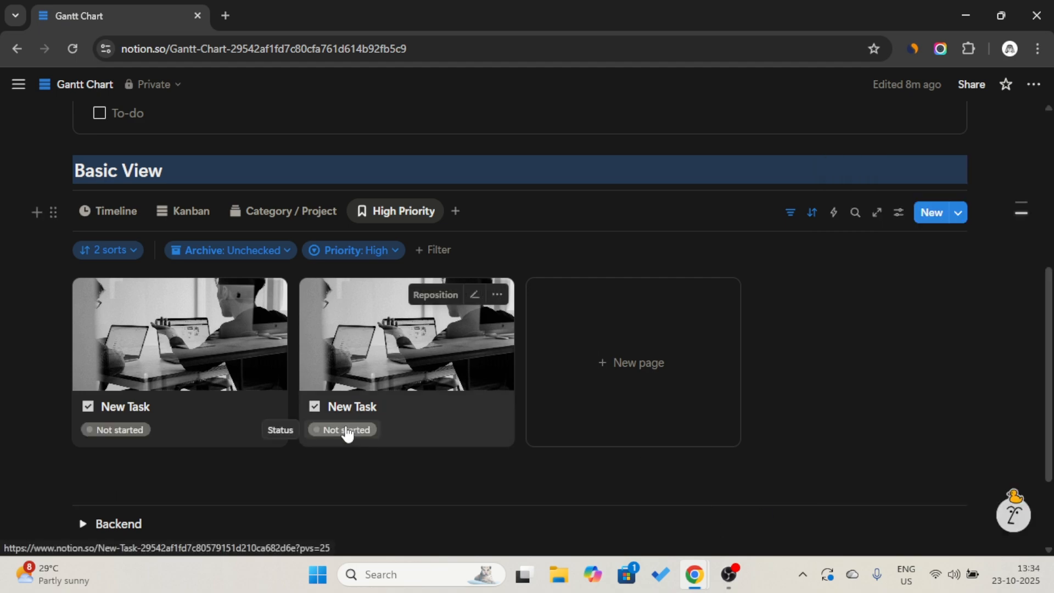
- Set the Status of the first New Task card in the High Priority gallery to Blocked
click(414, 412)
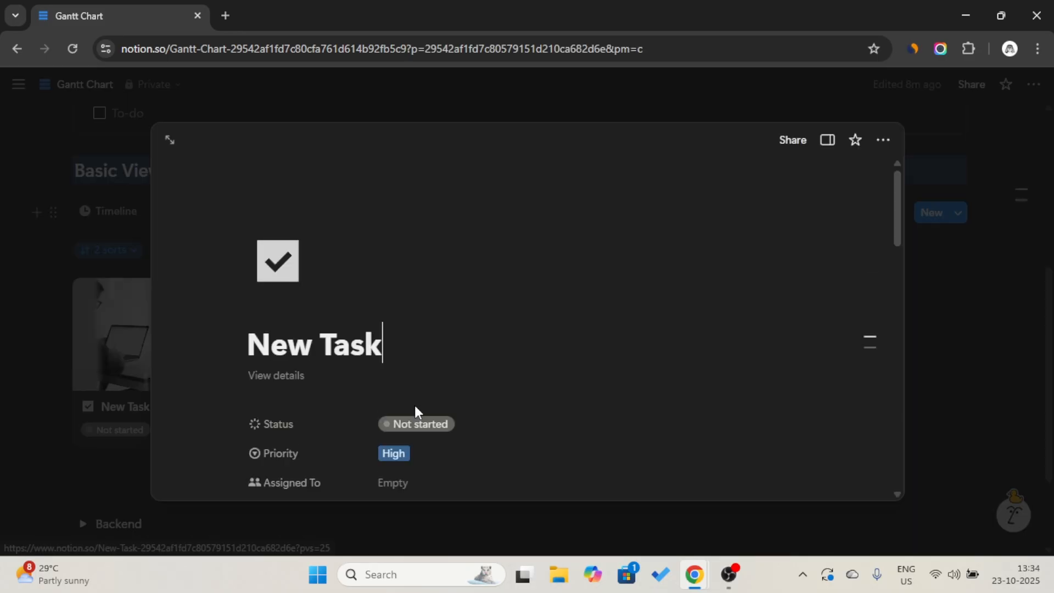
click(124, 322)
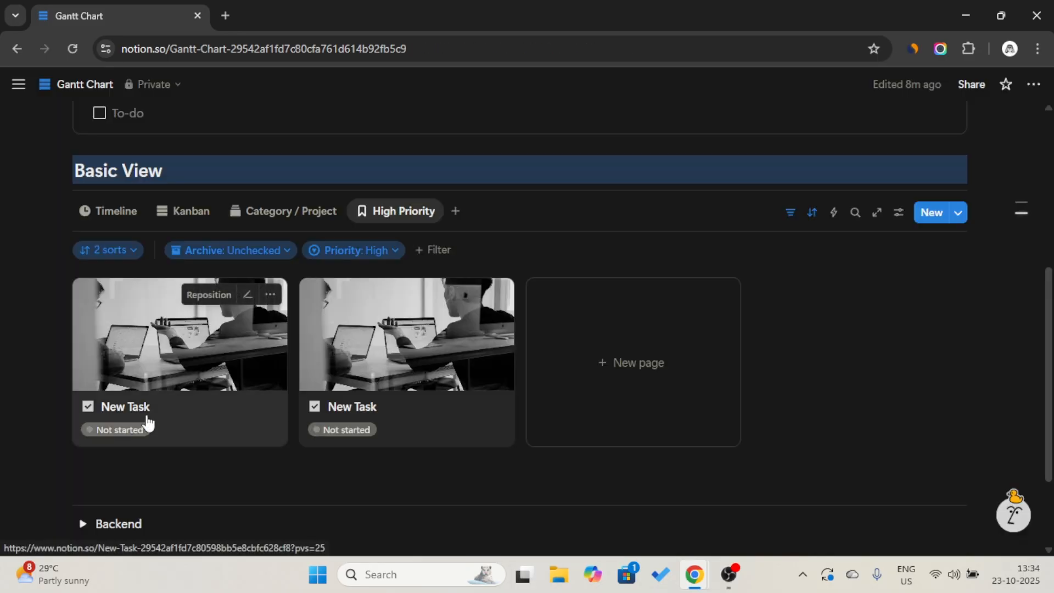
click(134, 430)
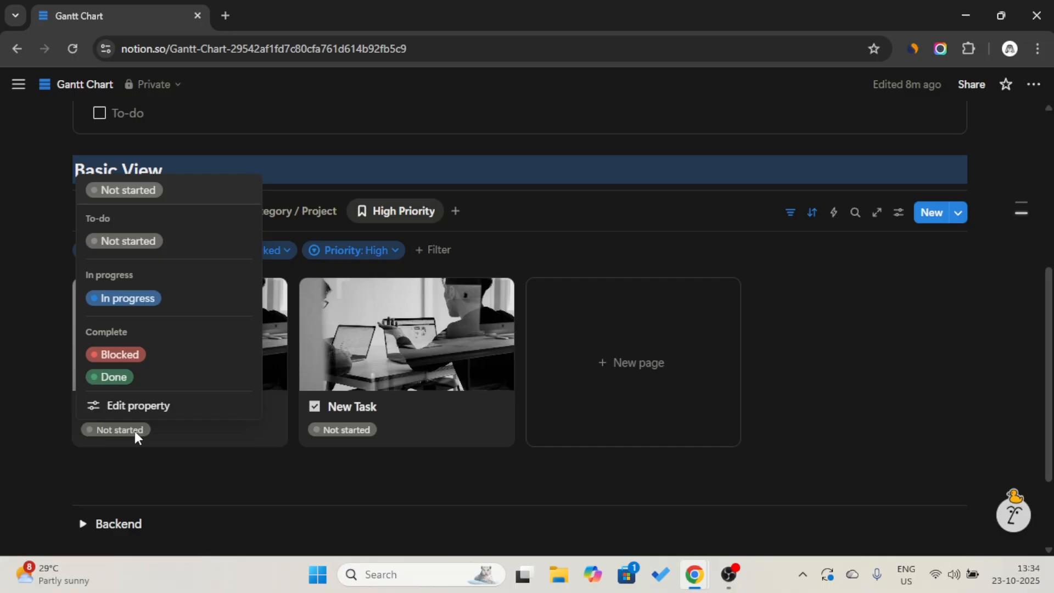
click(153, 357)
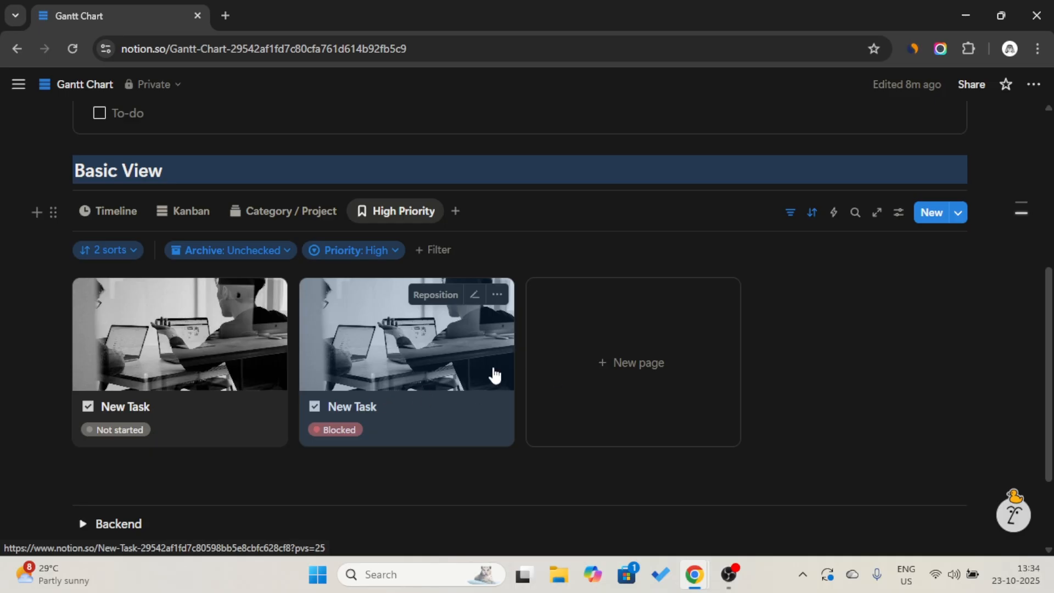
- Add another new page to the High Priority gallery and set its Status to Done
click(547, 385)
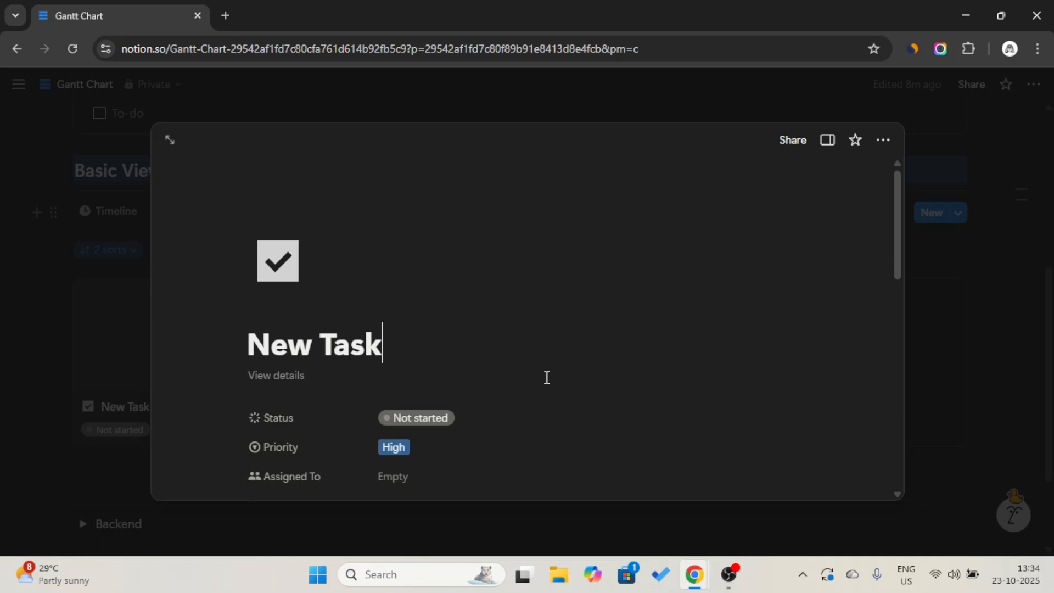
scroll(547, 380, down, 1)
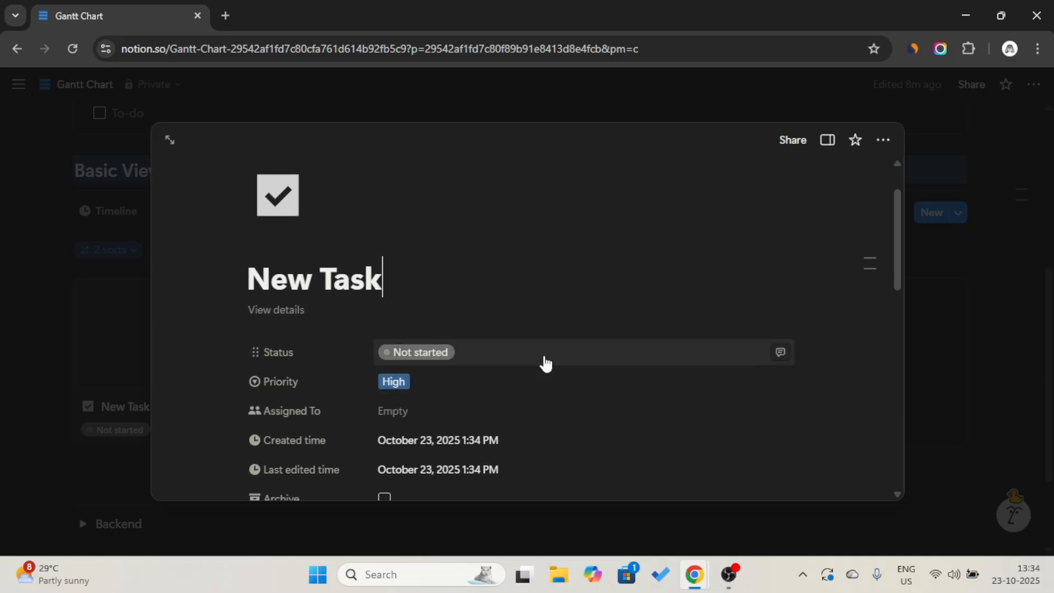
click(545, 362)
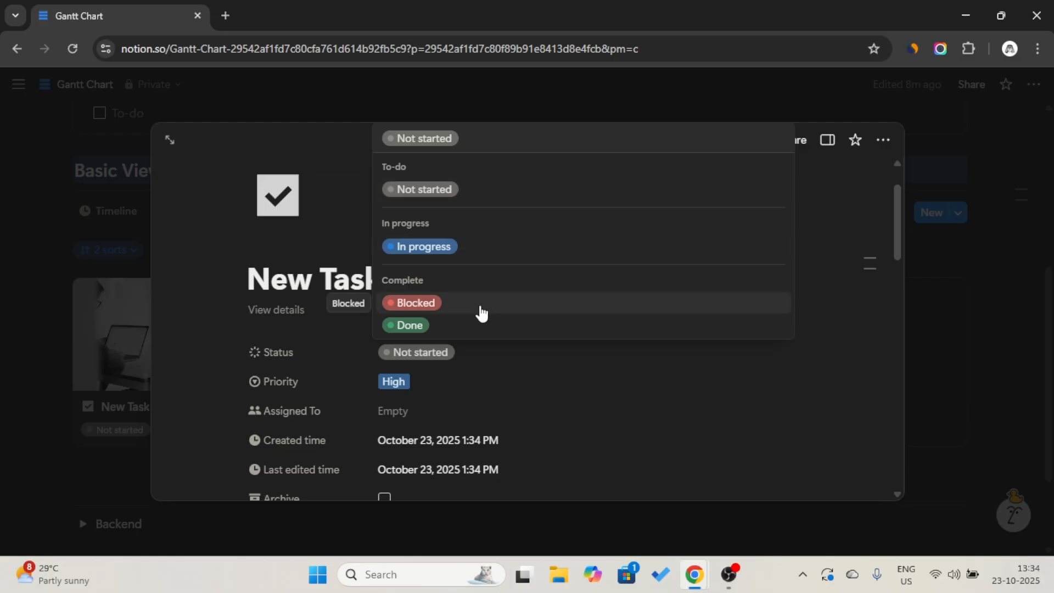
click(470, 324)
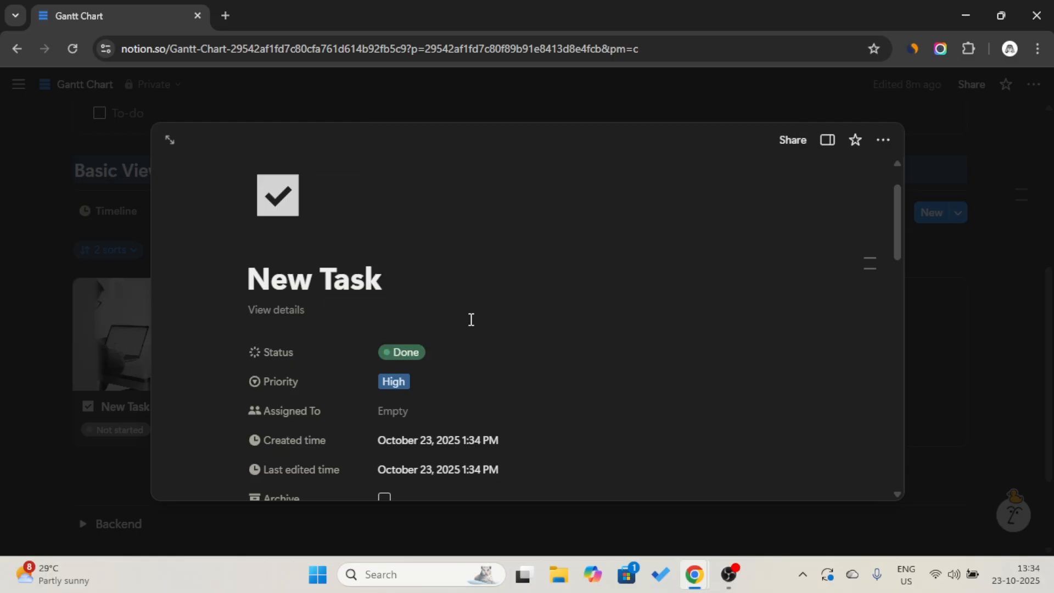
click(981, 323)
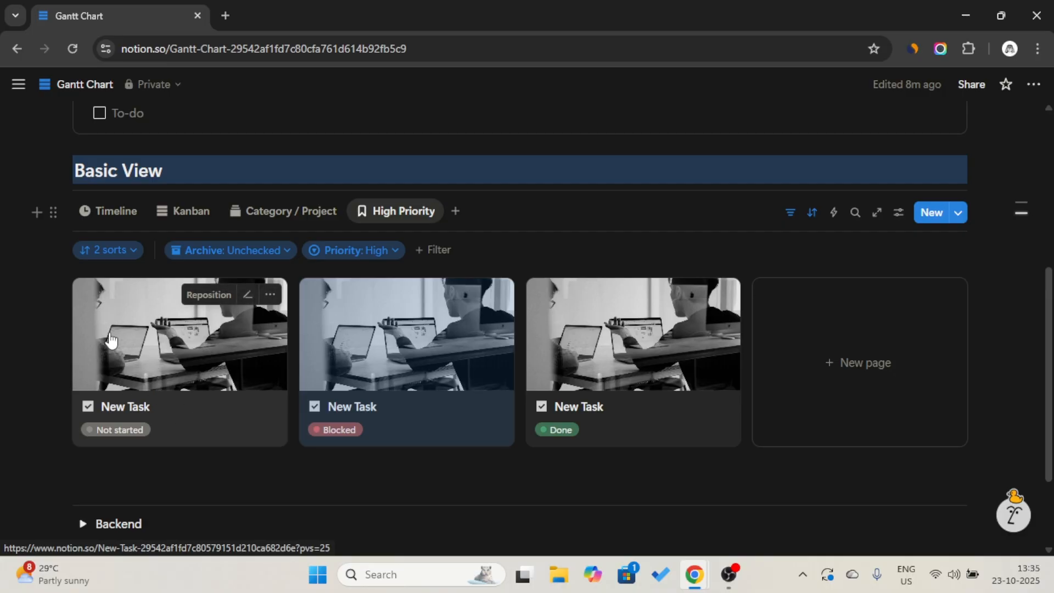
- View the Status options of the Not started card, and hide the High Priority view's filter and sort bar
click(115, 430)
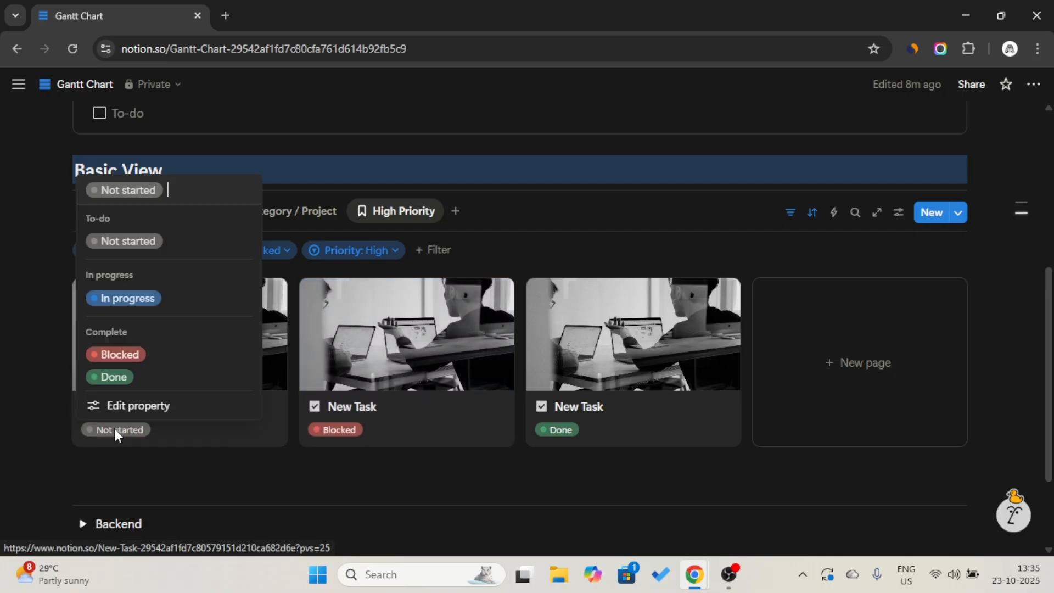
click(143, 438)
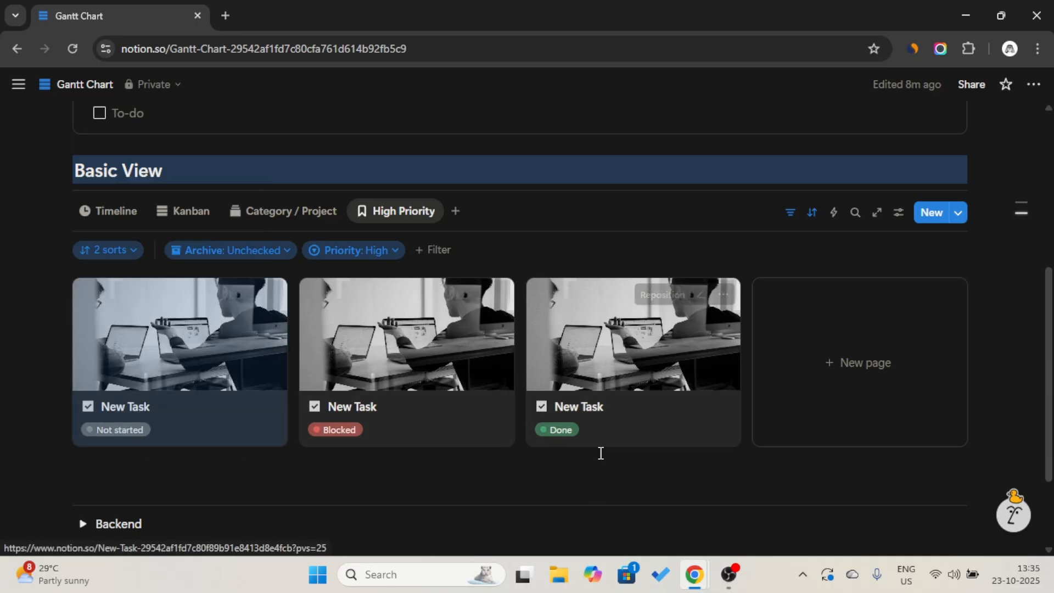
click(790, 215)
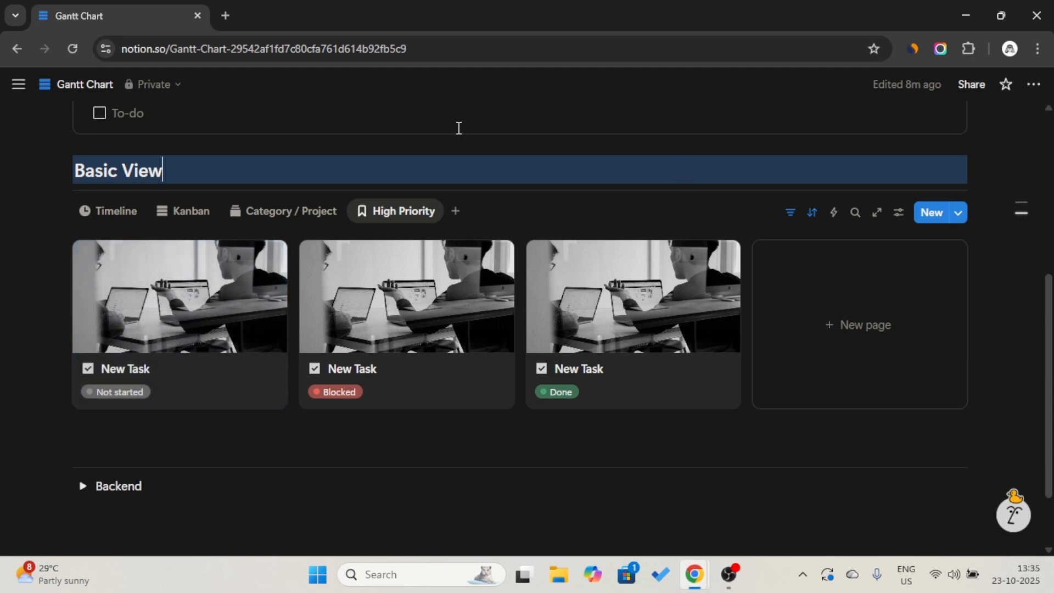
- Add a Calendar view to the database under Basic View, using the suggested Gantt Chart data source
click(455, 211)
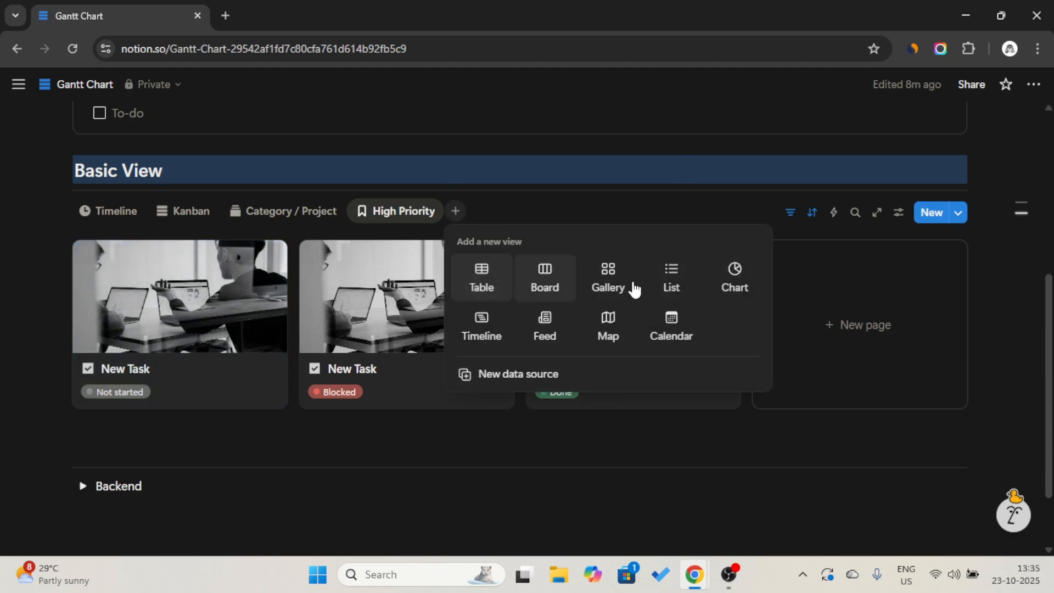
click(671, 335)
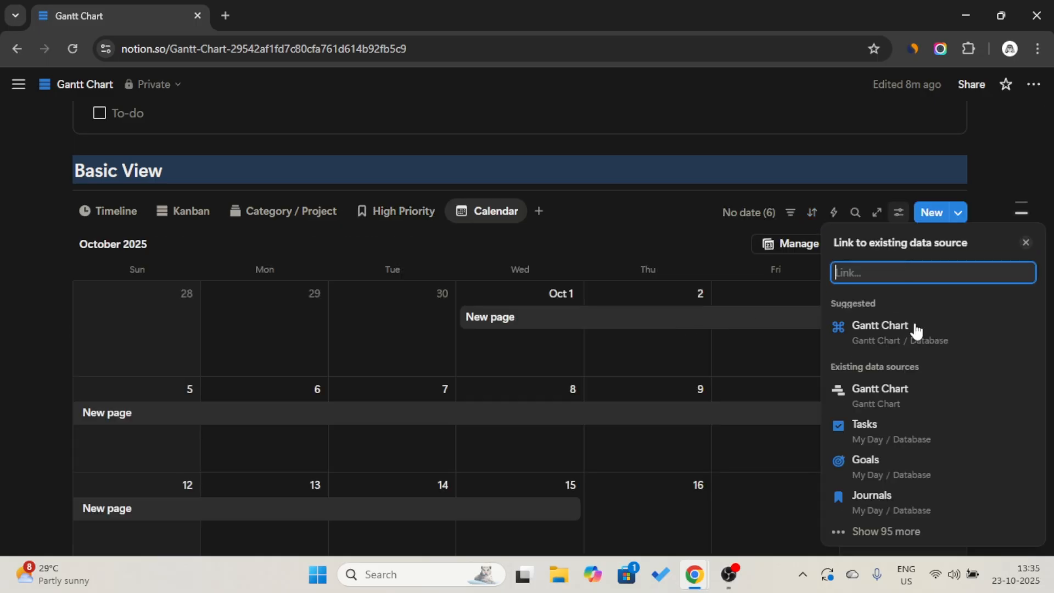
click(903, 341)
- Show the Status, Timeline and Assigned To properties on the Calendar view's entries
click(510, 261)
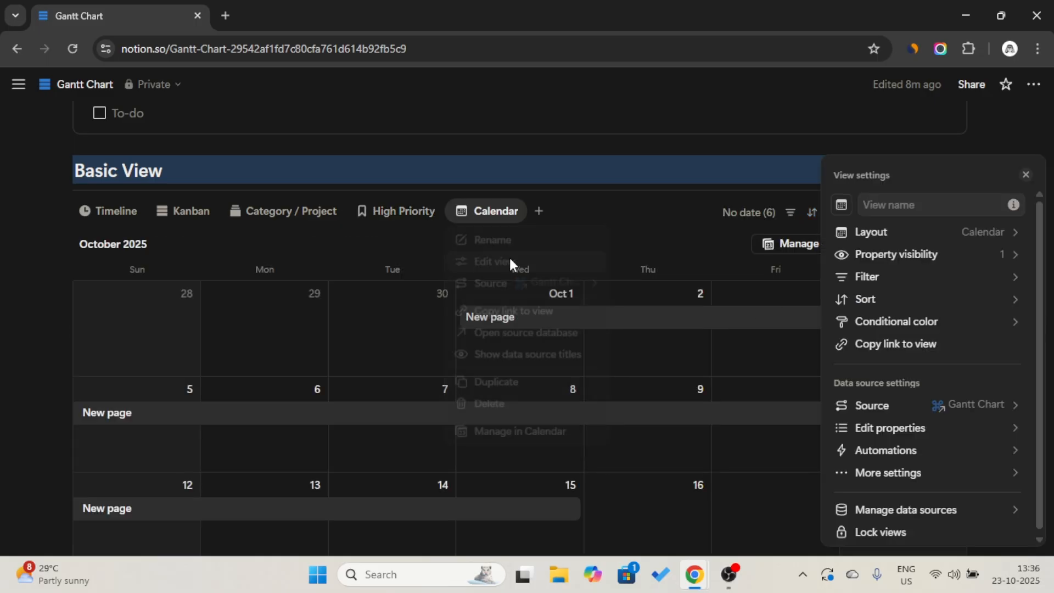
click(890, 256)
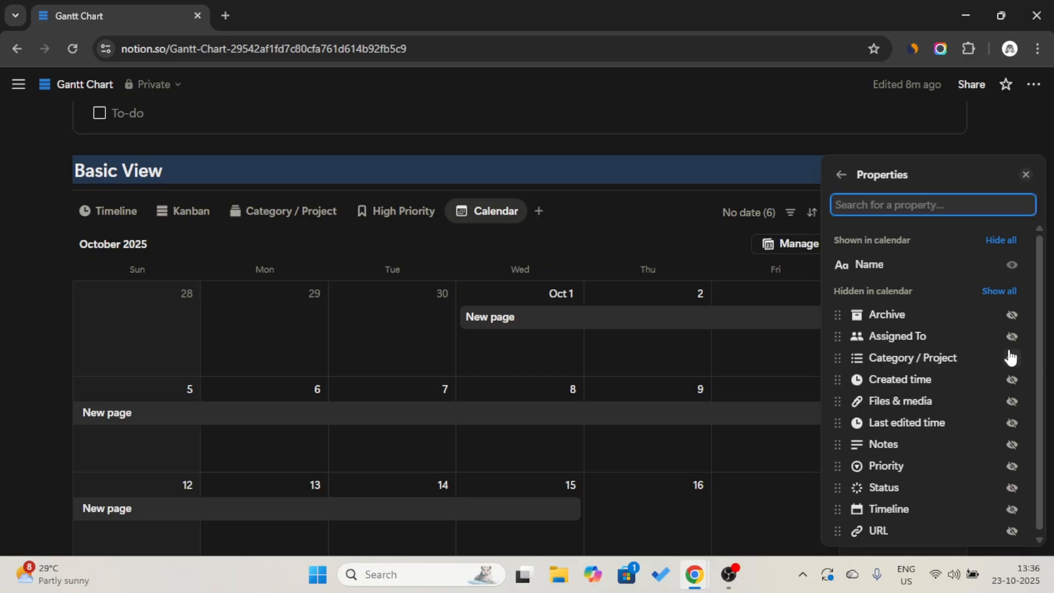
scroll(991, 379, down, 1)
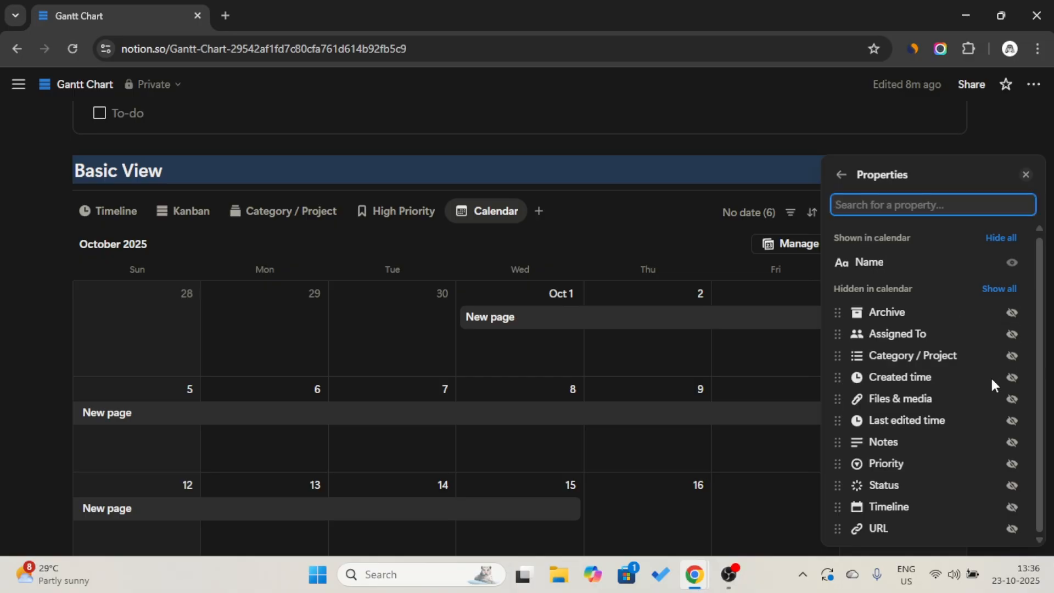
click(1013, 464)
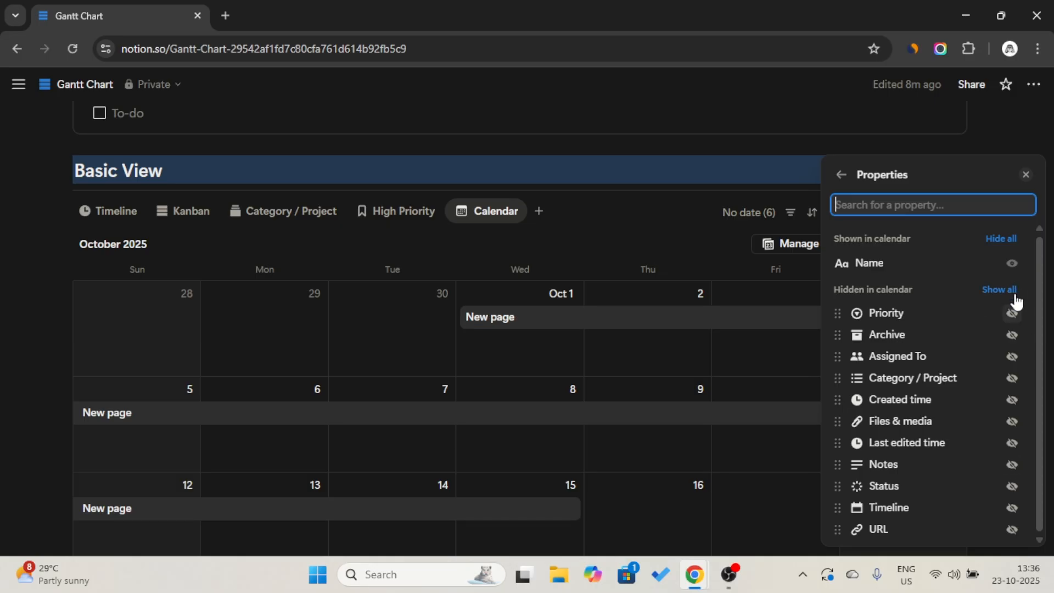
click(1013, 489)
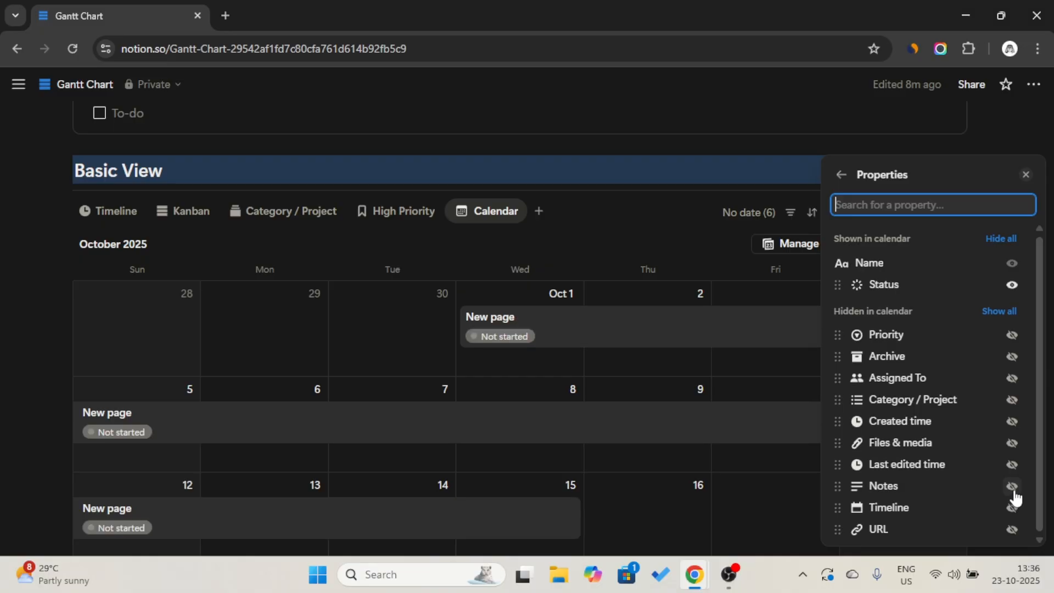
click(1013, 508)
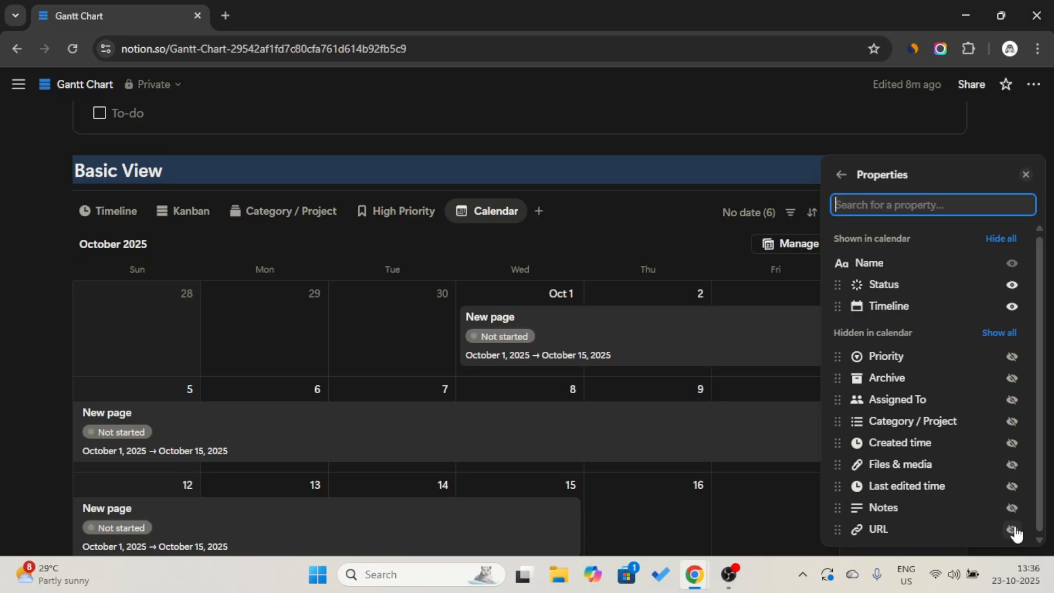
click(1013, 400)
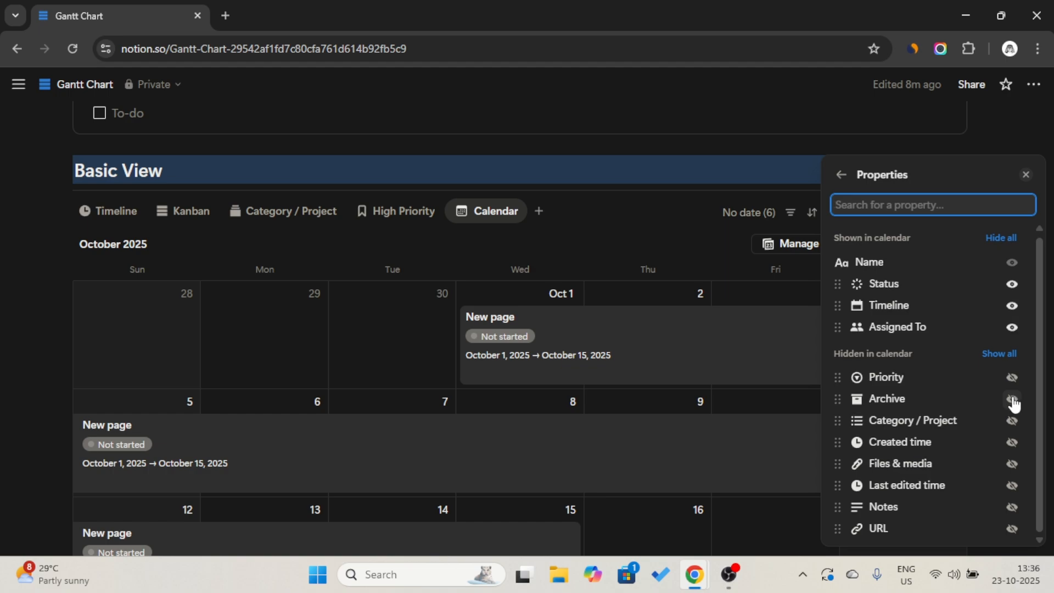
- Show the Archive property on the Calendar view's entries and filter the view to entries with Archive unchecked
click(1013, 399)
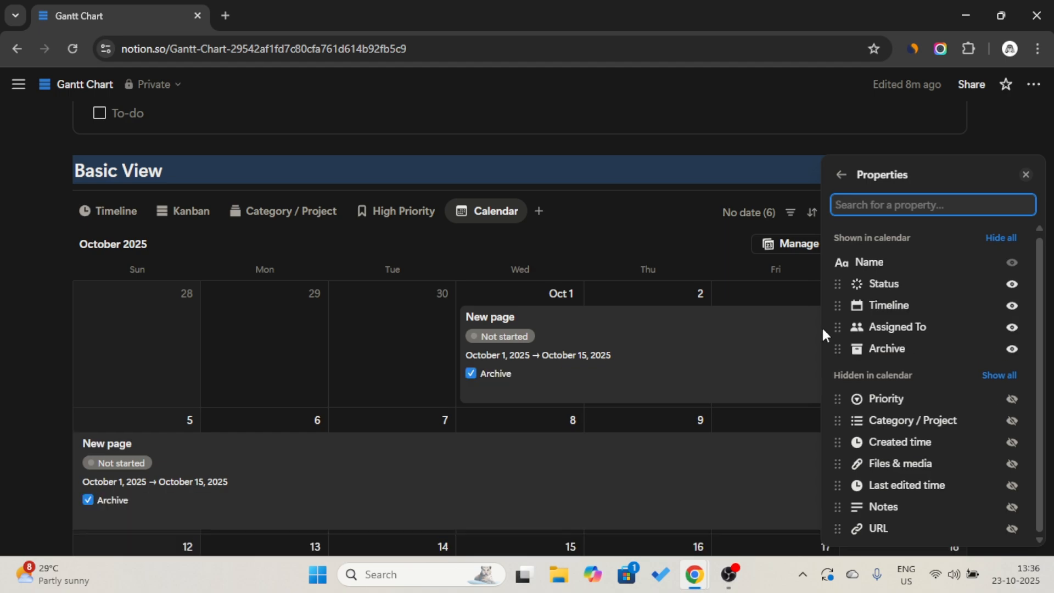
click(755, 286)
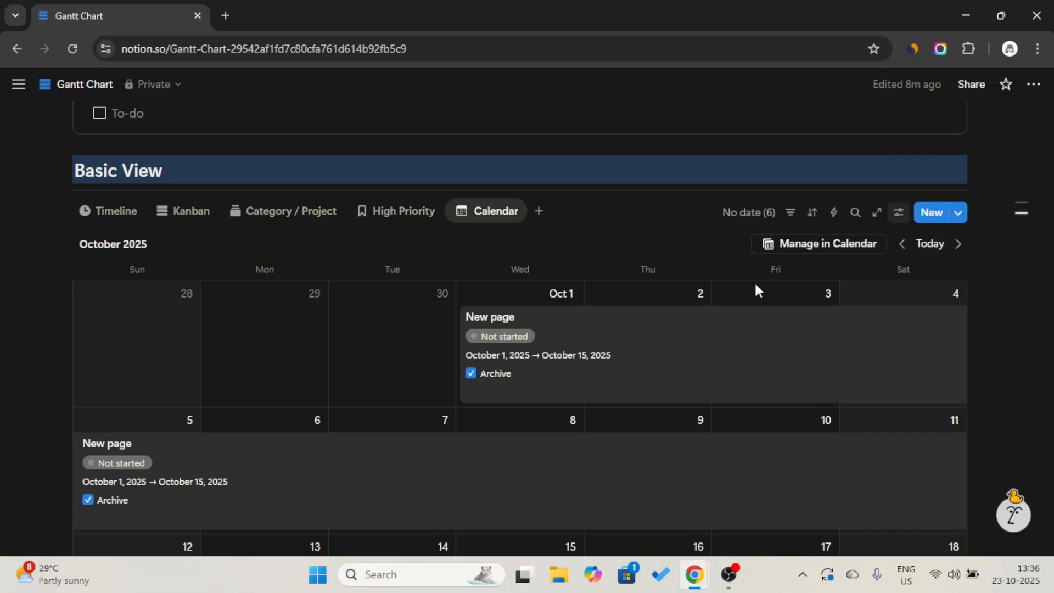
click(791, 212)
click(818, 282)
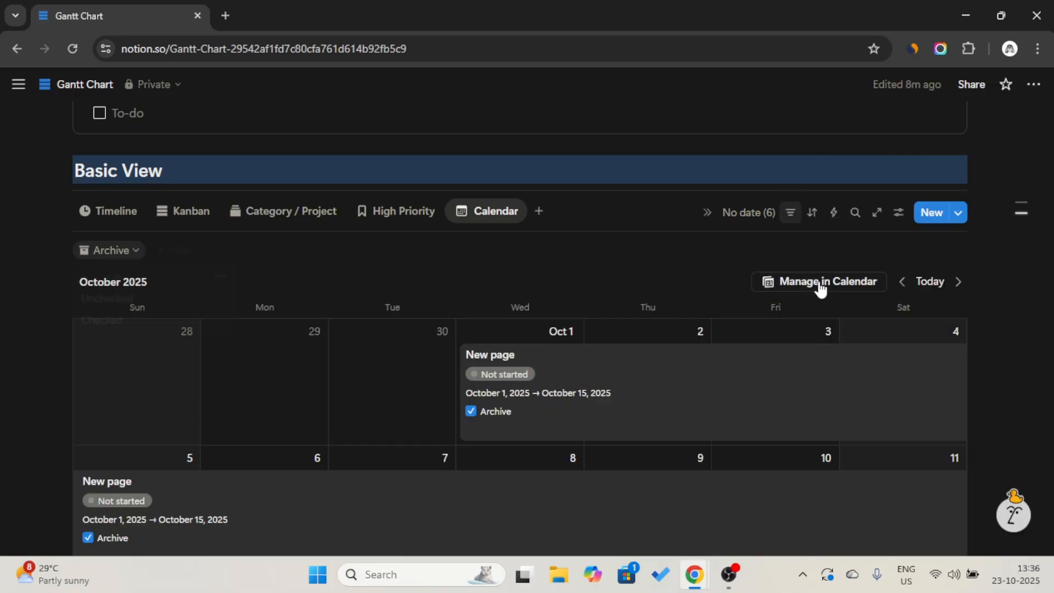
click(203, 299)
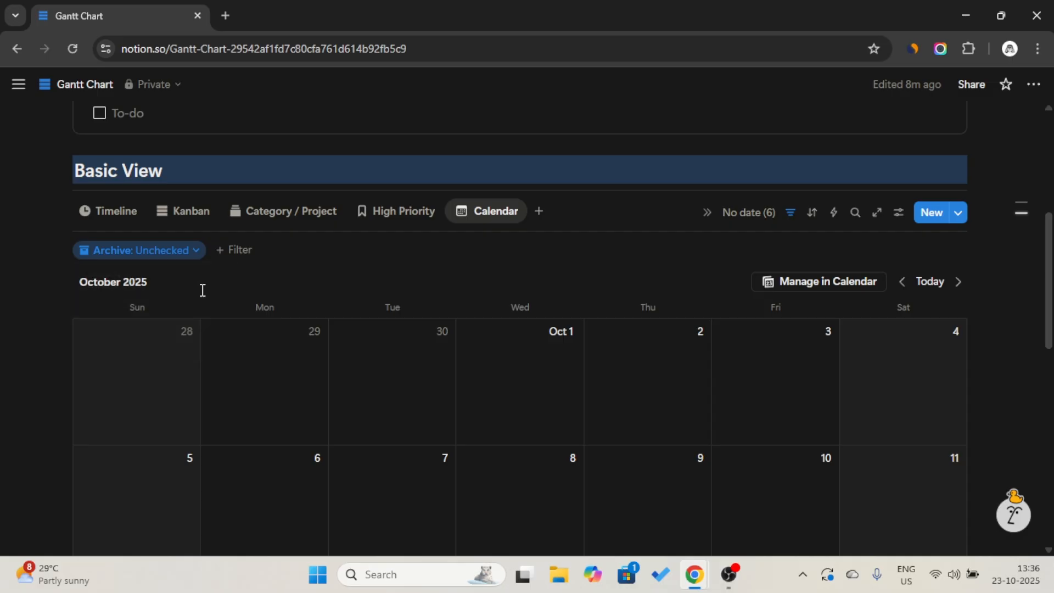
- Check the options of the Calendar view's Archive filter and hide the filter bar
click(790, 214)
click(791, 214)
click(179, 253)
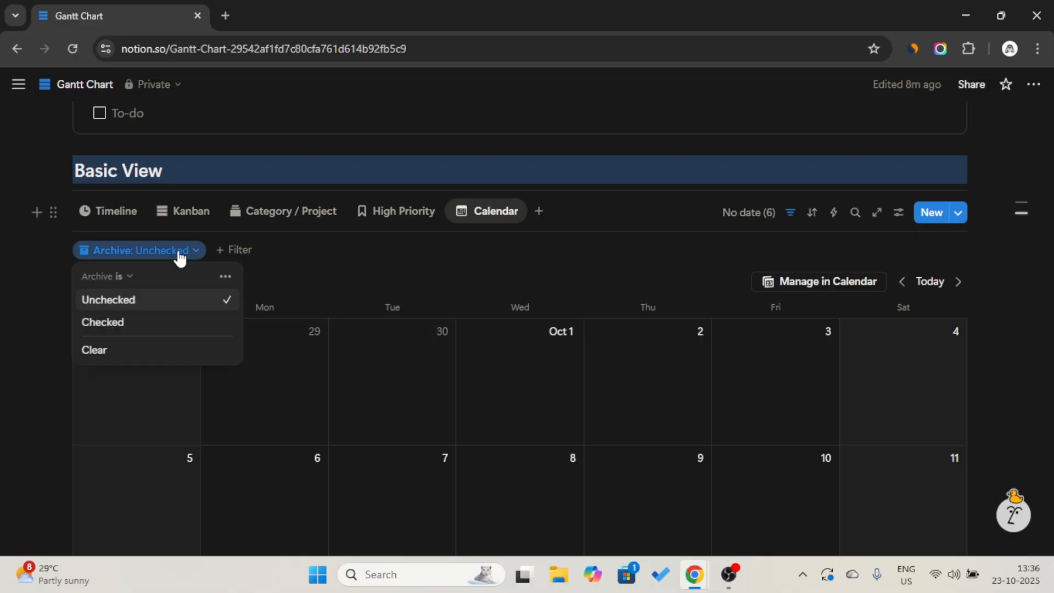
click(791, 215)
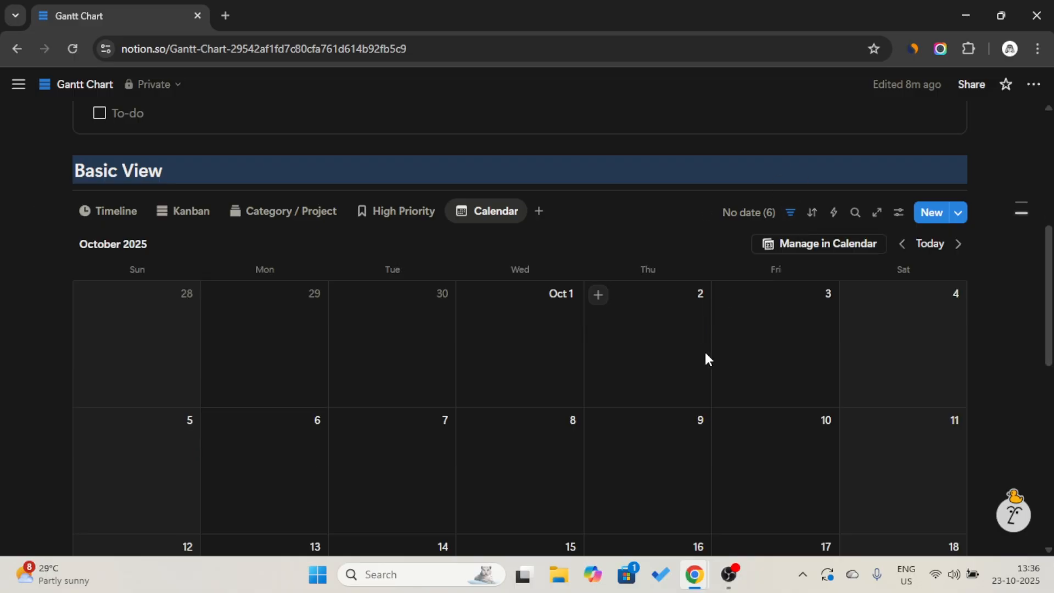
- Look over the Calendar, Timeline and Kanban views under Basic View
scroll(706, 357, down, 5)
scroll(706, 358, down, 3)
scroll(706, 358, up, 10)
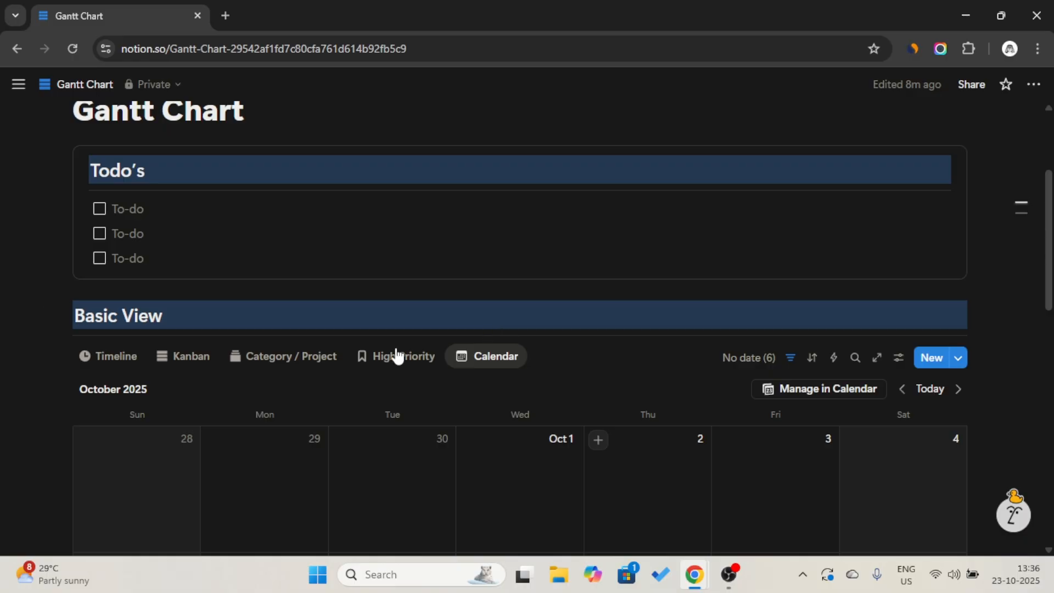
click(134, 361)
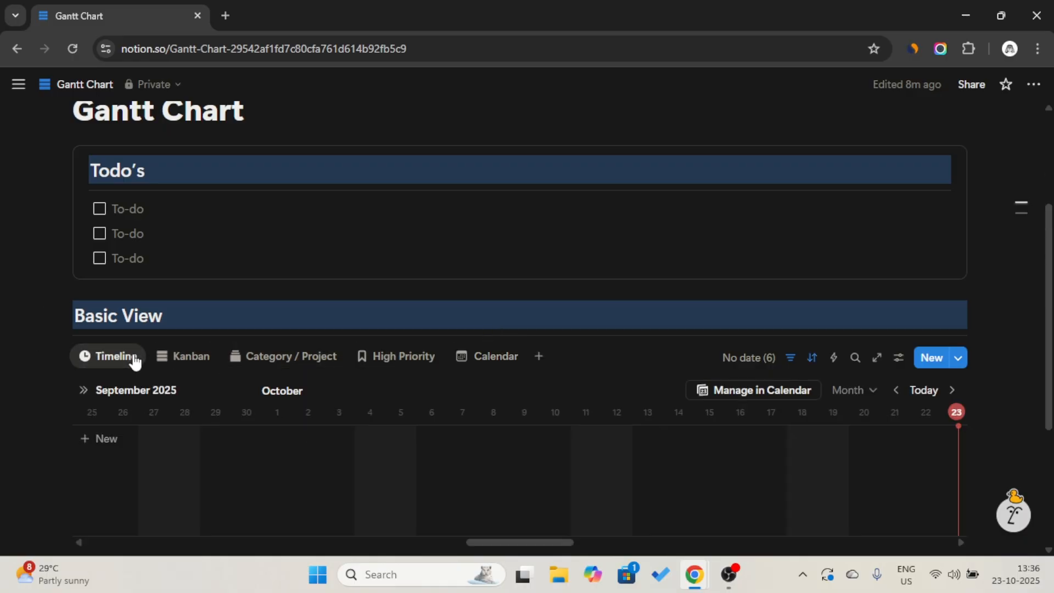
scroll(135, 362, down, 3)
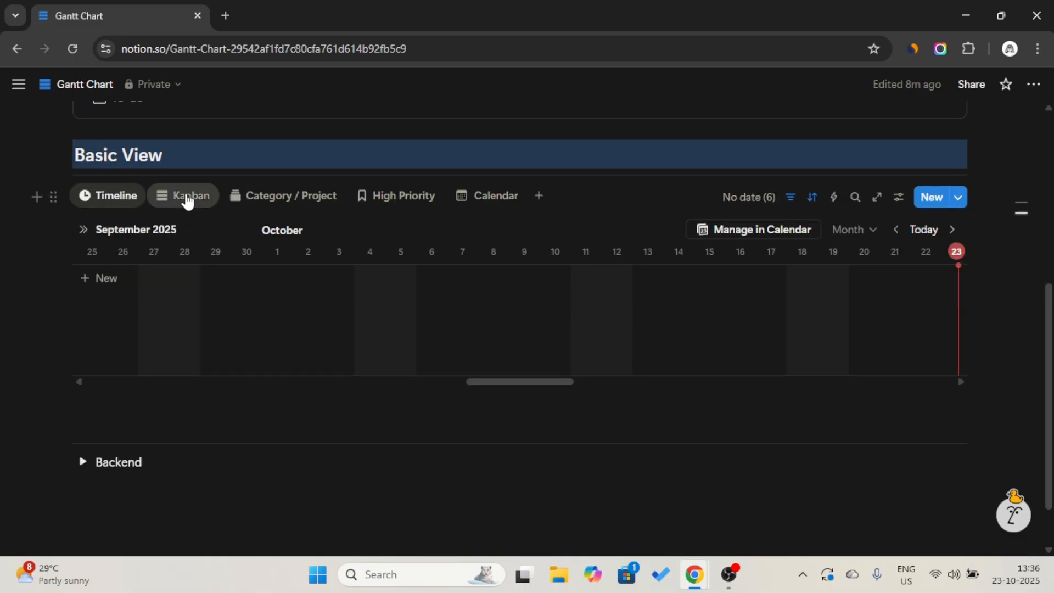
click(188, 201)
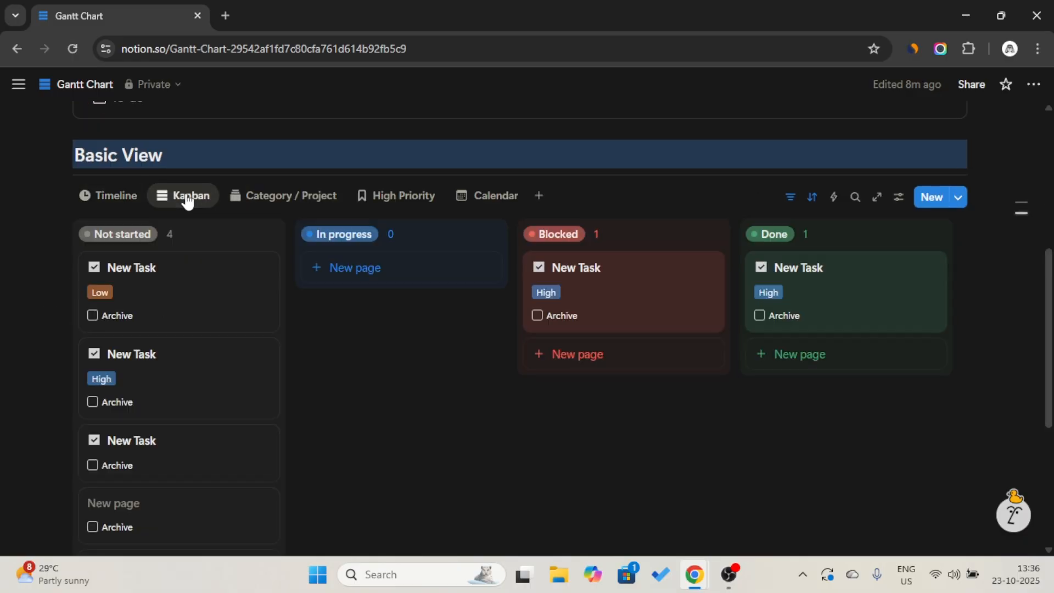
click(211, 285)
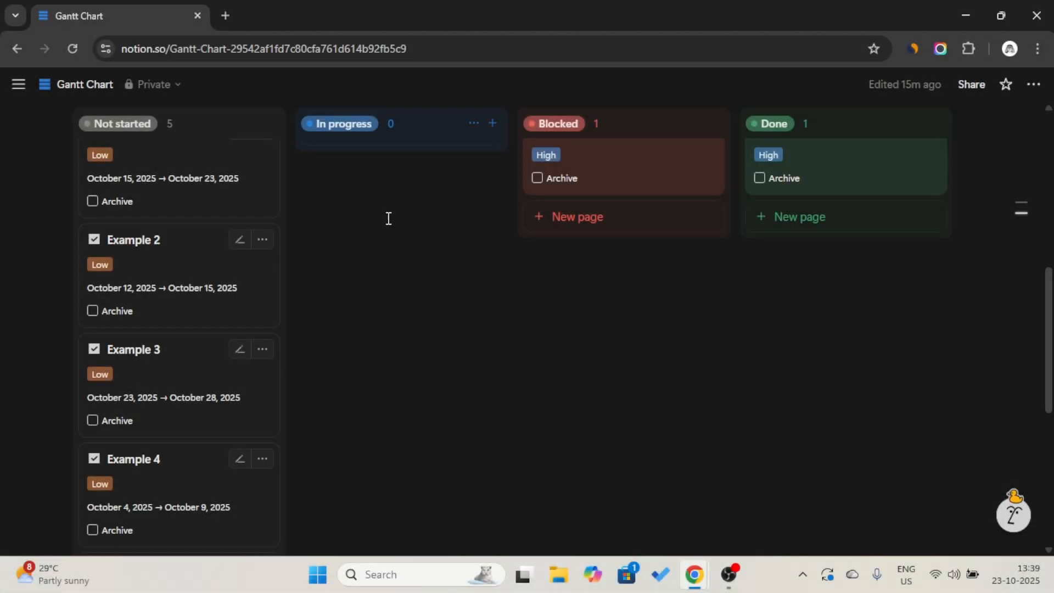
- Move the Example 1 and Example 3 cards from Not started to In progress on the Kanban board
scroll(397, 279, up, 3)
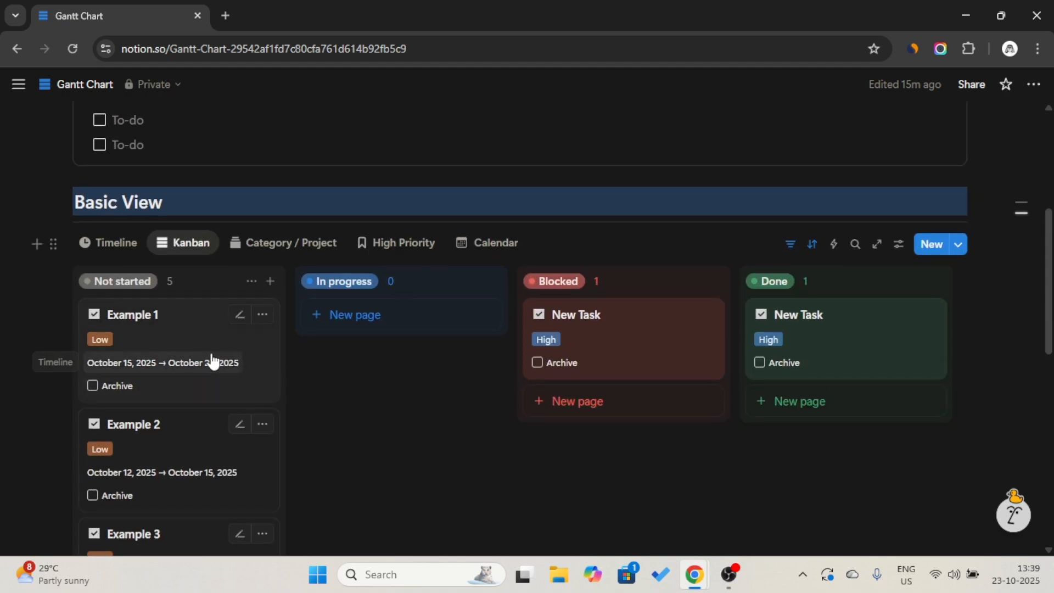
drag(207, 346, 373, 328)
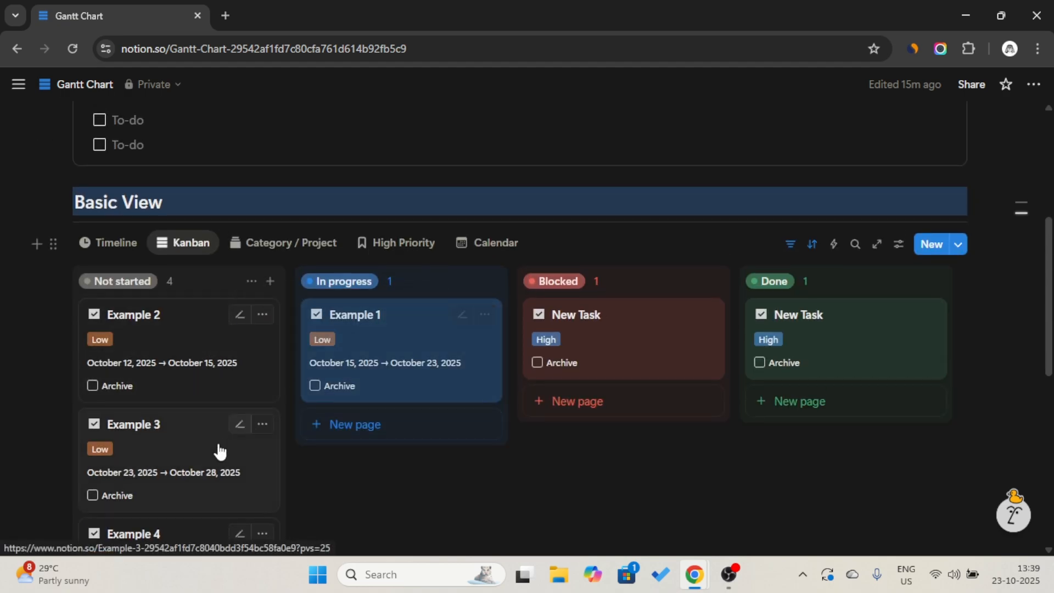
drag(497, 402, 433, 422)
scroll(432, 422, down, 5)
scroll(434, 419, up, 1)
scroll(436, 416, up, 4)
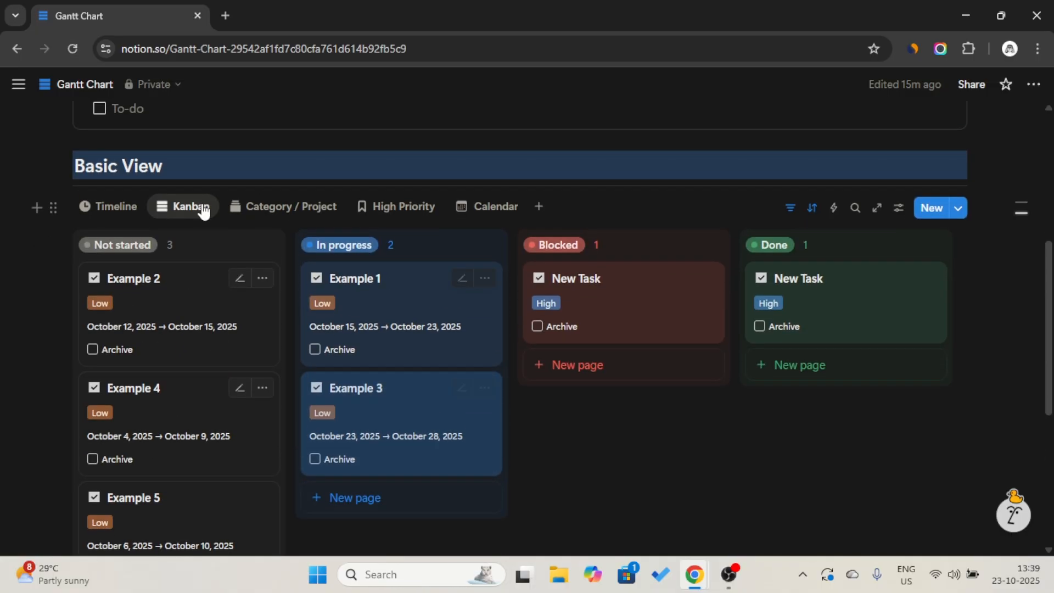
- In the Timeline view, link Example 5 to Example 2 with a dependency and review the automatic date shifting options
click(116, 204)
scroll(113, 200, down, 3)
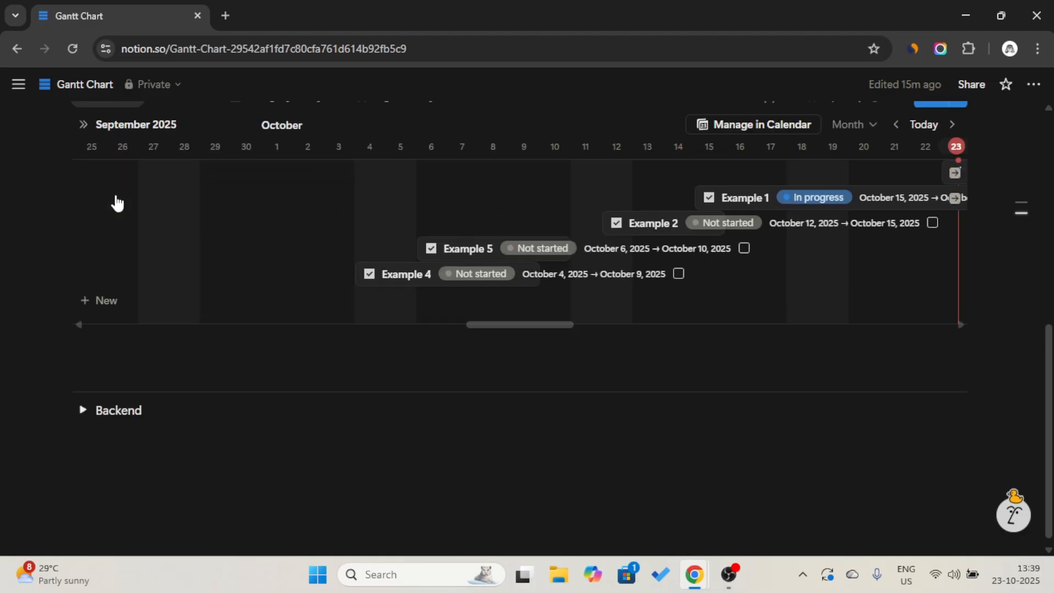
scroll(230, 181, right, 2)
scroll(230, 181, right, 2)
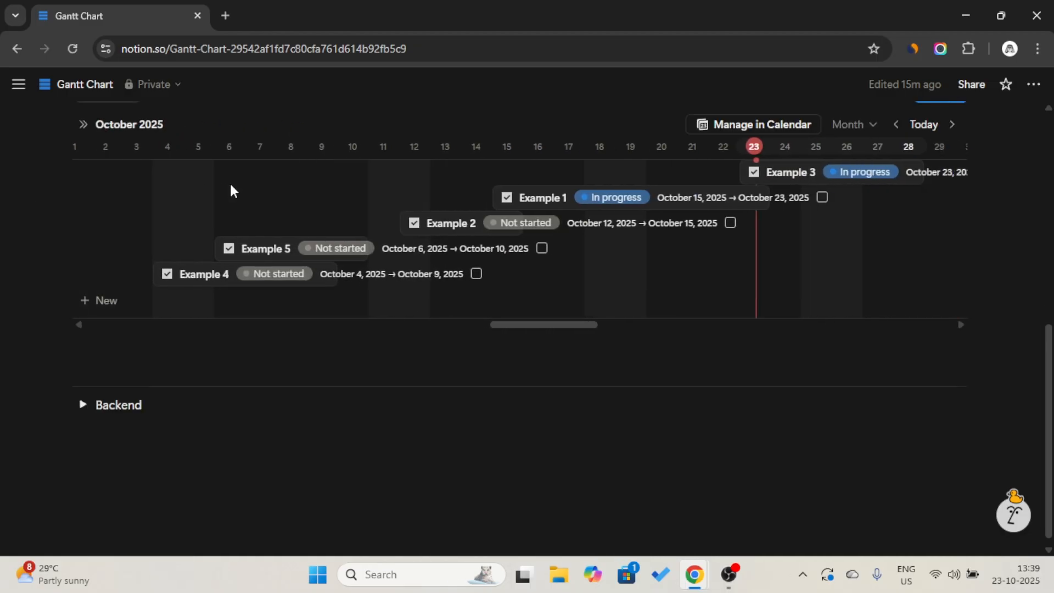
drag(378, 247, 403, 224)
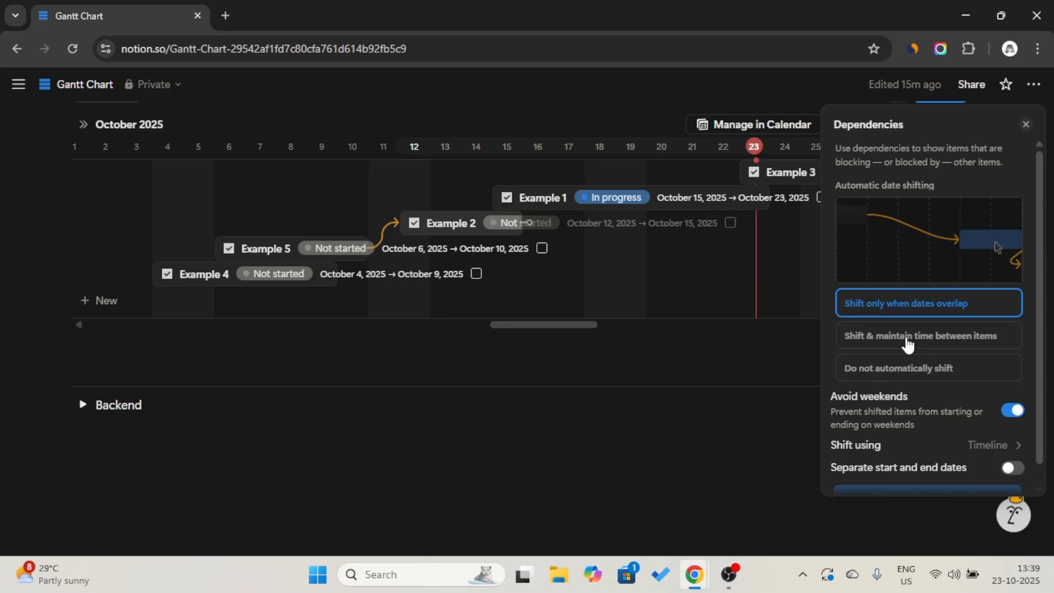
scroll(911, 373, down, 1)
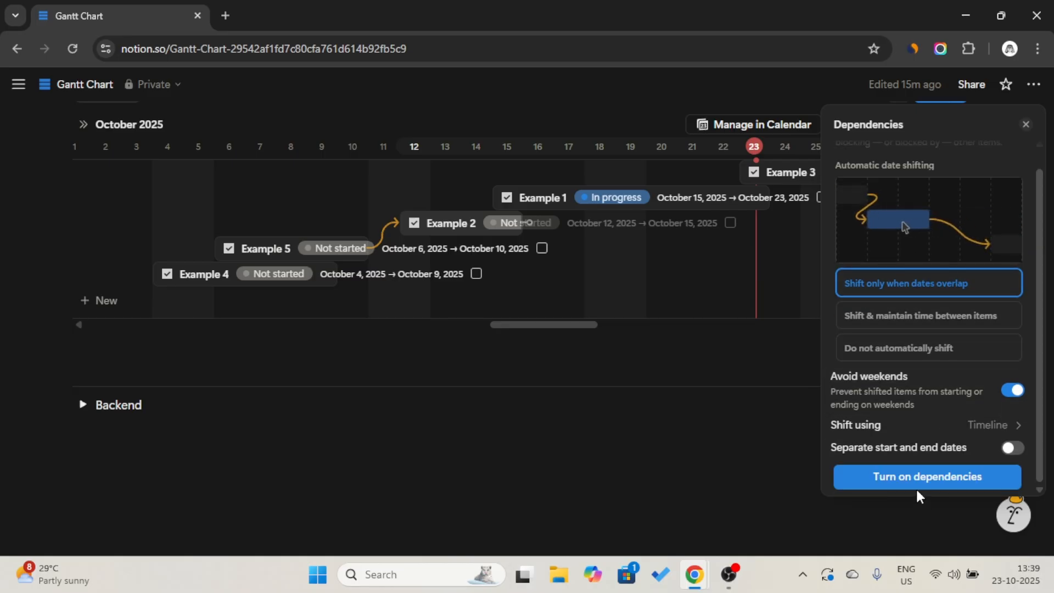
scroll(928, 328, up, 1)
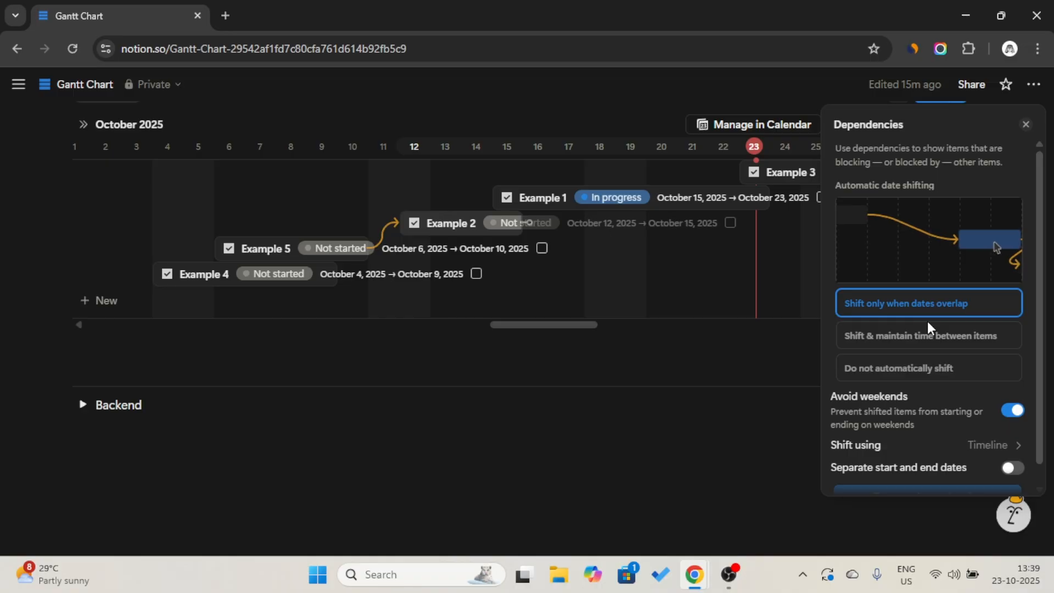
scroll(927, 328, down, 1)
- Open the Timeline view's dependency settings, hide the dependencies in the view and show them again
click(119, 164)
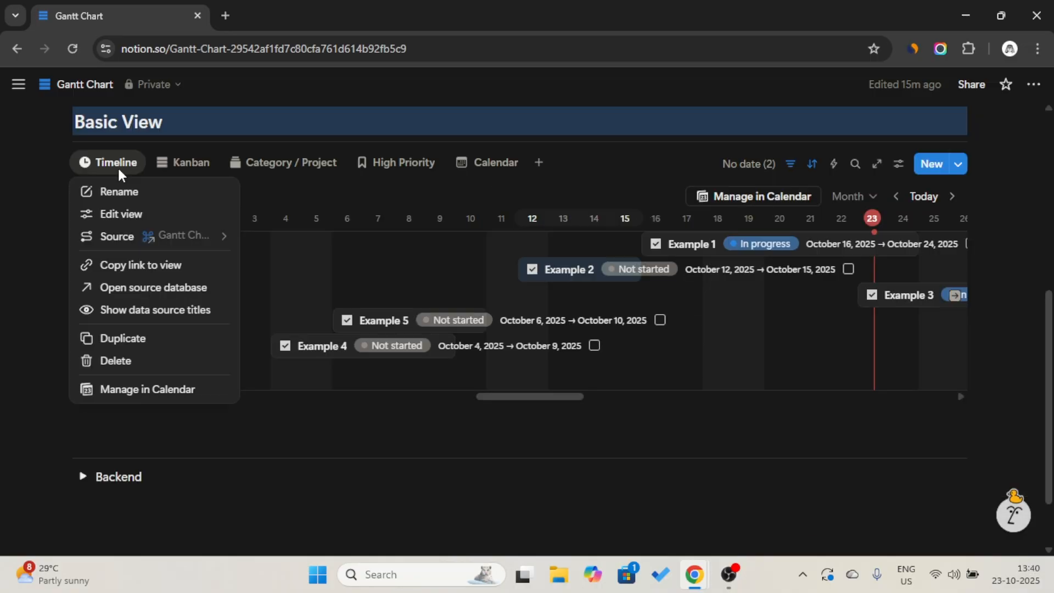
click(122, 216)
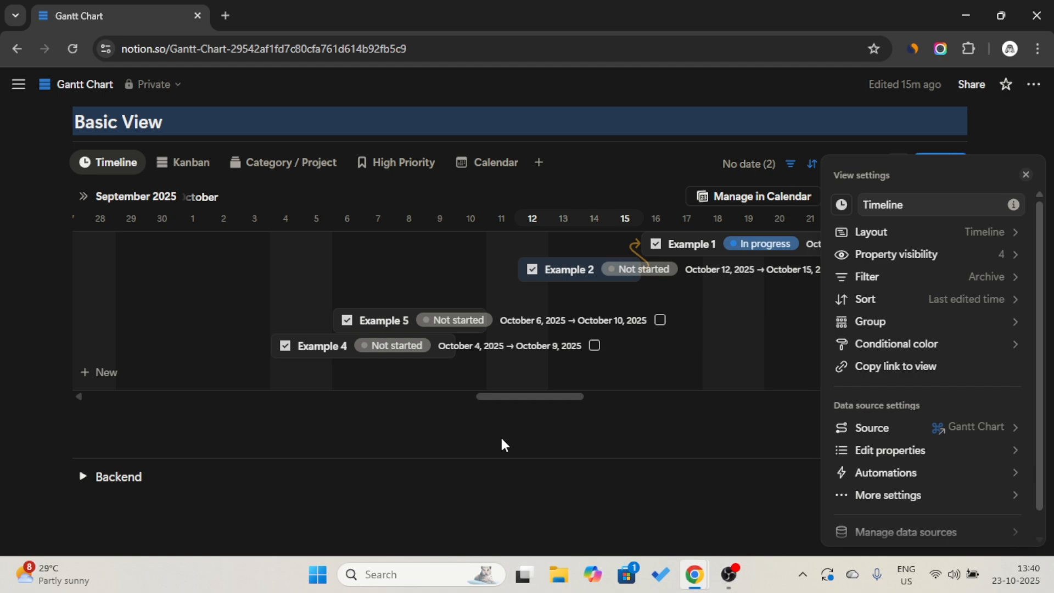
click(884, 496)
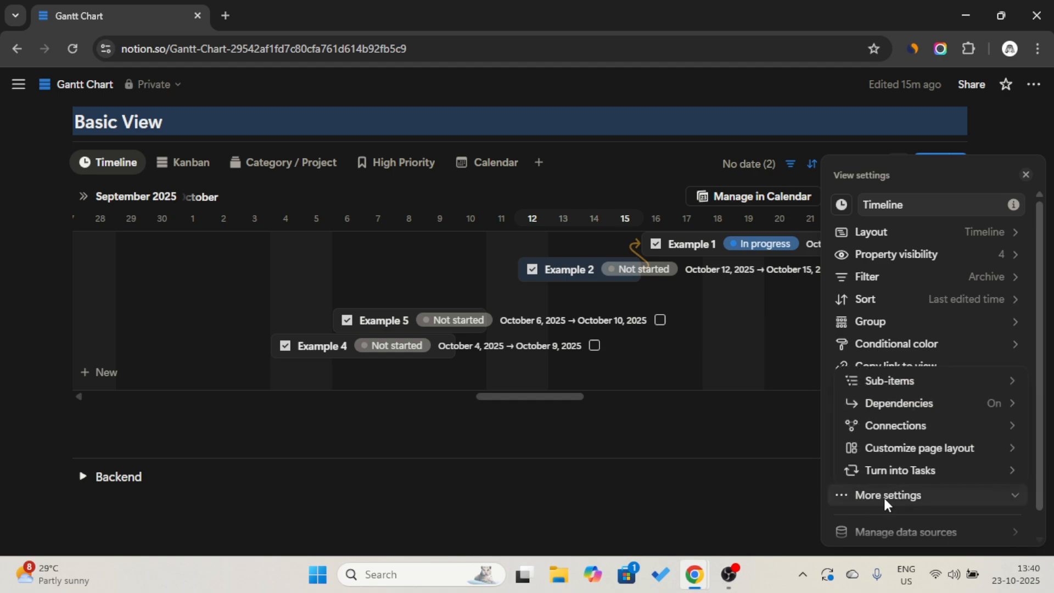
click(944, 411)
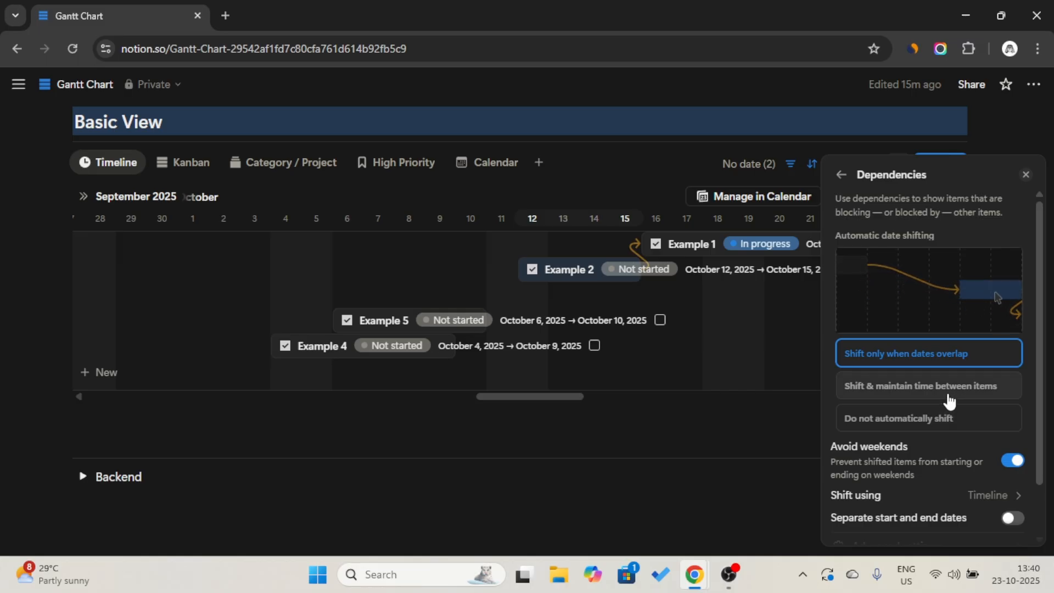
scroll(949, 402, down, 1)
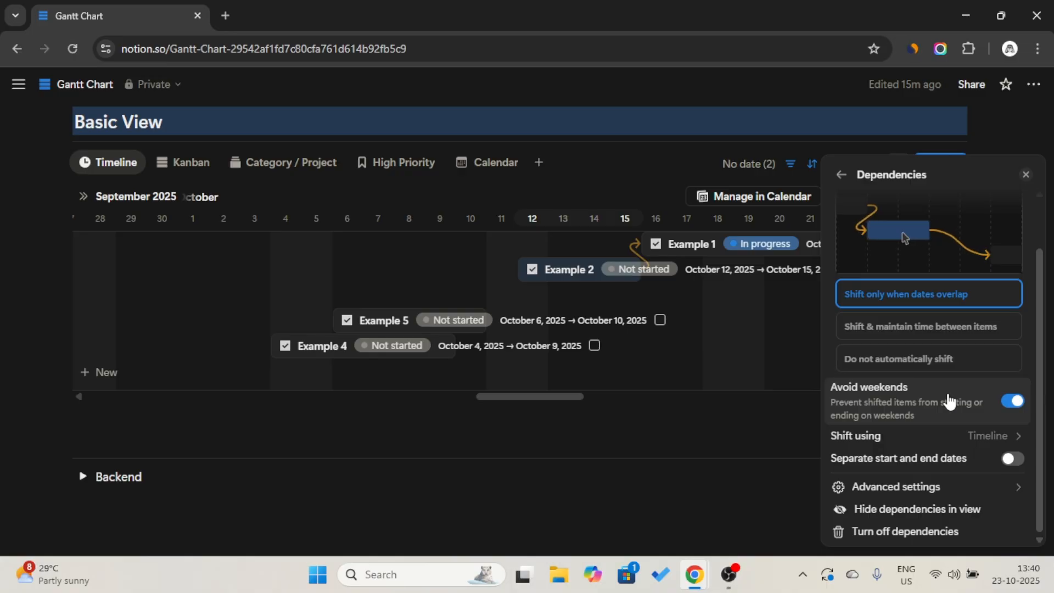
click(940, 511)
click(938, 510)
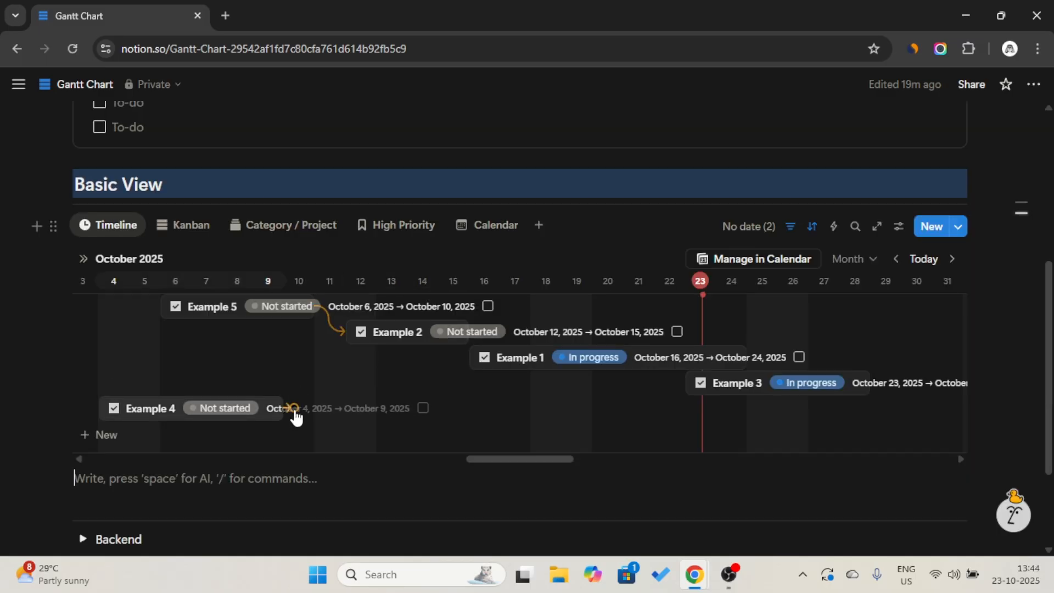
- Link the end of Example 4 to the start of Example 1 with a dependency in the Timeline view
mouse_move(294, 409)
mouse_down()
mouse_move(439, 351)
mouse_move(469, 360)
mouse_up()
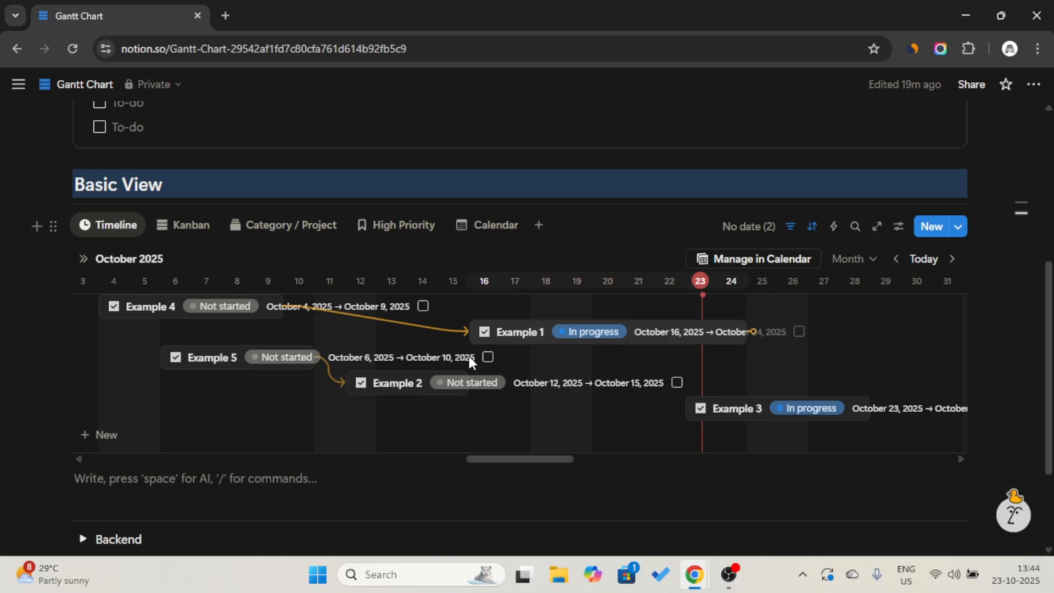
- Look through the Kanban, Category / Project, High Priority and Calendar views to check their entries
click(200, 233)
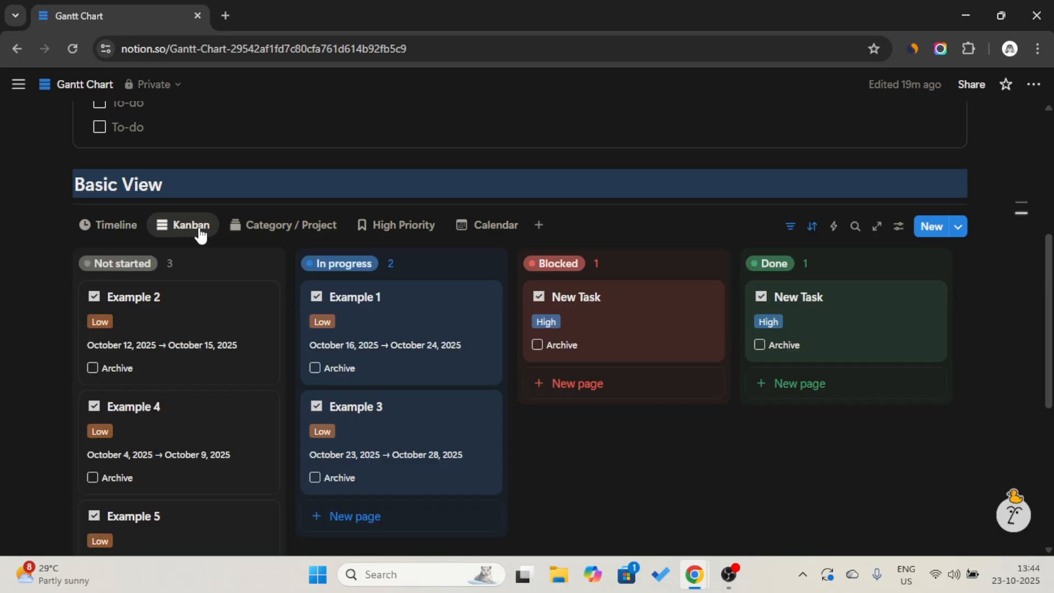
click(293, 235)
click(373, 230)
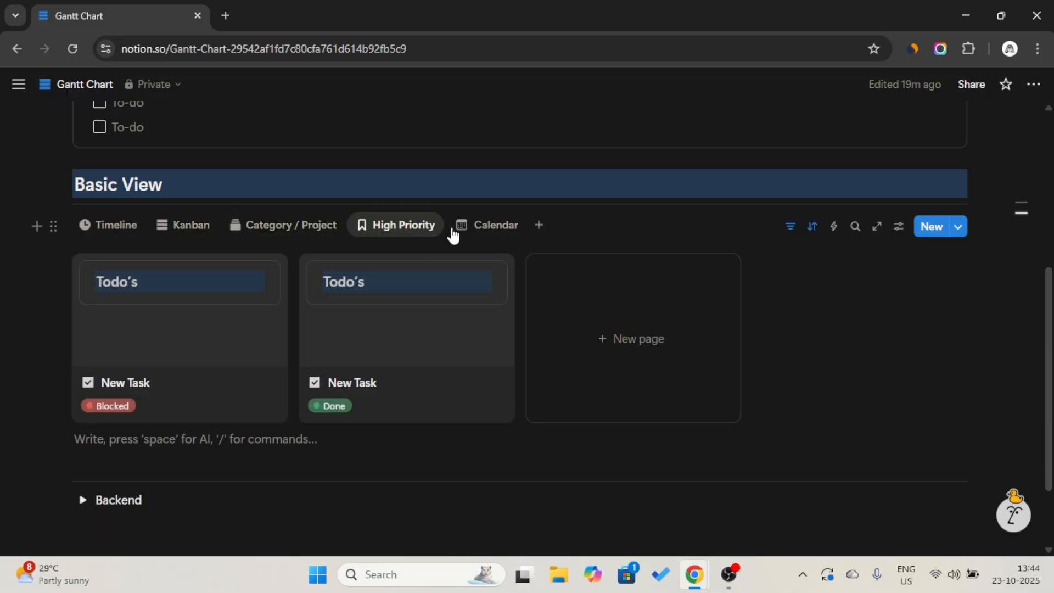
click(454, 232)
click(414, 228)
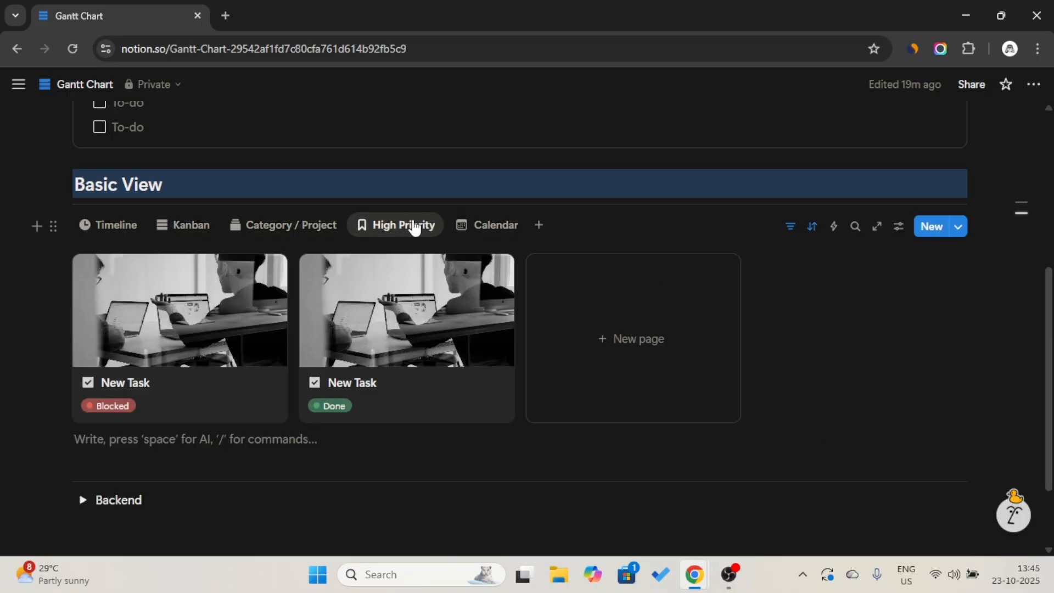
click(458, 226)
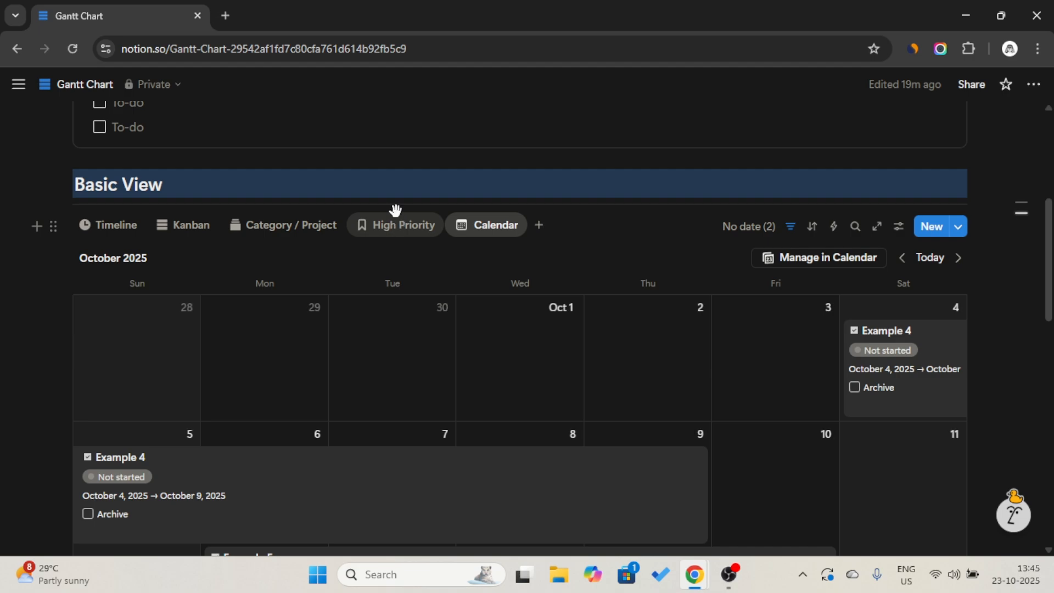
- Show the Notes and Archive properties on the cards of the High Priority gallery view
click(392, 230)
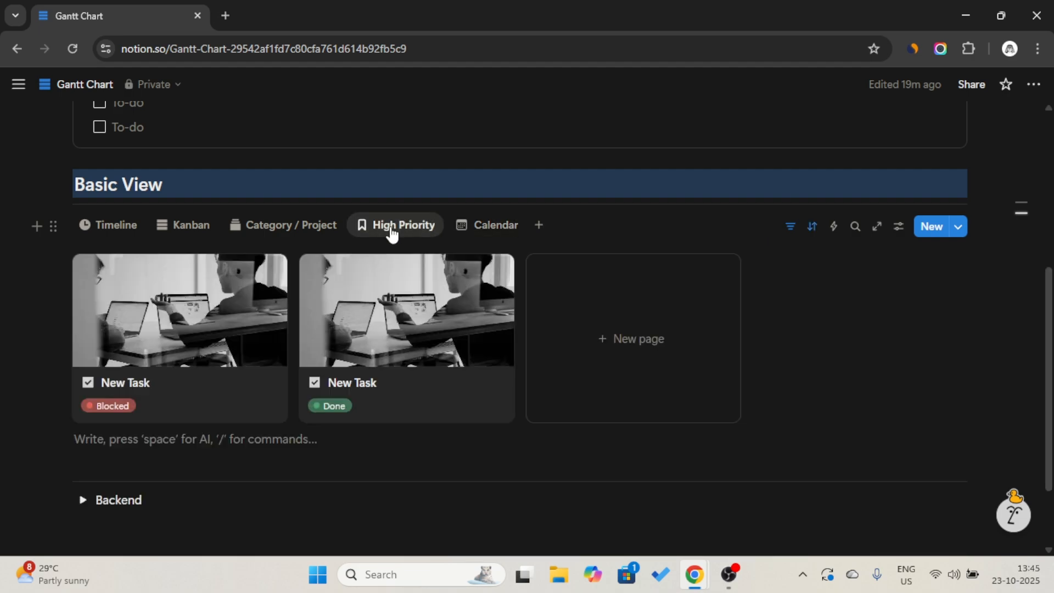
click(409, 227)
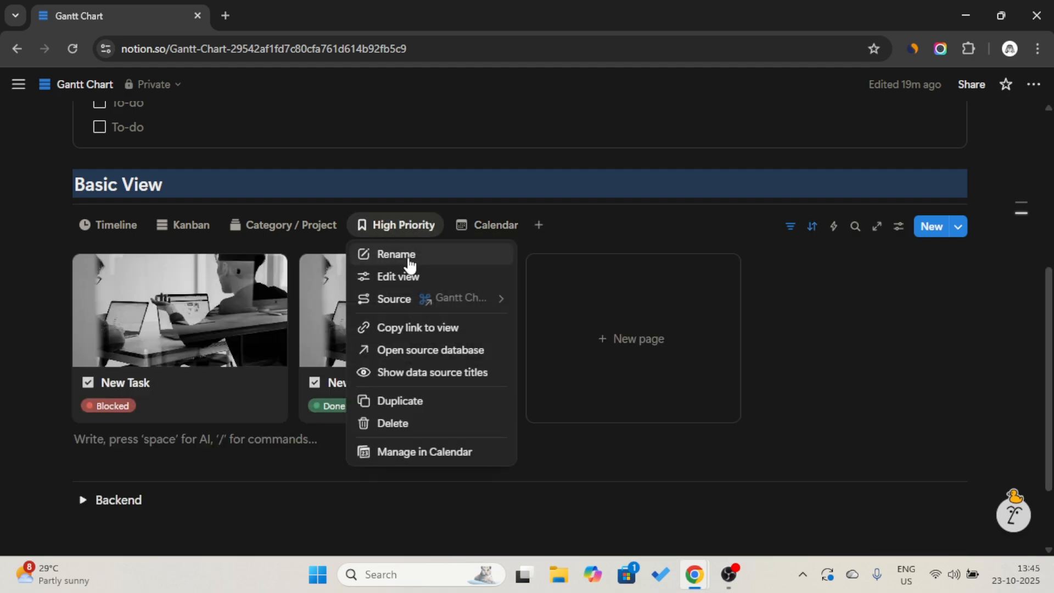
click(406, 278)
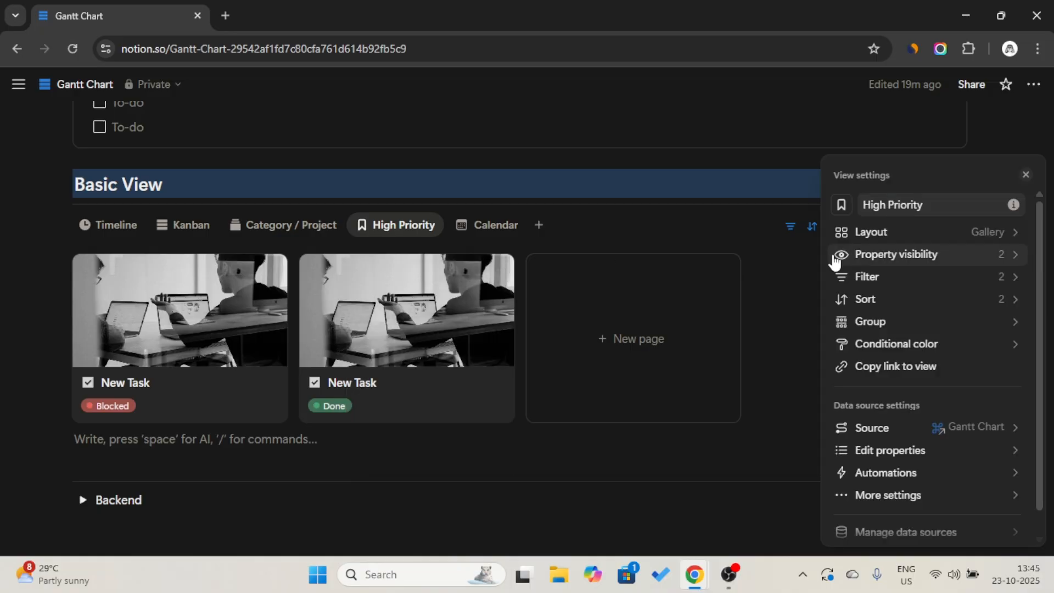
click(896, 254)
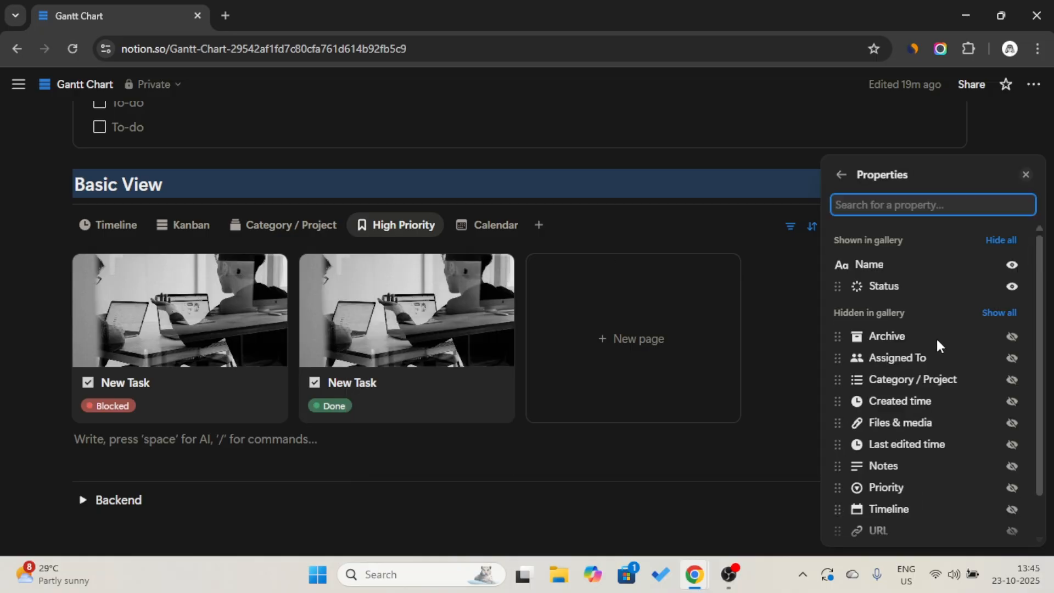
scroll(939, 349, down, 1)
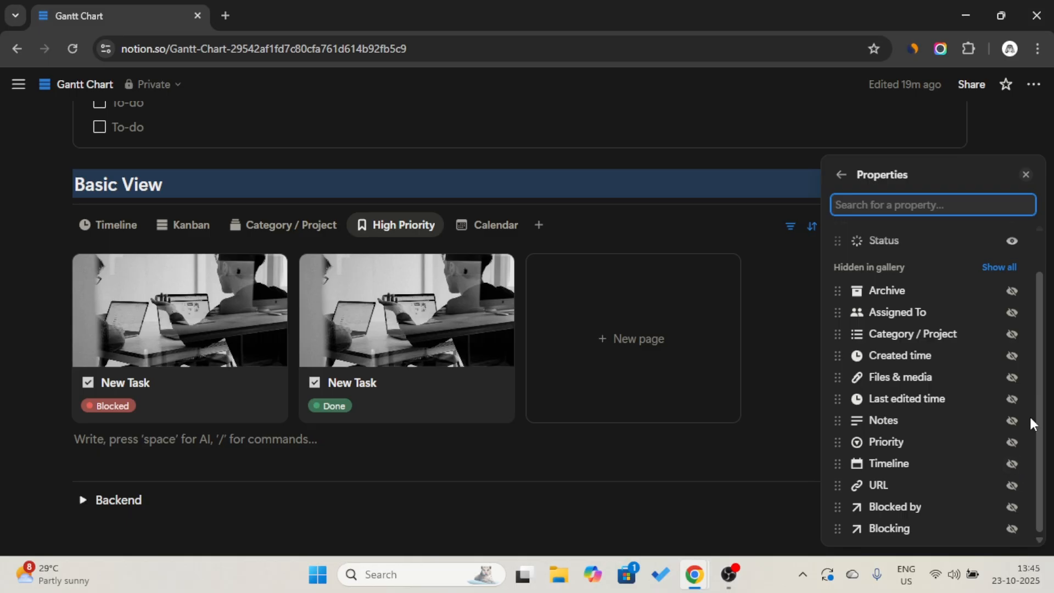
click(1012, 420)
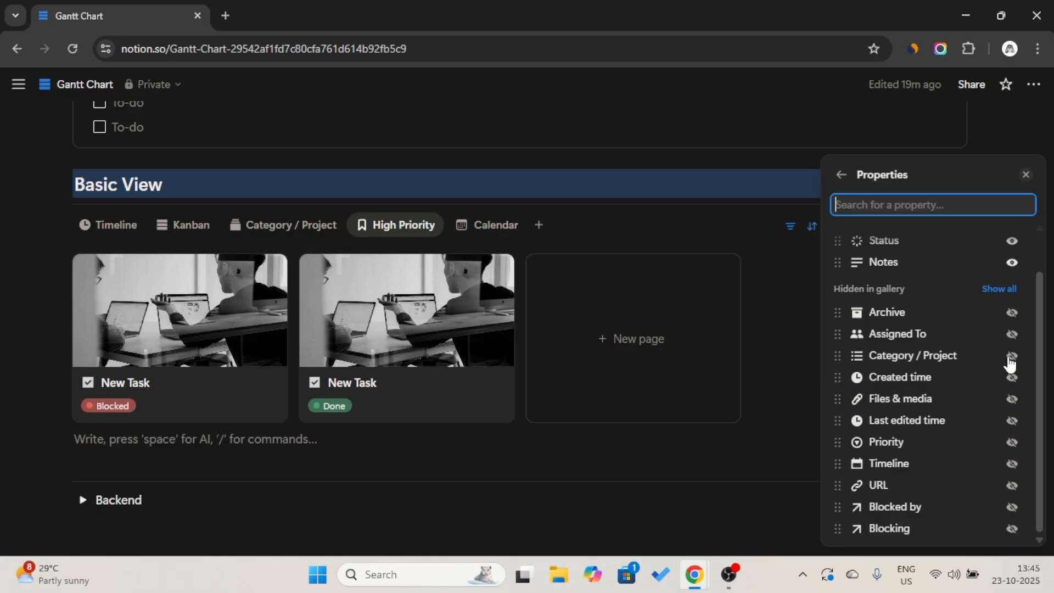
click(1012, 314)
click(716, 217)
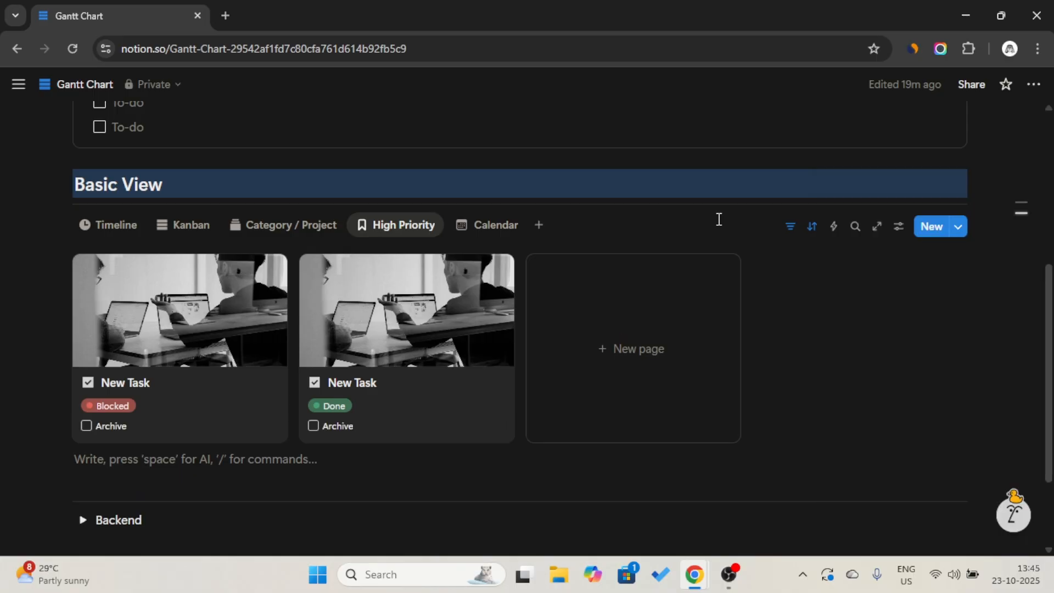
click(391, 226)
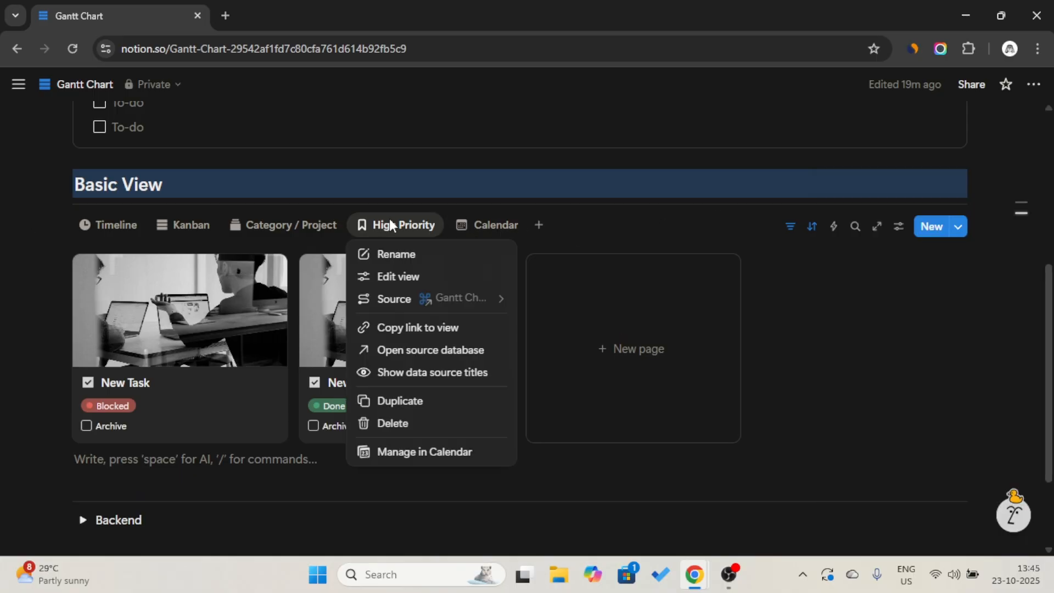
click(393, 277)
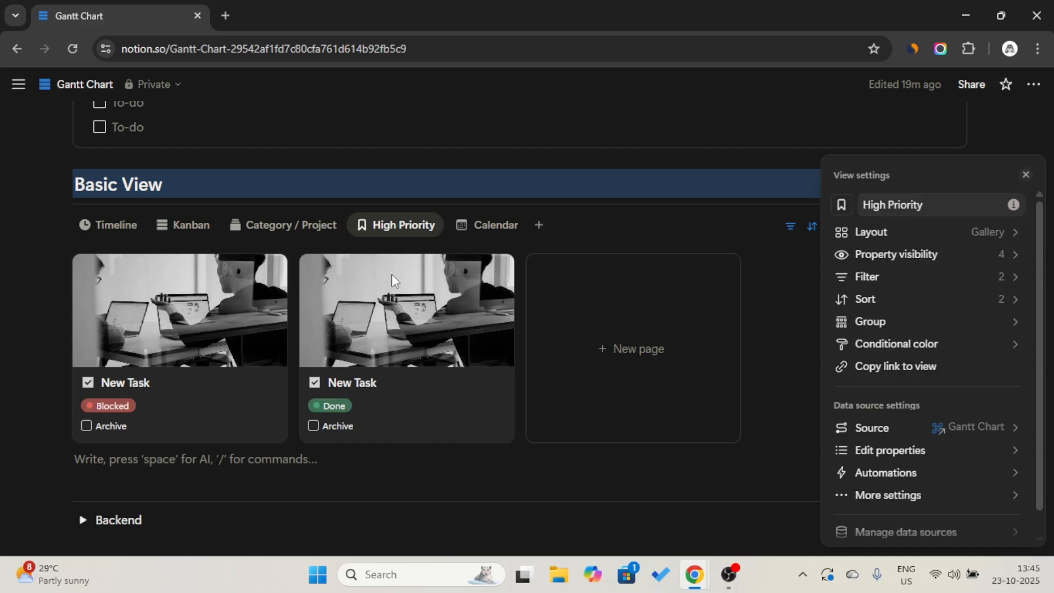
click(473, 224)
- Add a conditional color setting based on the Priority property to the Calendar view
click(473, 225)
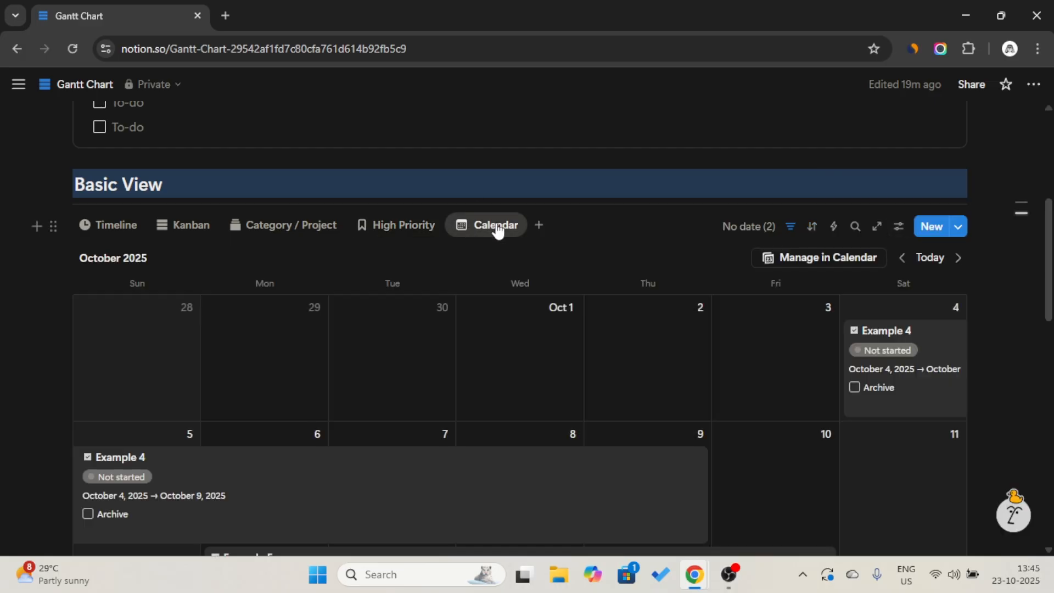
click(497, 228)
click(496, 276)
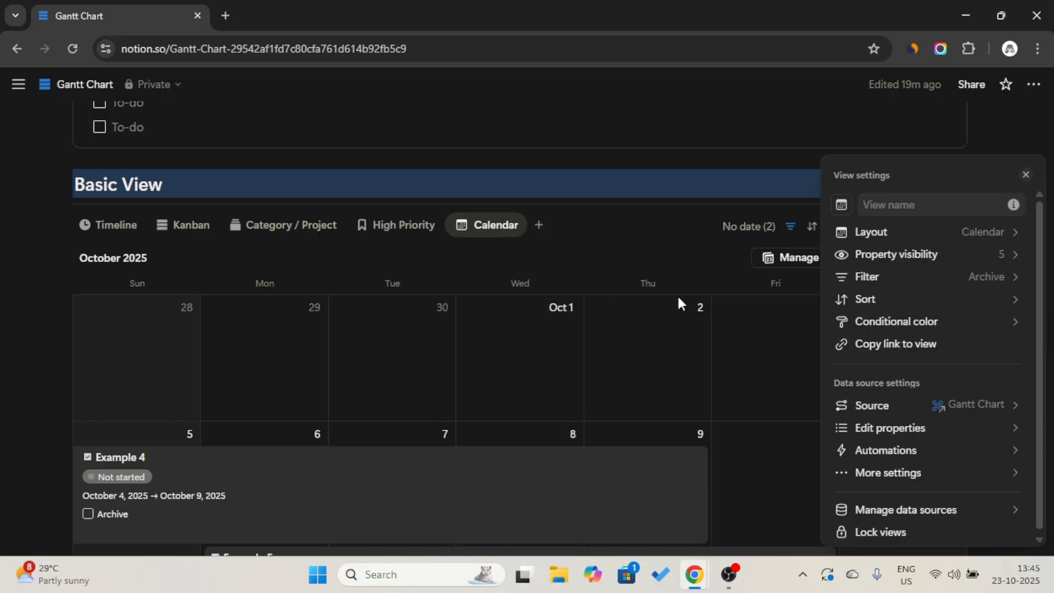
click(940, 328)
click(921, 452)
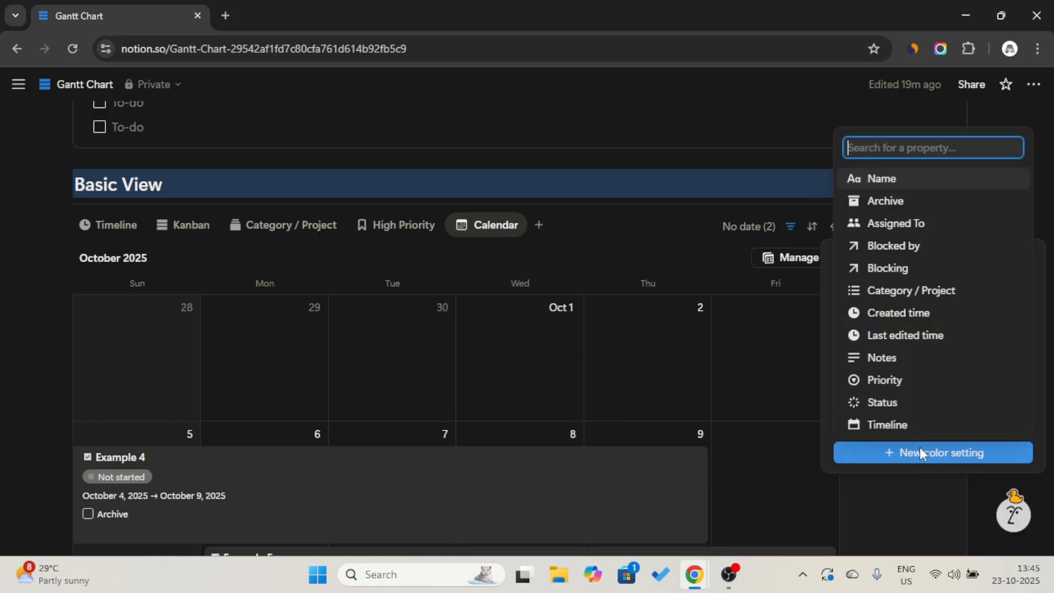
click(907, 387)
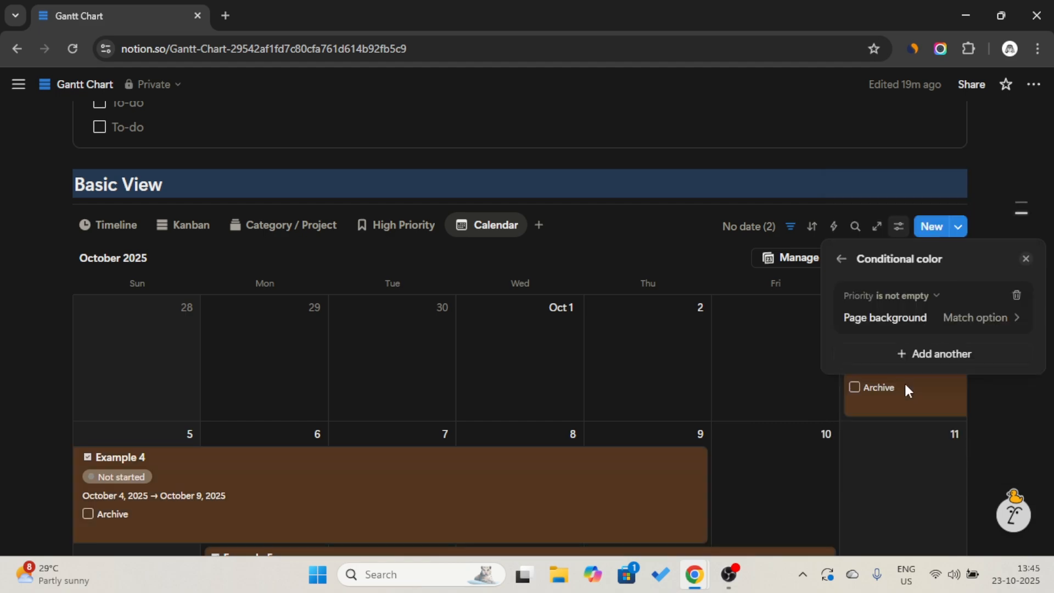
- Make the Calendar color rule apply when Priority is High and give it a red page background
click(921, 305)
click(907, 333)
click(926, 321)
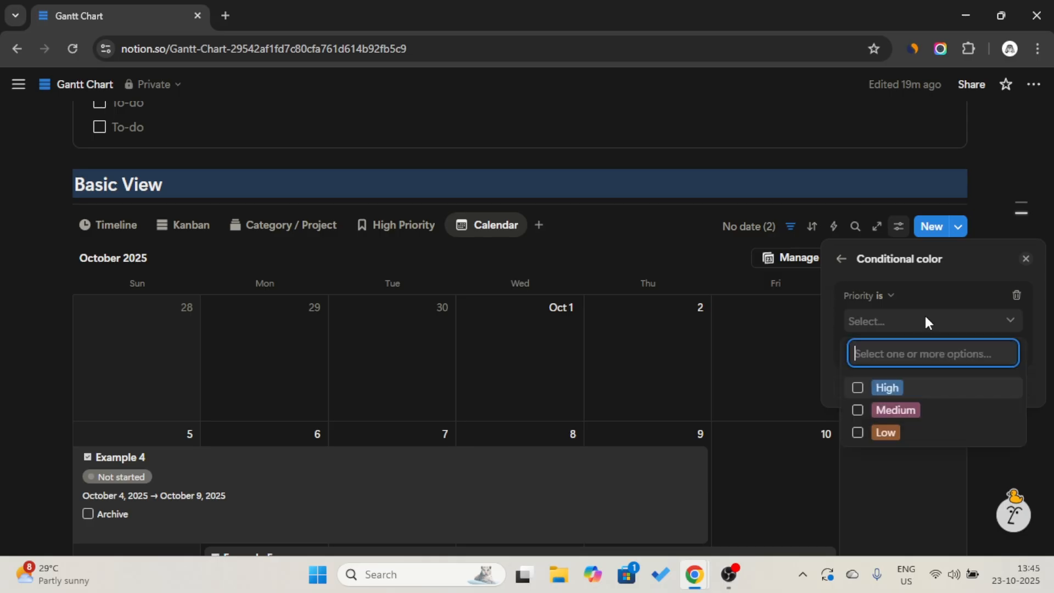
click(857, 390)
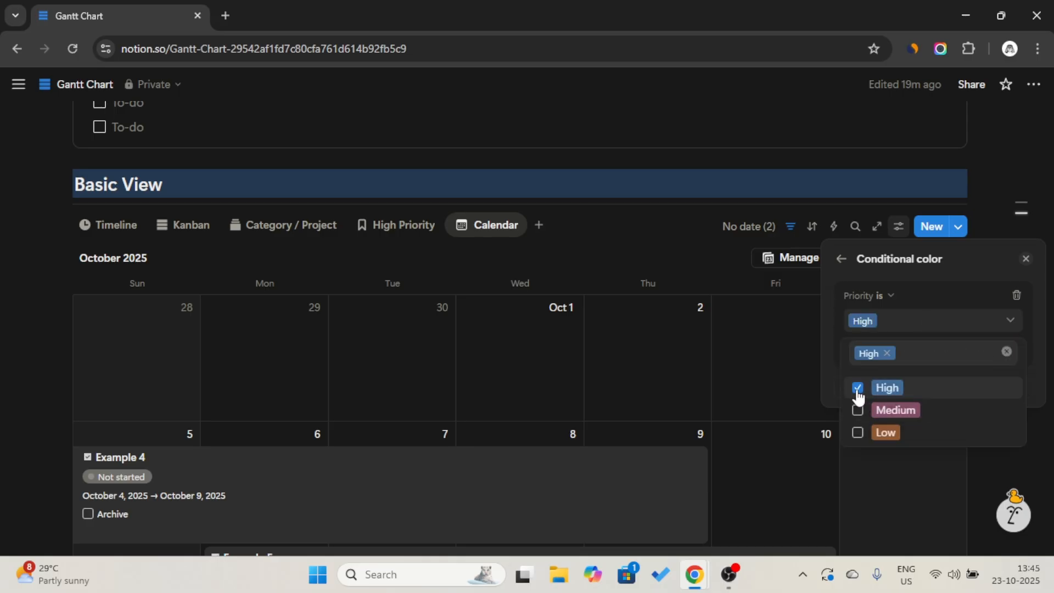
click(831, 367)
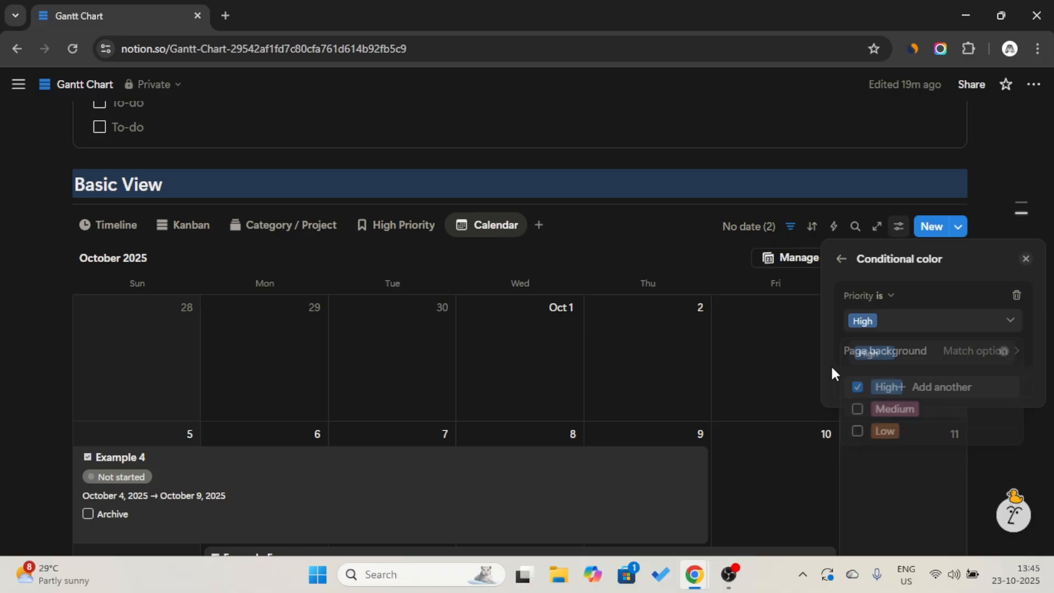
click(957, 355)
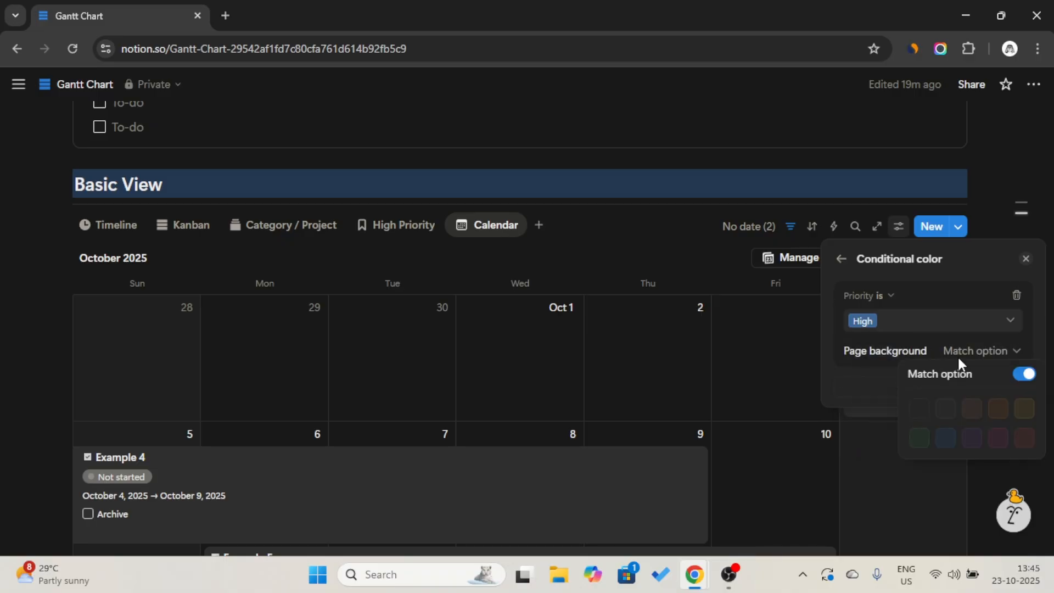
click(1024, 438)
click(734, 306)
- Open the Example 1 task from the calendar and set its Priority to High
scroll(735, 306, down, 4)
scroll(737, 312, down, 6)
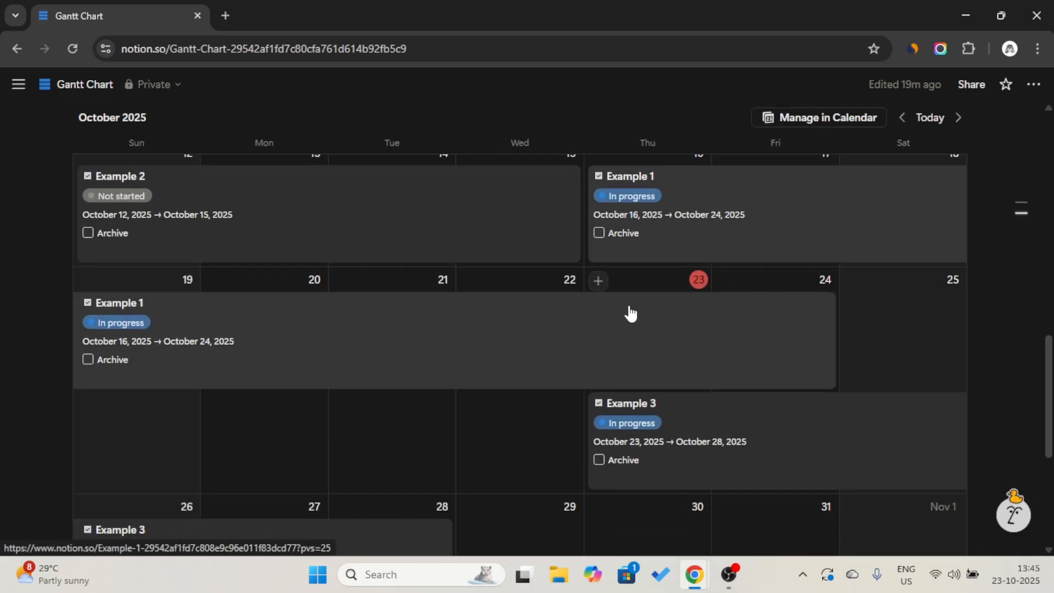
click(606, 327)
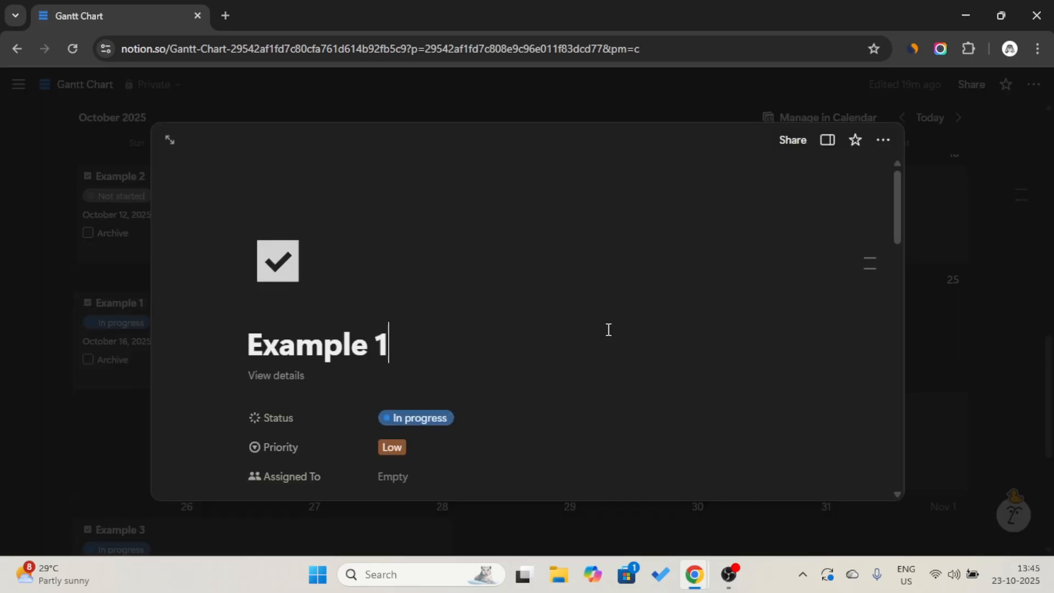
scroll(608, 330, down, 2)
click(576, 336)
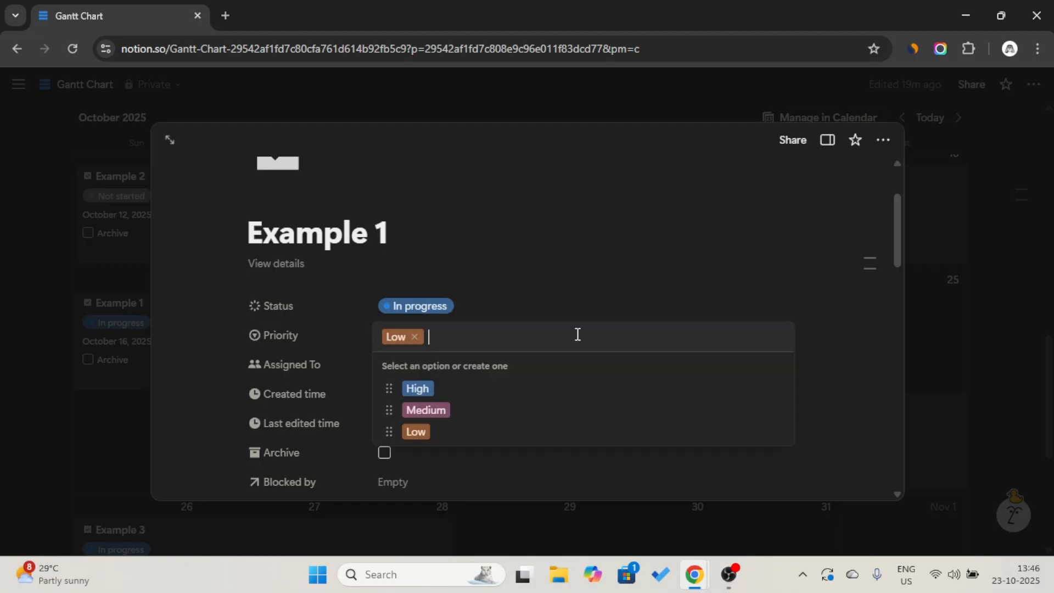
click(542, 387)
click(936, 334)
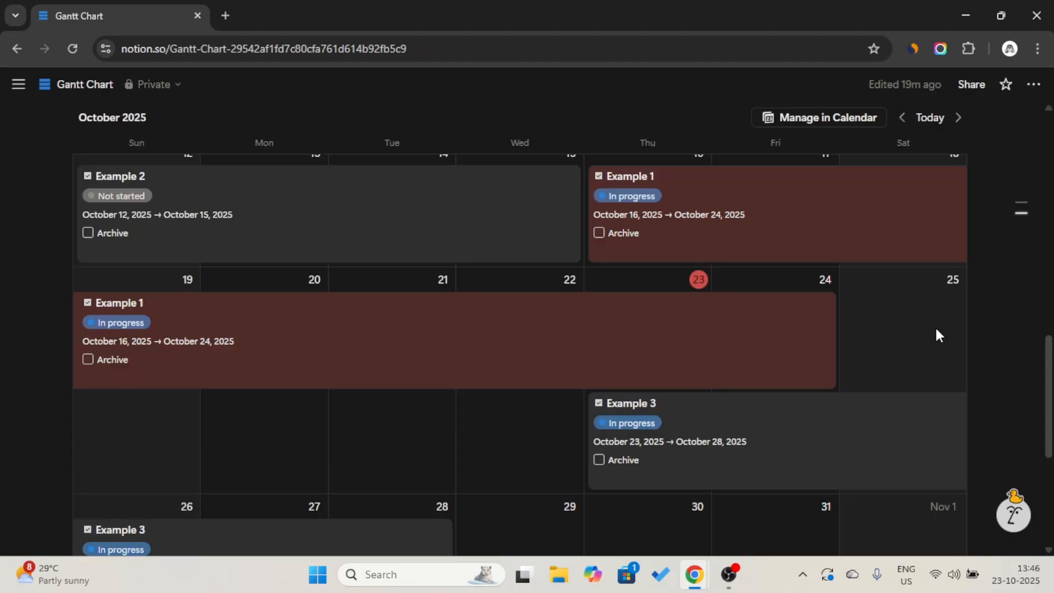
- Add a new Table view to the Basic View database, after the Calendar view
scroll(936, 329, up, 9)
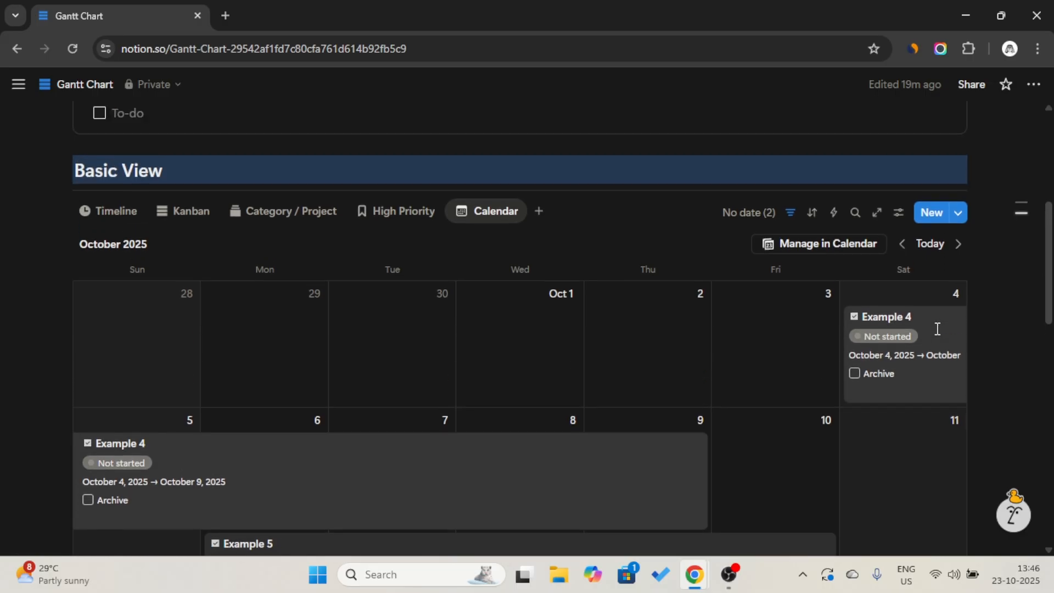
scroll(937, 328, up, 3)
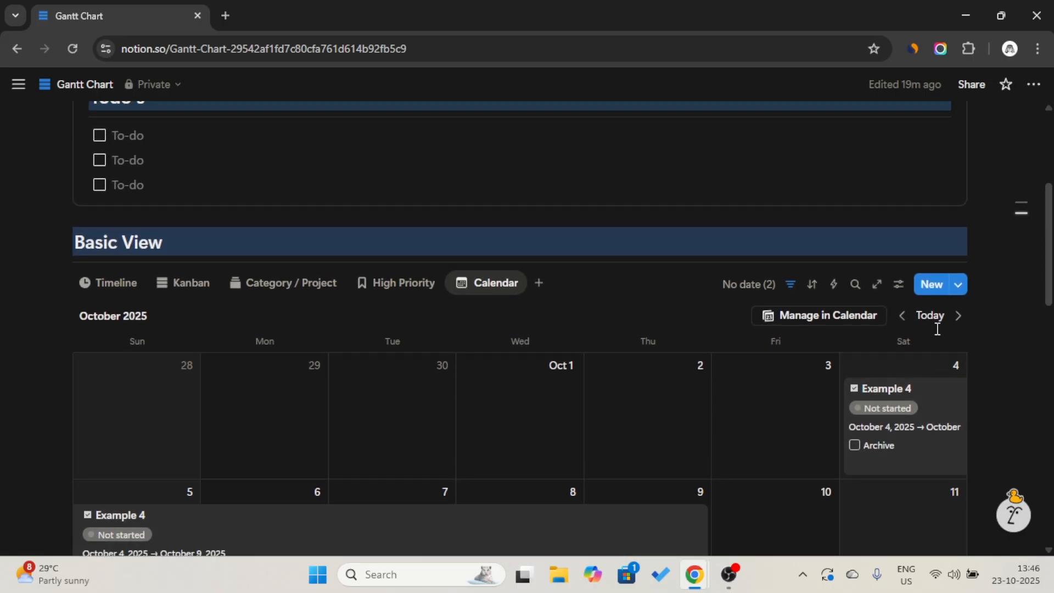
click(541, 283)
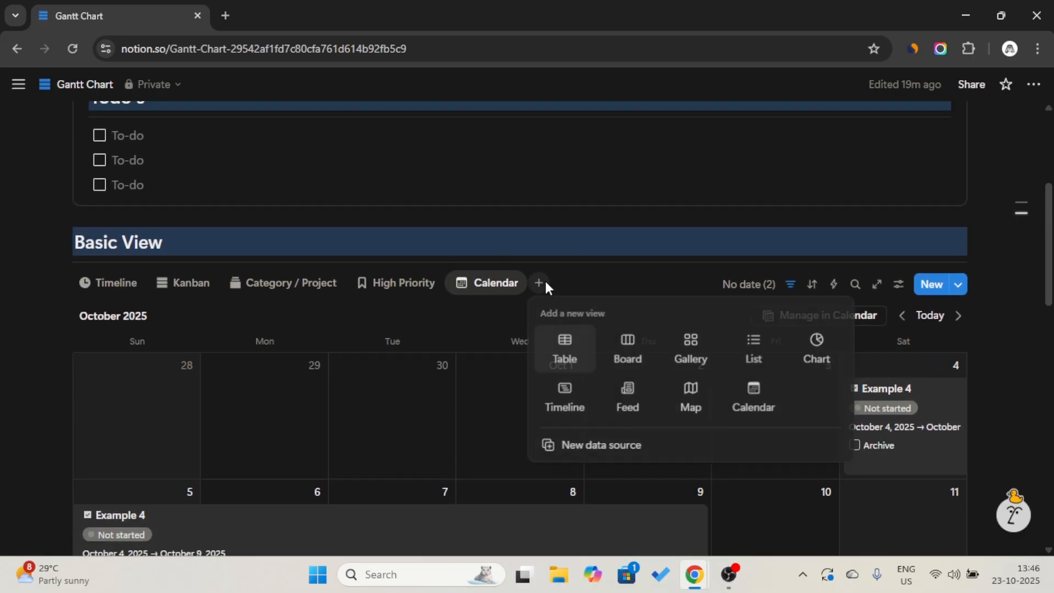
click(566, 345)
click(721, 216)
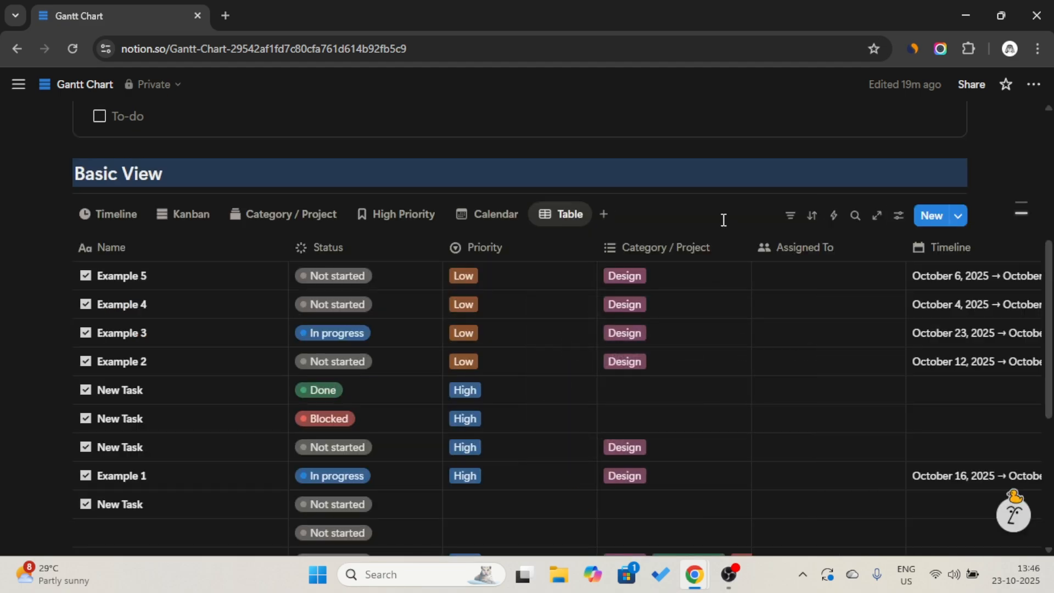
- Rename the new table view to All and give it the stacked rows icon
click(544, 214)
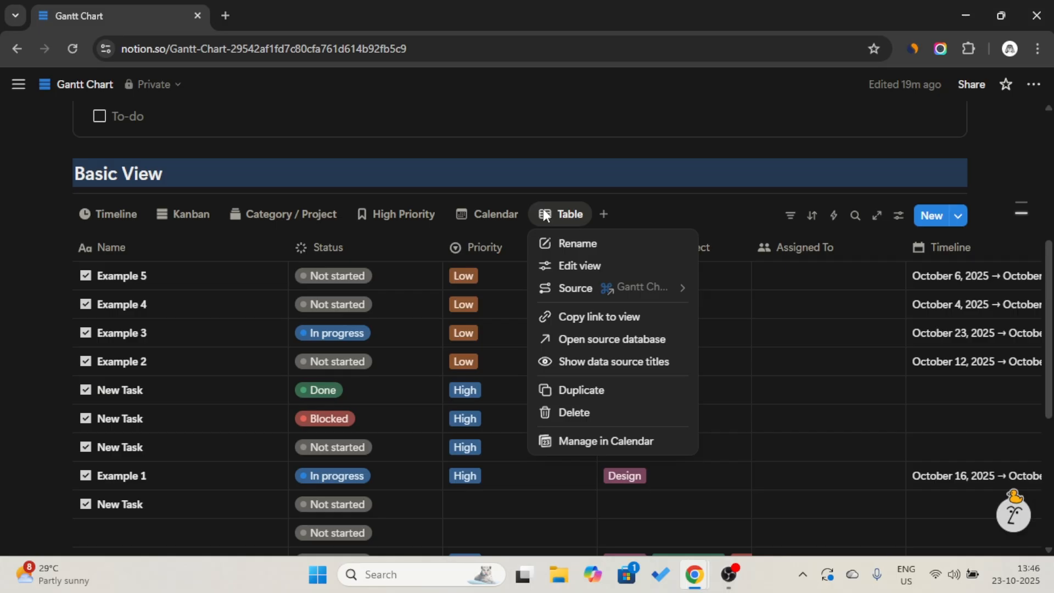
click(558, 242)
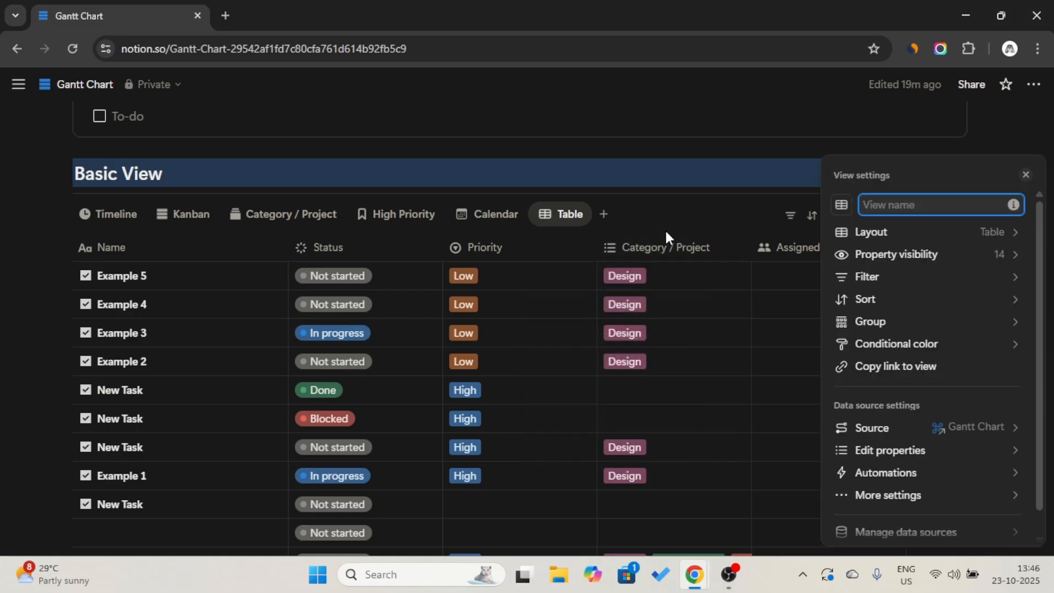
key(Caps_Lock)
text(A)
key(Caps_Lock)
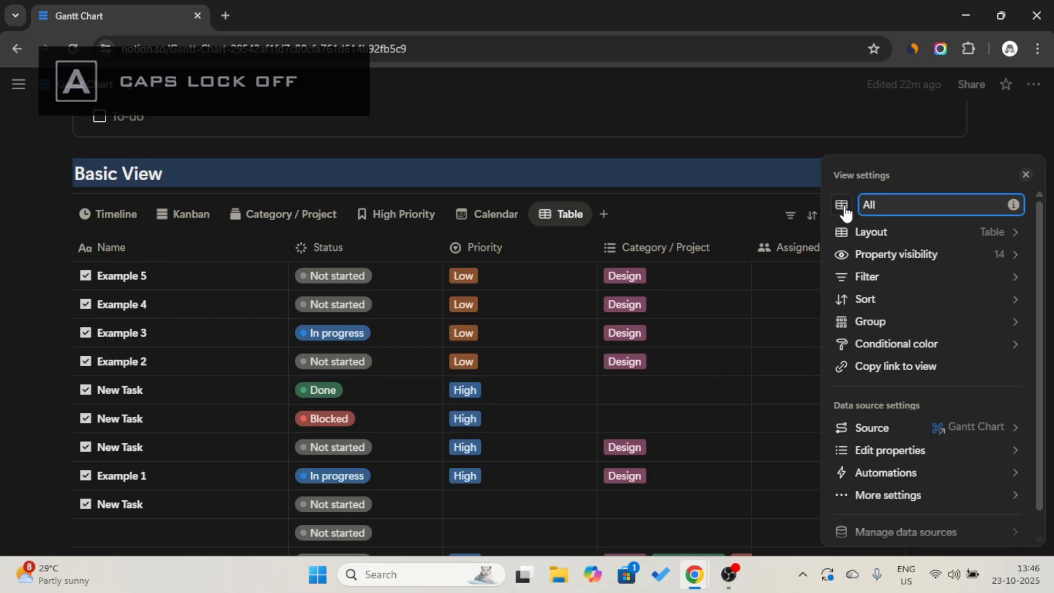
click(843, 207)
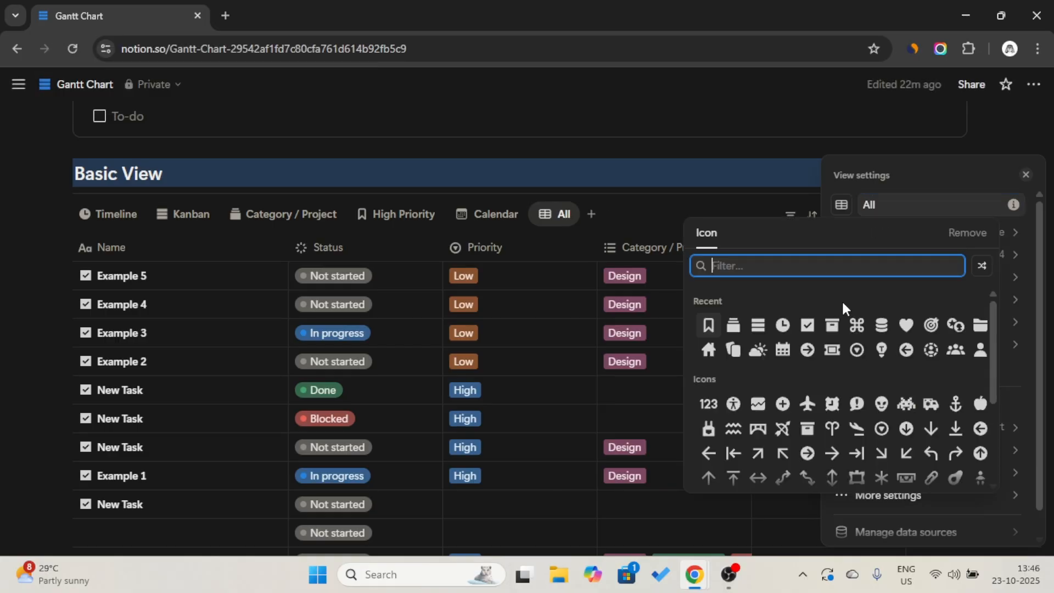
click(757, 325)
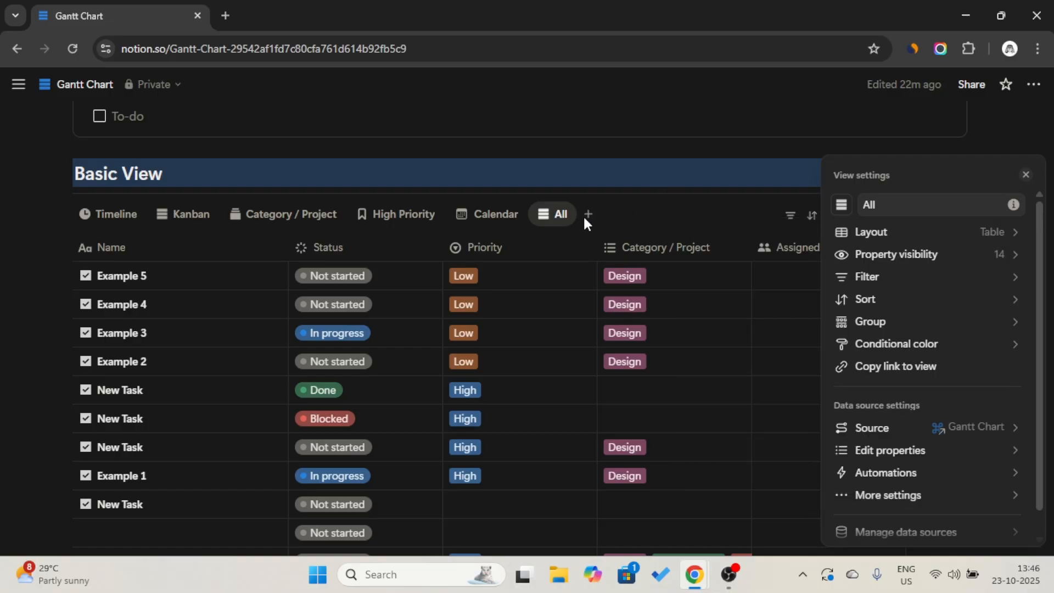
key(Escape)
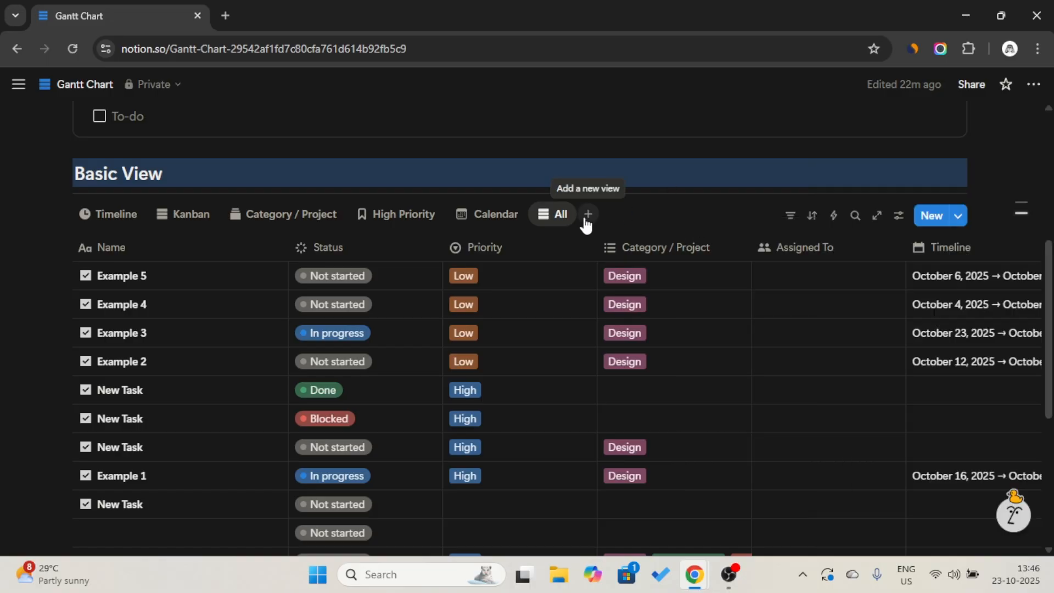
- Add another Table view to the database, after the All view
click(587, 216)
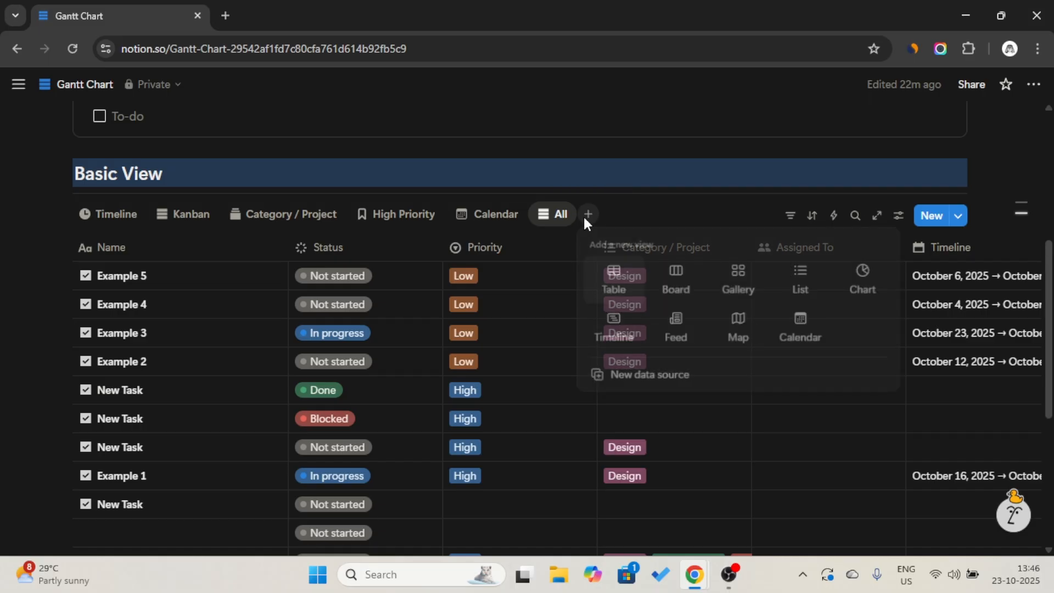
click(619, 283)
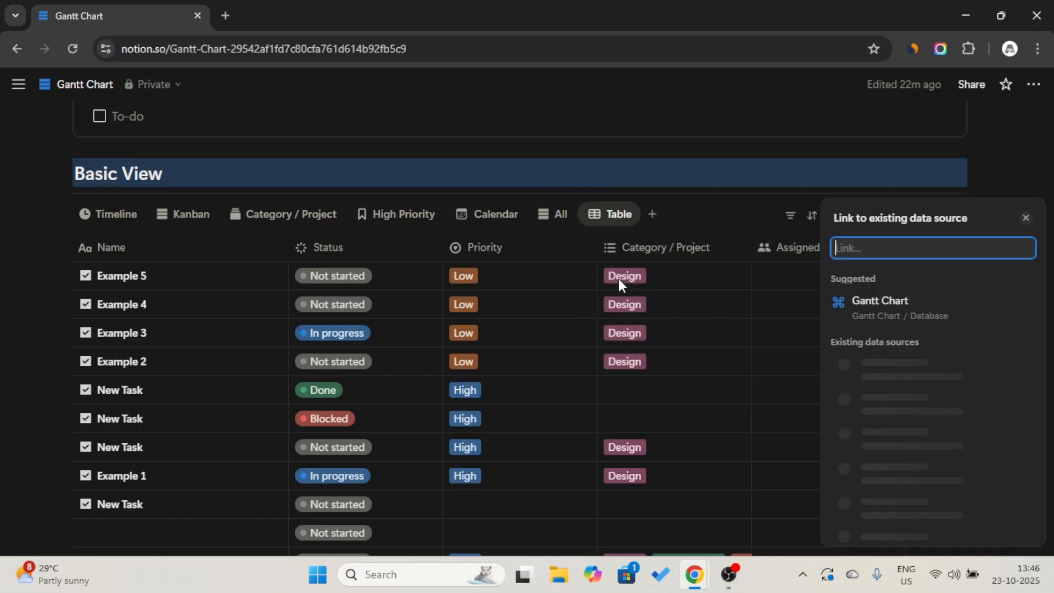
click(772, 206)
- Rename the newest table view to Archive and give it the archive box icon
click(610, 215)
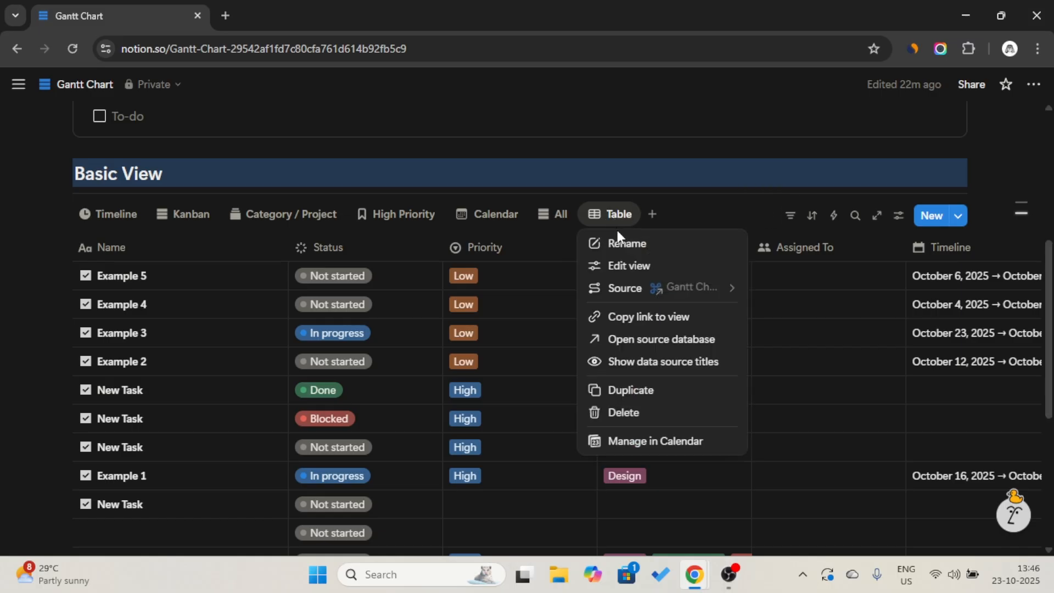
click(619, 240)
key(Caps_Lock)
text(A)
key(Caps_Lock)
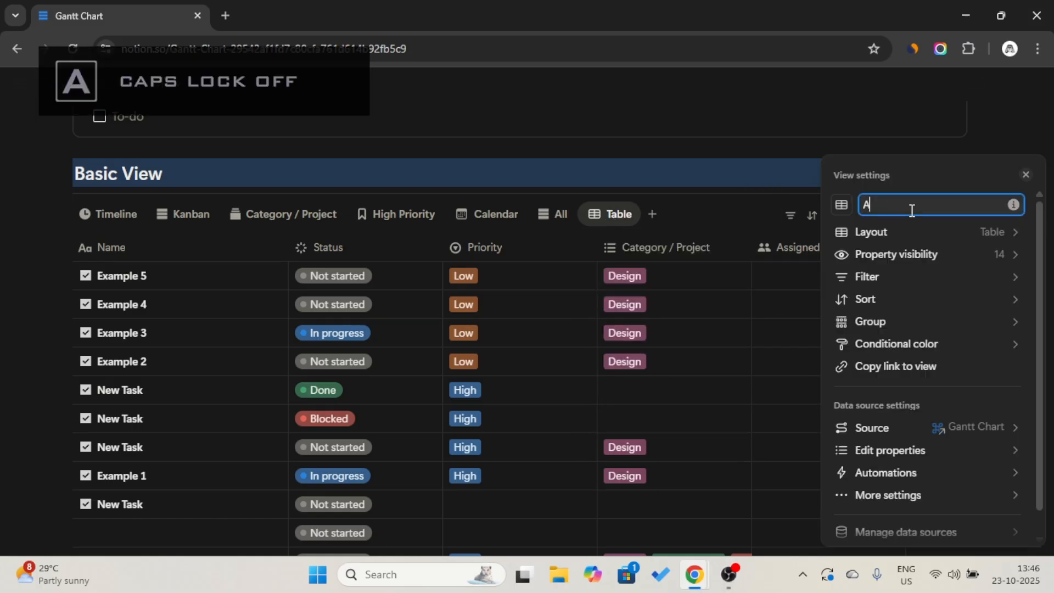
text(rchive)
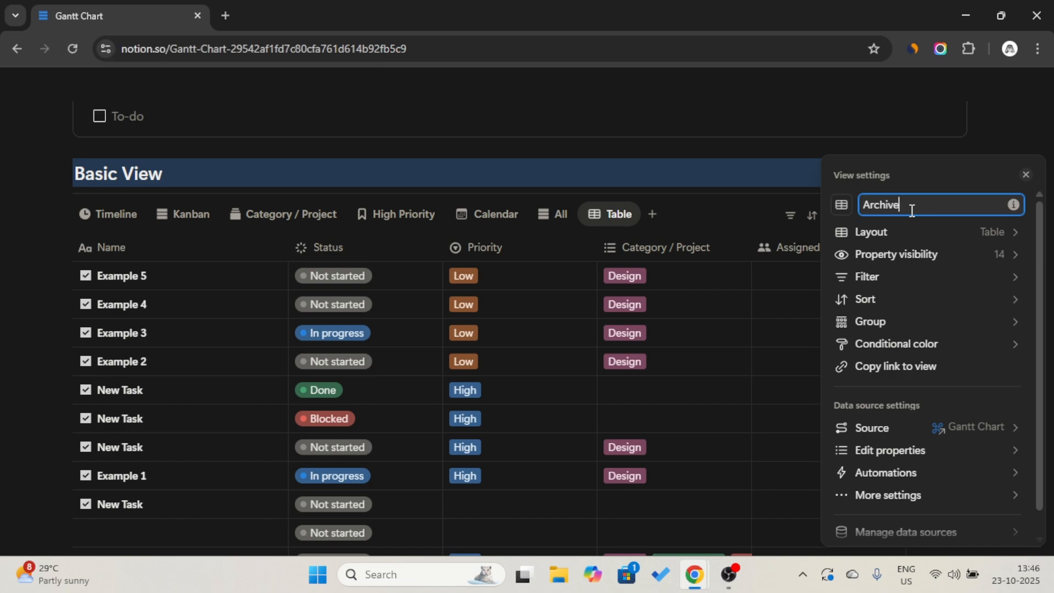
click(841, 204)
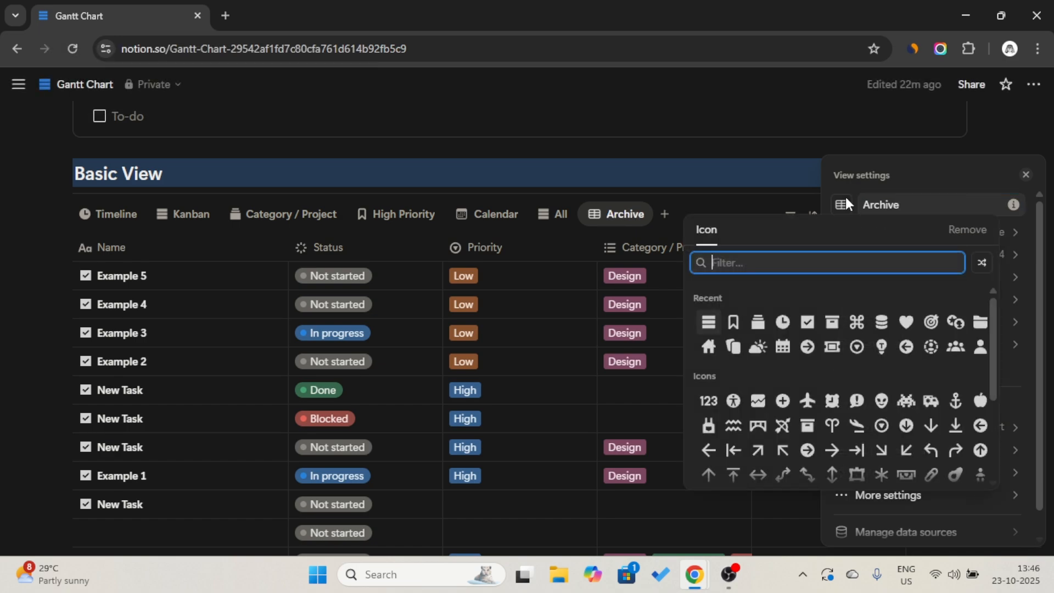
click(832, 324)
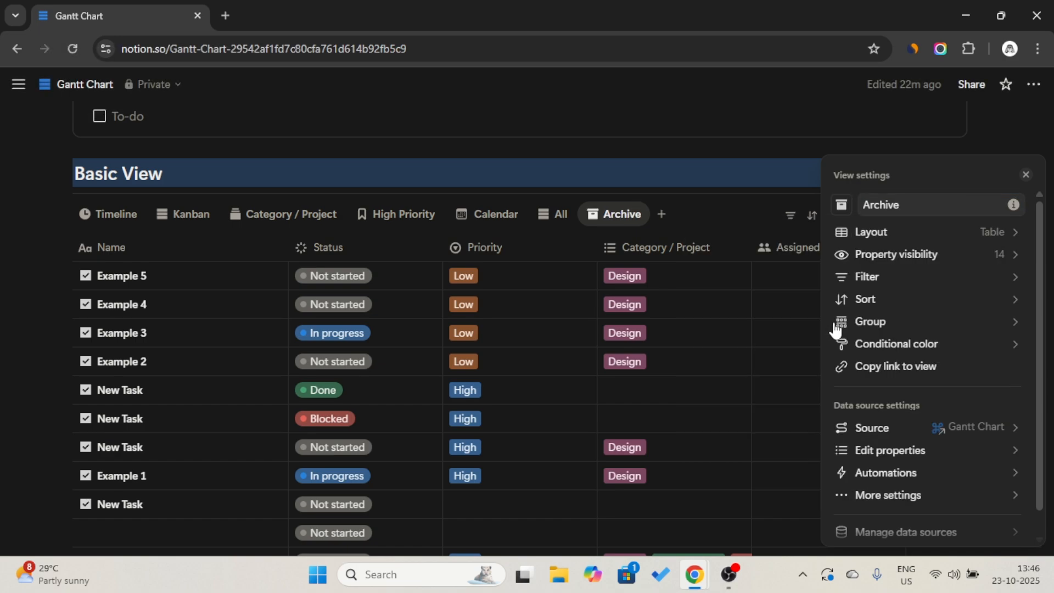
- Filter the Archive view to tasks whose Archive property is Checked
click(785, 215)
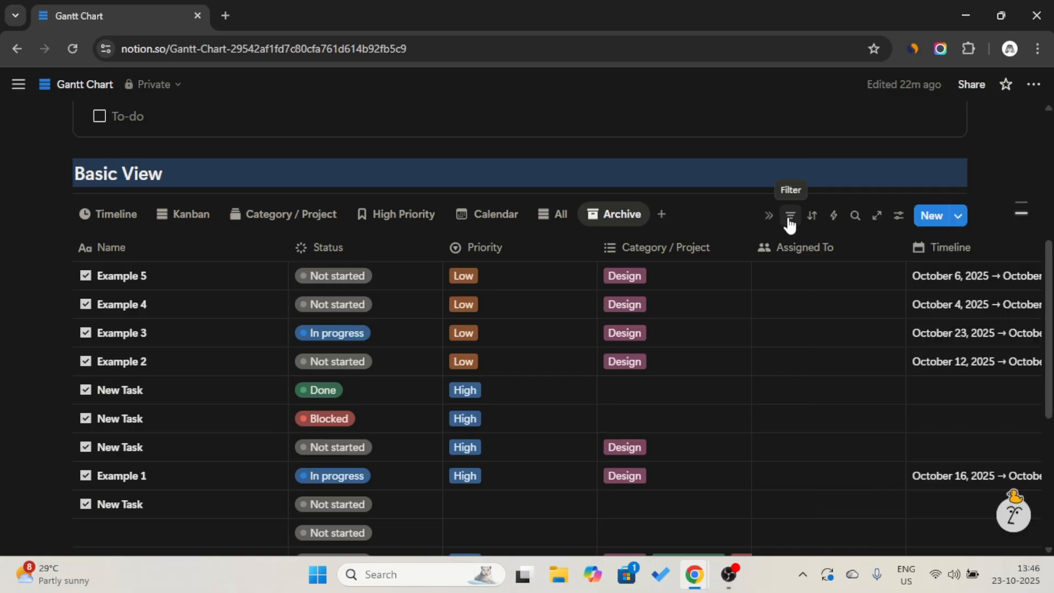
click(789, 220)
click(803, 238)
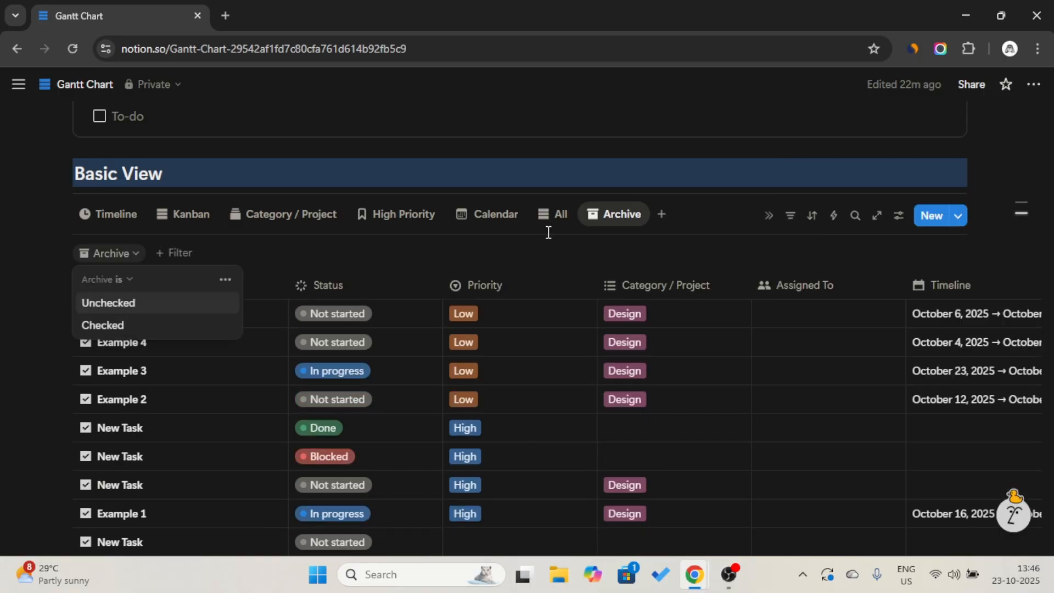
click(145, 324)
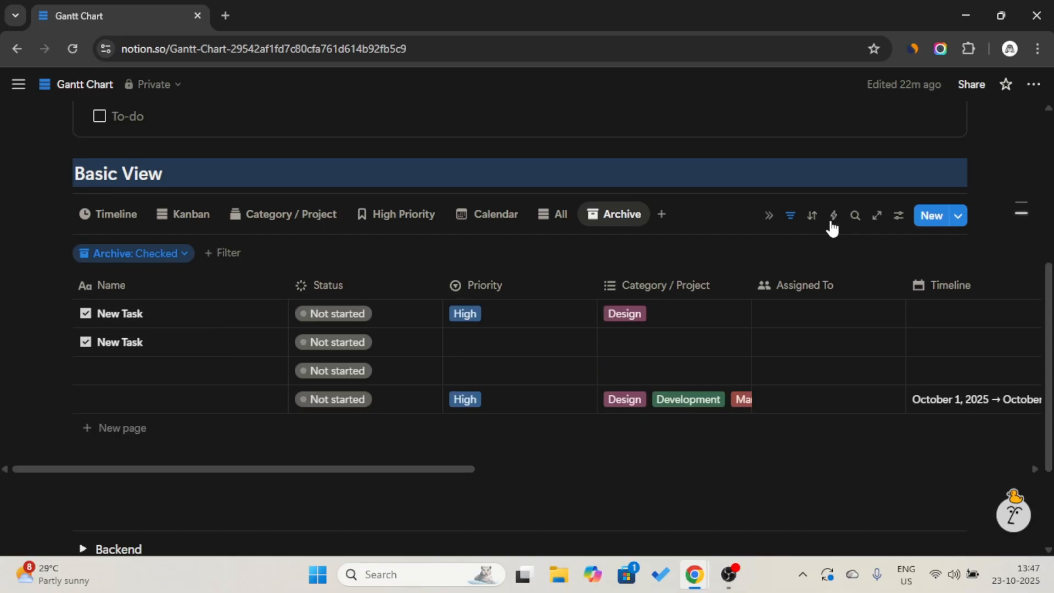
- Sort the Archive view by Last edited time in Descending order
click(810, 218)
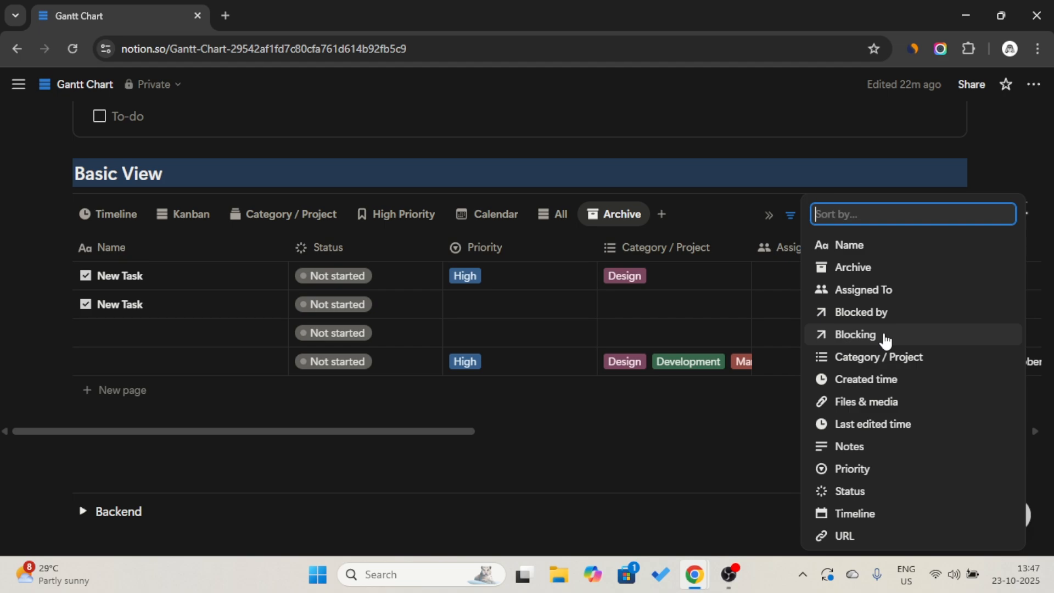
click(889, 425)
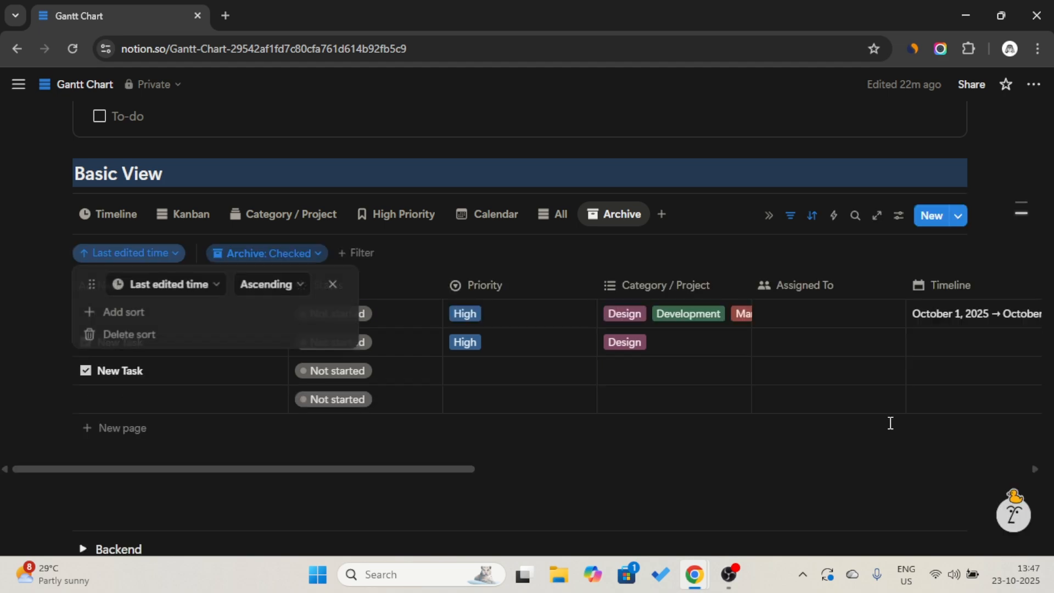
click(287, 288)
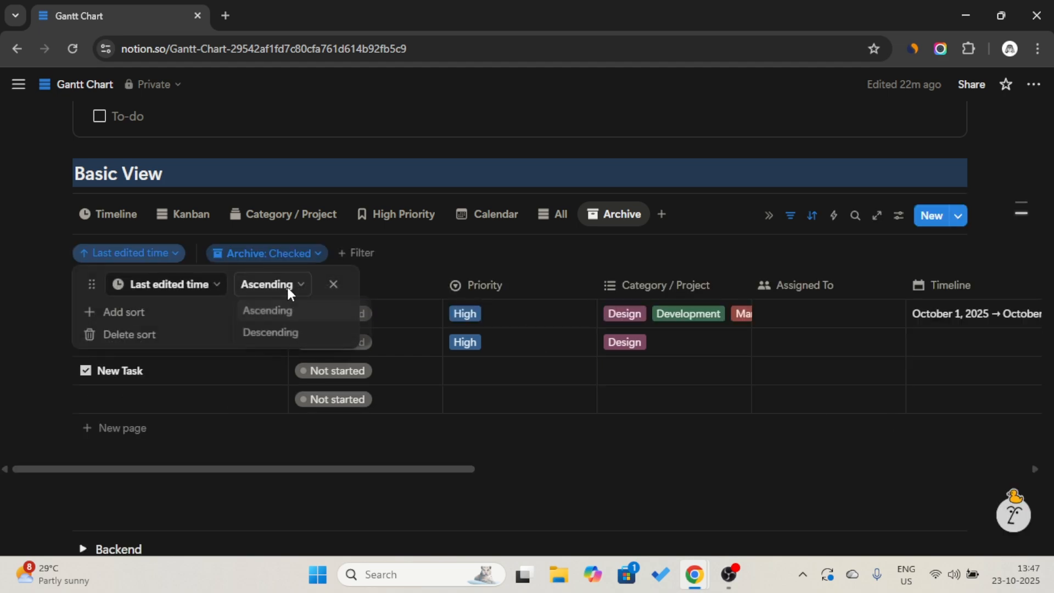
click(282, 332)
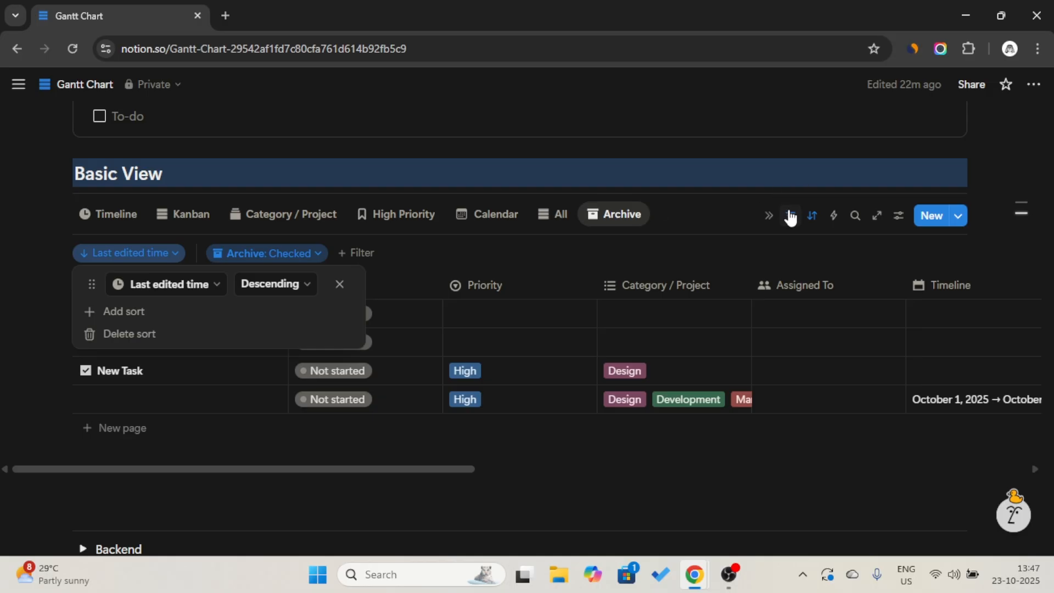
click(790, 215)
- Reorder the Archive view's columns so Blocking and Blocked by sit between Last edited time and the Archive checkbox
scroll(790, 328, right, 15)
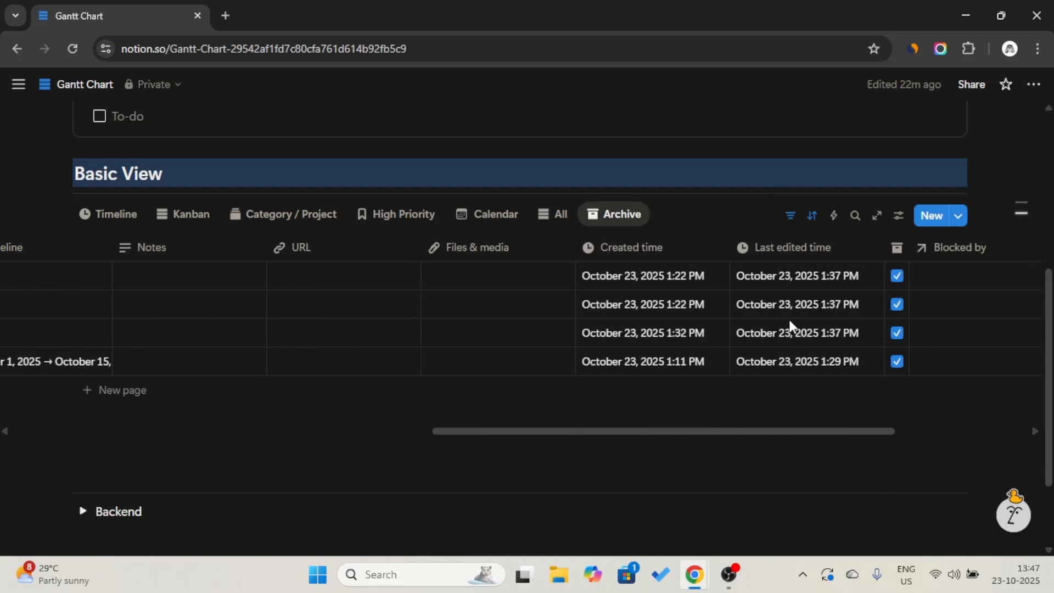
drag(694, 256, 634, 247)
drag(821, 257, 629, 248)
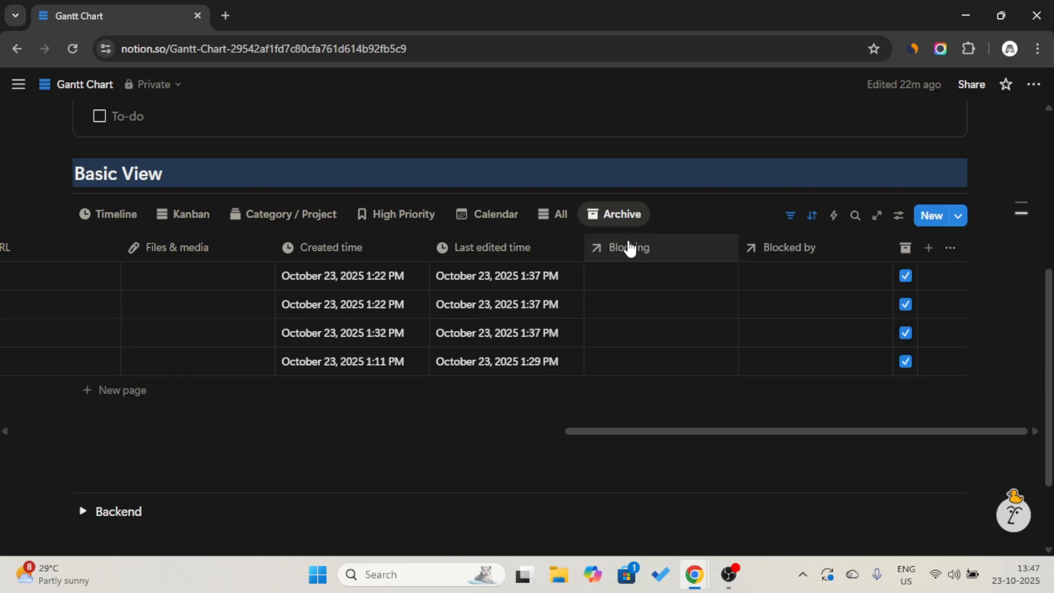
- Open the Example 5 task from the Timeline view, review its Blocked by and Blocking properties, and close it
click(118, 215)
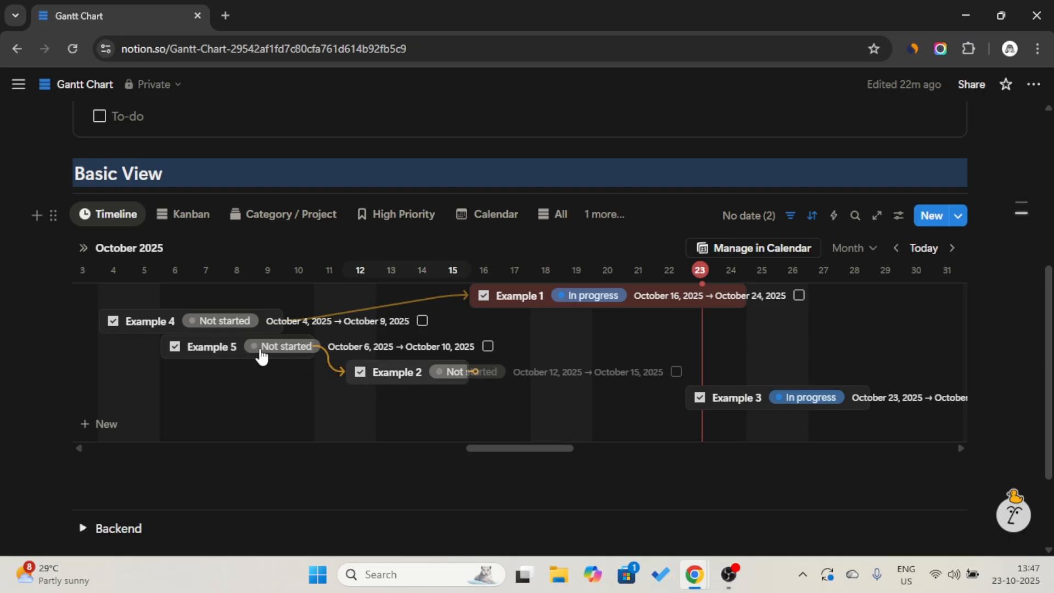
click(221, 351)
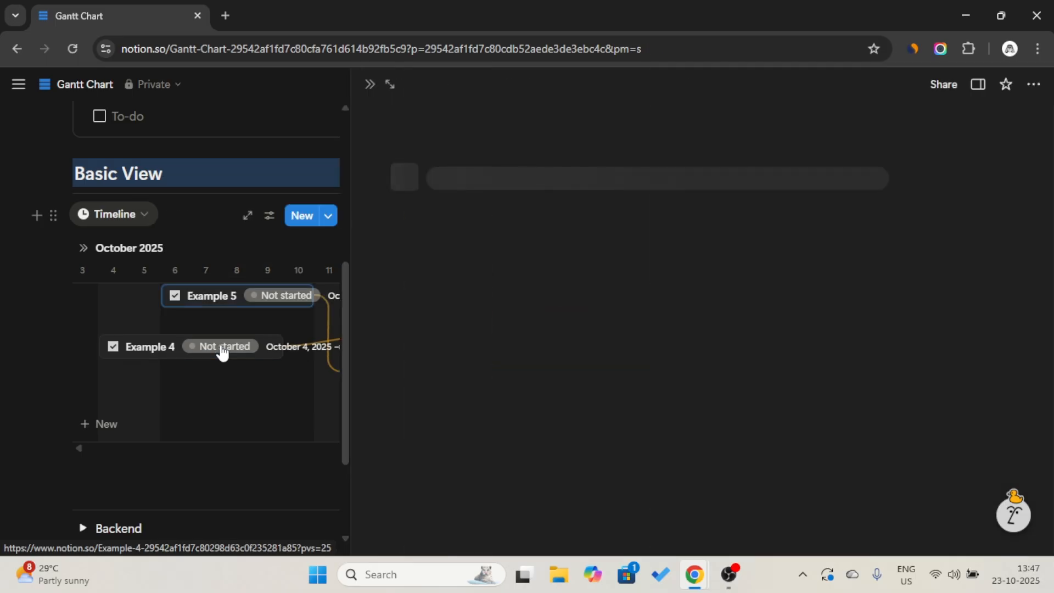
scroll(478, 278, down, 2)
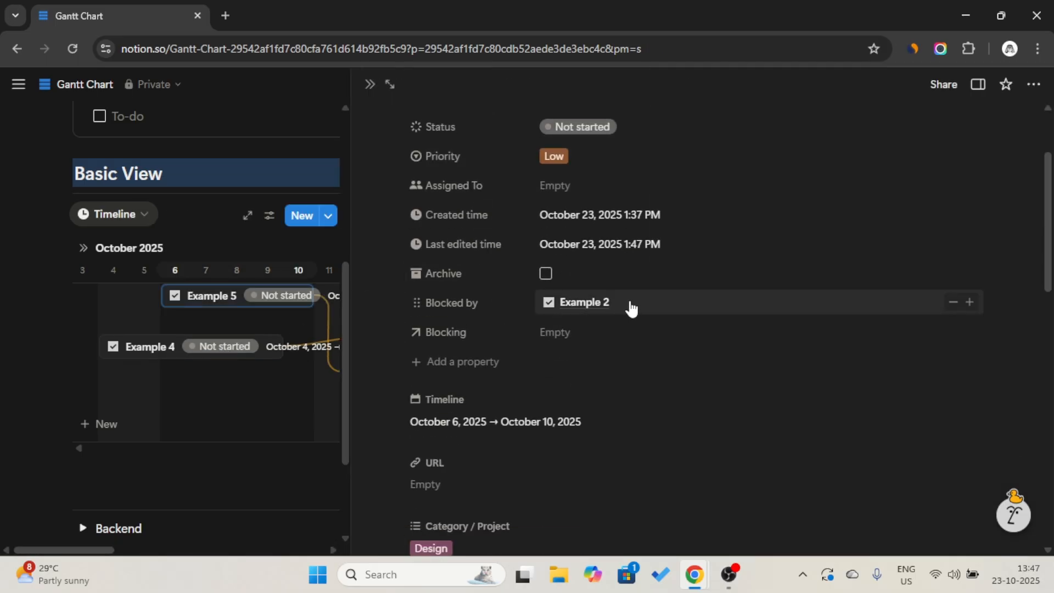
scroll(510, 289, up, 3)
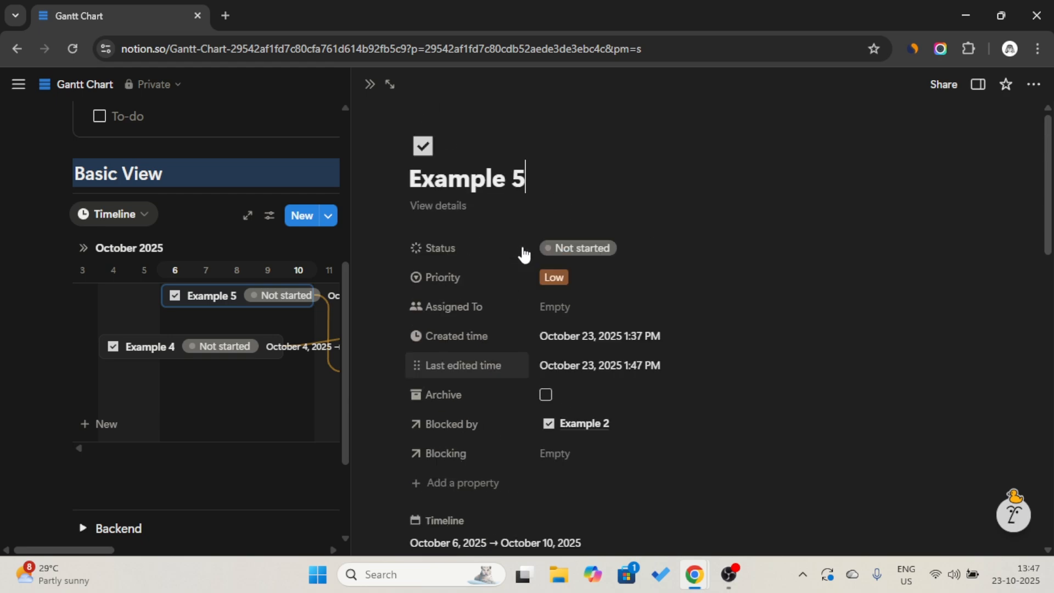
click(372, 85)
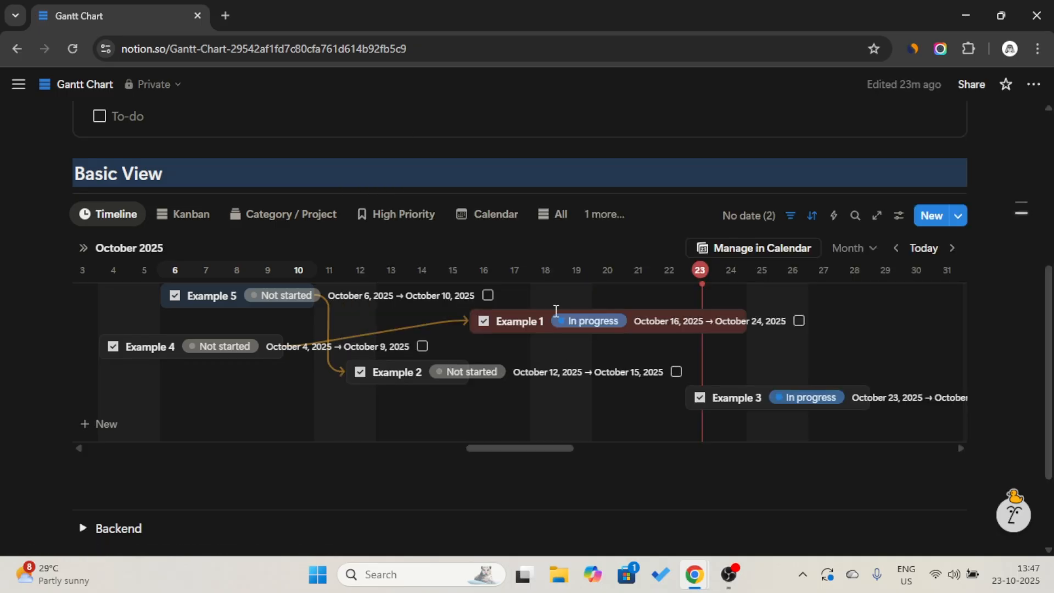
- Add a dependency arrow from Example 2 to Example 3 on the timeline
drag(478, 377, 684, 393)
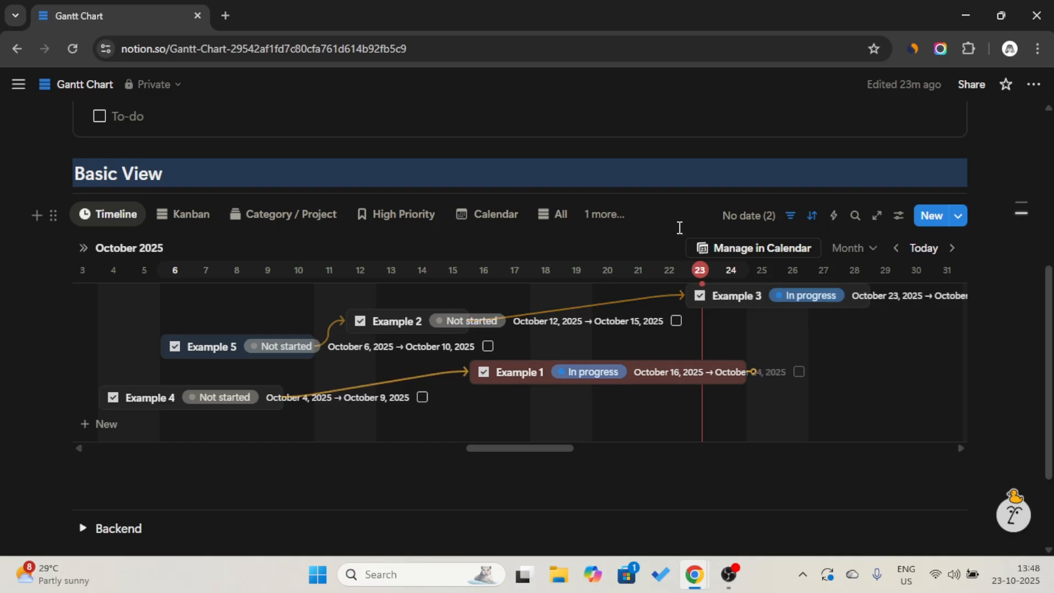
- Review the page and its Kanban, Category / Project, High Priority and Calendar views, ending on the Timeline view
scroll(679, 227, up, 5)
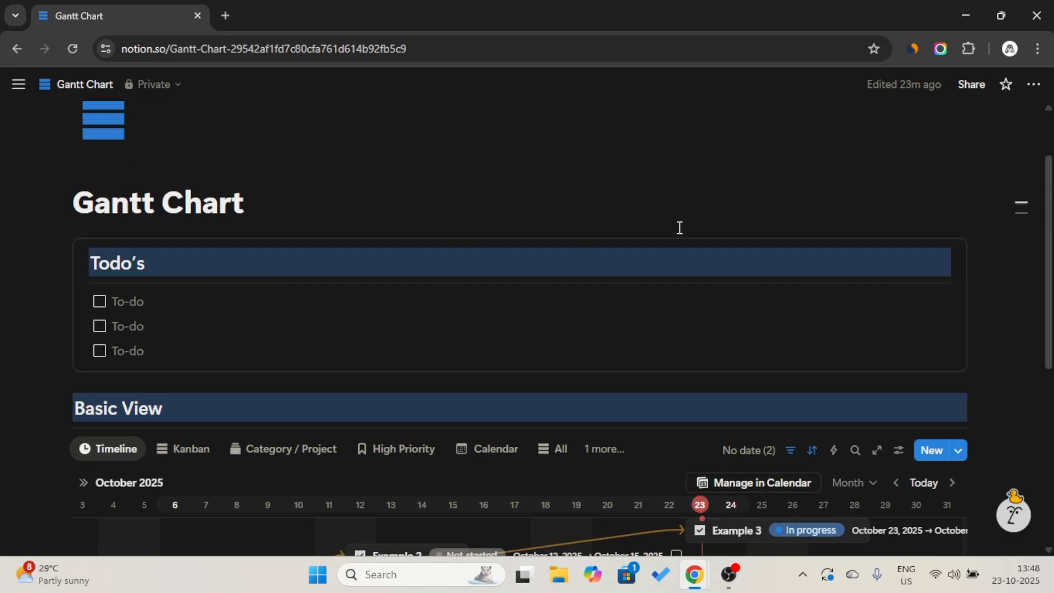
scroll(679, 227, down, 3)
scroll(679, 228, down, 2)
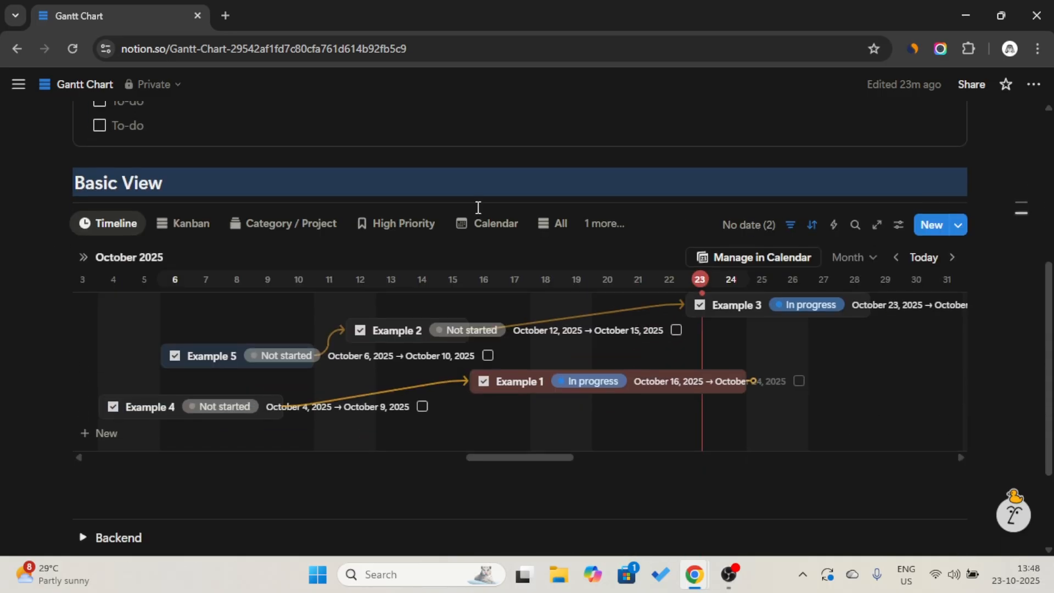
click(189, 223)
click(280, 226)
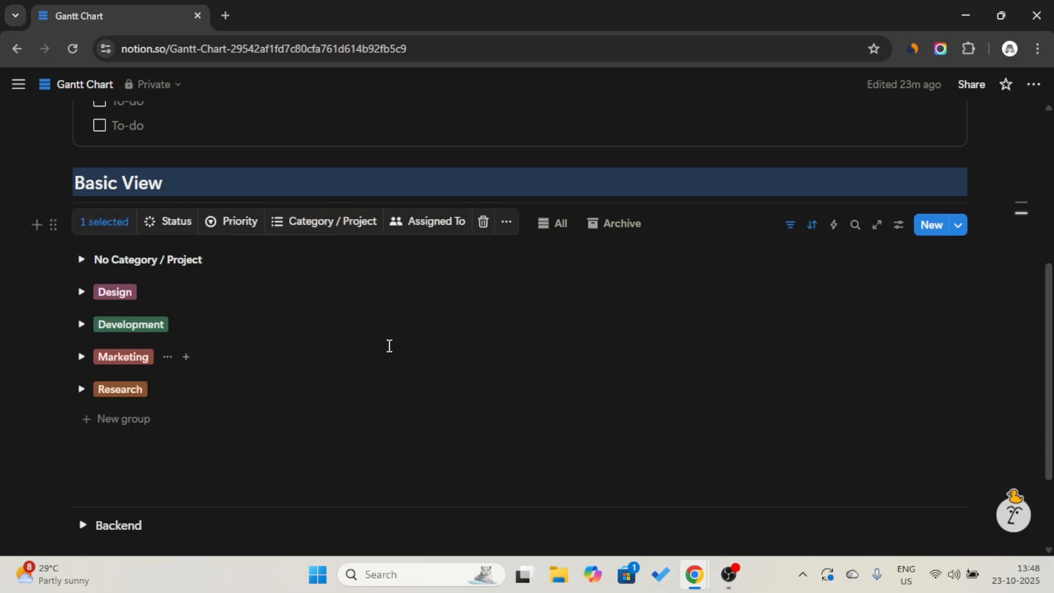
click(329, 189)
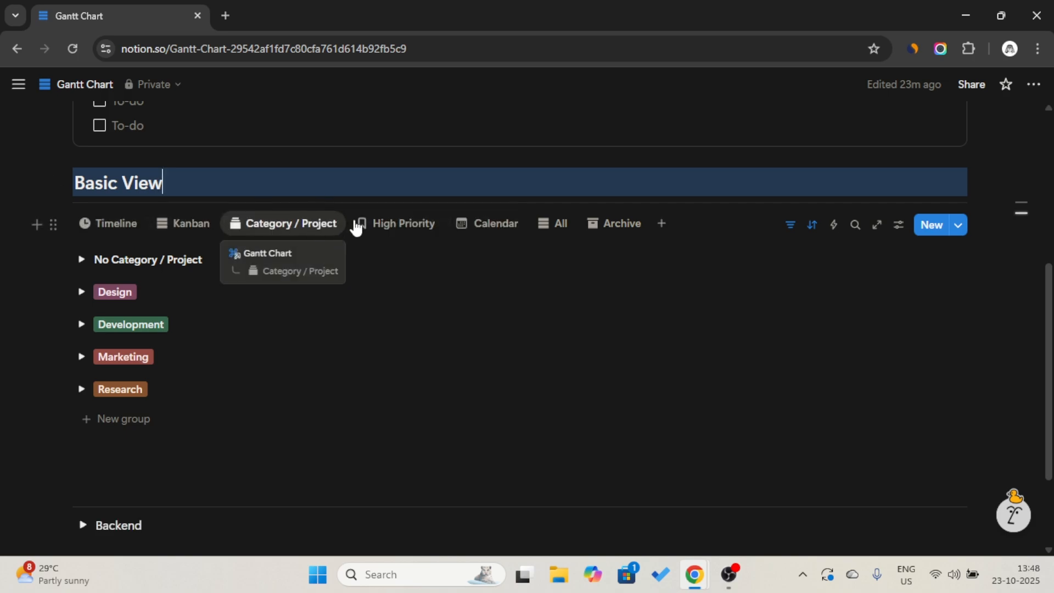
click(374, 229)
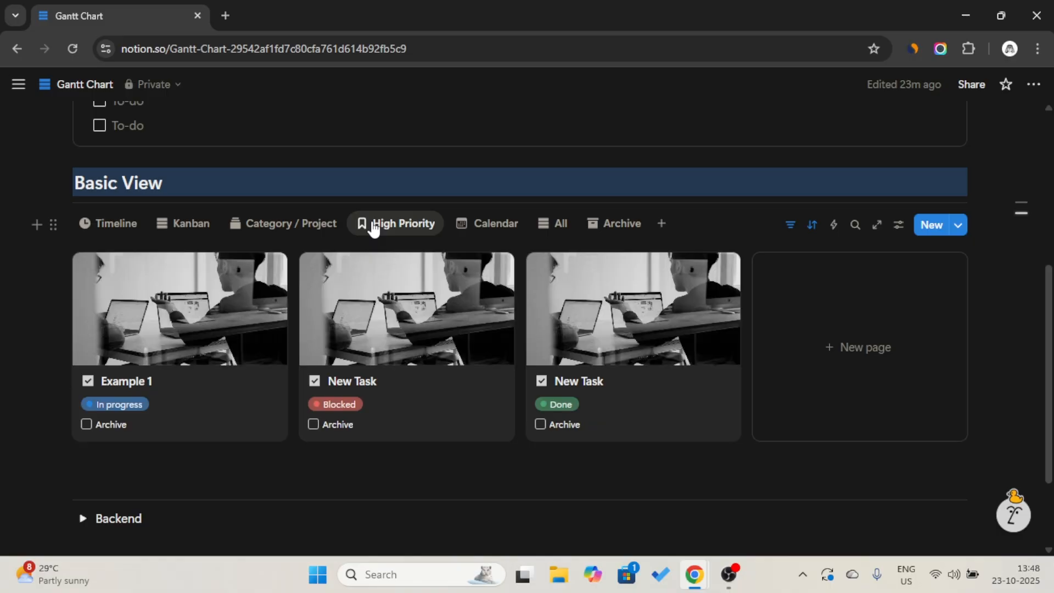
click(460, 225)
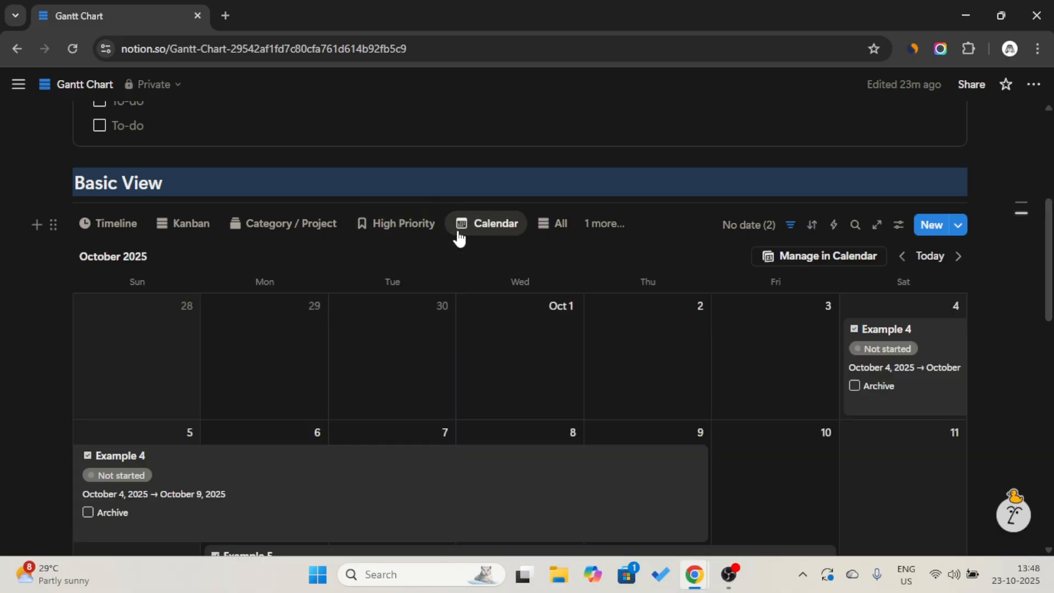
click(109, 223)
- Add an empty block below Backend, move it between the Todo's callout and the Basic View heading, and turn it into a button
click(180, 528)
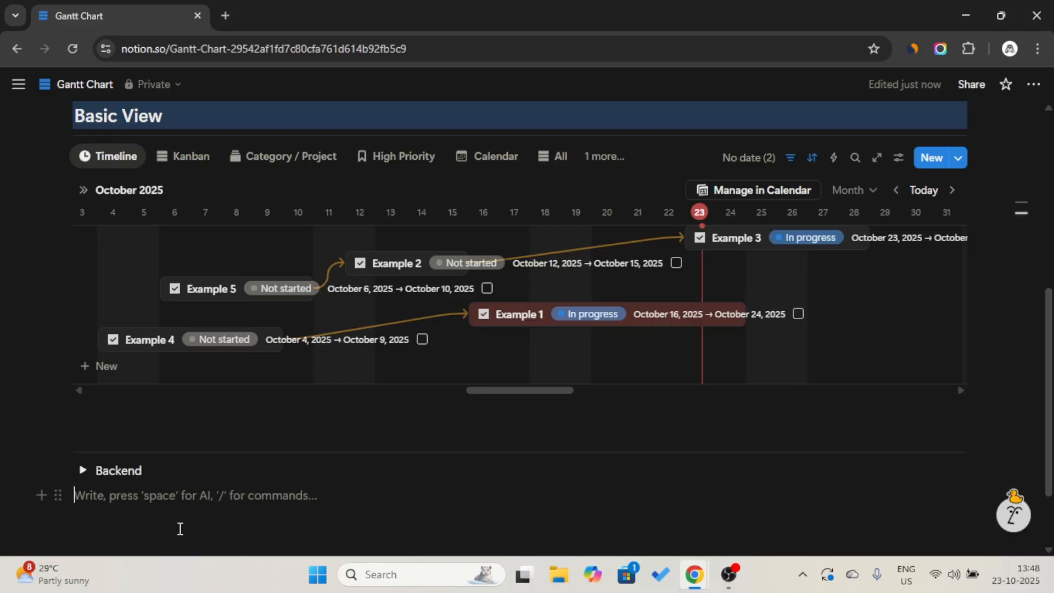
drag(55, 488, 88, 233)
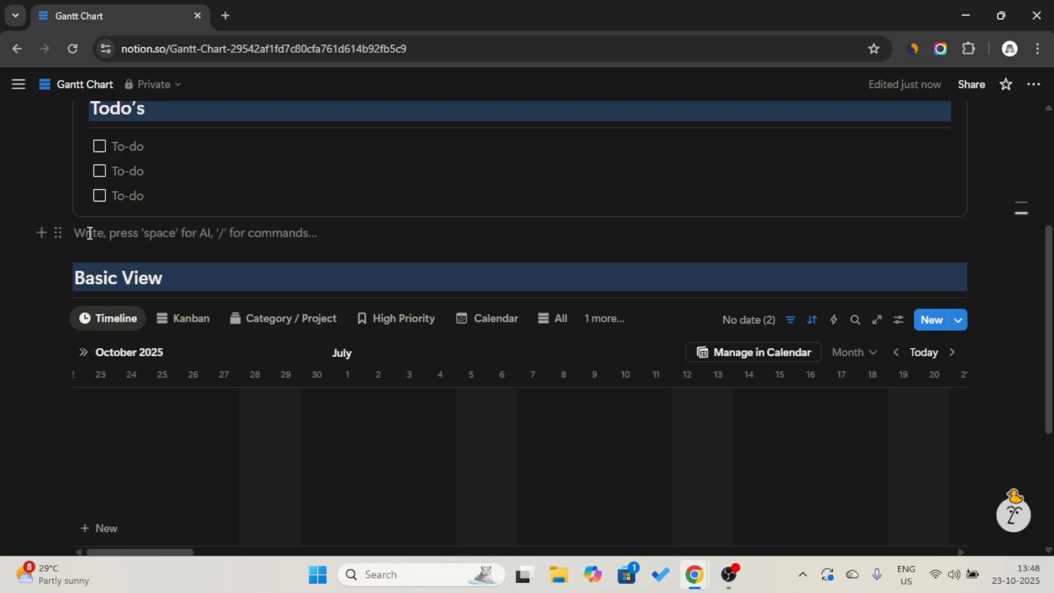
text(/btn)
key(Return)
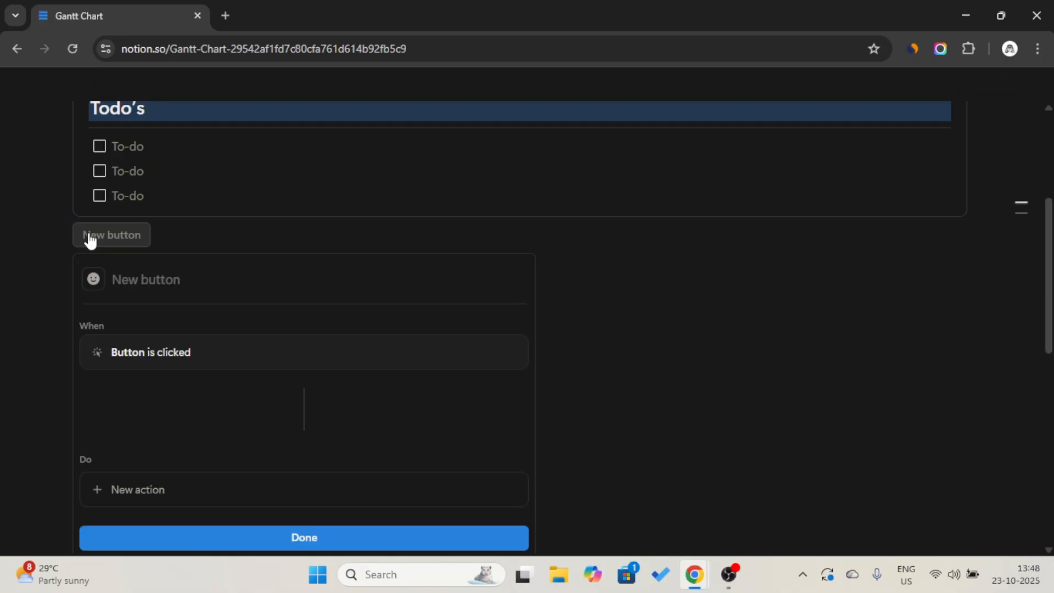
- Name the button New Task and give it the checked box icon
key(Caps_Lock)
text(New)
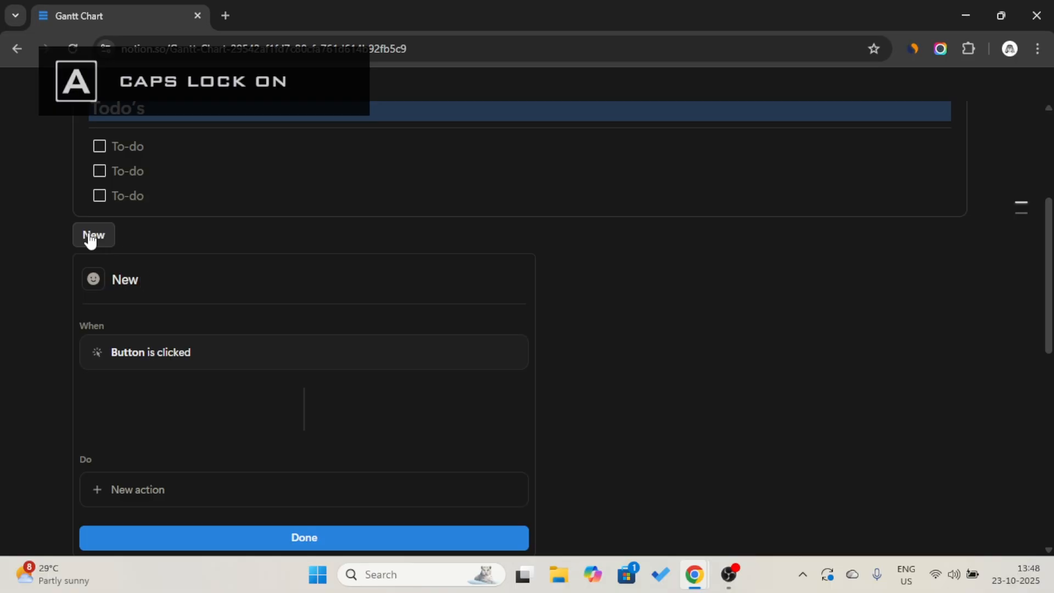
text( Task)
click(93, 278)
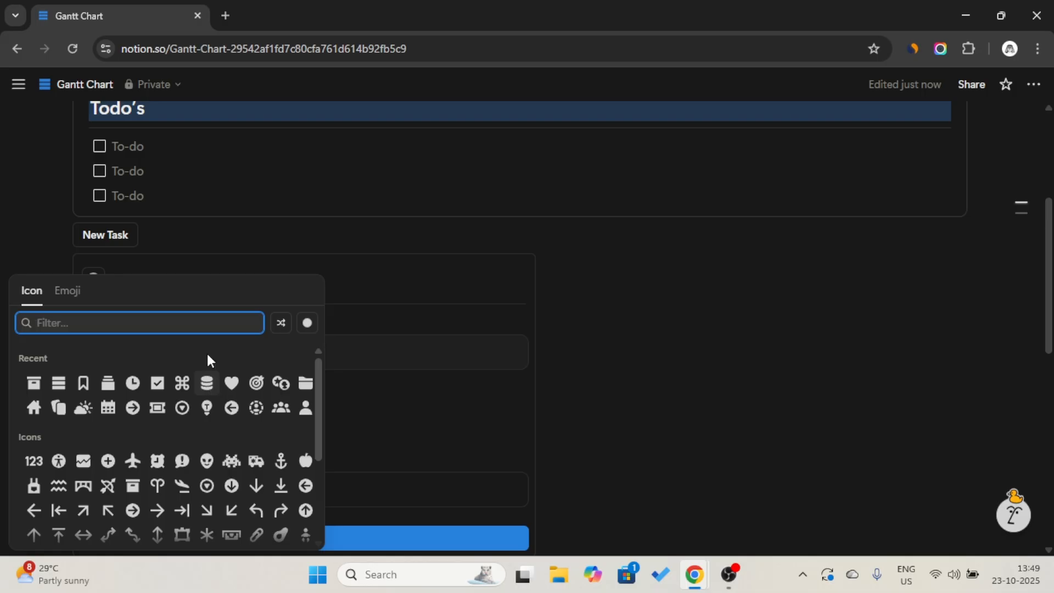
click(157, 381)
- Add a button action that adds a page to the Gantt Chart database as New Task
scroll(156, 380, down, 2)
click(204, 379)
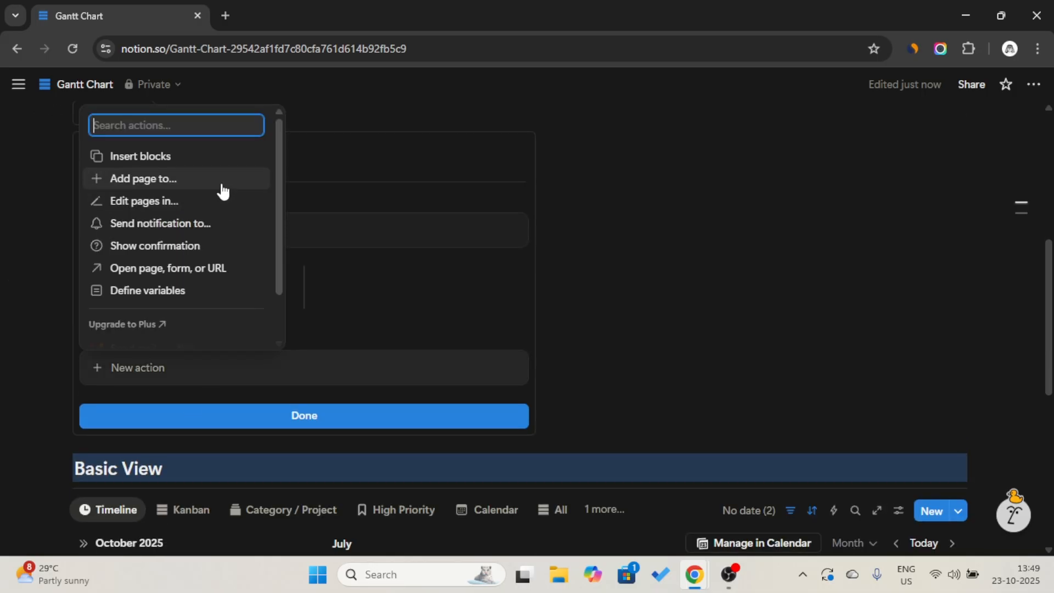
click(222, 183)
click(228, 366)
click(241, 171)
click(136, 430)
key(Escape)
- Add a second action that opens the page added in Center peek, and finish the button setup
scroll(135, 433, down, 3)
click(188, 346)
click(176, 464)
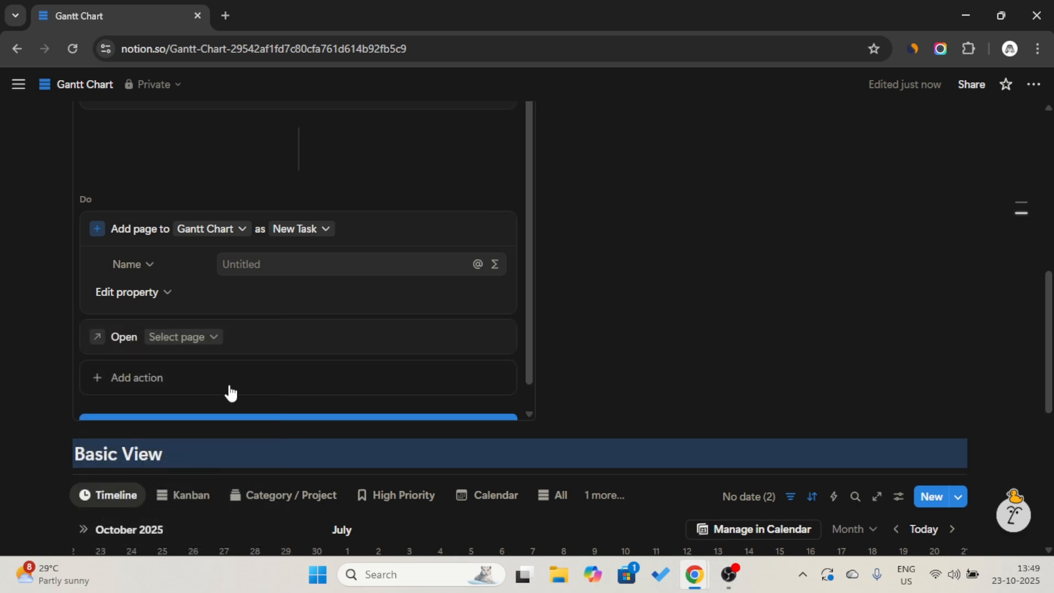
click(214, 337)
click(143, 154)
scroll(275, 364, down, 1)
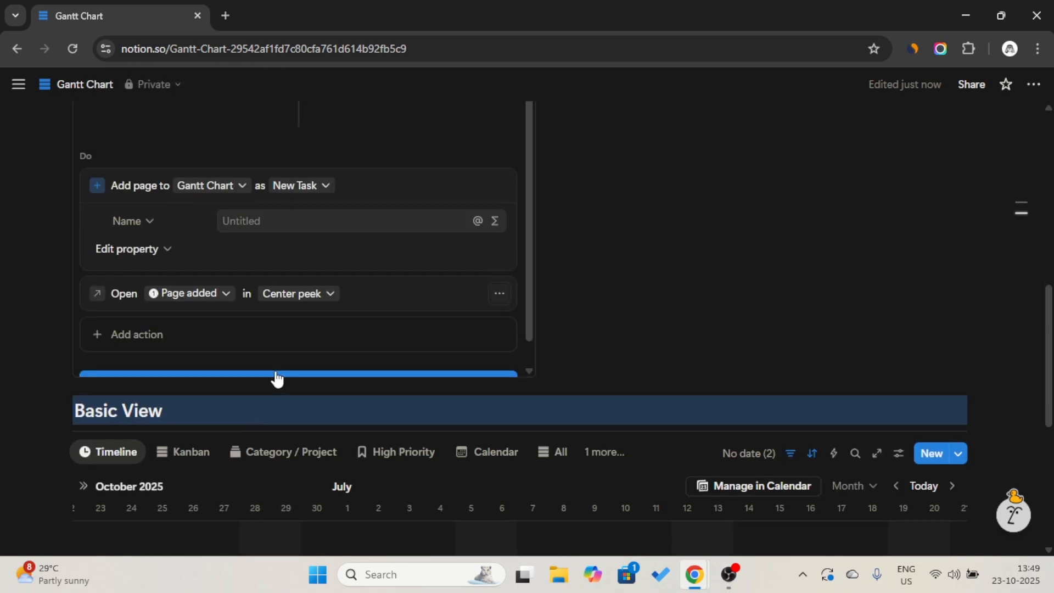
click(275, 372)
- Move the New Task button above the Todo's callout, directly under the page title
scroll(274, 375, up, 4)
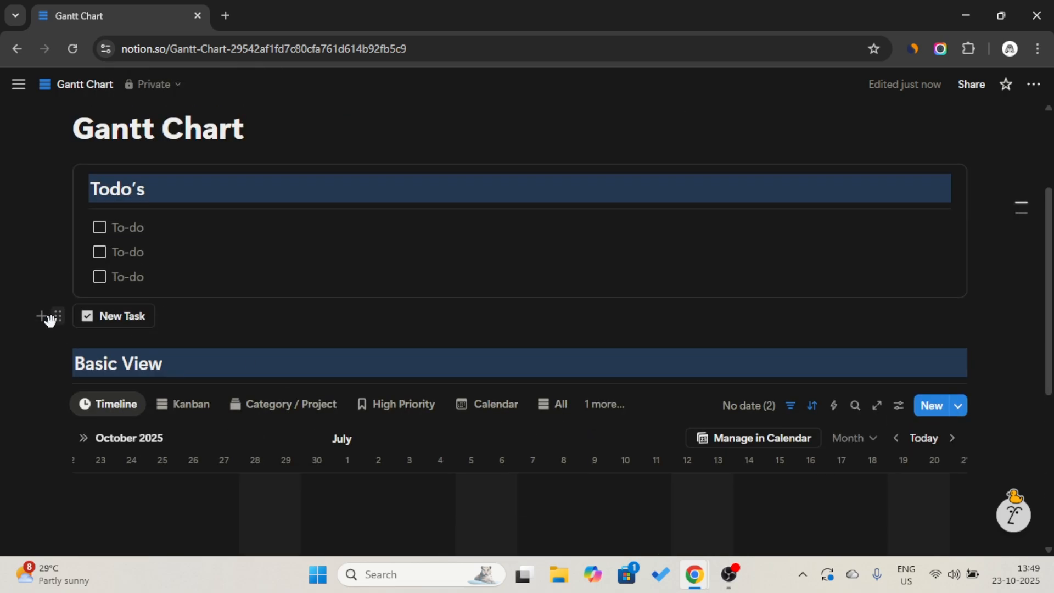
drag(57, 315, 85, 155)
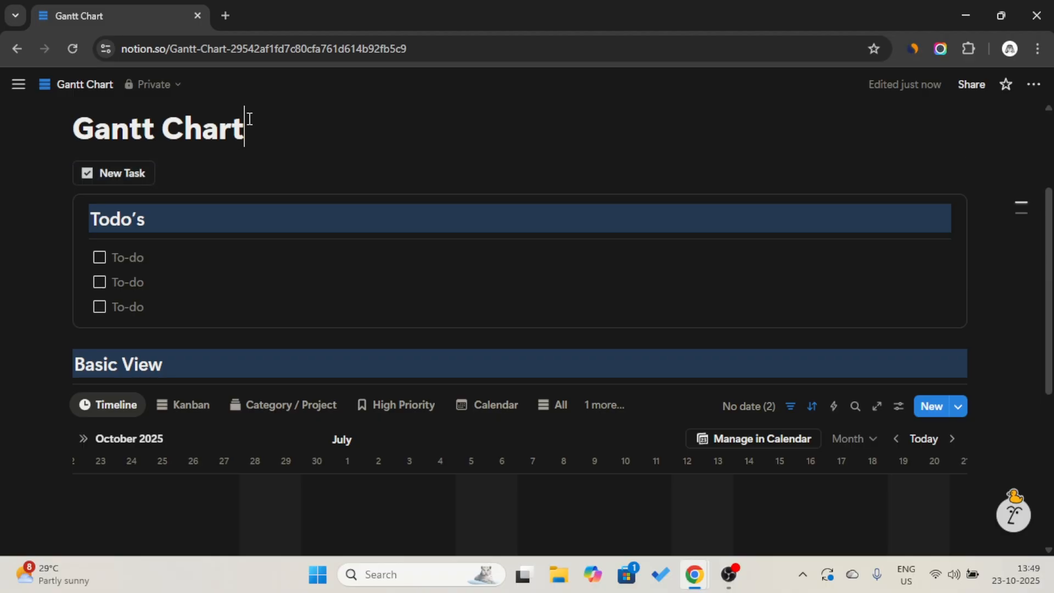